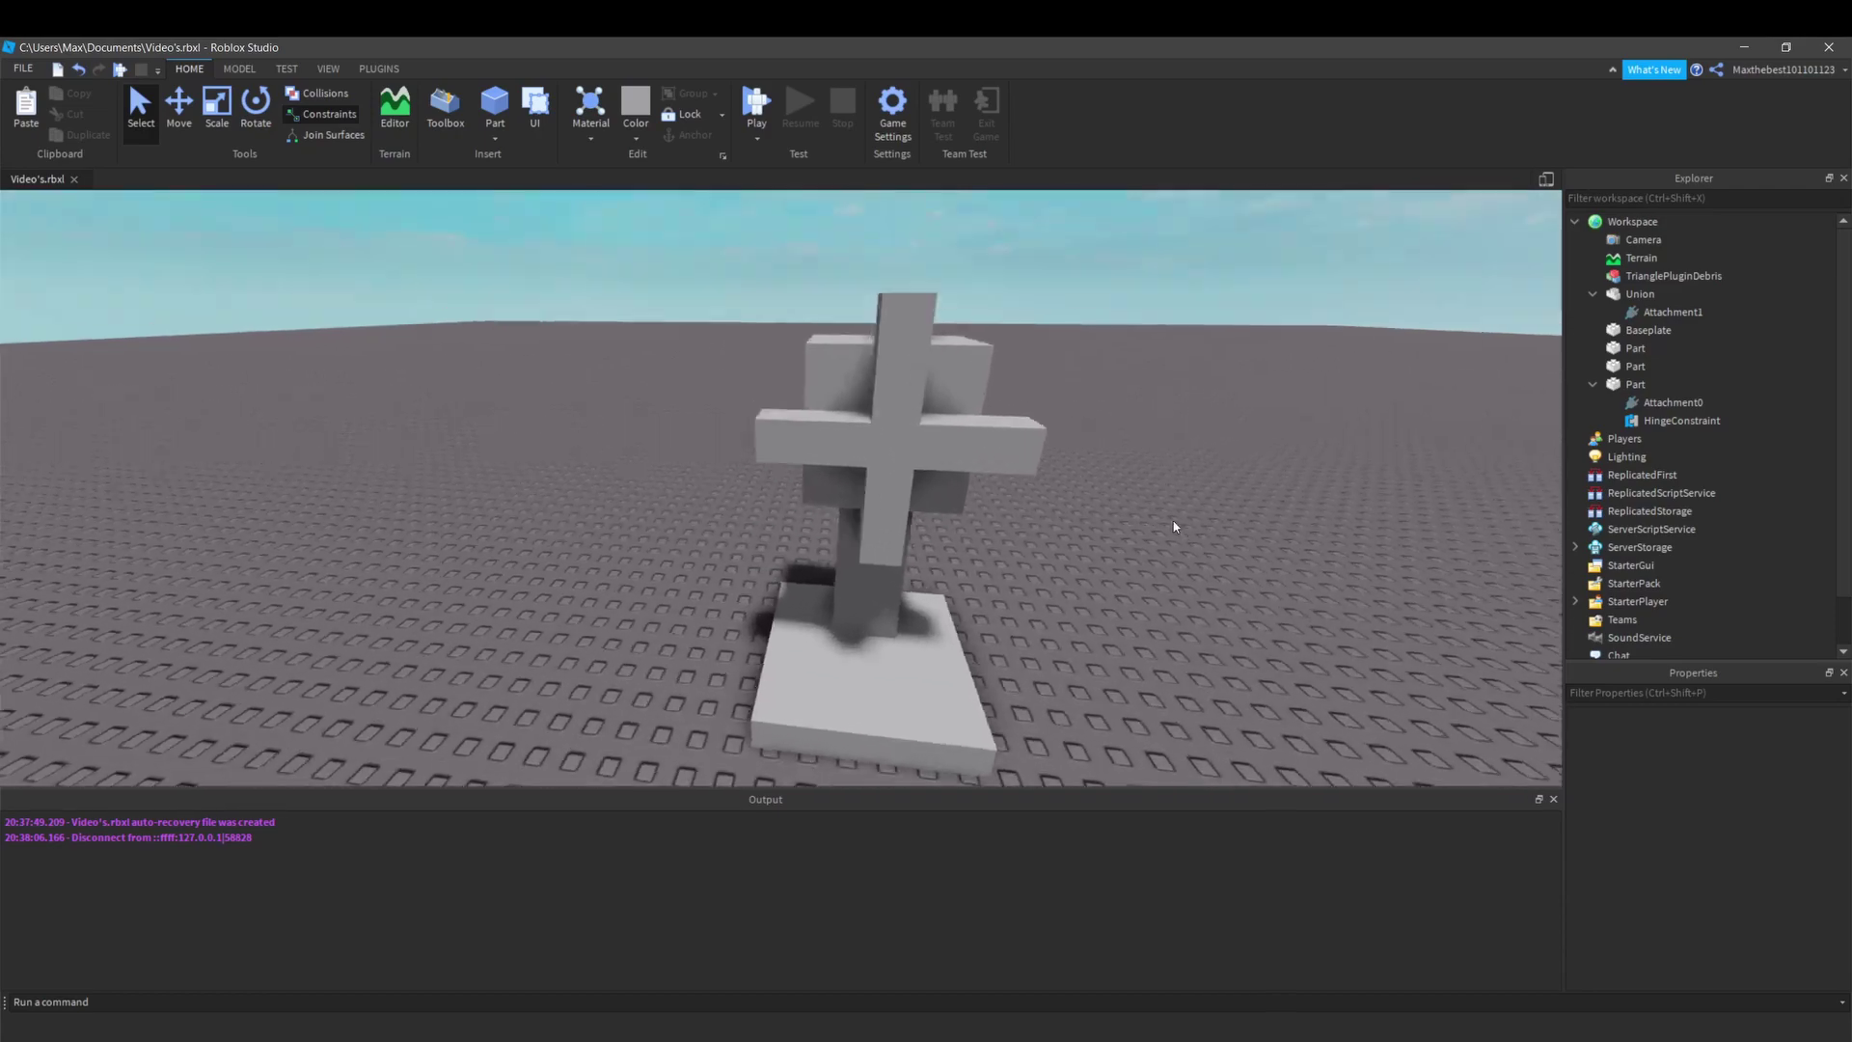
# Zoom in on the existing cross and inspect its hinge constraint's Attachment0 settings.
pyautogui.press('w')
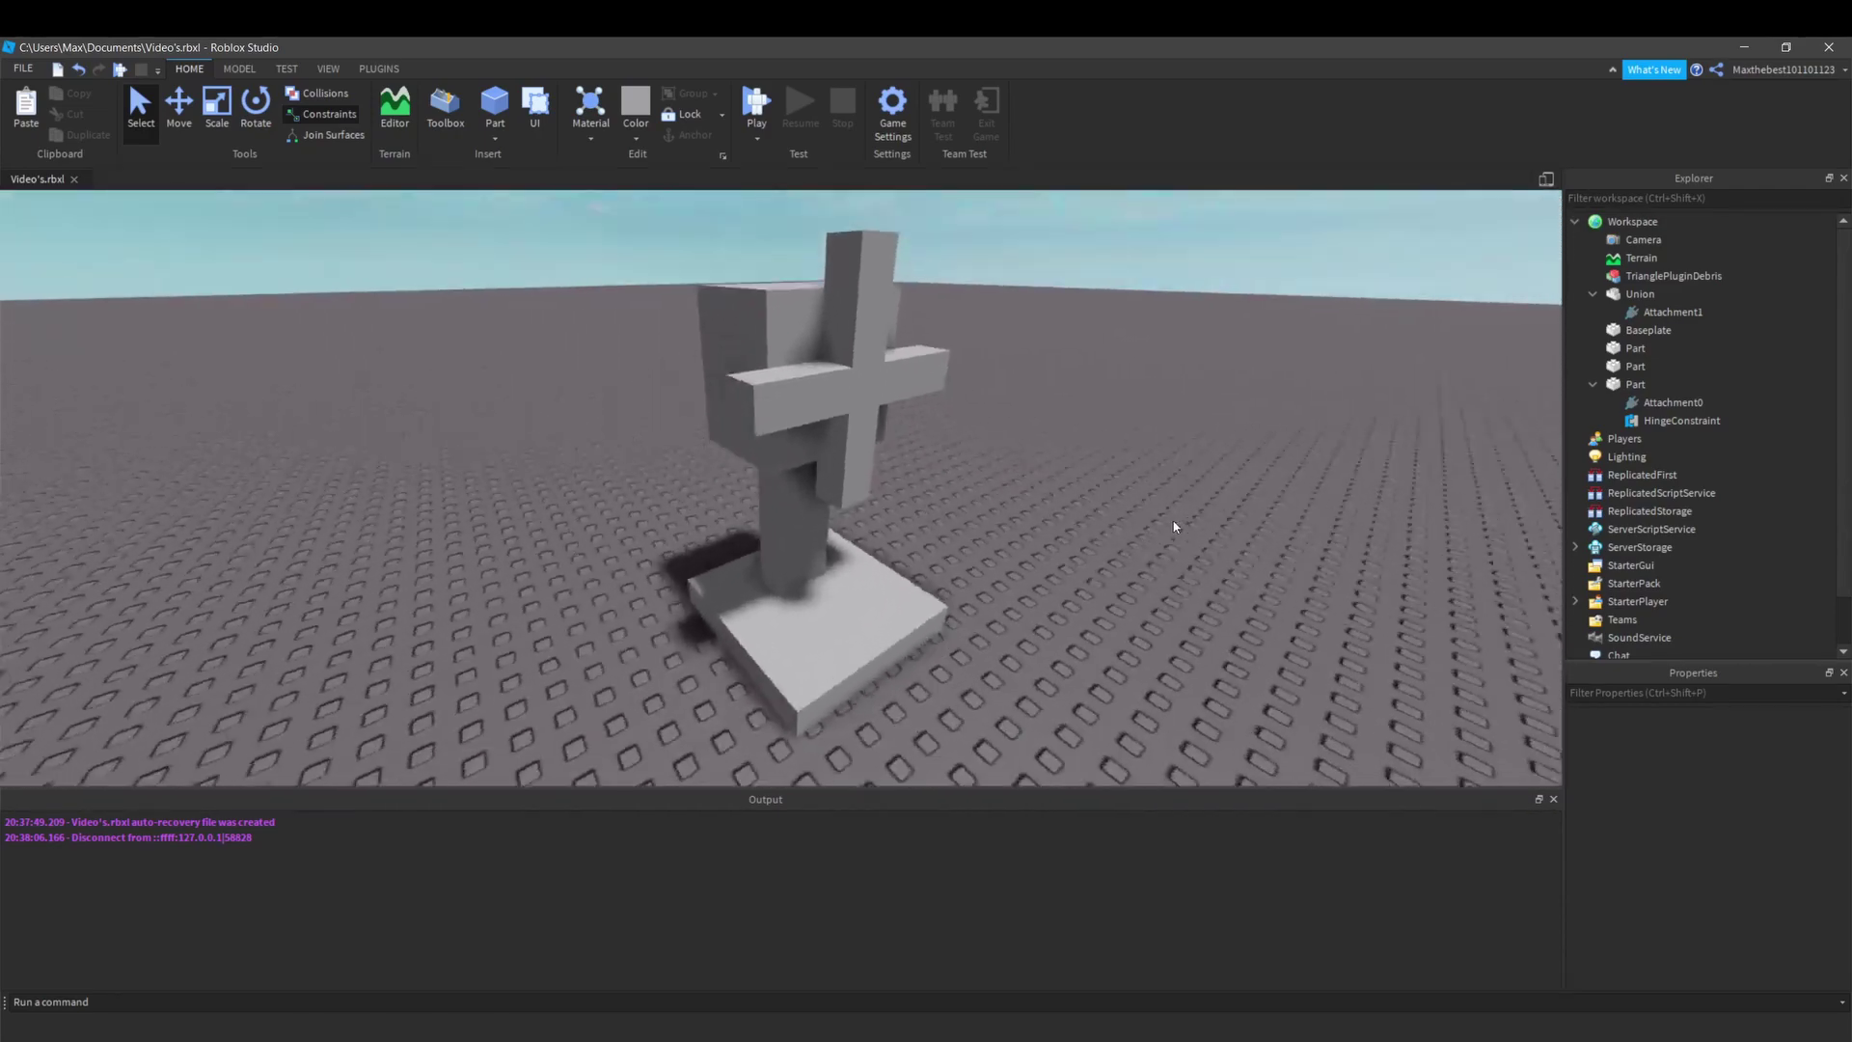
pyautogui.moveTo(1175, 526); pyautogui.dragTo(1175, 525, button='right')
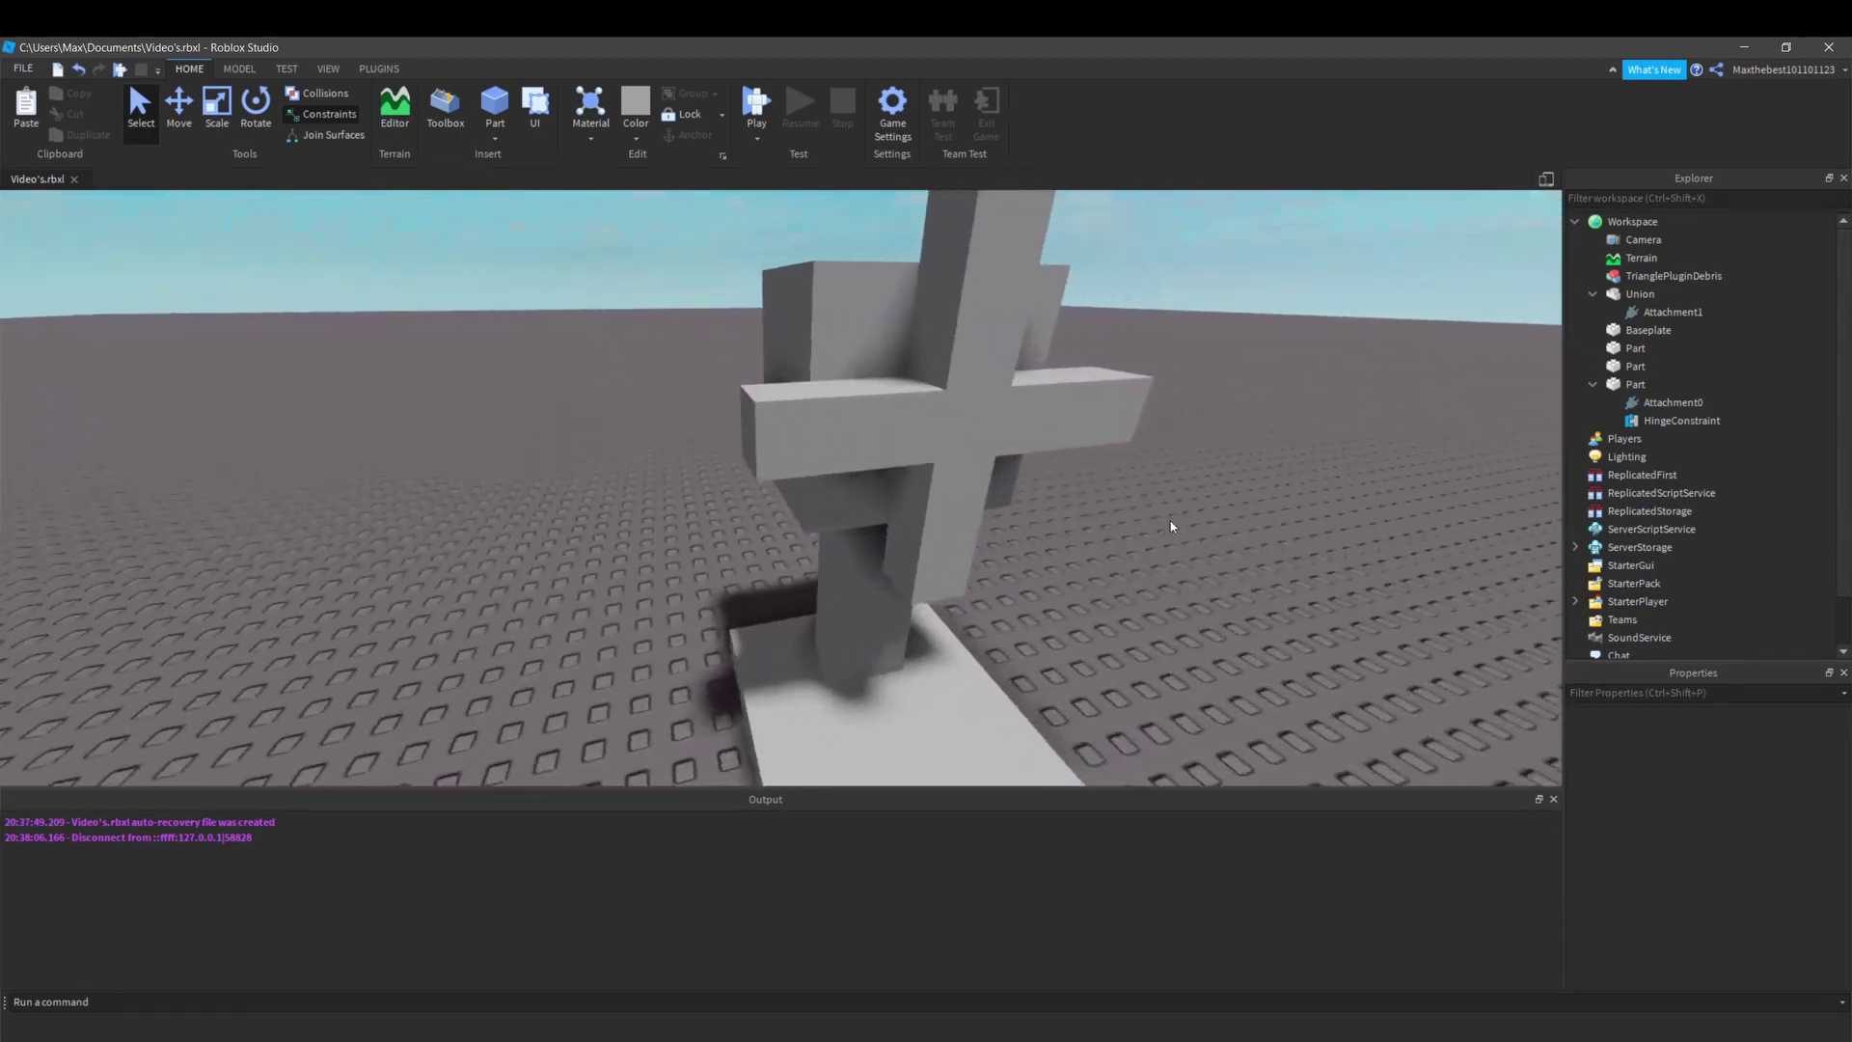
pyautogui.scroll(-5, 1170, 521)
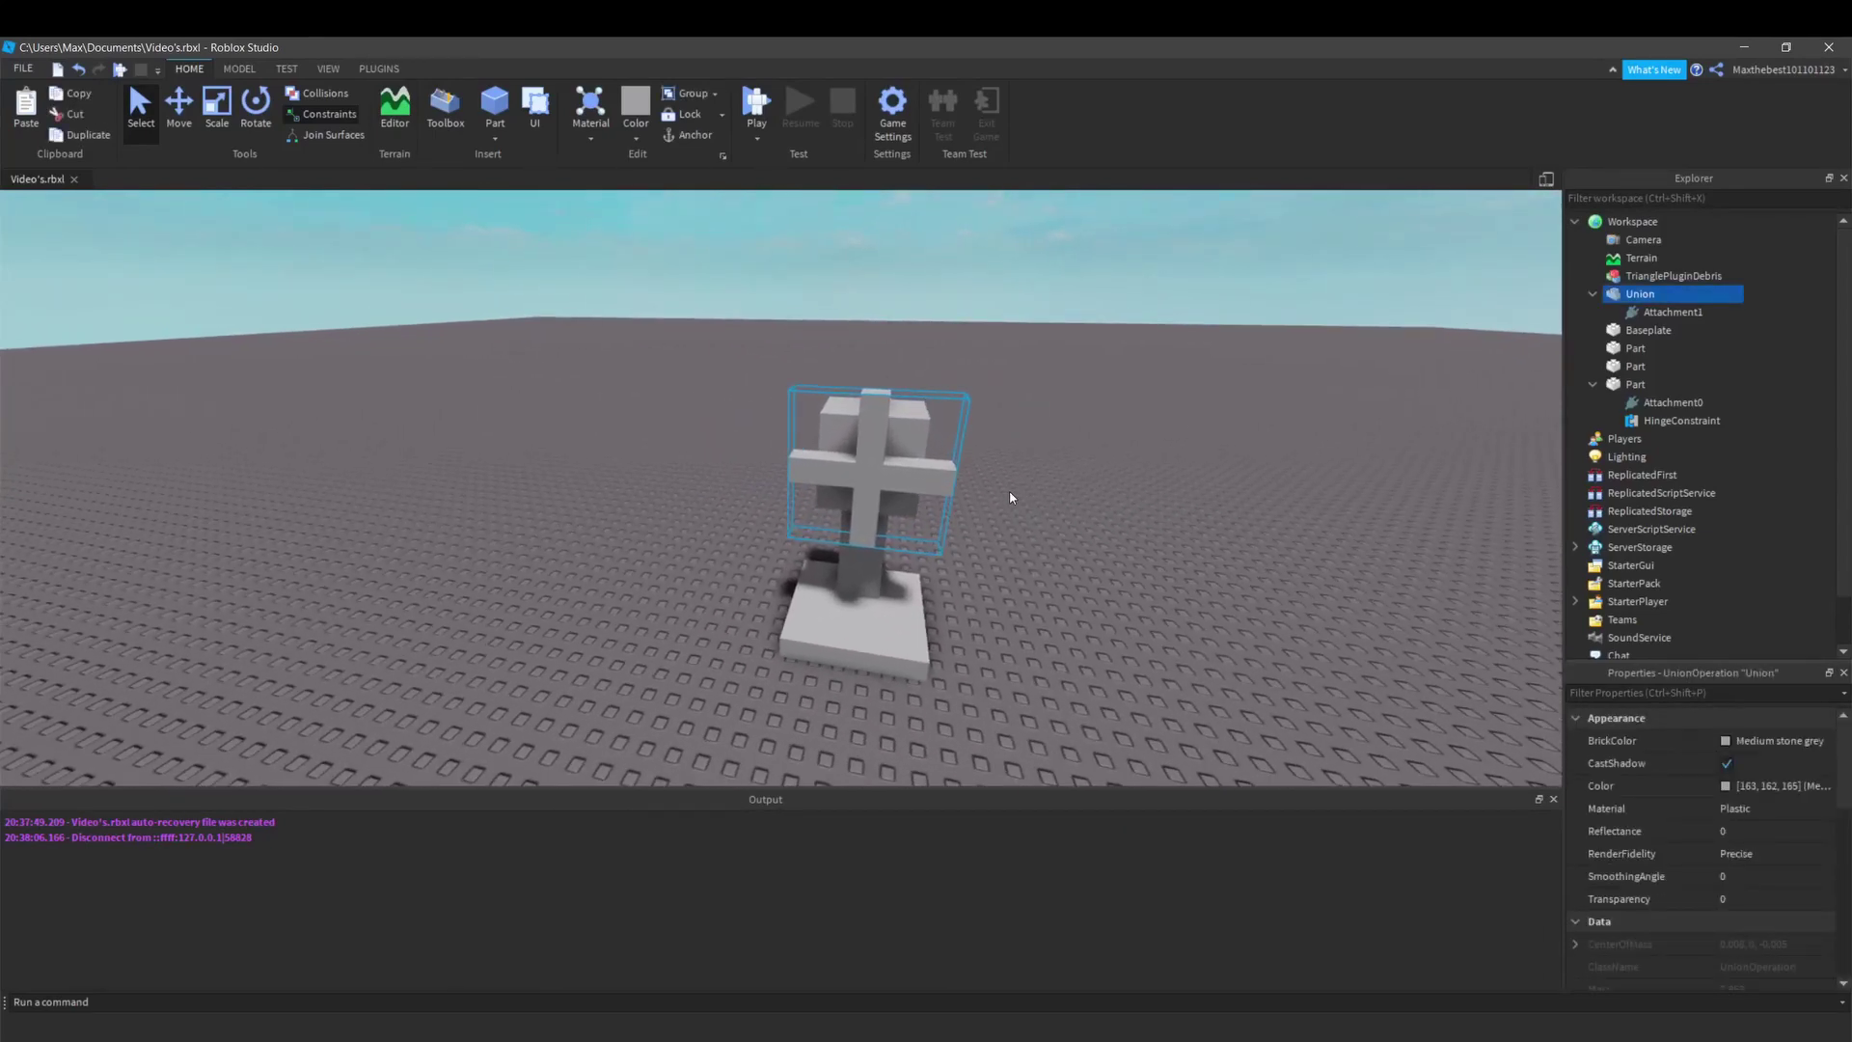
pyautogui.scroll(4, 968, 436)
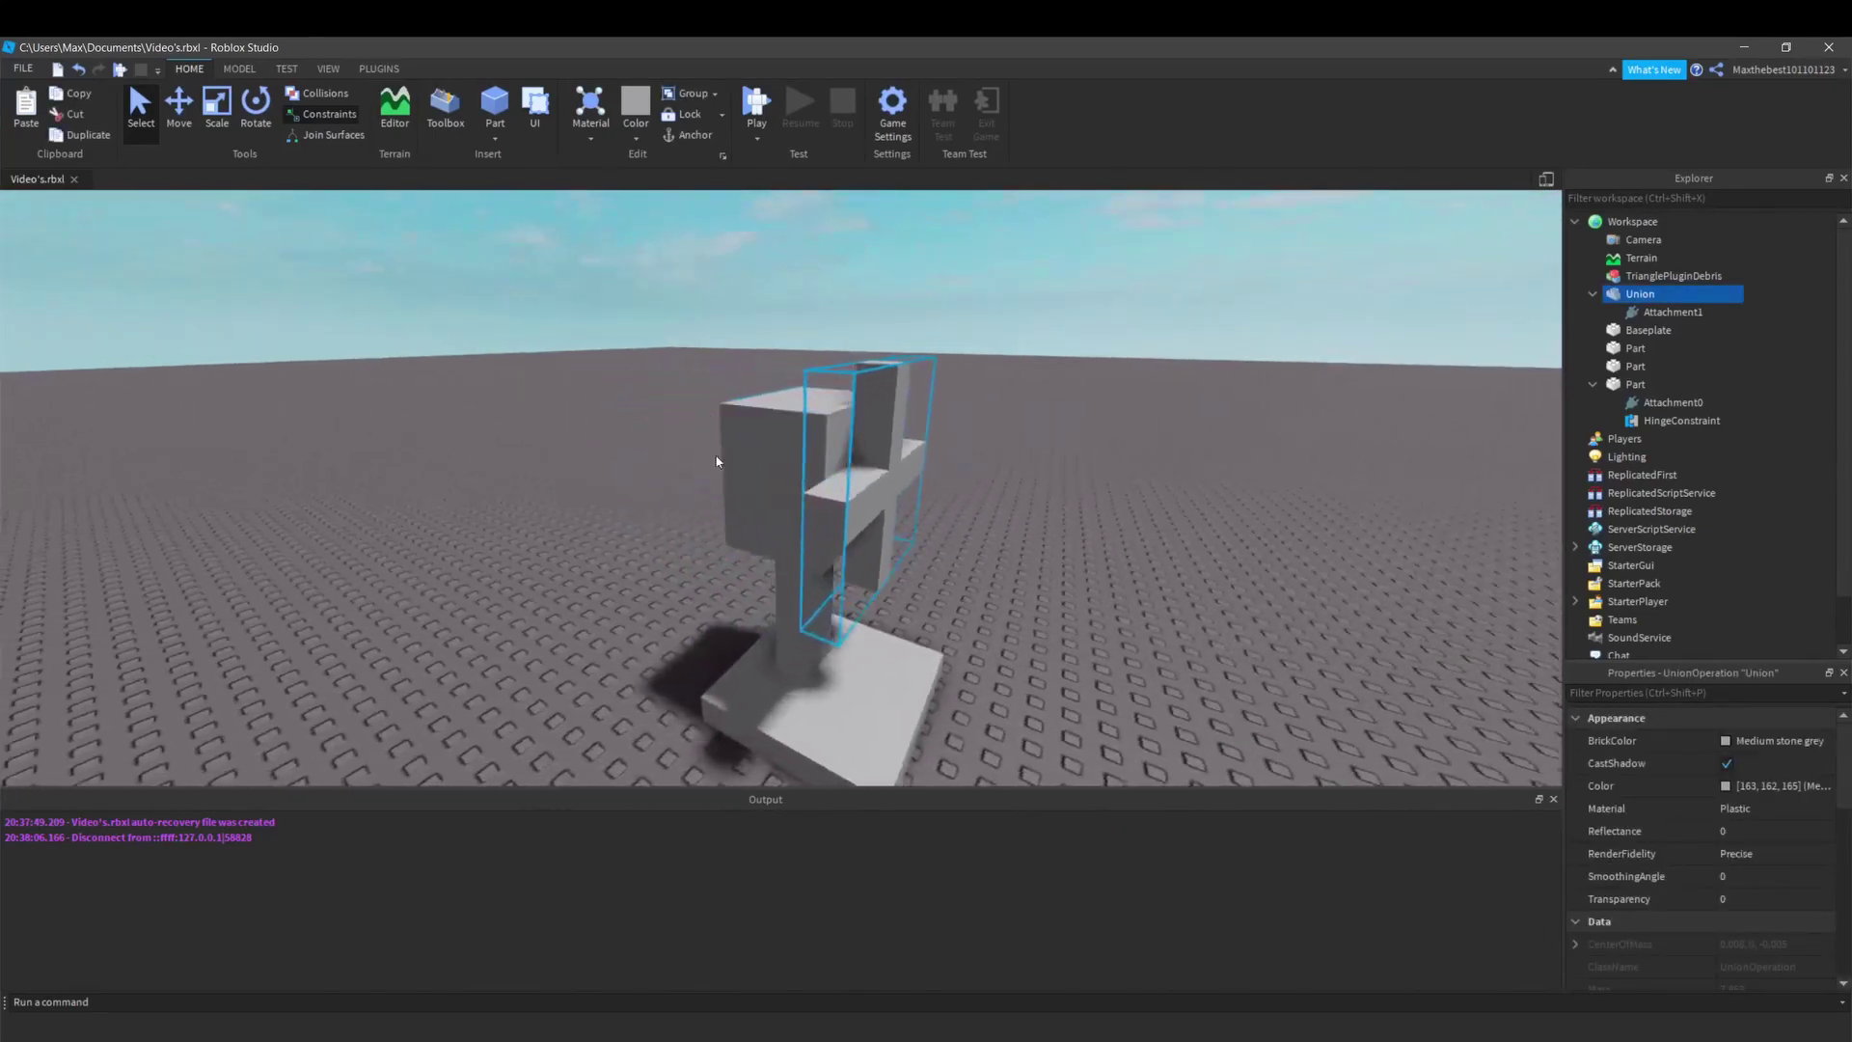
pyautogui.scroll(3, 812, 455)
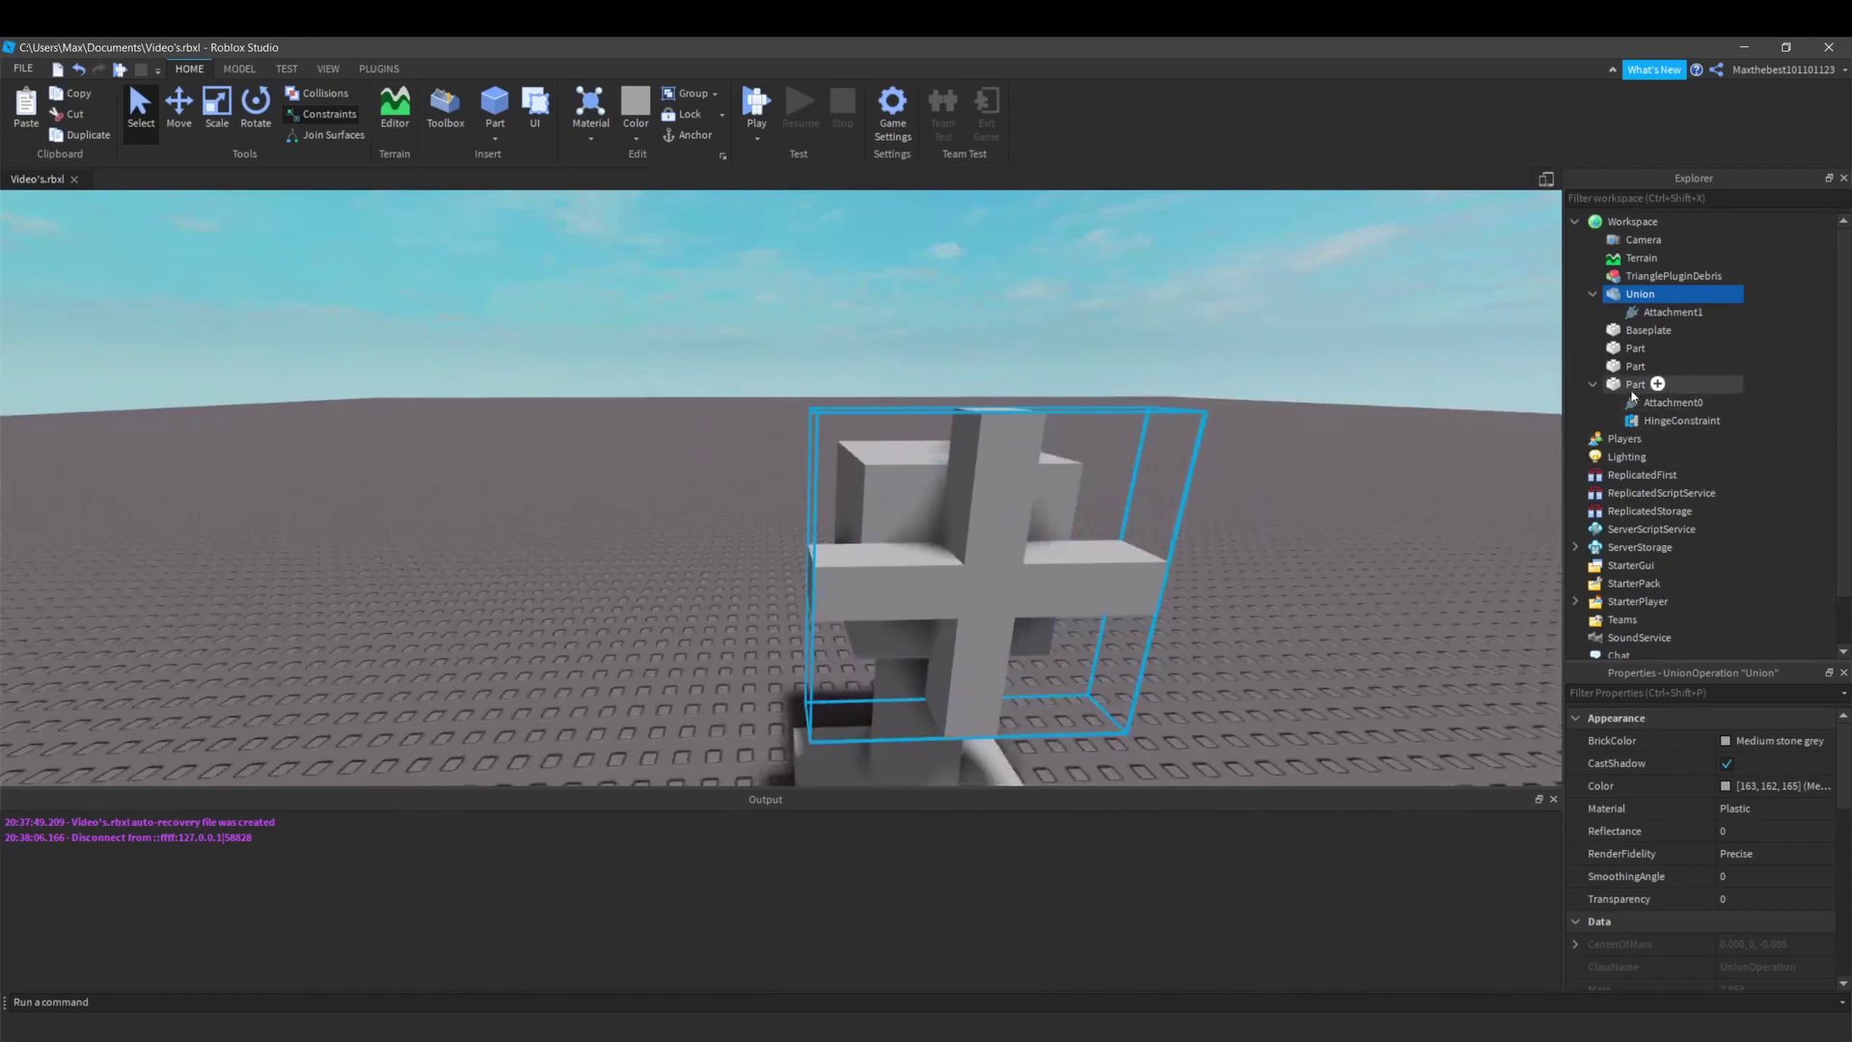
pyautogui.click(1651, 422)
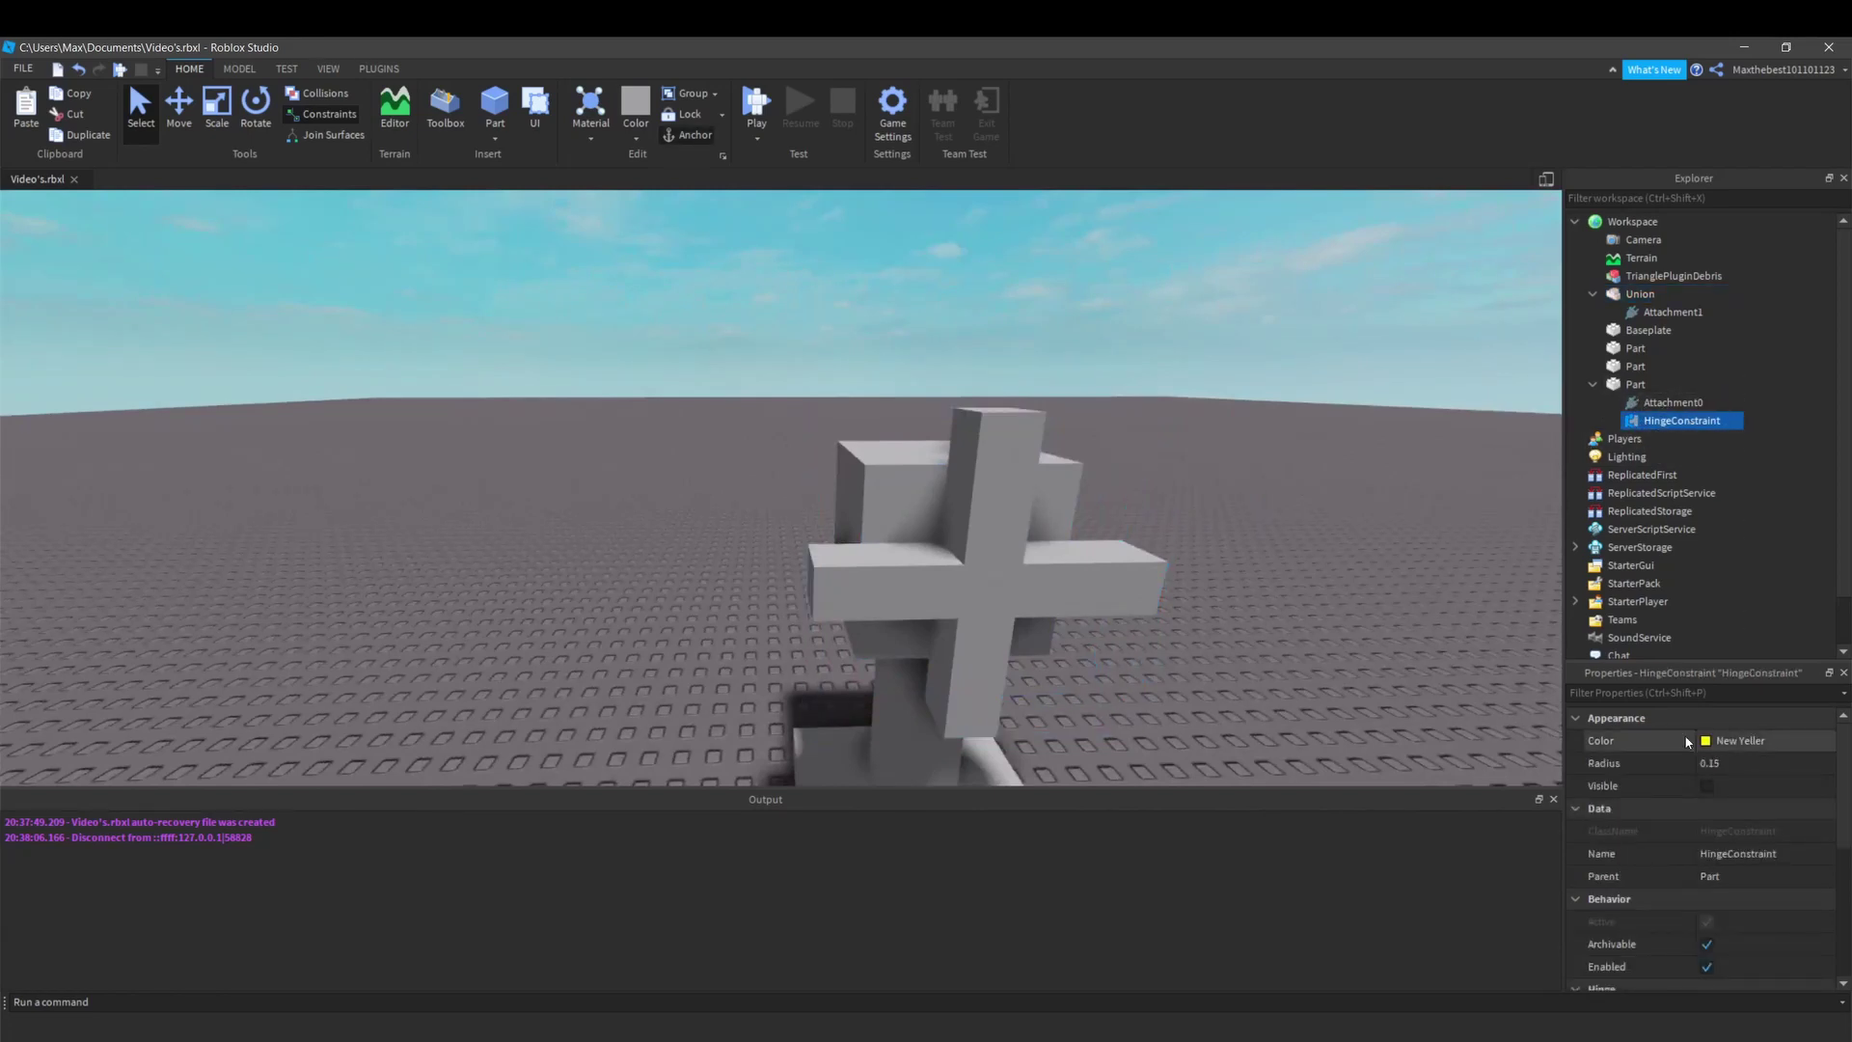
pyautogui.scroll(-4, 1687, 742)
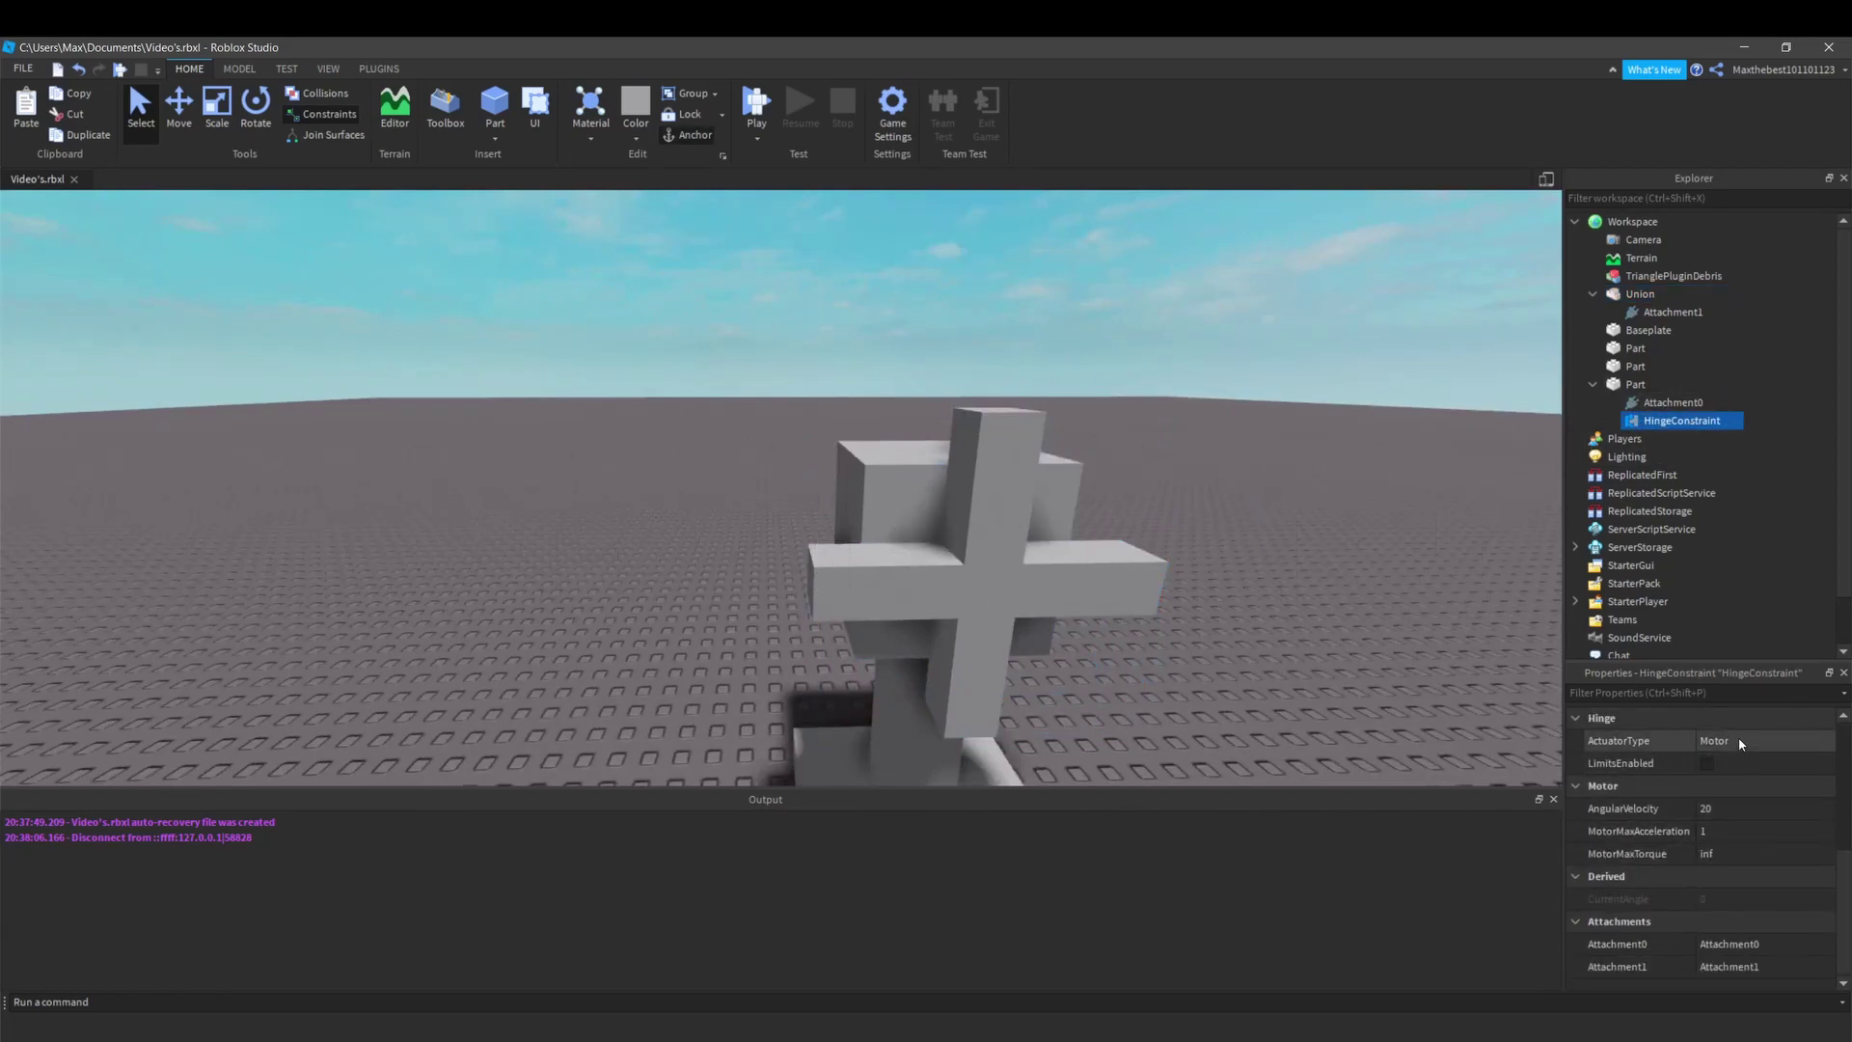
pyautogui.click(1663, 402)
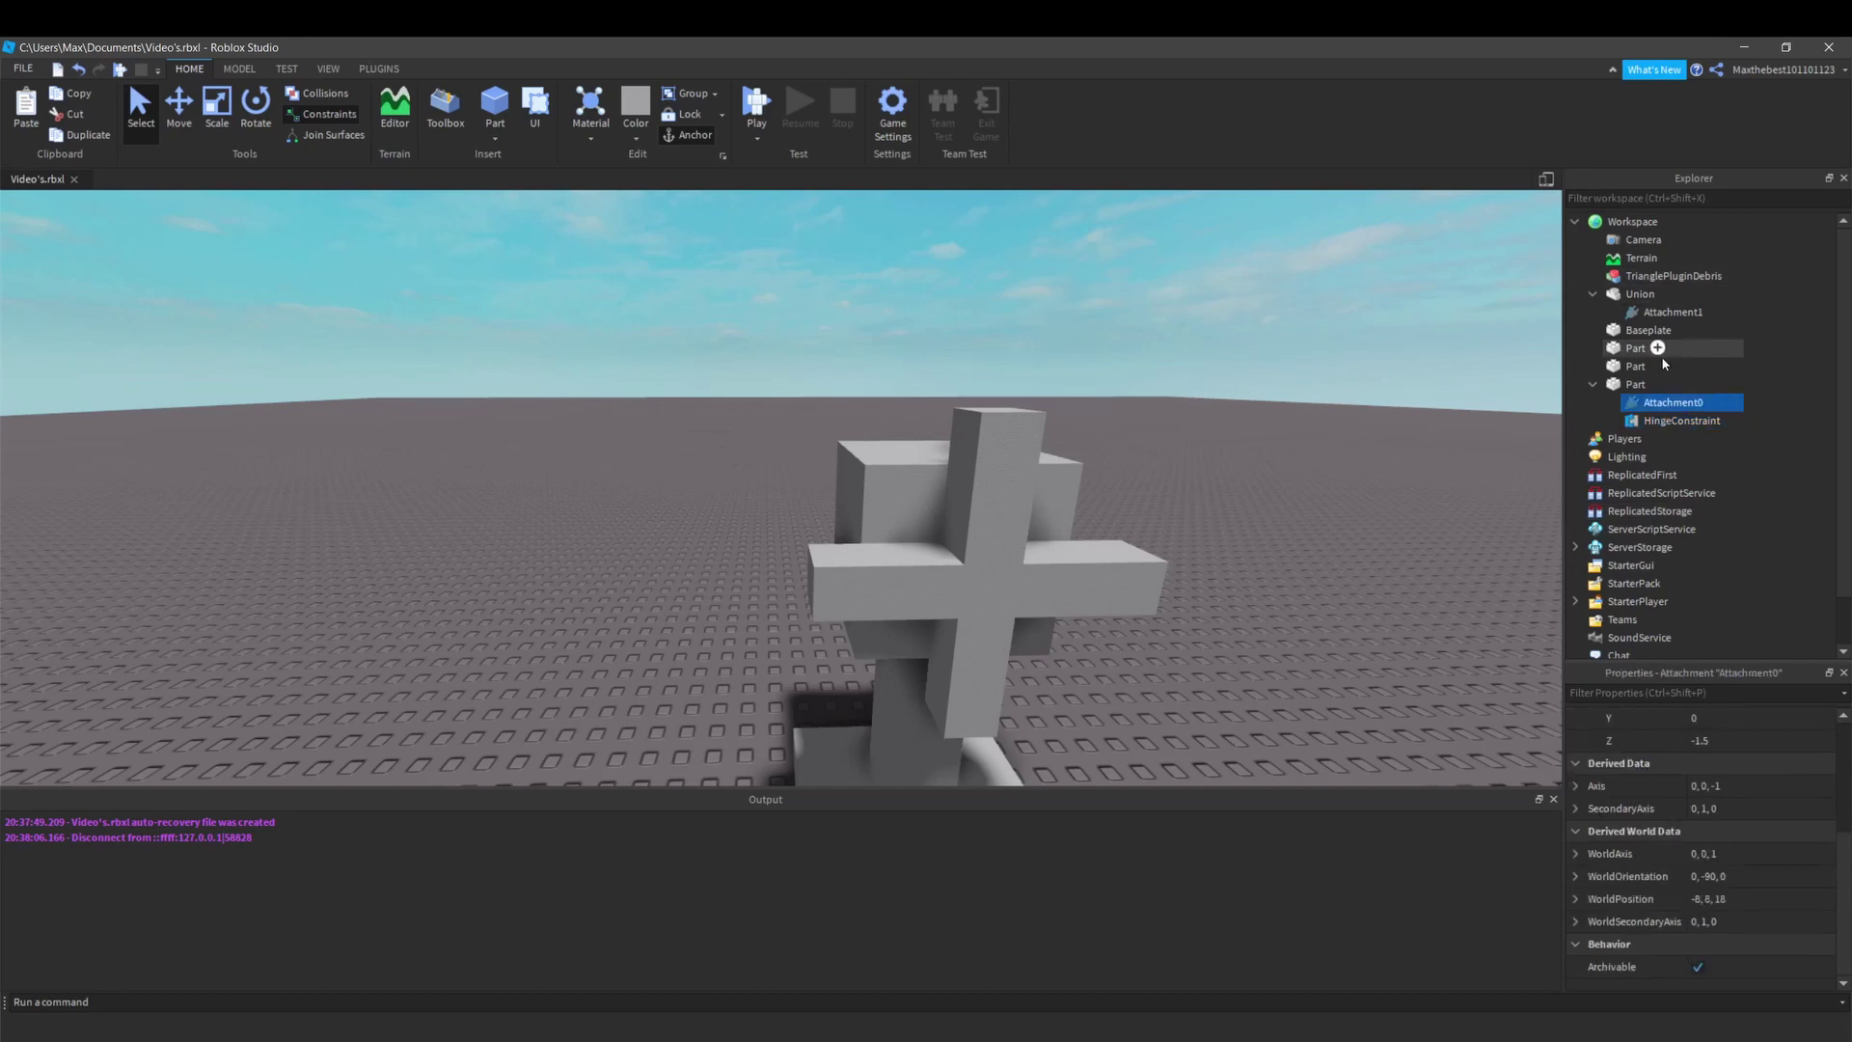
pyautogui.click(1212, 642)
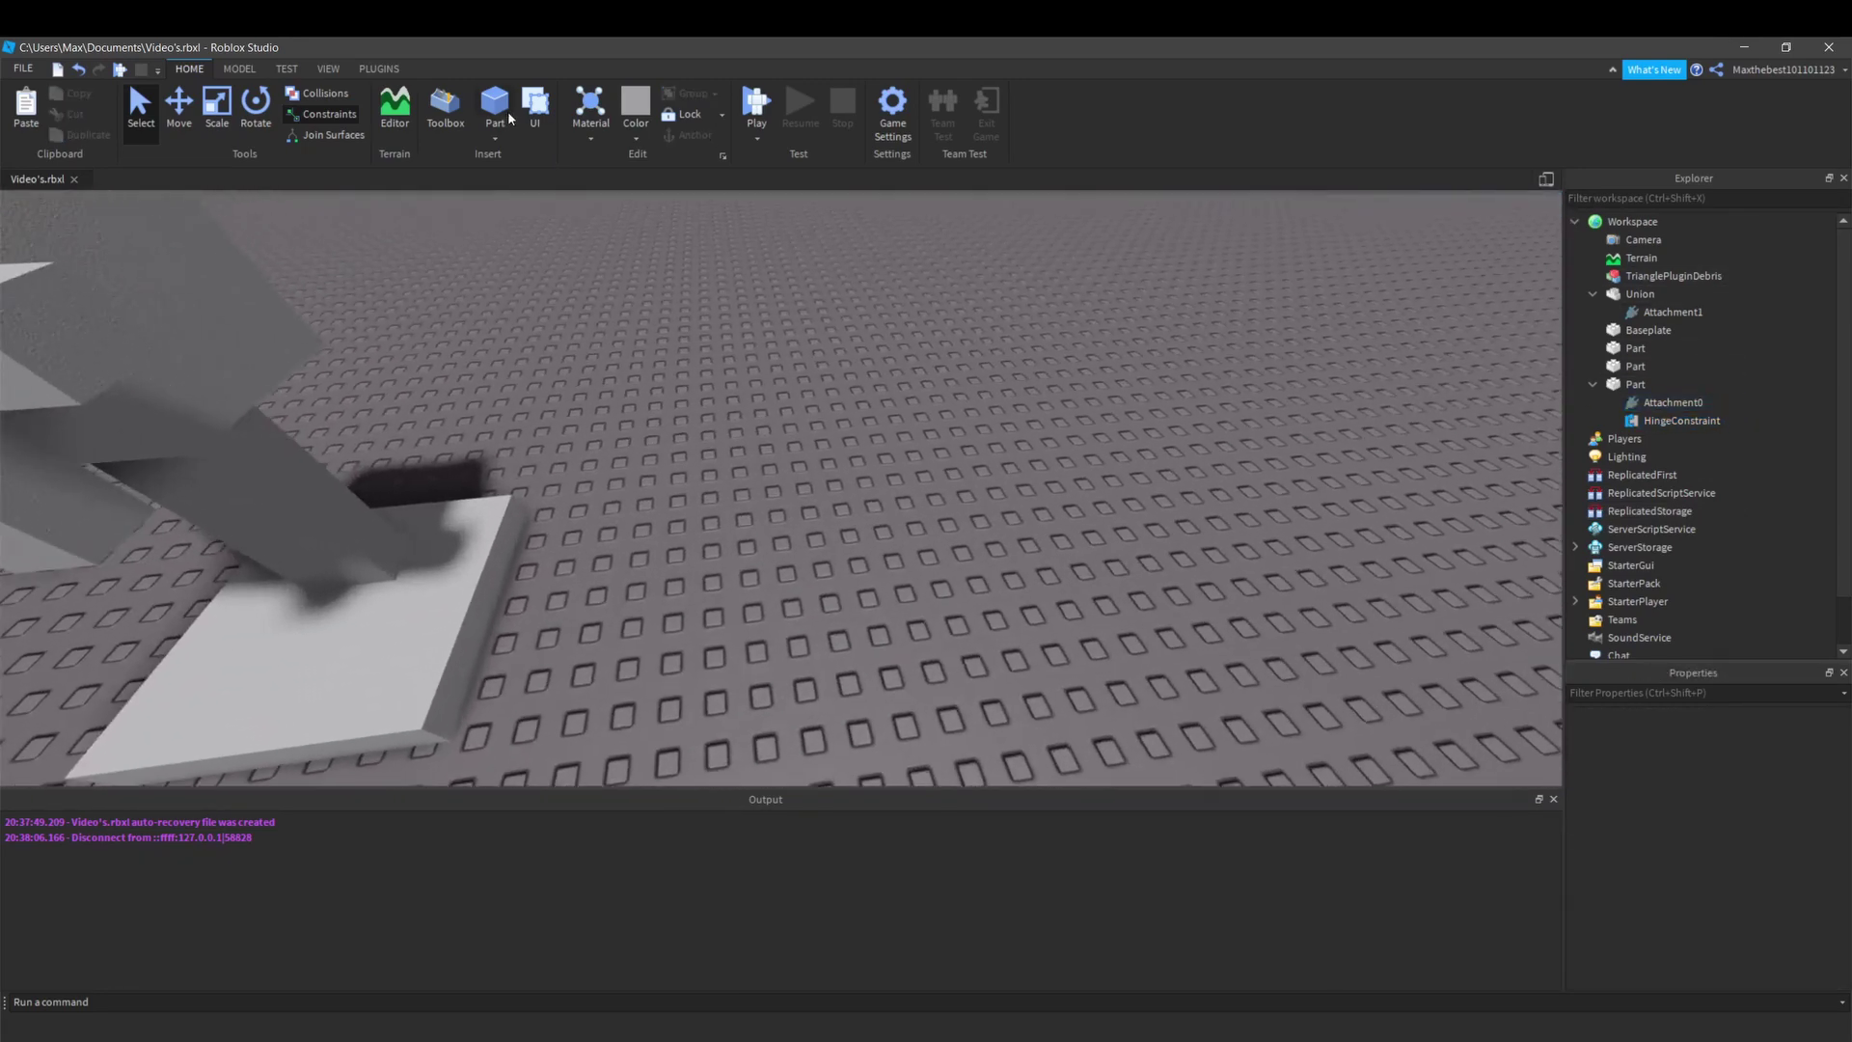
# Insert a part, scale it into a flat slab, and add a cube-sized block beside it.
pyautogui.click(507, 112)
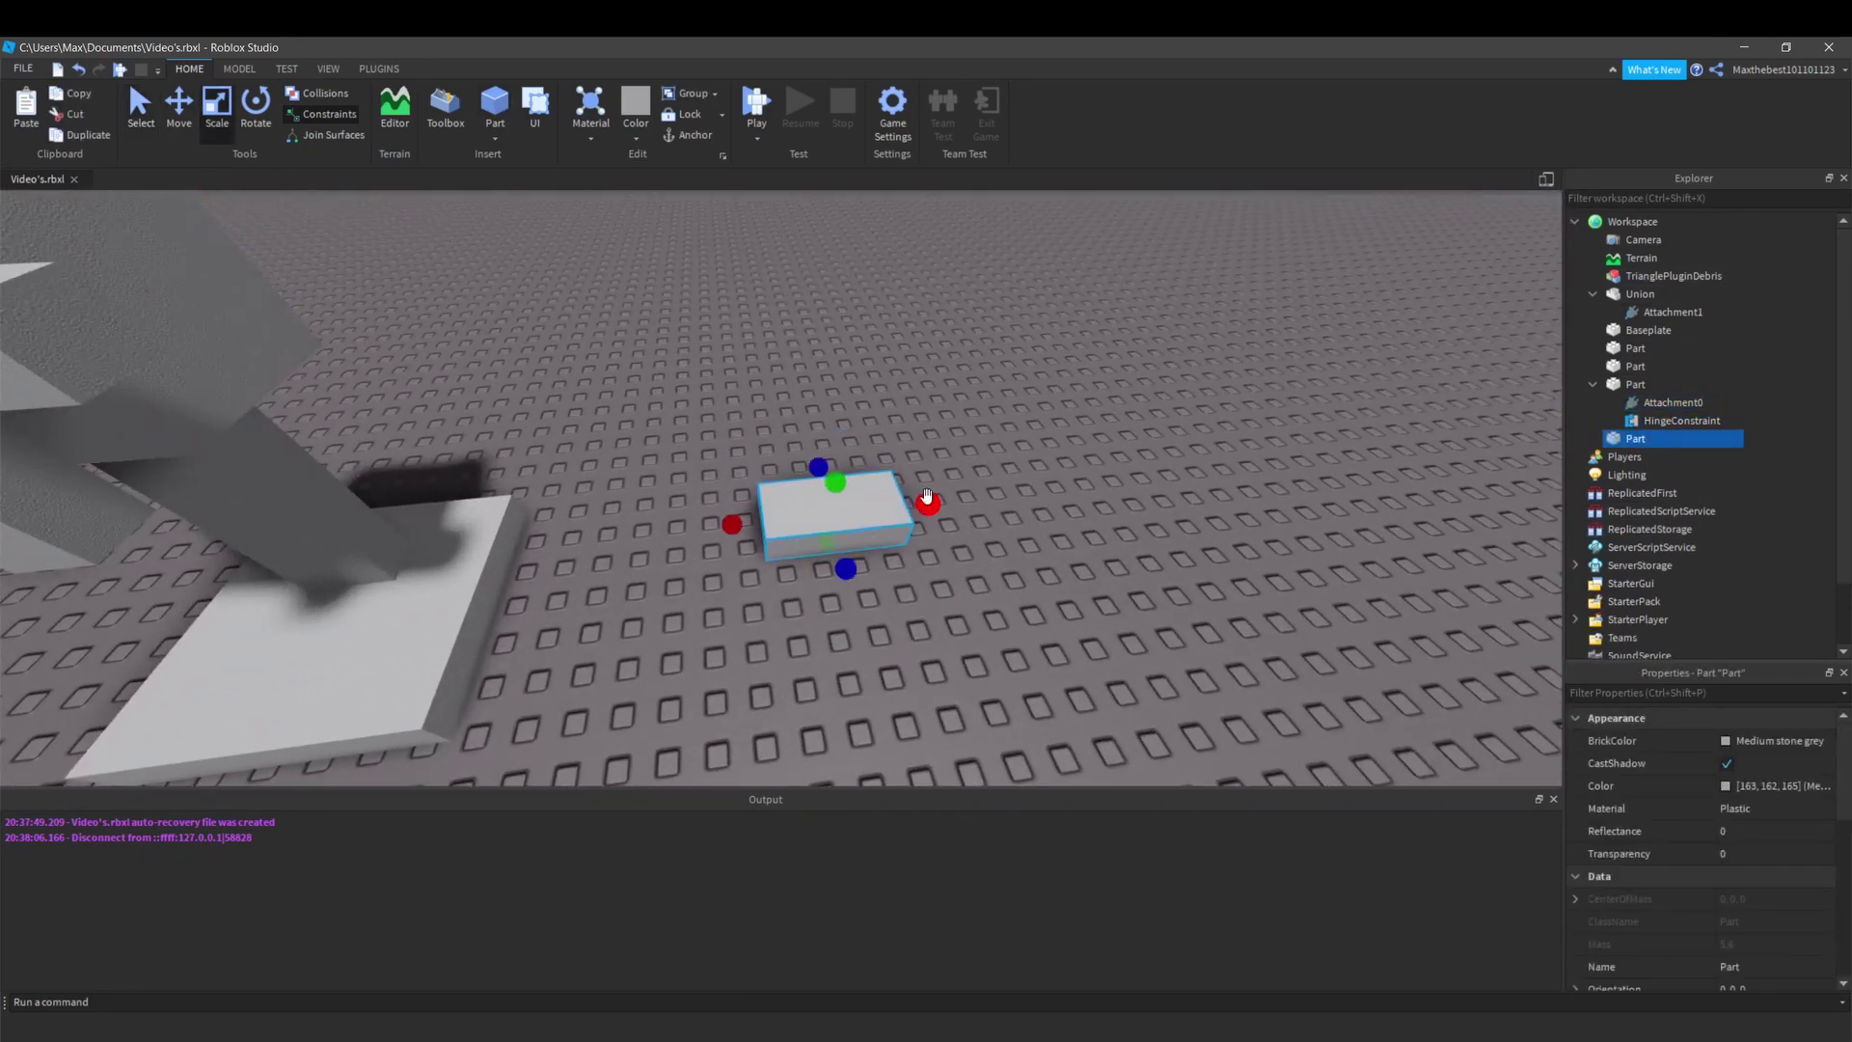
pyautogui.moveTo(926, 499); pyautogui.dragTo(858, 627)
pyautogui.hotkey('ctrl', 'd')
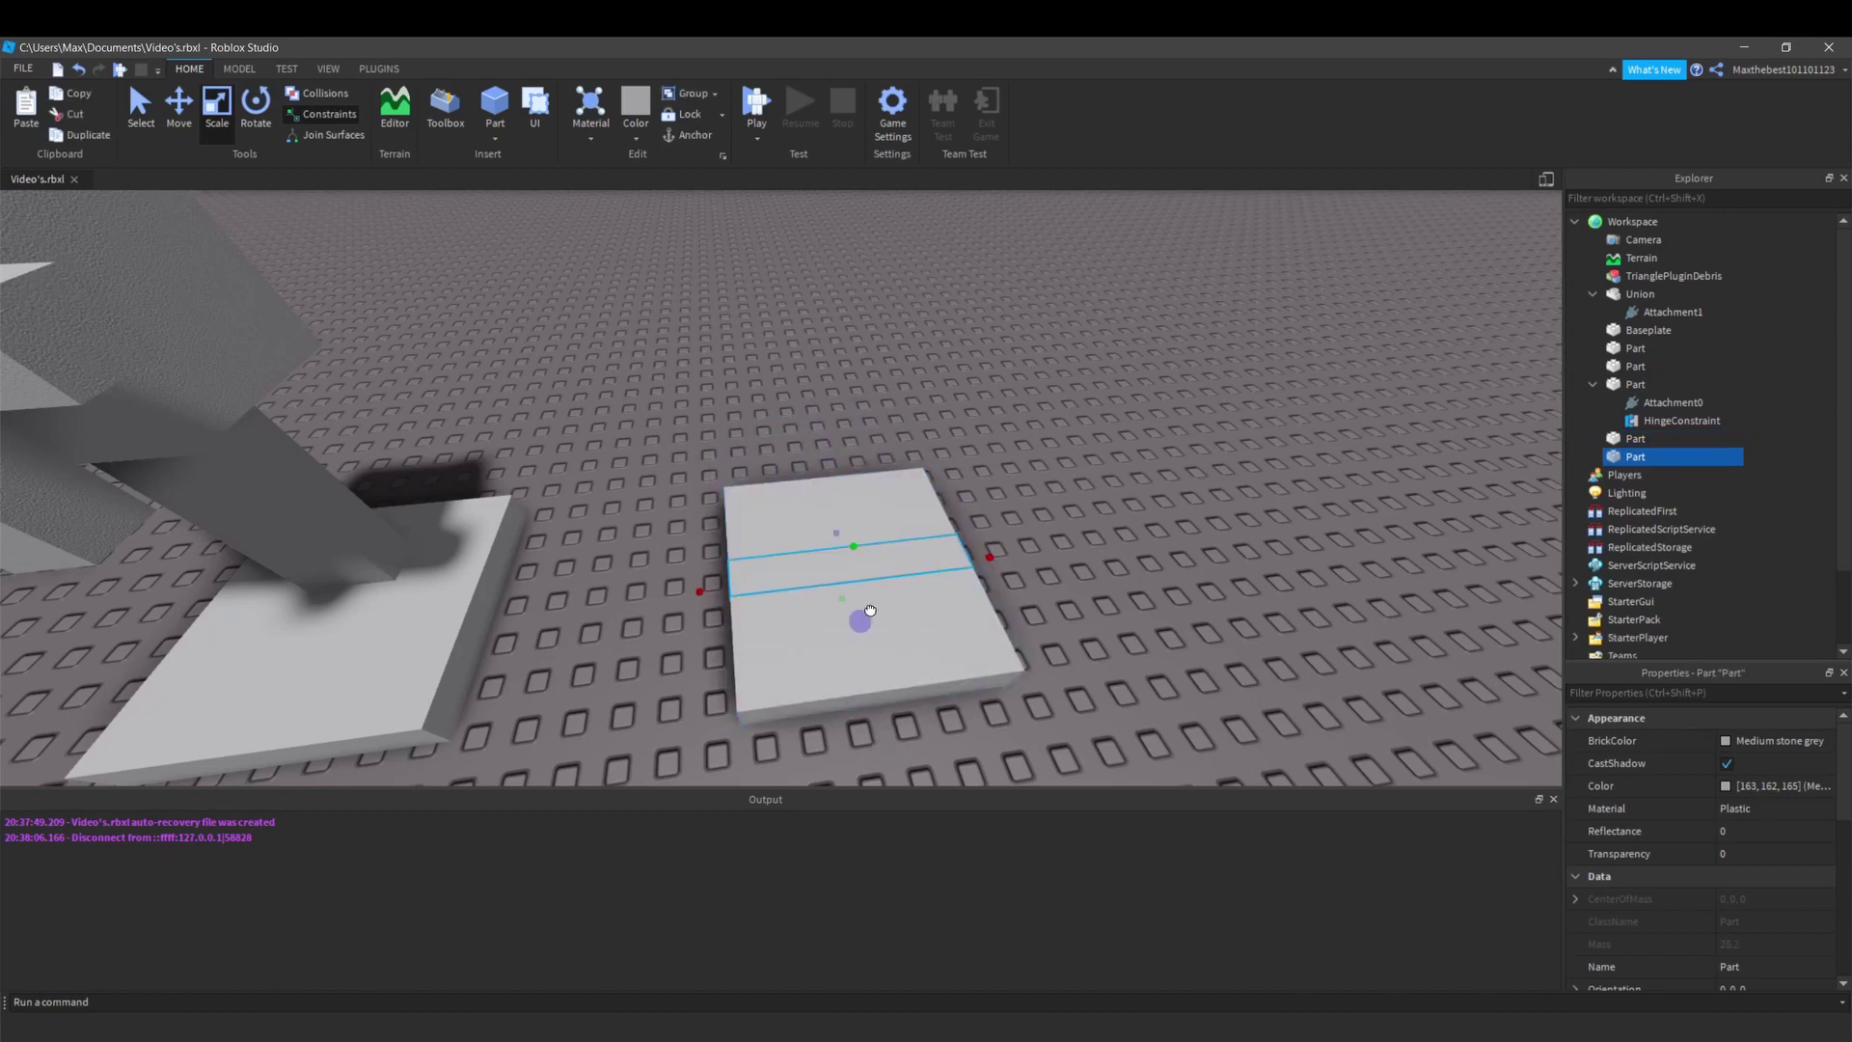
pyautogui.hotkey('ctrl', 'd')
pyautogui.moveTo(859, 551)
pyautogui.mouseDown()
pyautogui.moveTo(951, 600)
pyautogui.moveTo(881, 571)
pyautogui.mouseUp()
pyautogui.moveTo(853, 632); pyautogui.dragTo(868, 526)
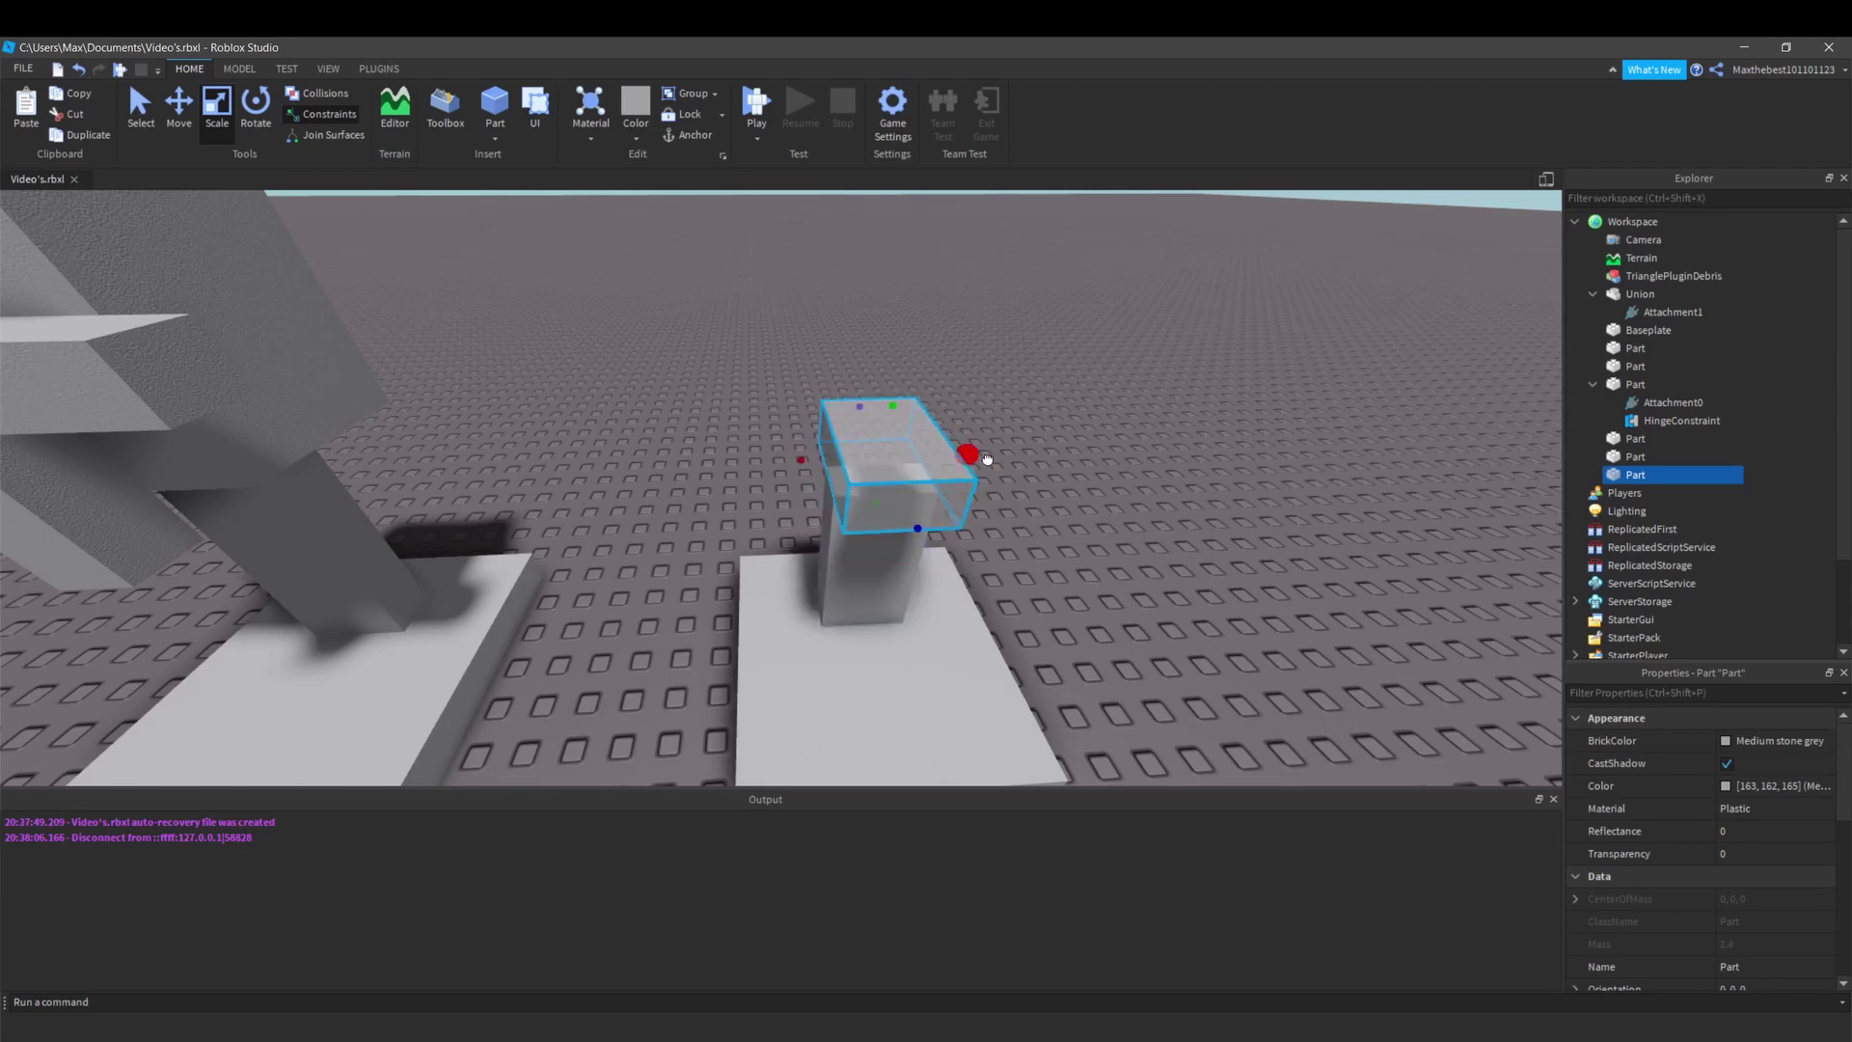
pyautogui.moveTo(1078, 548); pyautogui.dragTo(1078, 676, button='right')
# Duplicate thin parts into a crossbar shape and union them into one cross.
pyautogui.hotkey('ctrl', 'd')
pyautogui.hotkey('ctrl', 'd')
pyautogui.hotkey('ctrl', 'r')
pyautogui.hotkey('ctrl', 'shift', 'g')
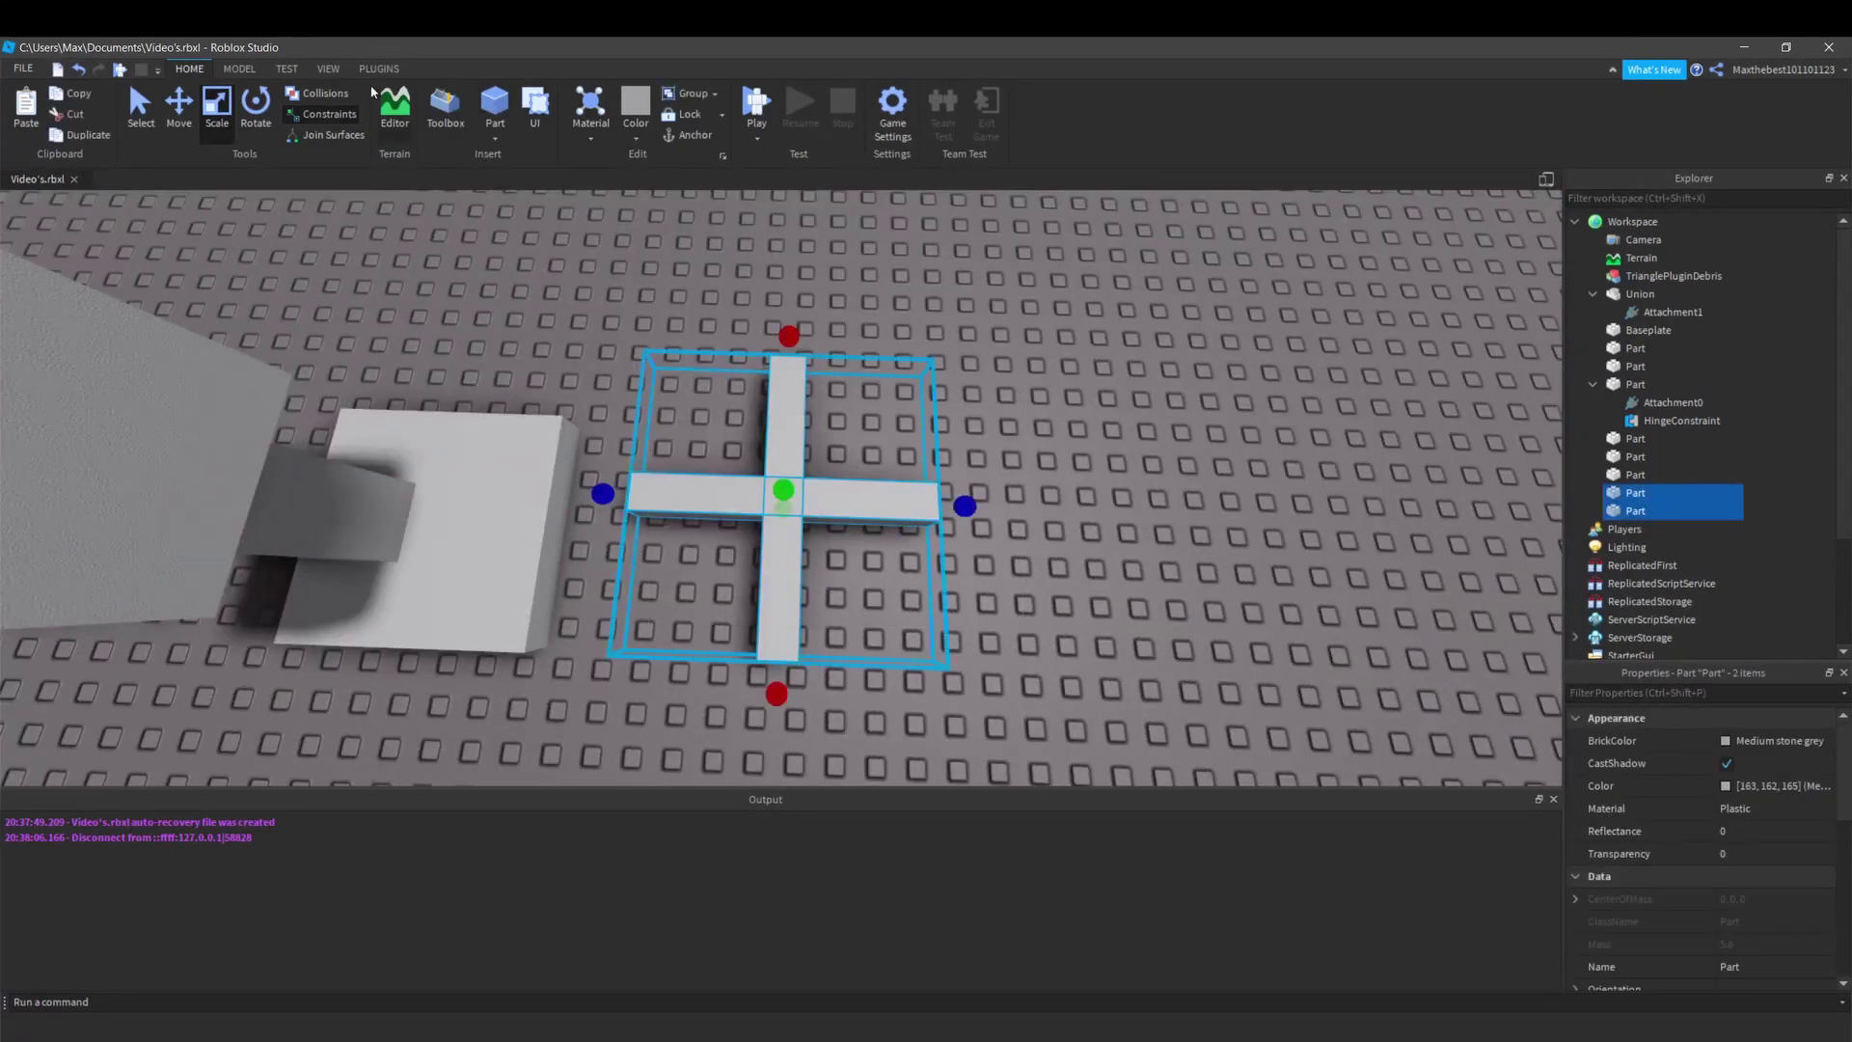
pyautogui.click(239, 69)
# Rotate the cross union upright and place it onto the new gravestone.
pyautogui.hotkey('ctrl', '4')
pyautogui.press('f')
pyautogui.hotkey('ctrl', 't')
pyautogui.moveTo(868, 540); pyautogui.dragTo(1007, 745, button='right')
pyautogui.moveTo(1007, 745); pyautogui.dragTo(865, 418)
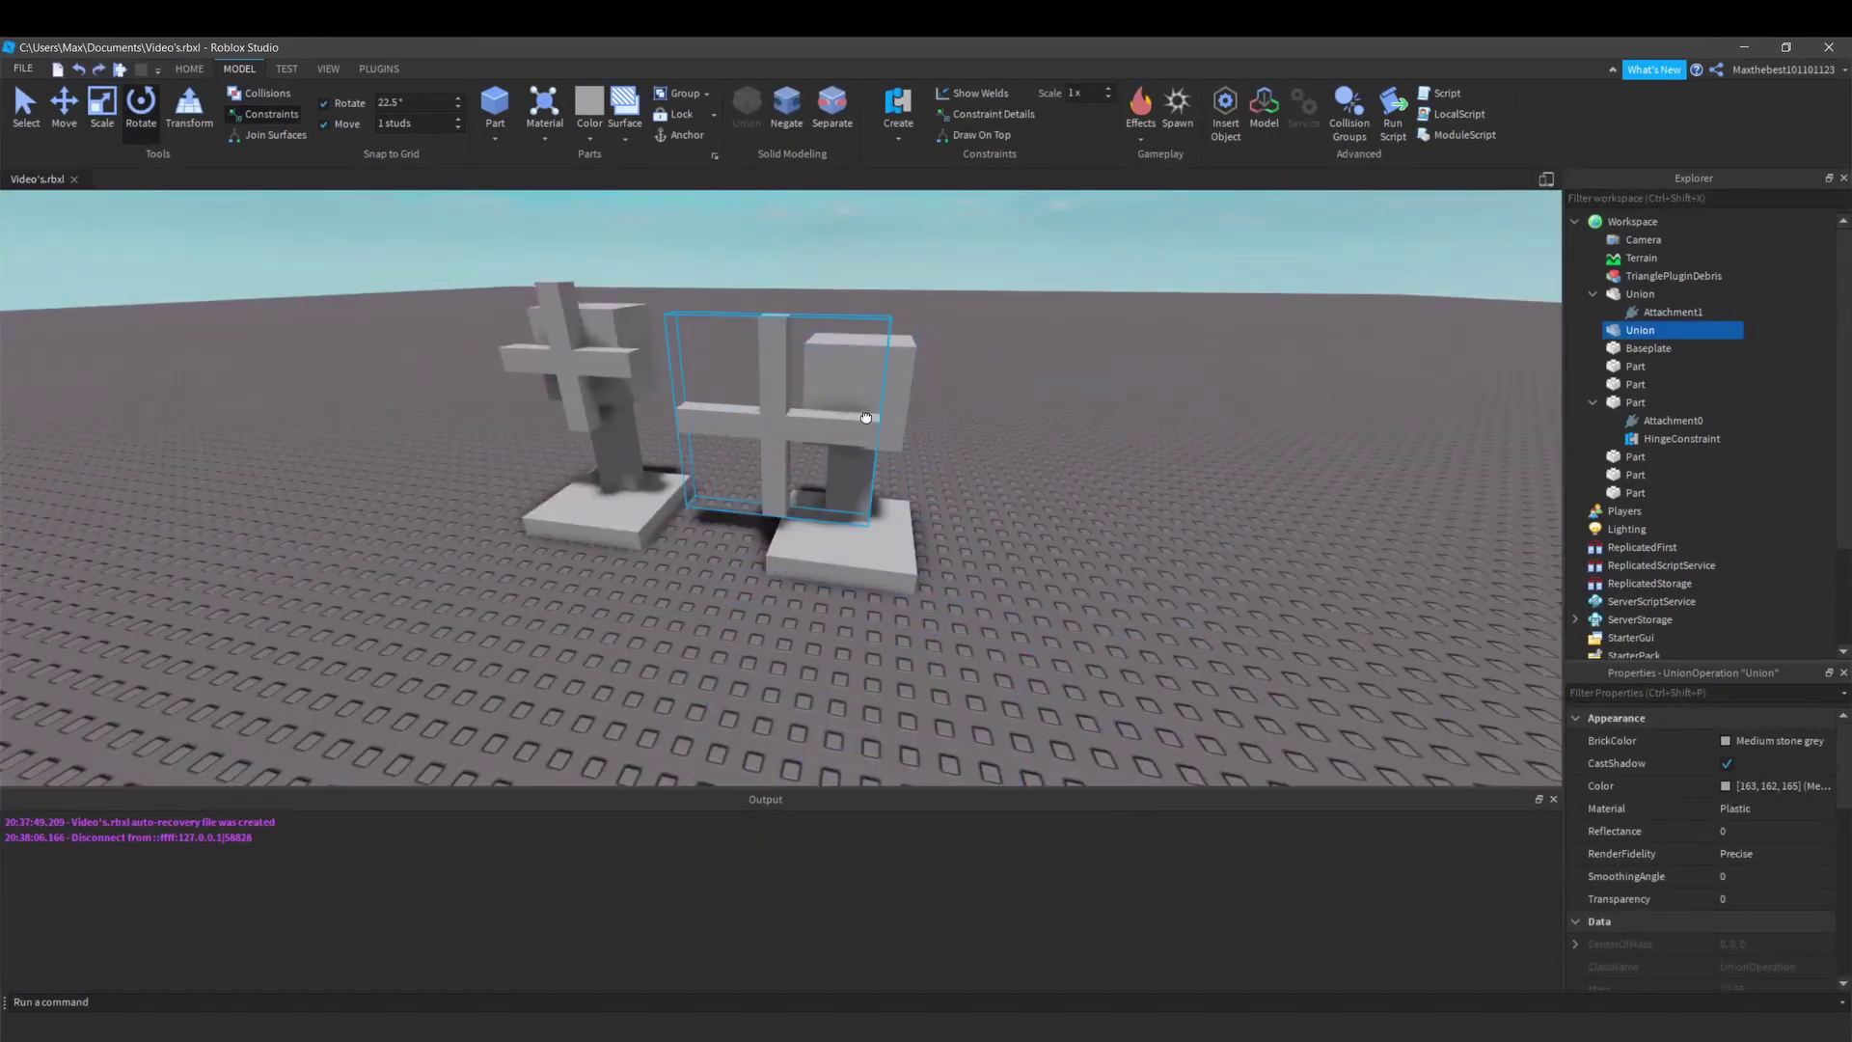
pyautogui.click(64, 104)
pyautogui.click(1171, 625)
pyautogui.scroll(3, 1171, 625)
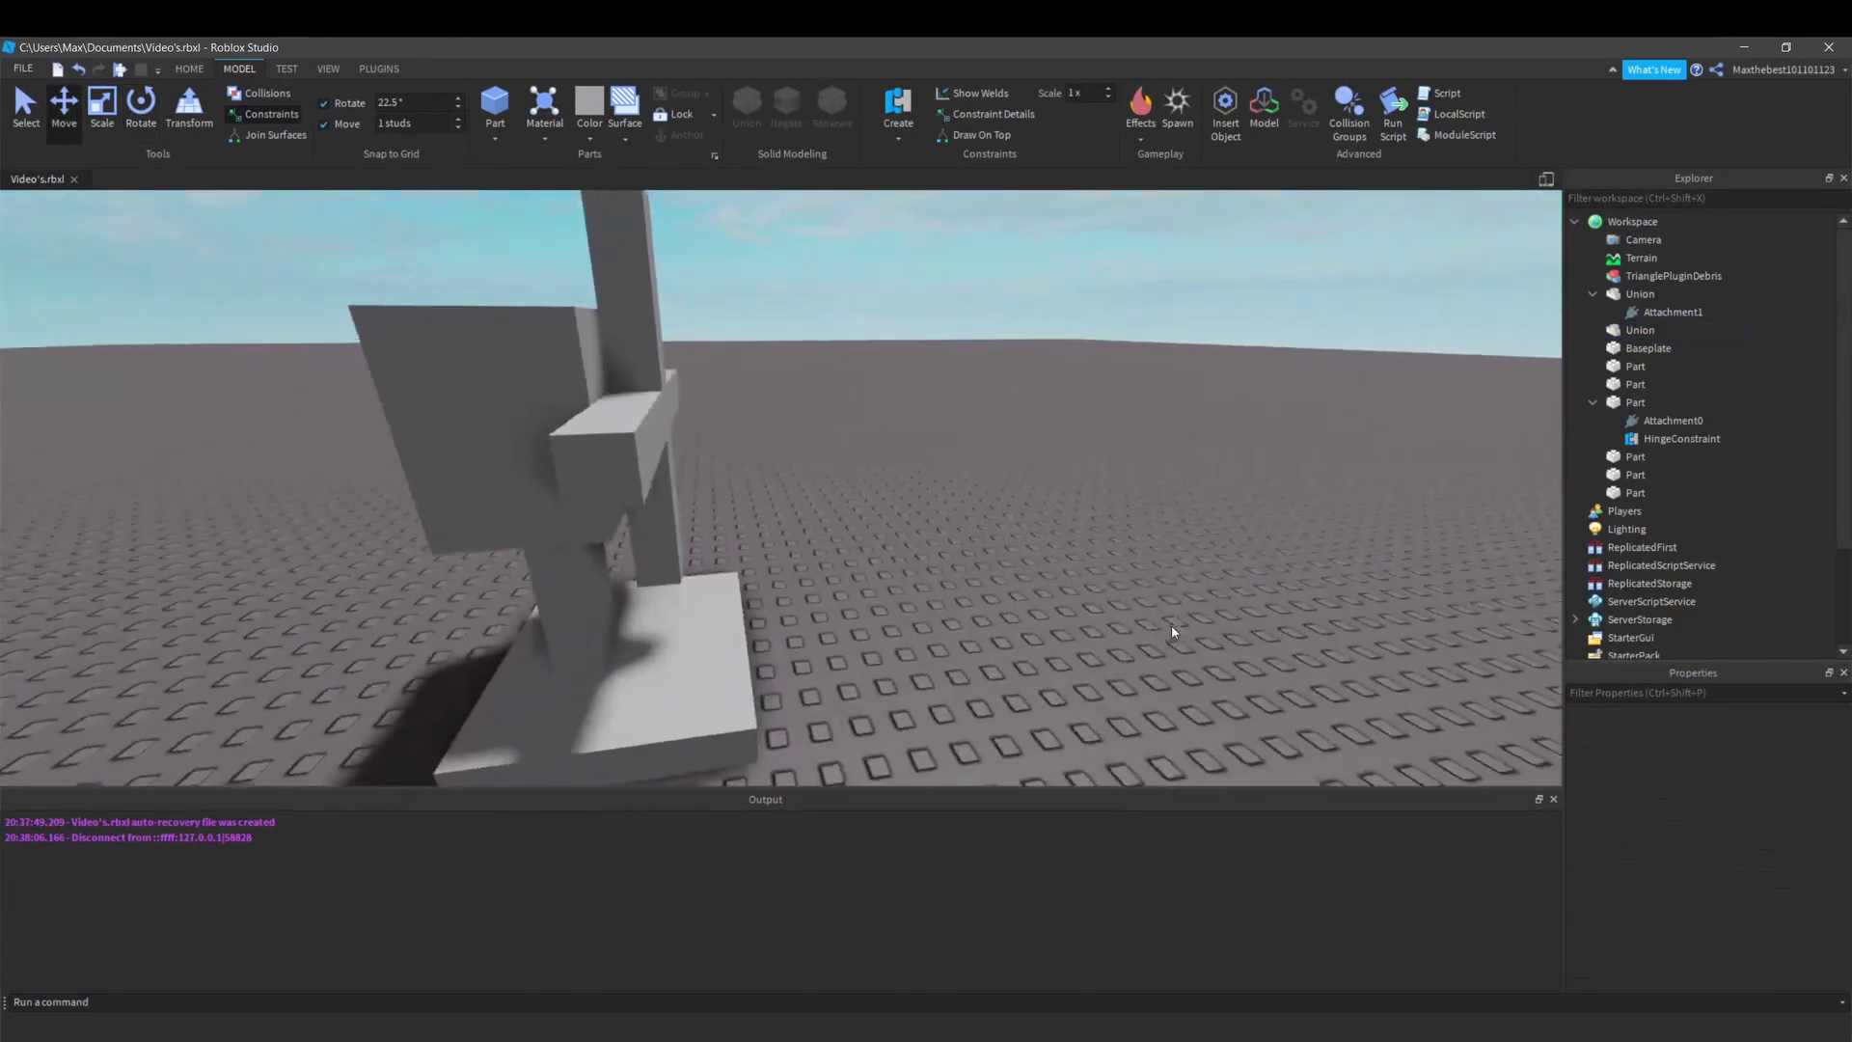
pyautogui.moveTo(1134, 611); pyautogui.dragTo(1086, 599, button='right')
pyautogui.click(849, 487)
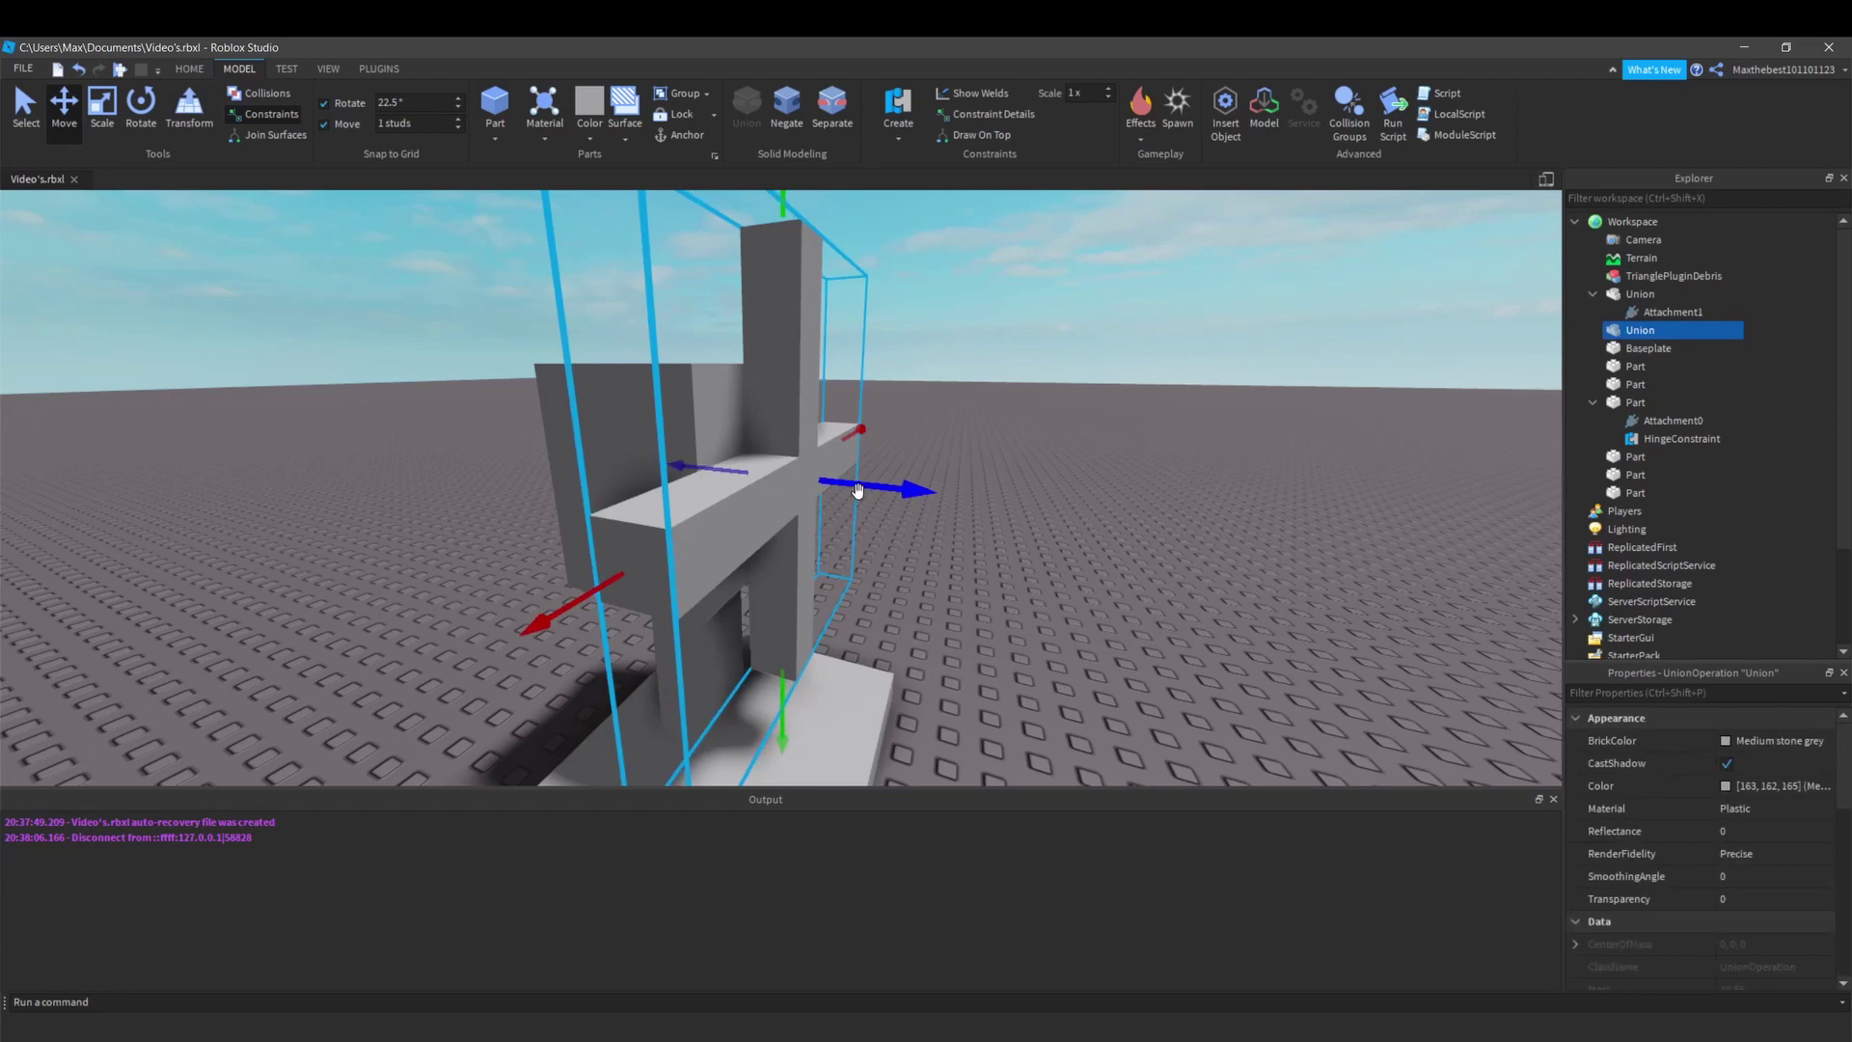
pyautogui.moveTo(857, 487); pyautogui.dragTo(1062, 521, button='right')
pyautogui.click(1174, 620)
pyautogui.moveTo(1174, 620); pyautogui.dragTo(1216, 536, button='right')
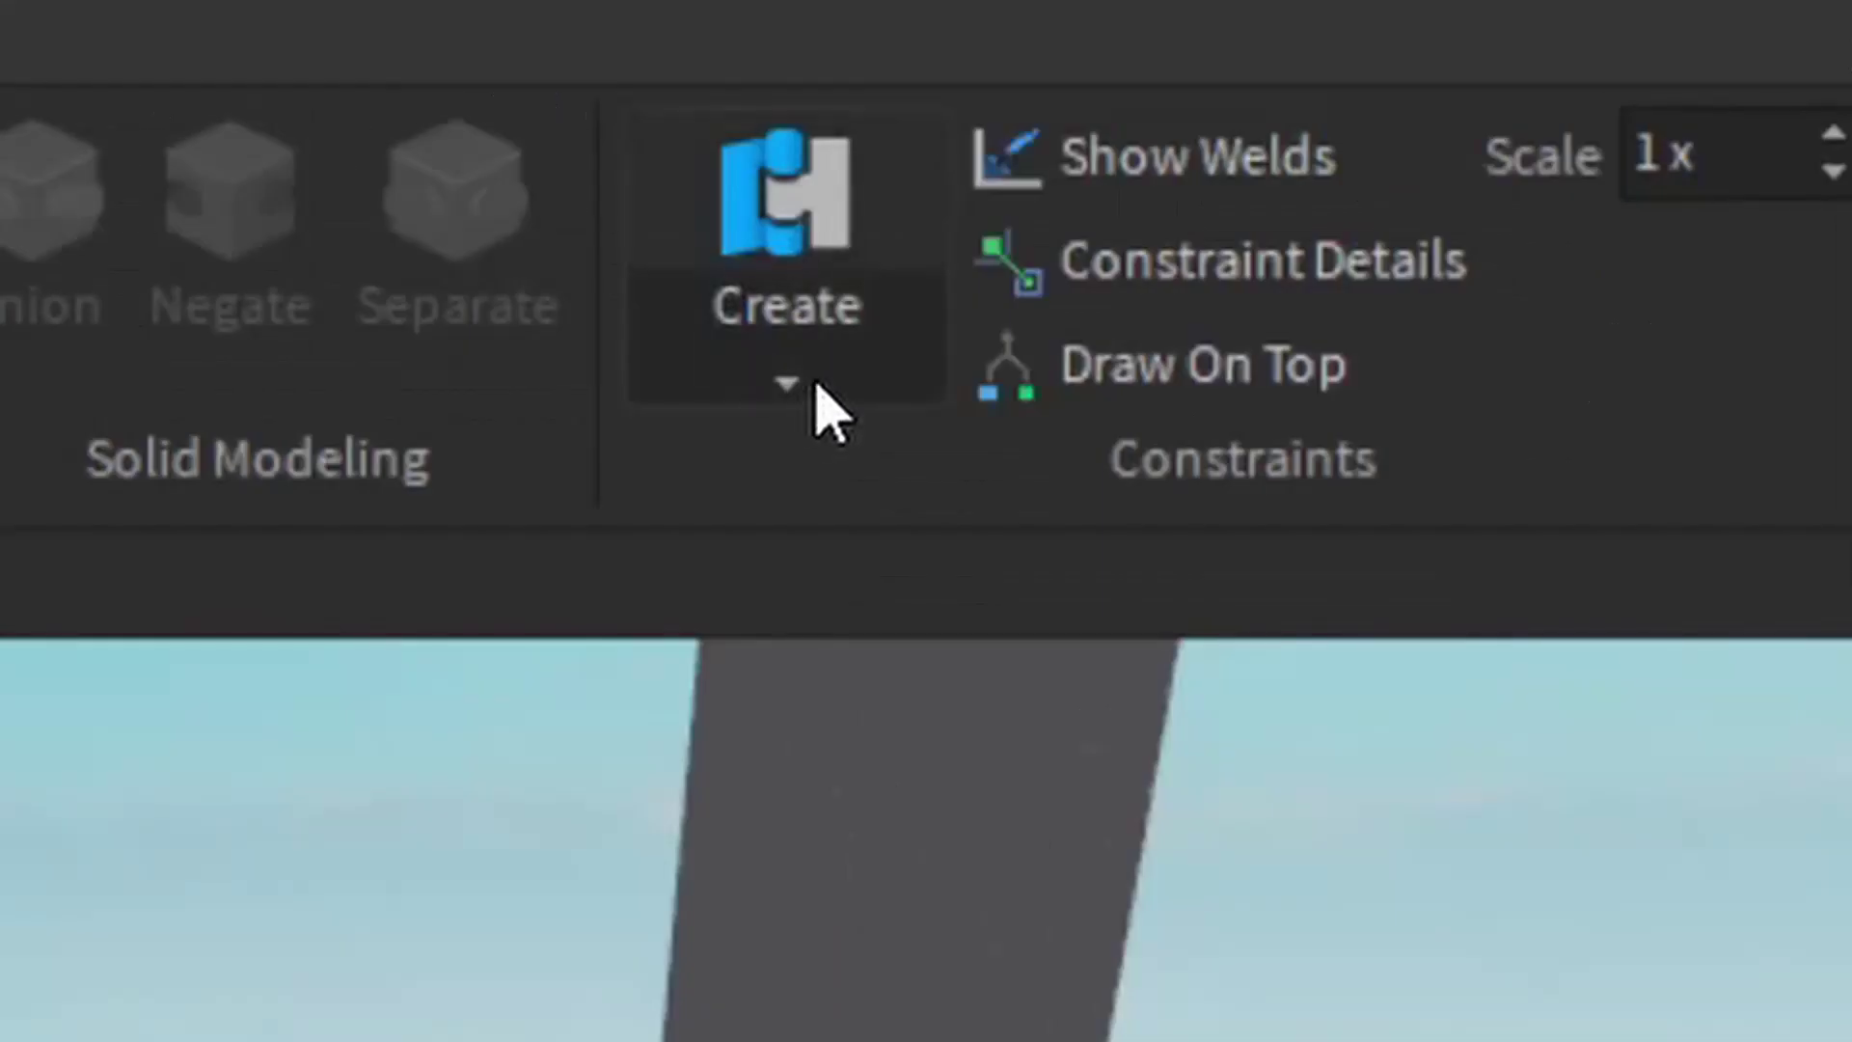
# Create a Hinge constraint from the block face (Attachment0) to the cross union (Attachment1).
pyautogui.click(906, 143)
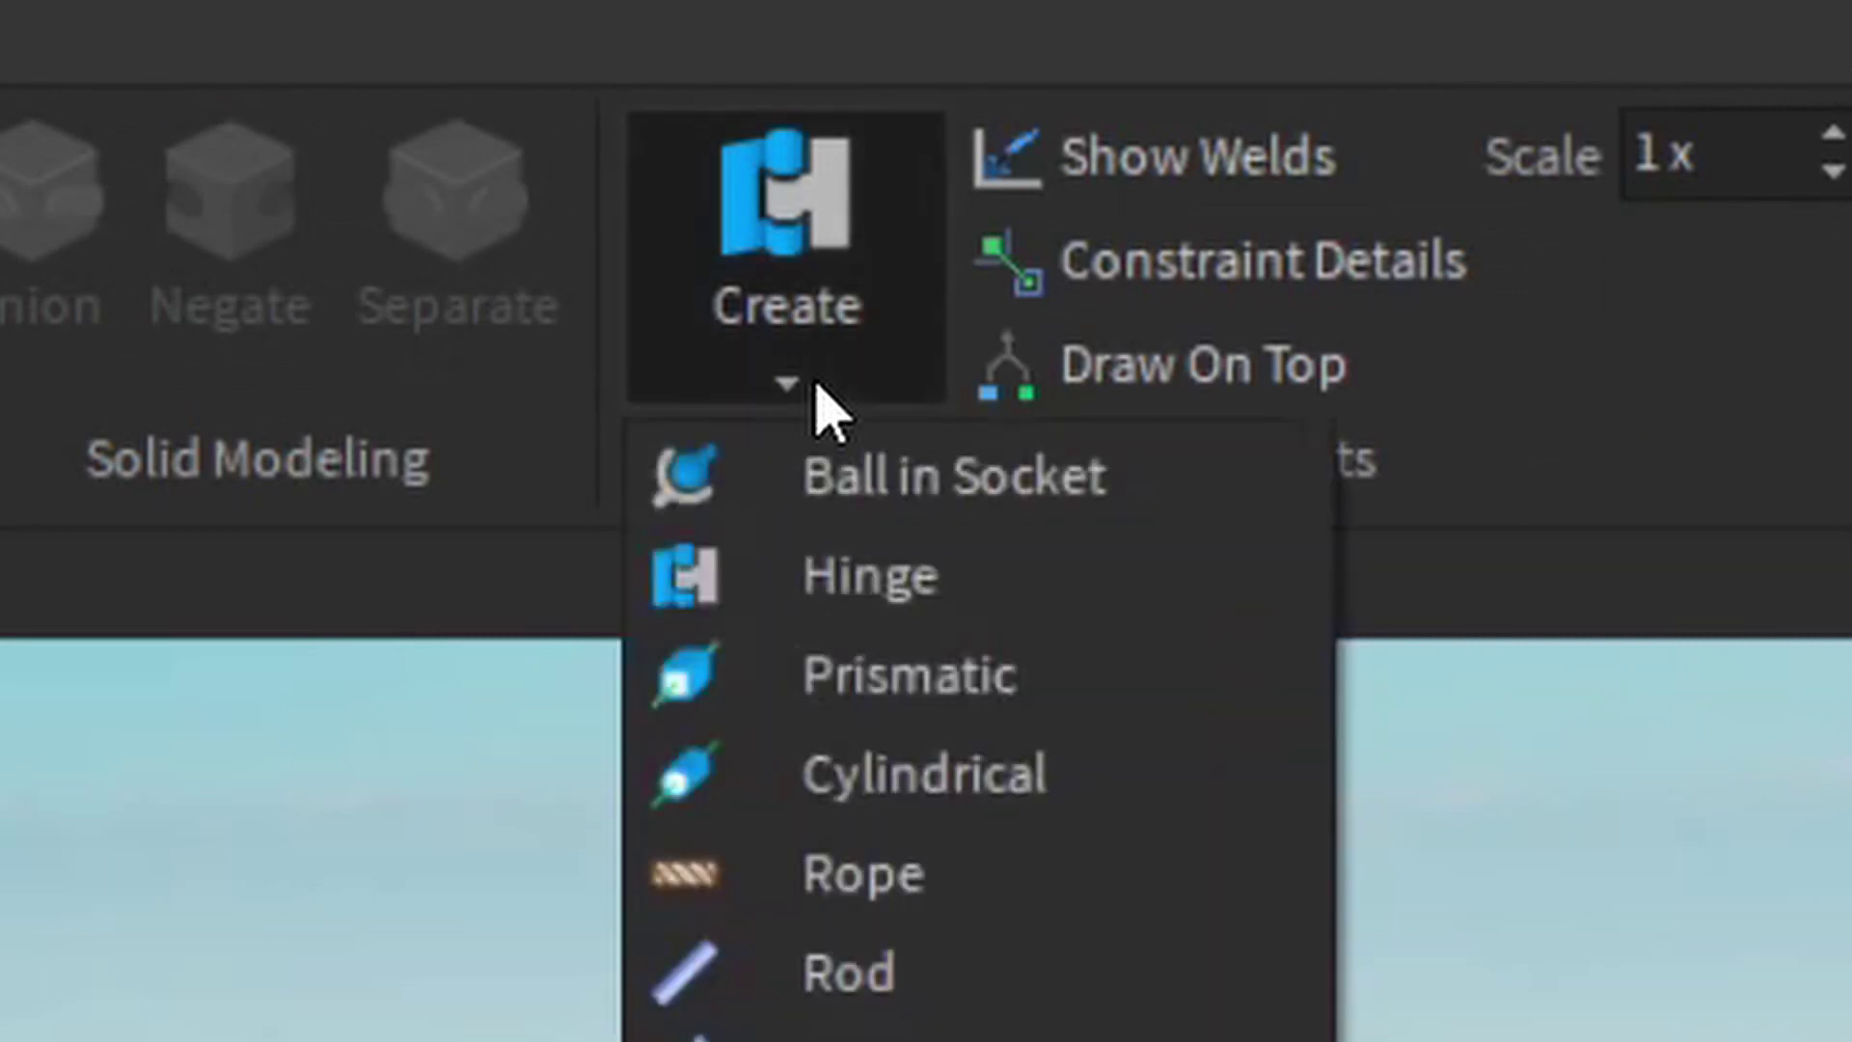
pyautogui.click(871, 584)
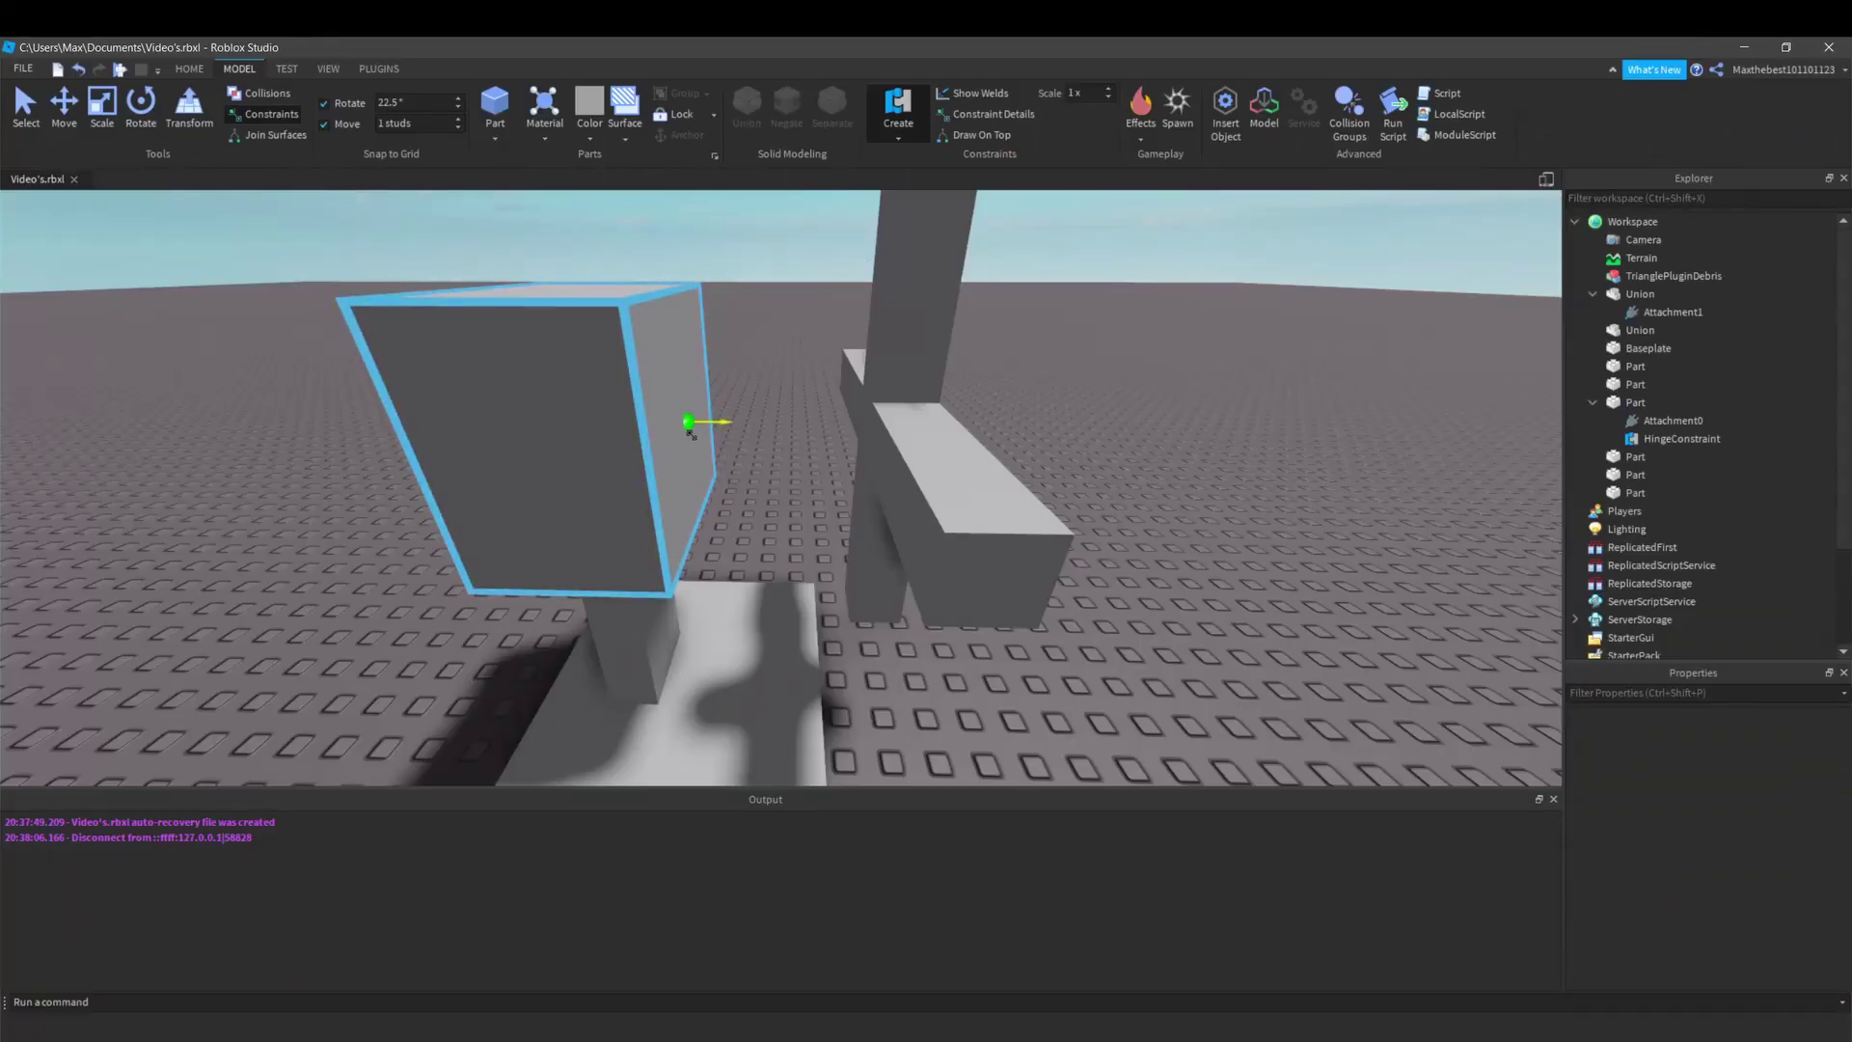
pyautogui.click(690, 425)
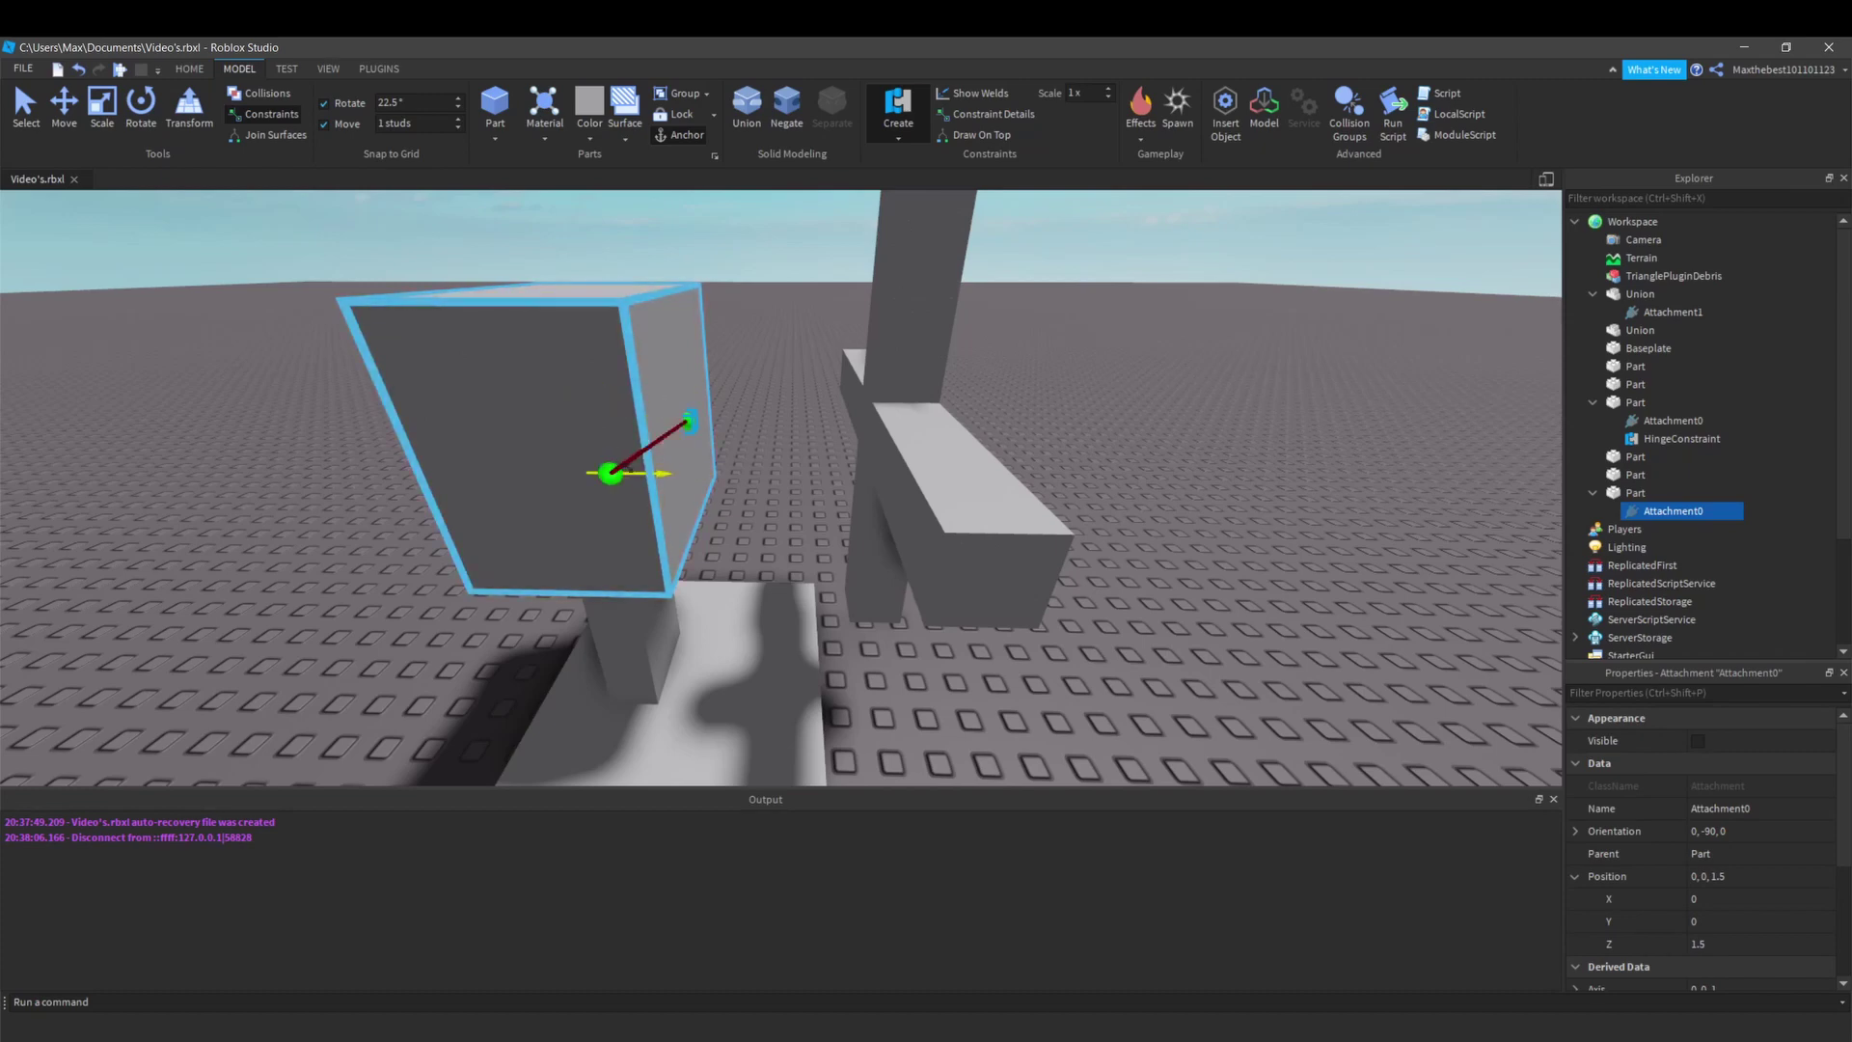
pyautogui.moveTo(690, 425)
pyautogui.mouseDown(button='right')
pyautogui.moveTo(666, 453)
pyautogui.moveTo(711, 446)
pyautogui.mouseUp(button='right')
pyautogui.rightClick(711, 444)
pyautogui.click(699, 439)
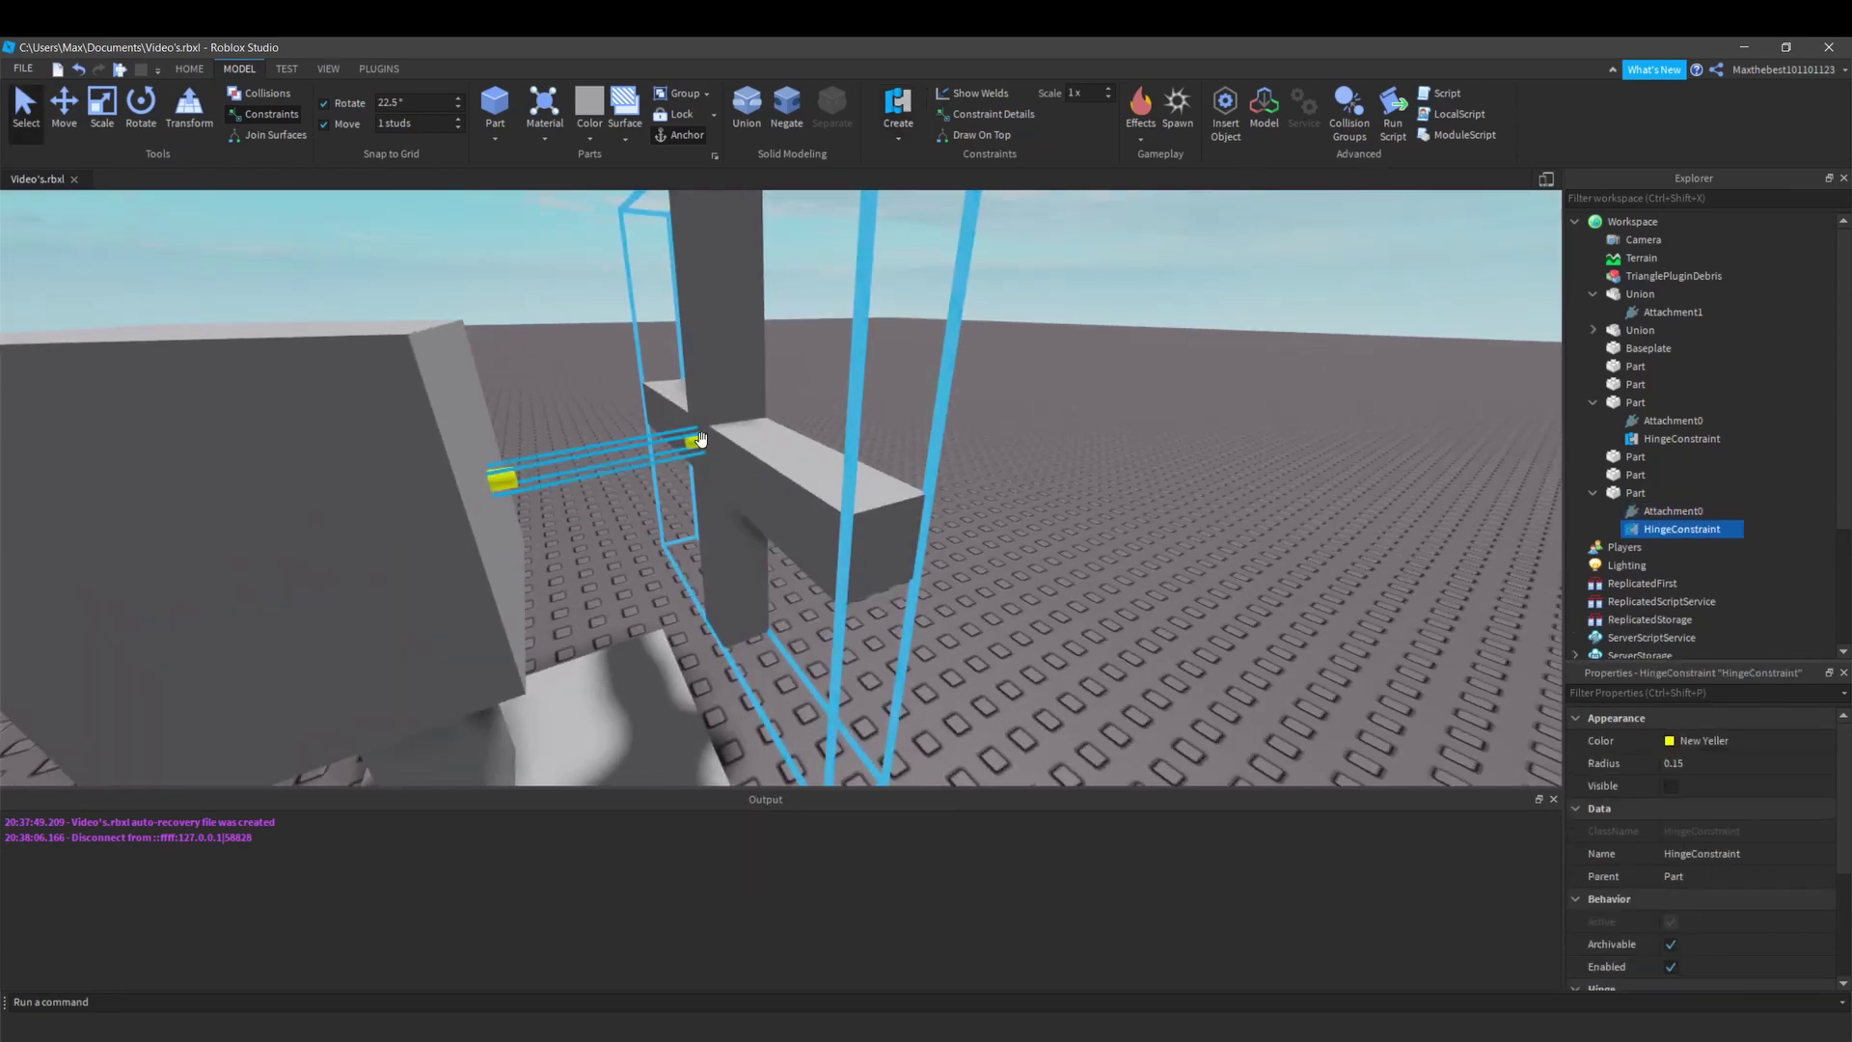
# Select the gravestone block and then the cross union to check the new hinge.
pyautogui.moveTo(1354, 569); pyautogui.dragTo(1103, 586, button='right')
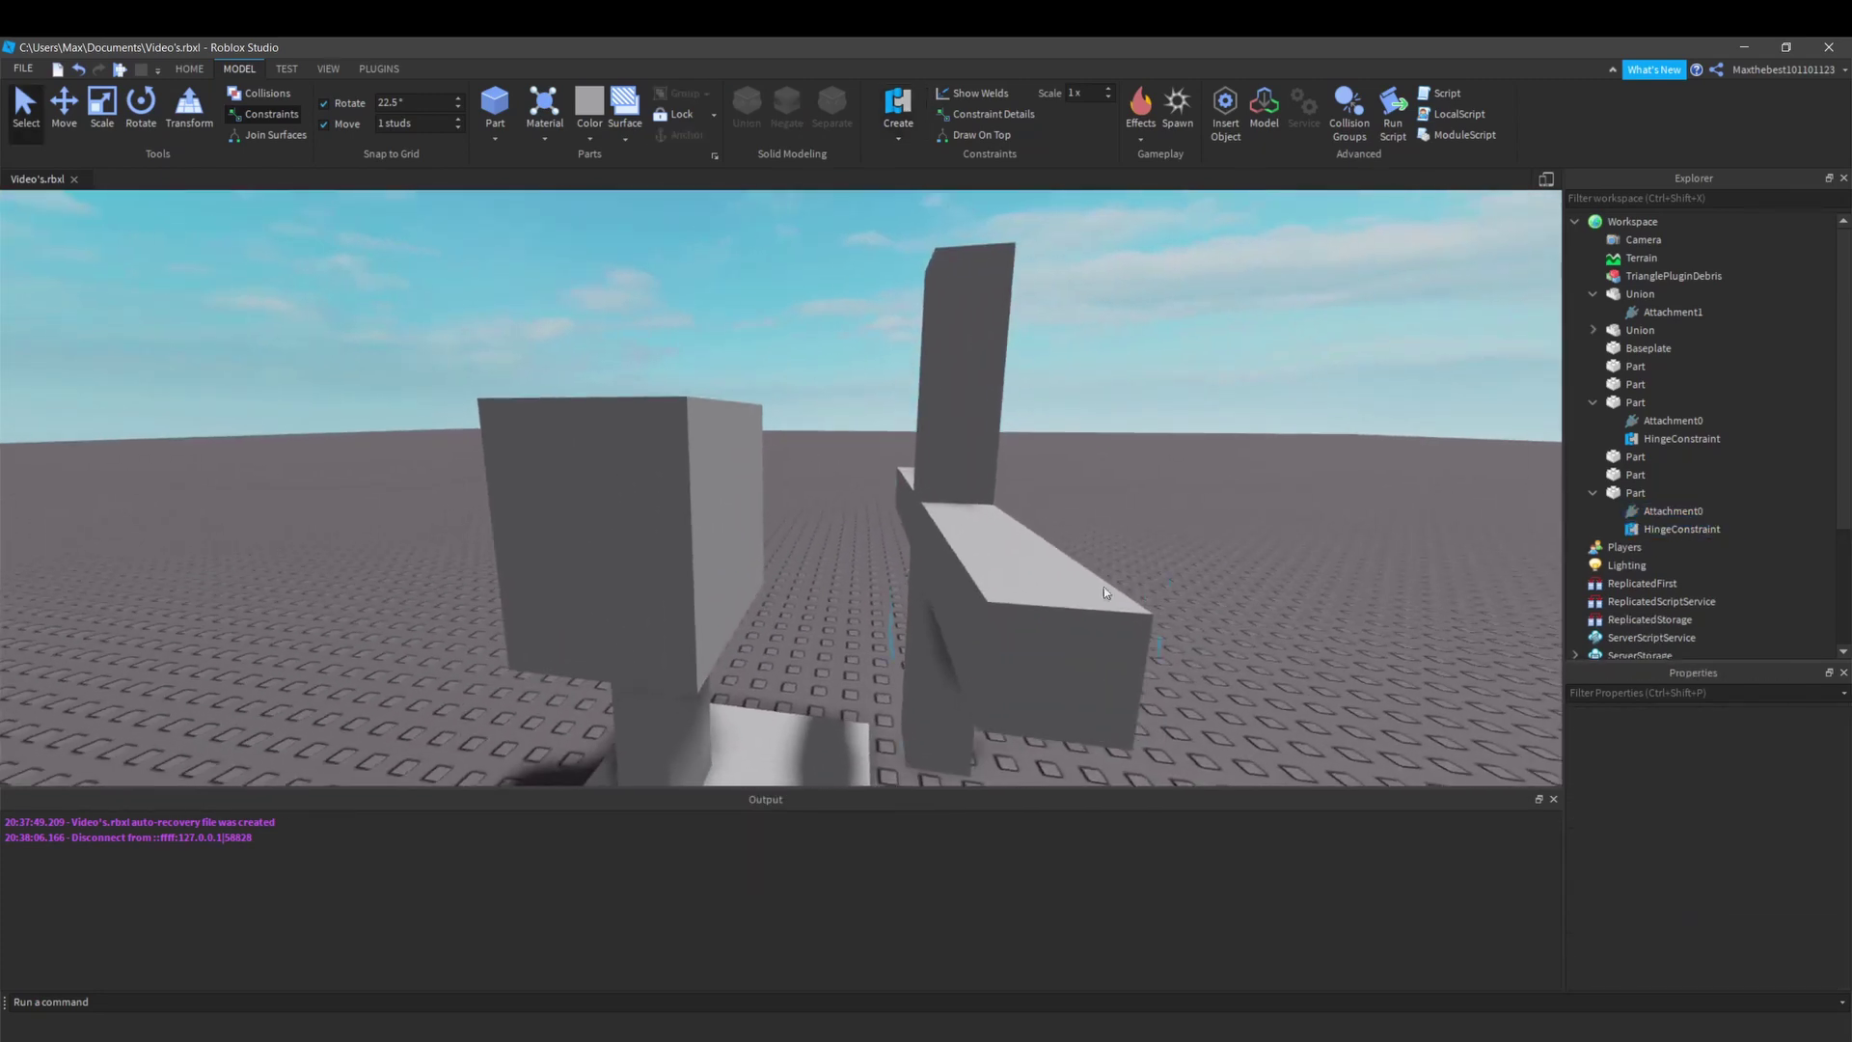
pyautogui.click(711, 550)
pyautogui.scroll(5, 1045, 536)
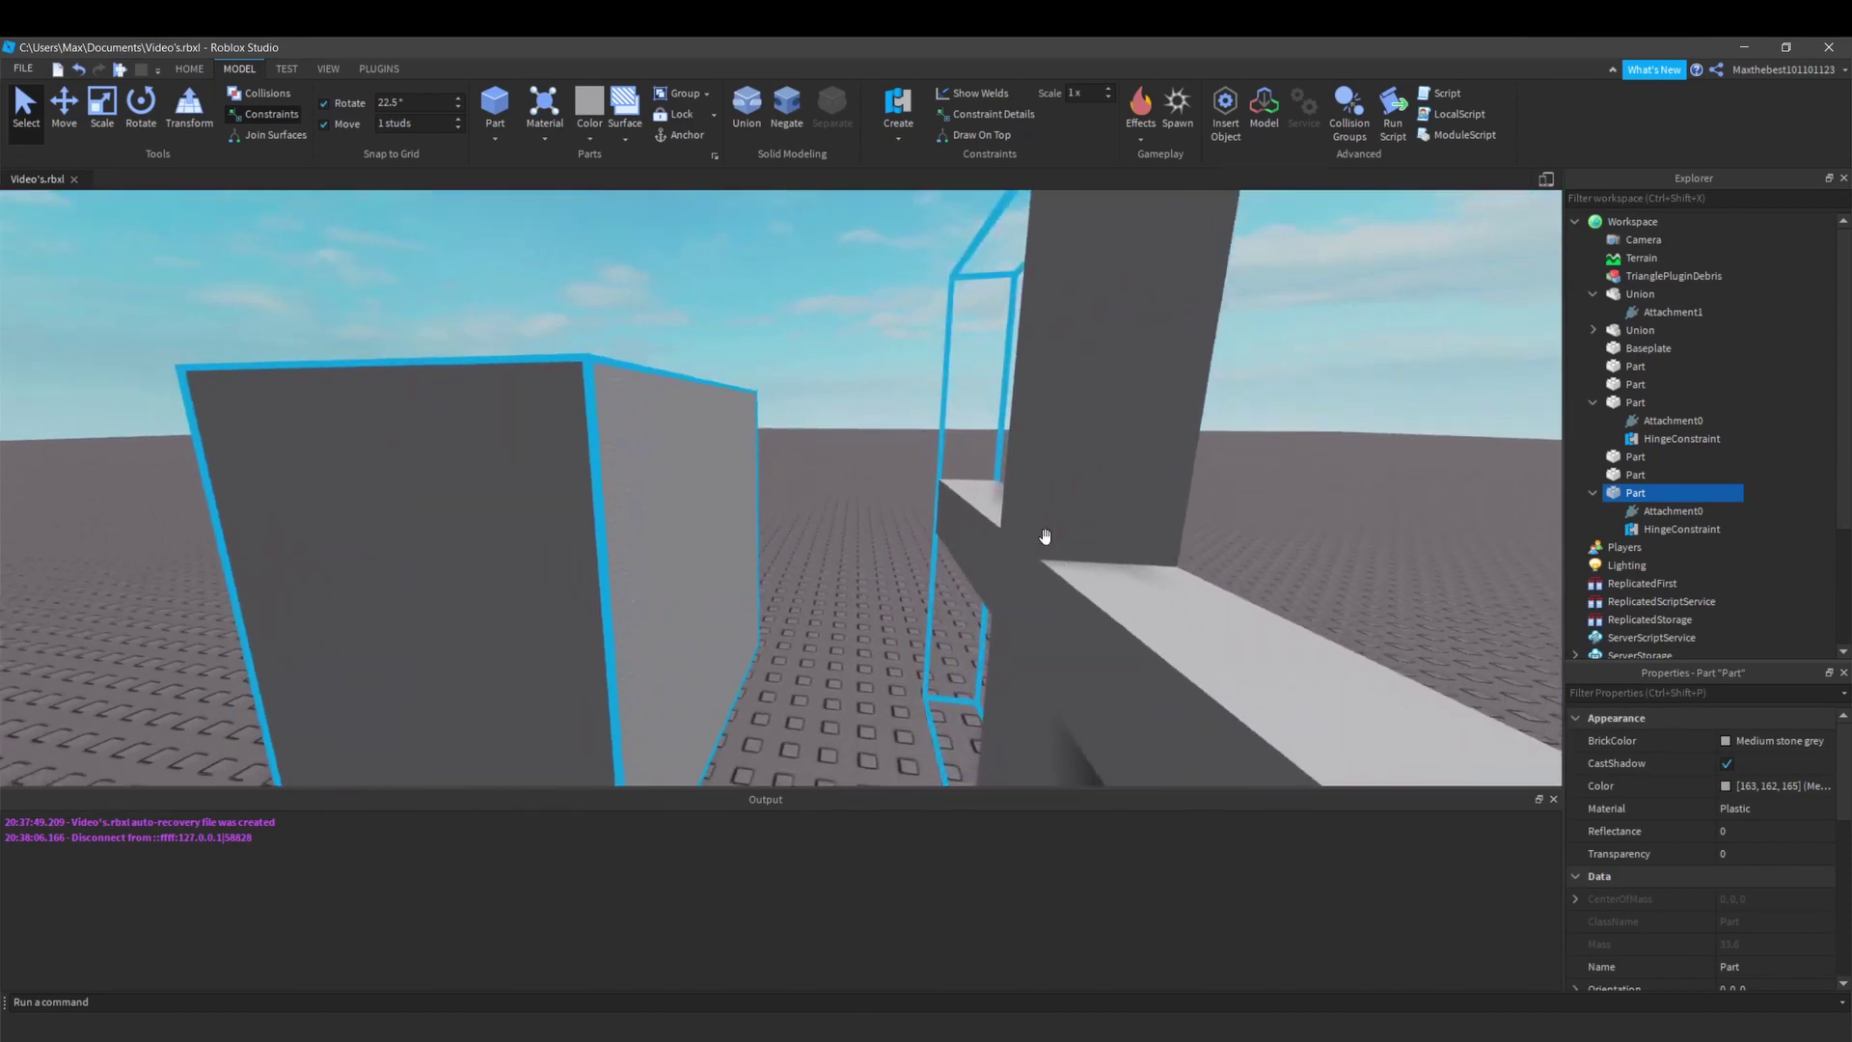
pyautogui.click(1104, 540)
# Set the cross union's Attachment1 Position X and Z to 0, giving 0, -0.5, 0.
pyautogui.click(1593, 330)
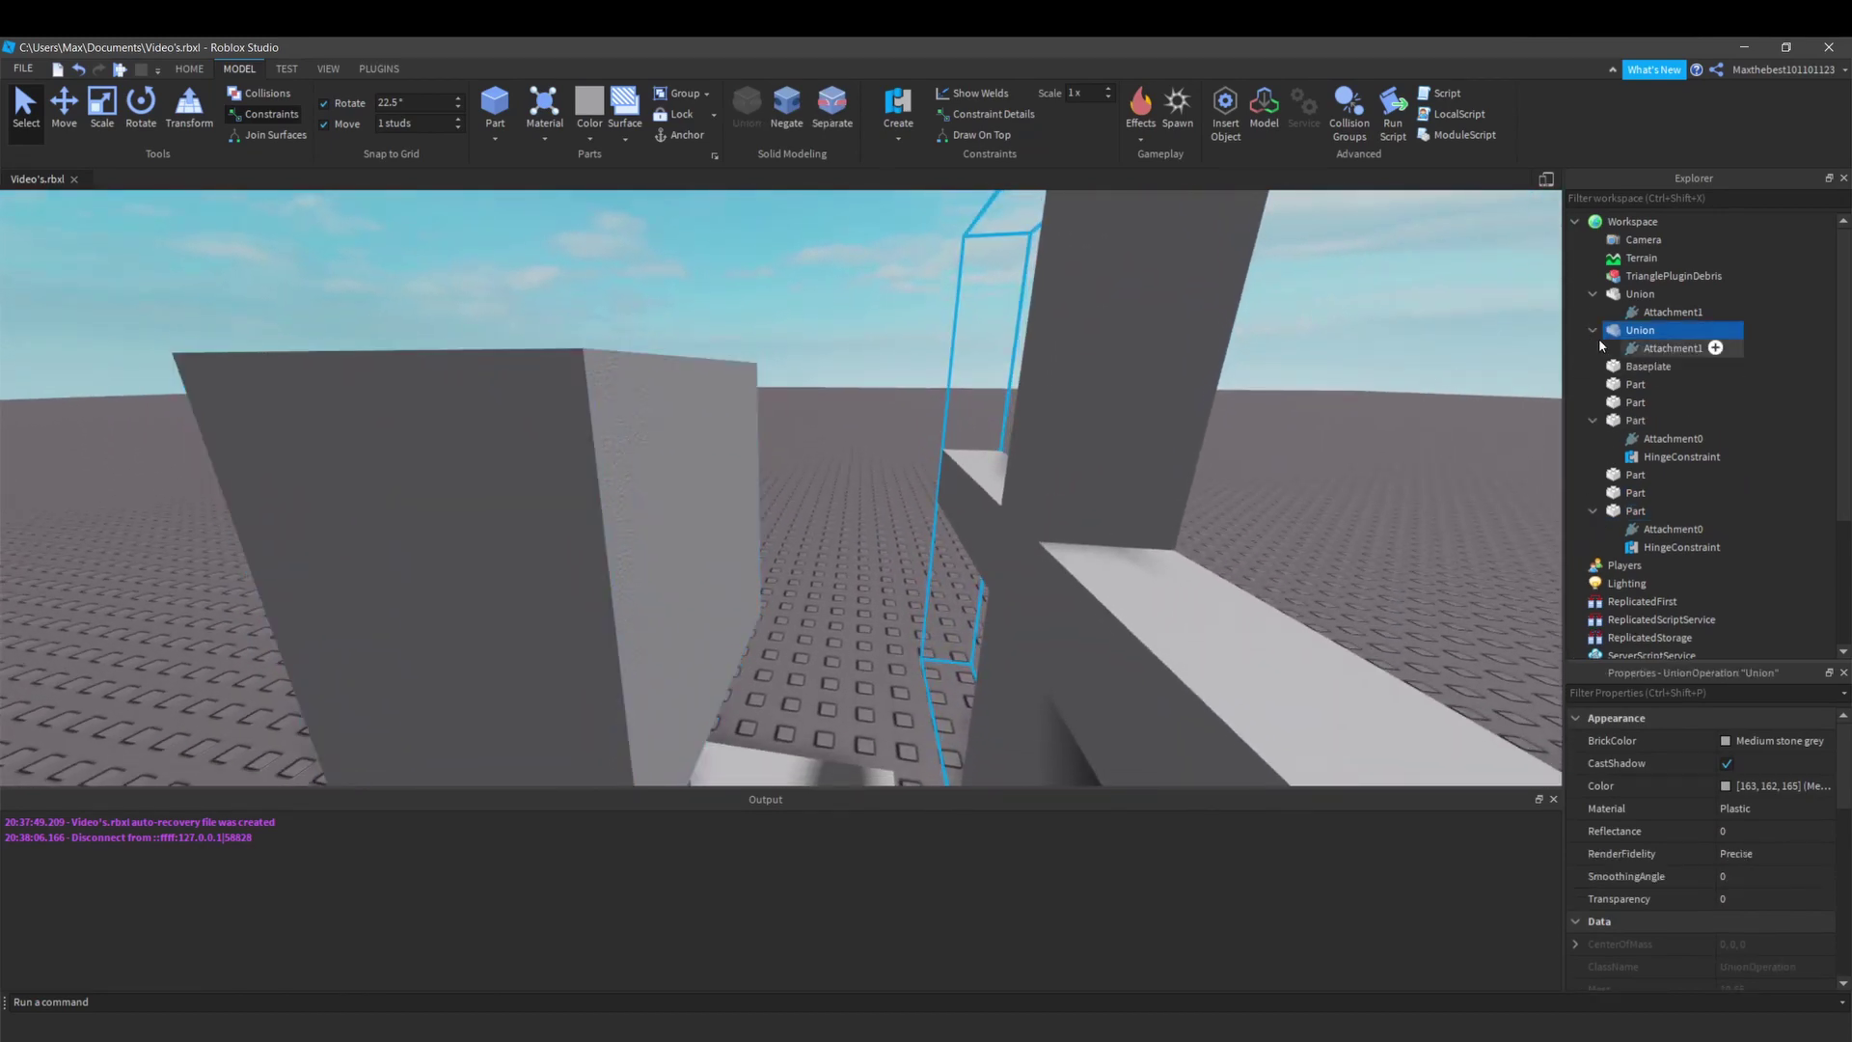
pyautogui.click(1653, 349)
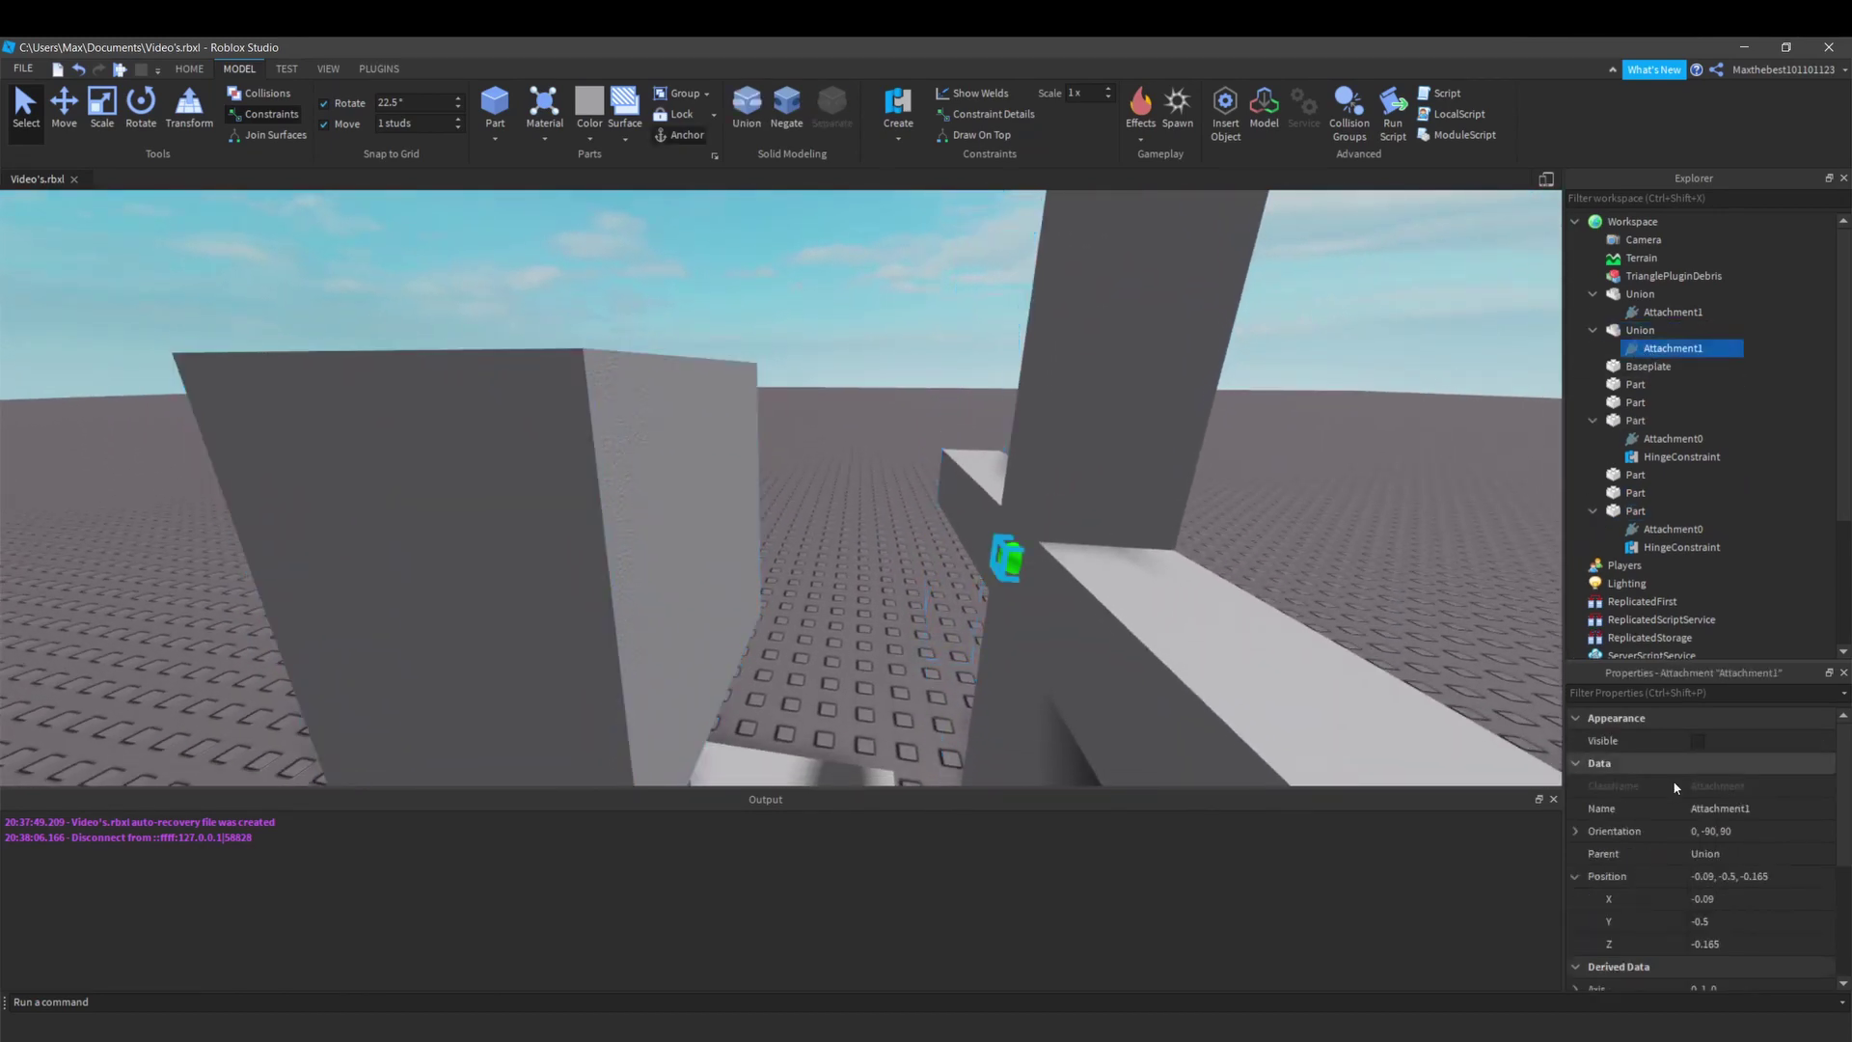
pyautogui.scroll(-1, 1668, 796)
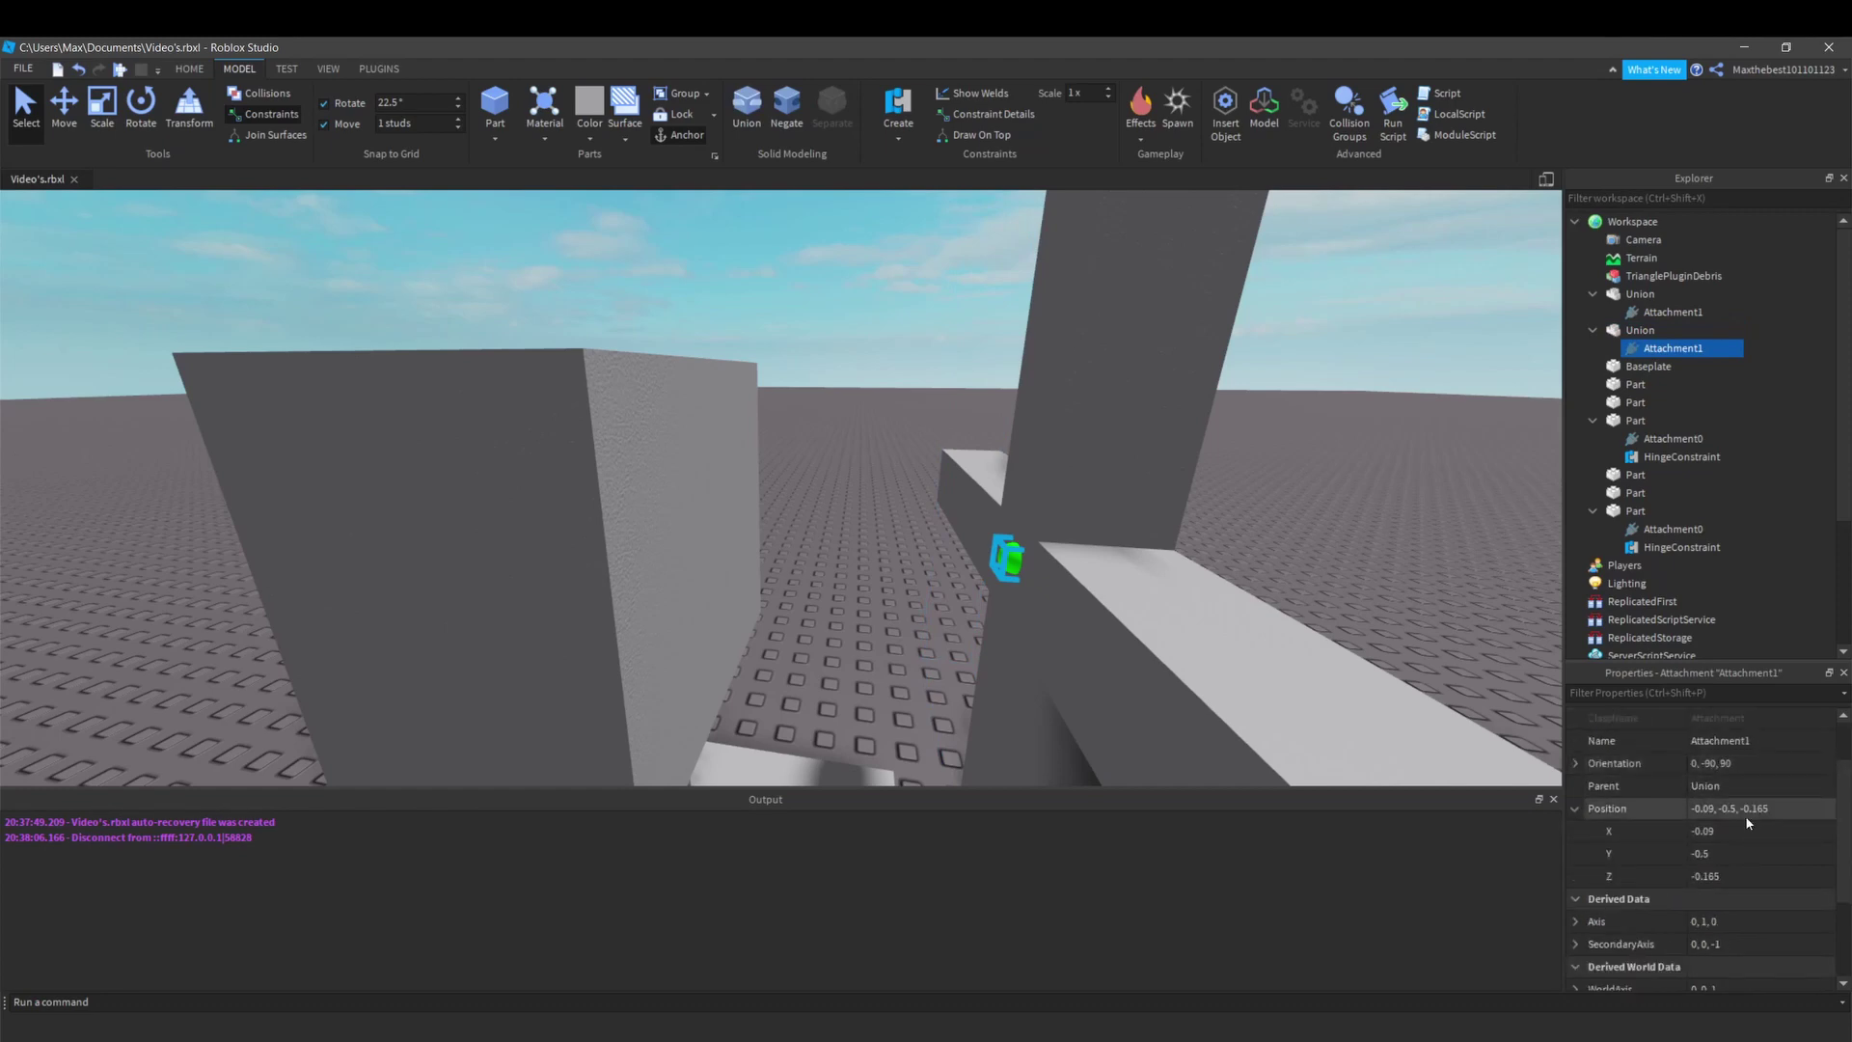
pyautogui.click(1716, 832)
pyautogui.press('BackSpace')
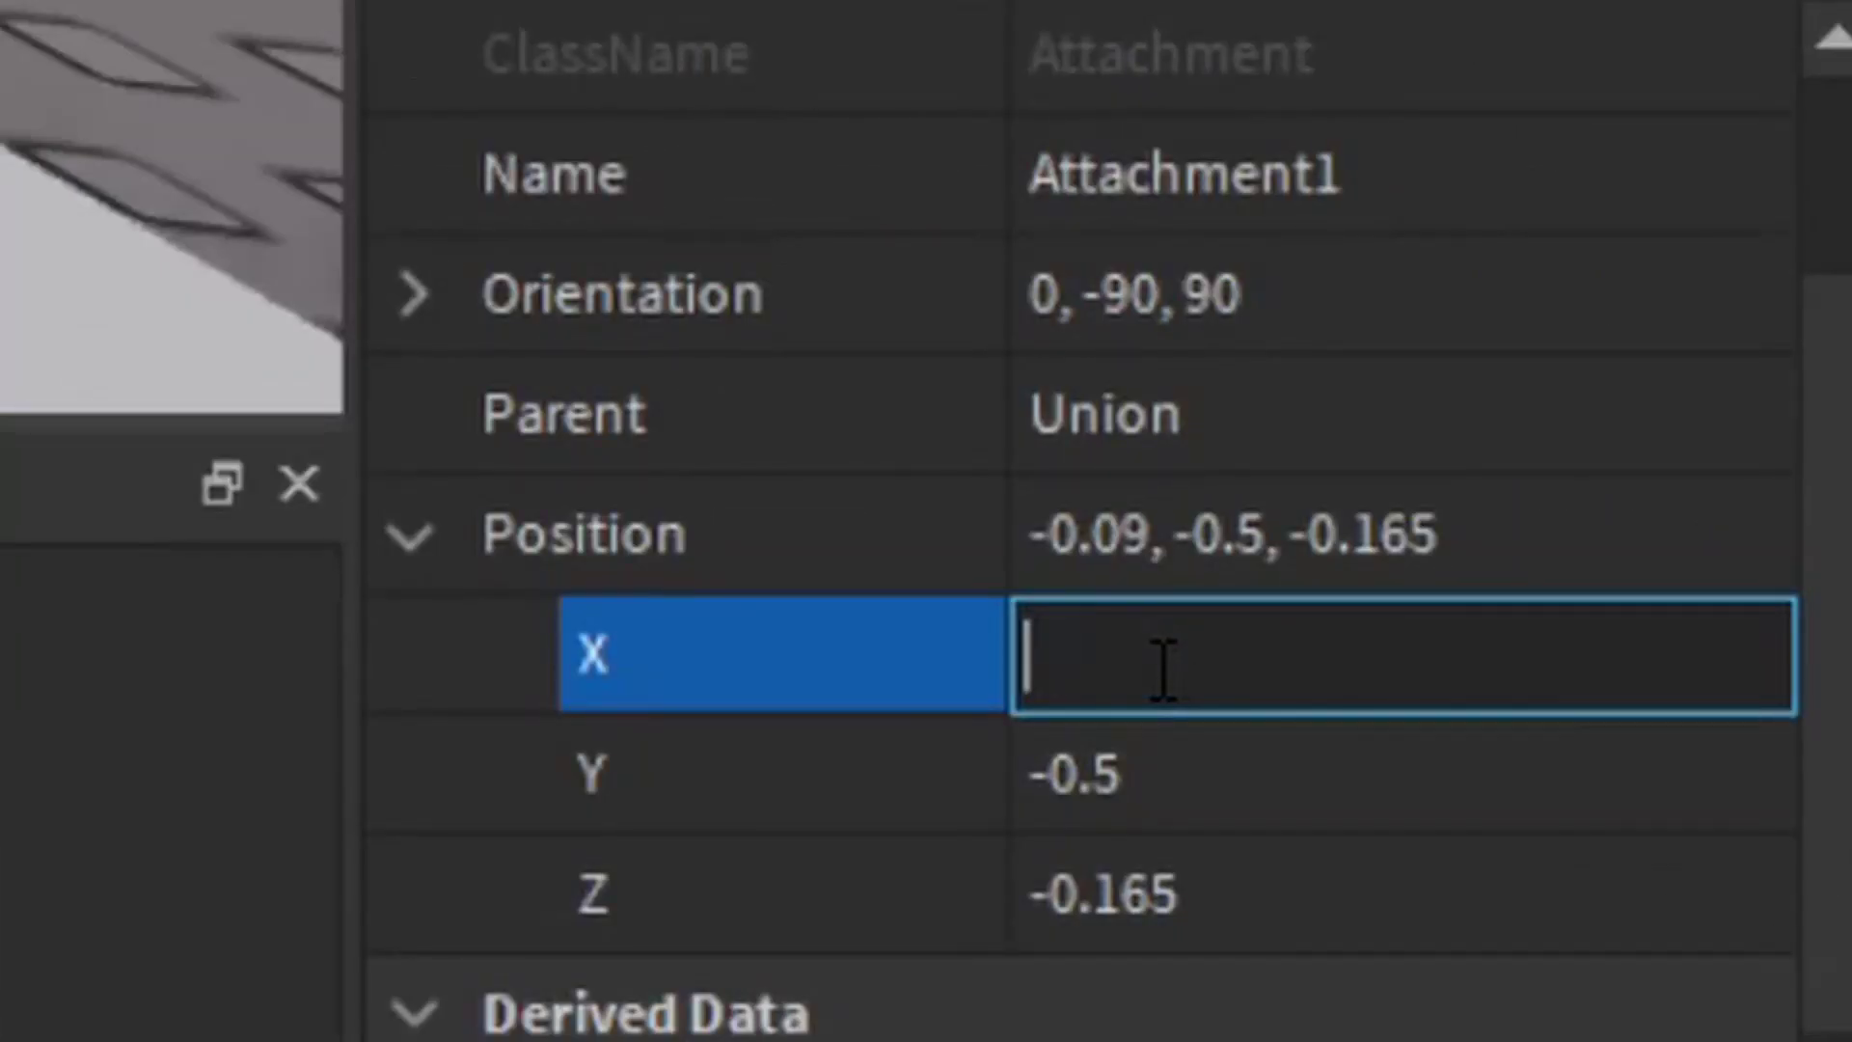
pyautogui.write('0')
pyautogui.press('Return')
pyautogui.click(1174, 899)
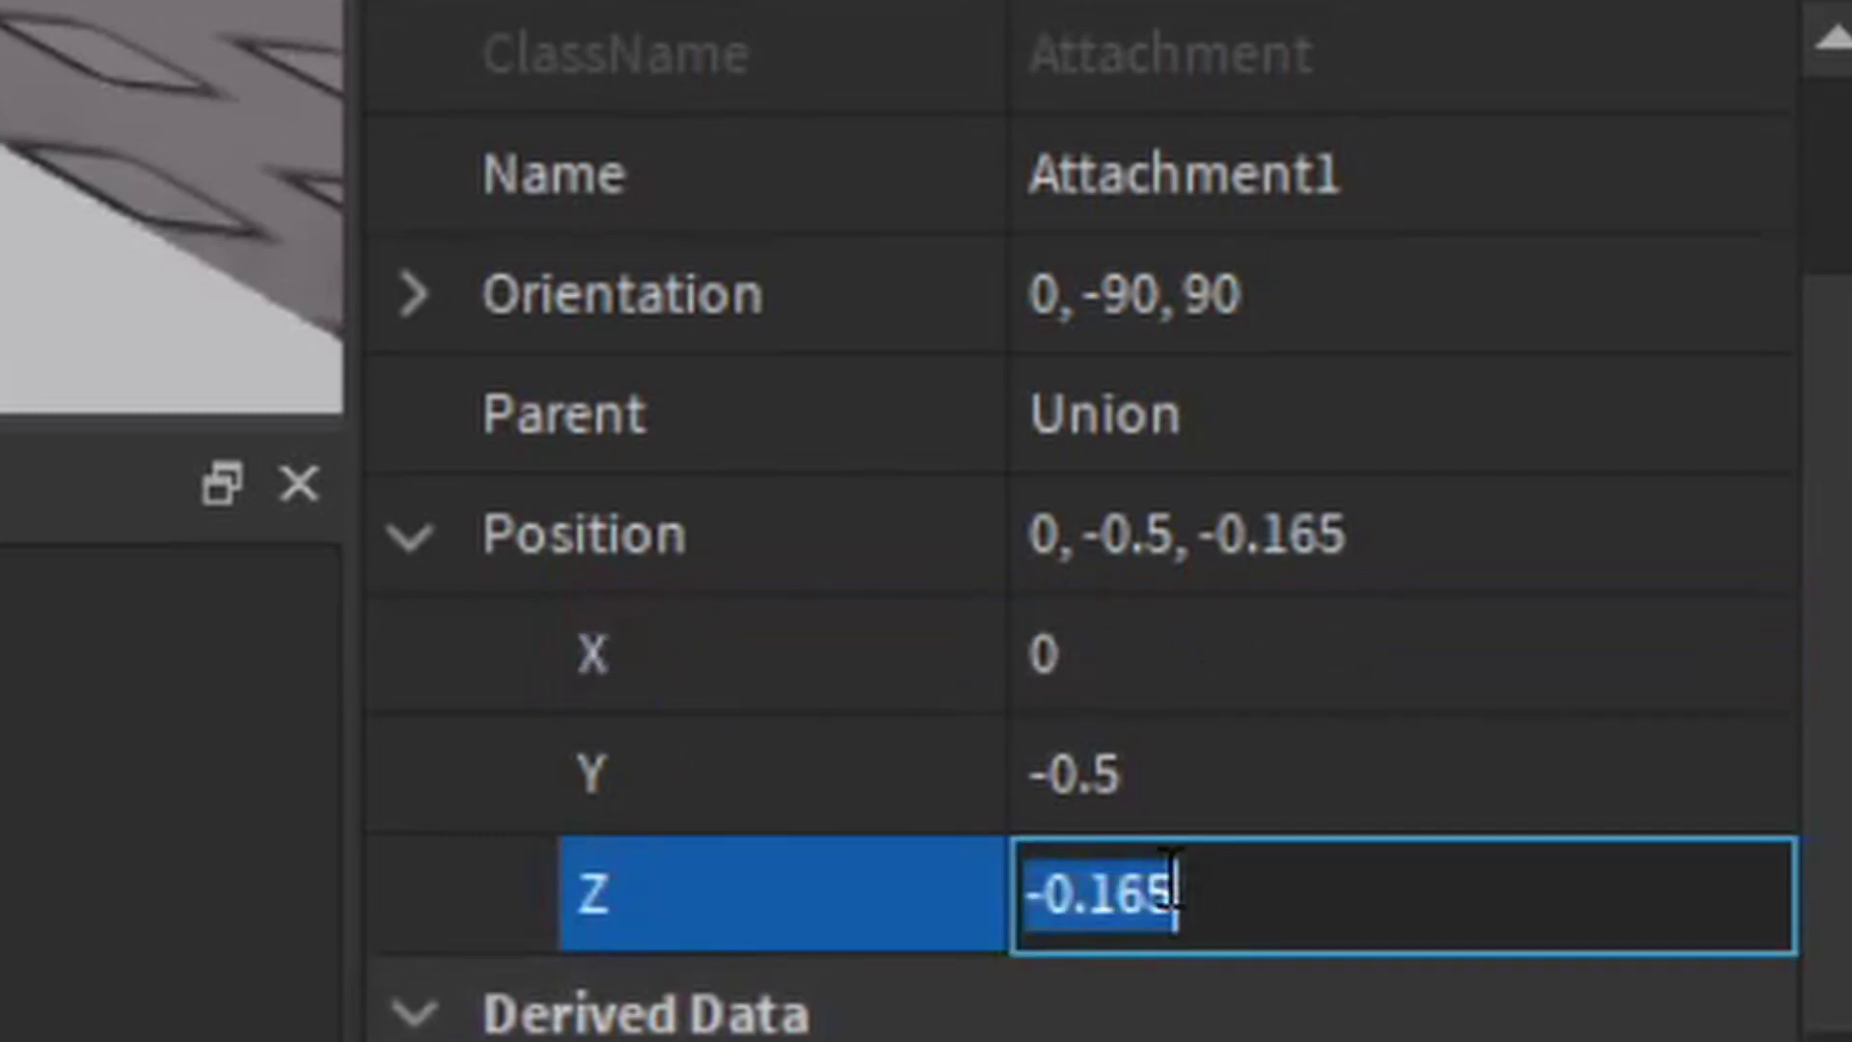
pyautogui.press('BackSpace')
pyautogui.write('0')
pyautogui.press('Return')
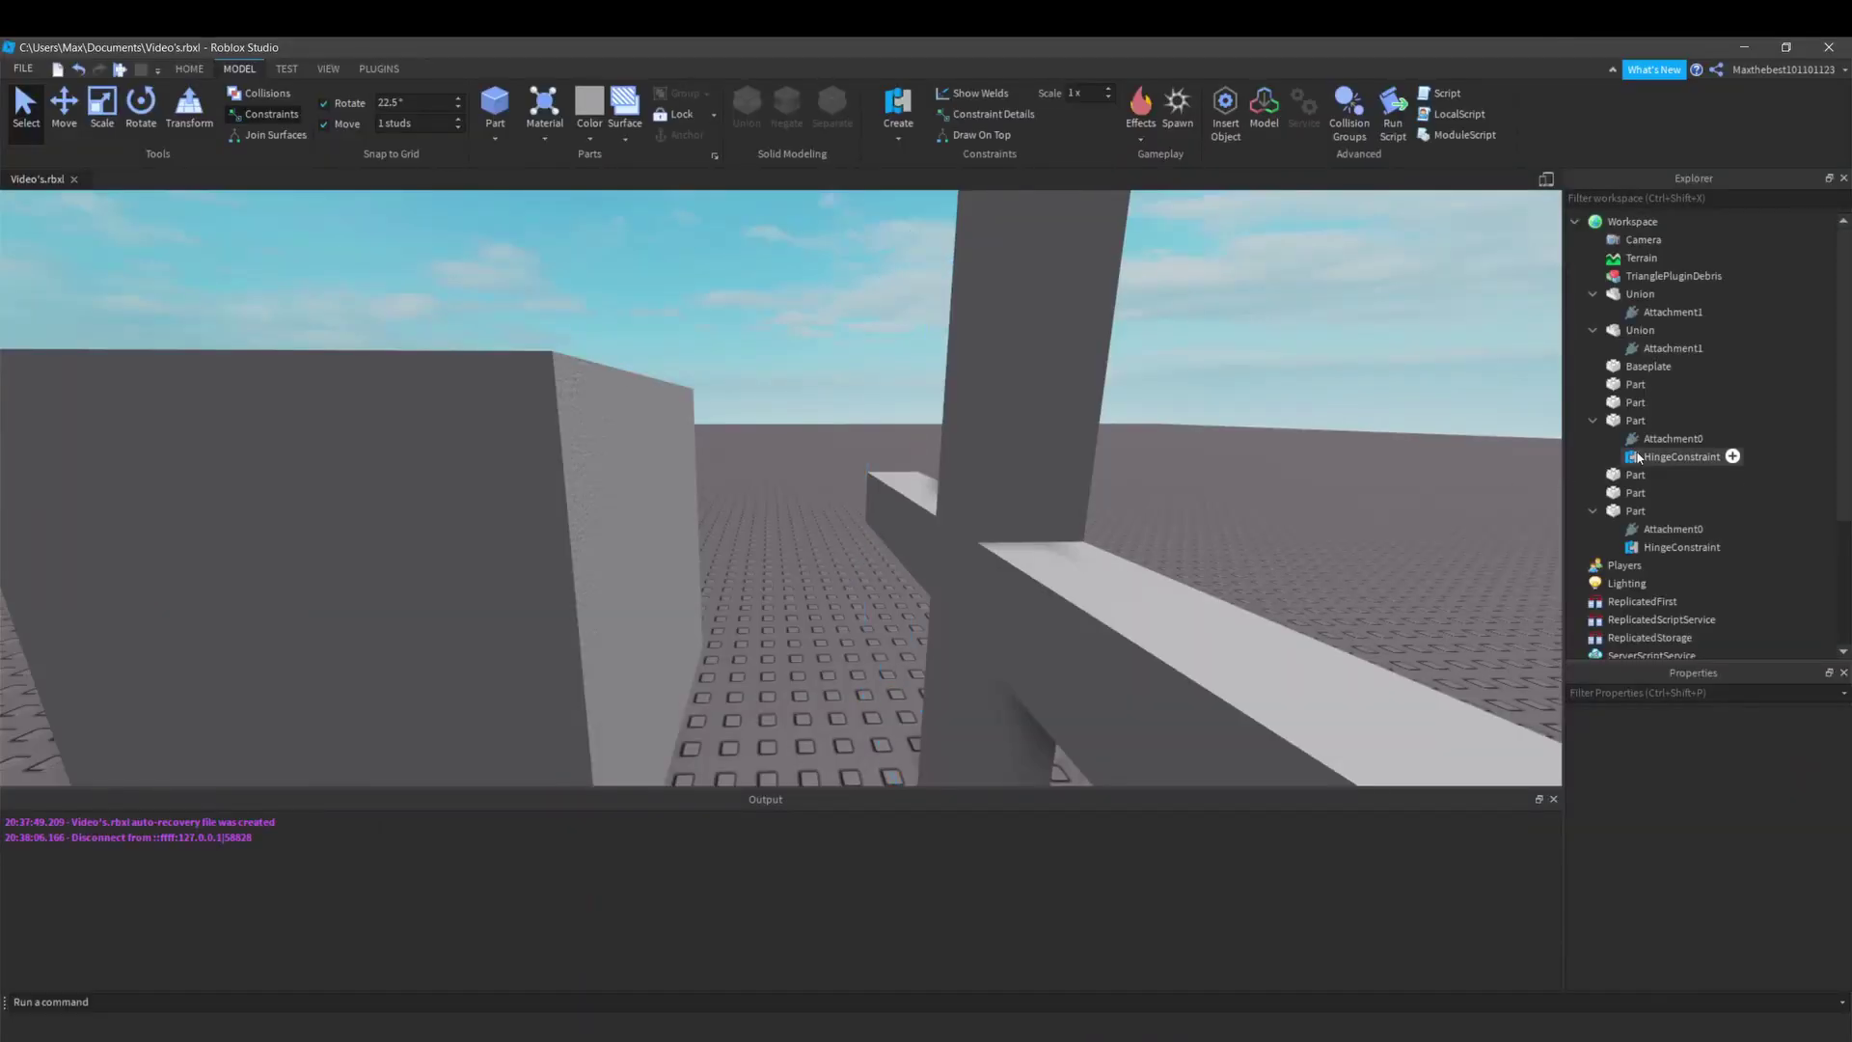
# Set the second cross's HingeConstraint ActuatorType to Motor.
pyautogui.click(1638, 457)
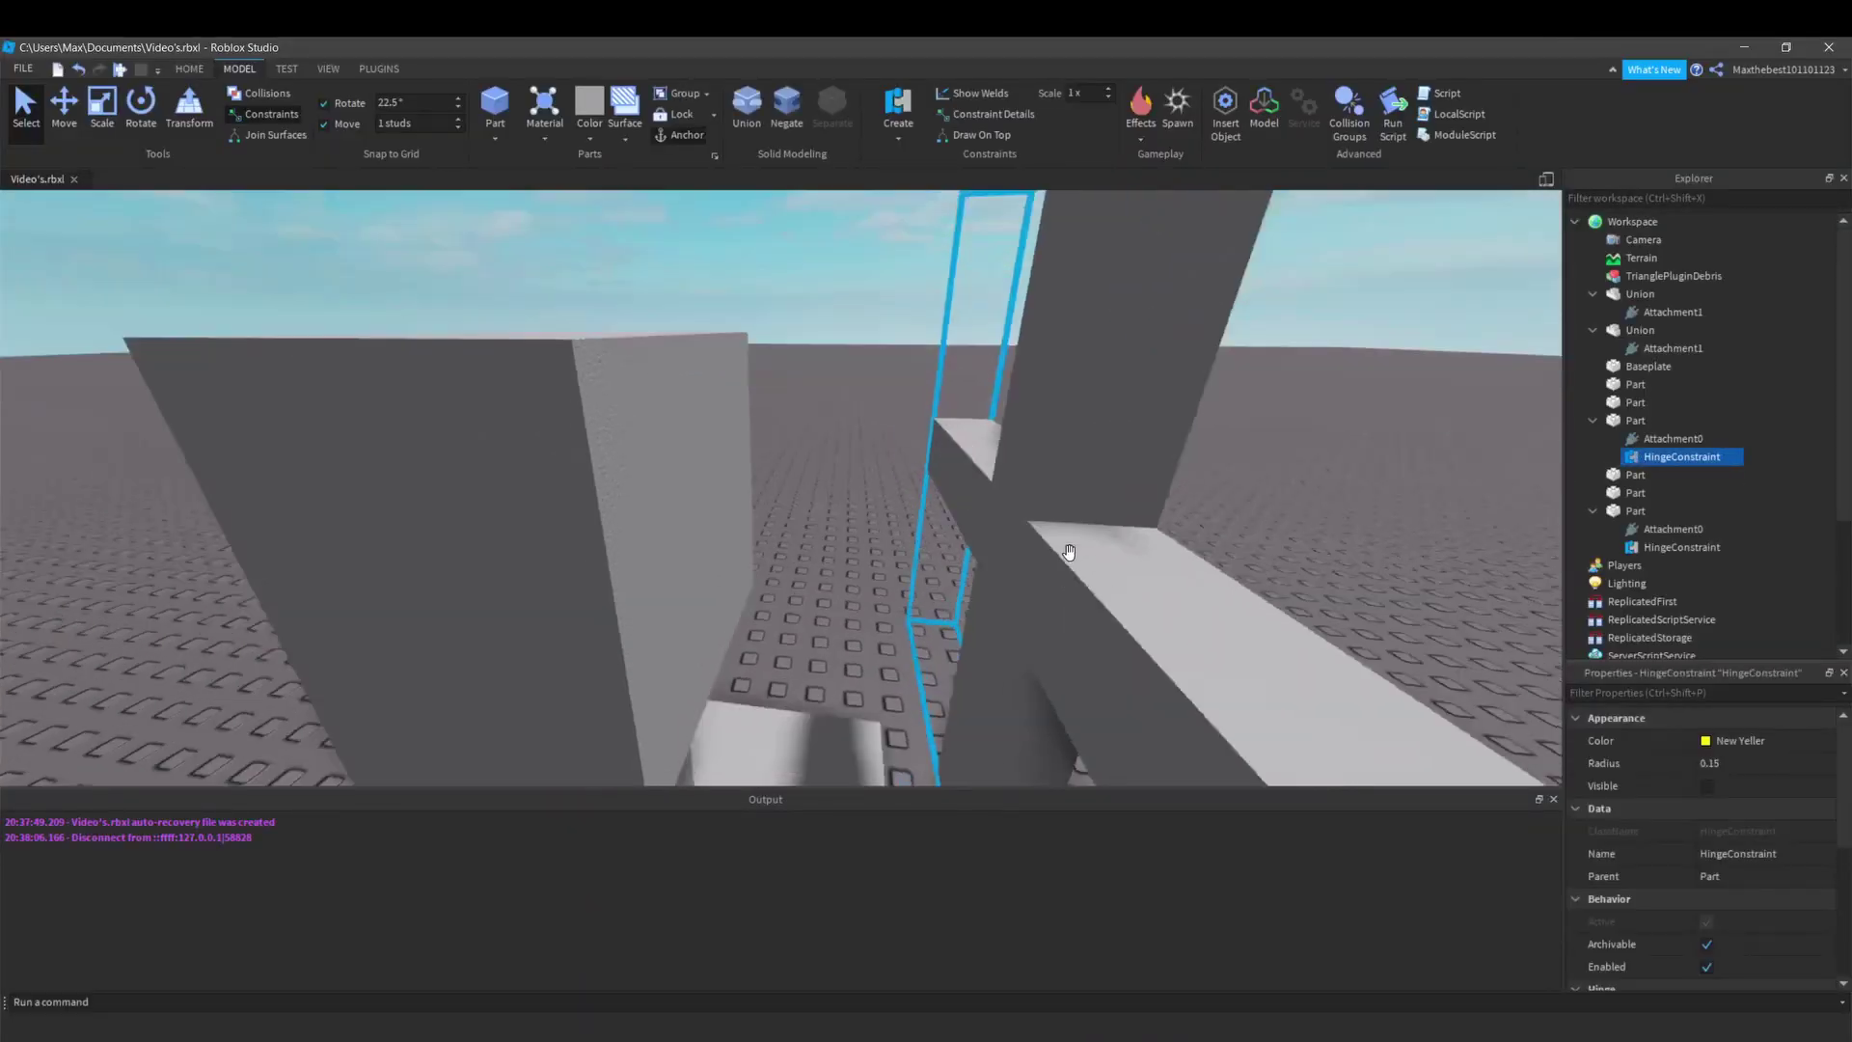
pyautogui.click(733, 502)
pyautogui.click(1686, 549)
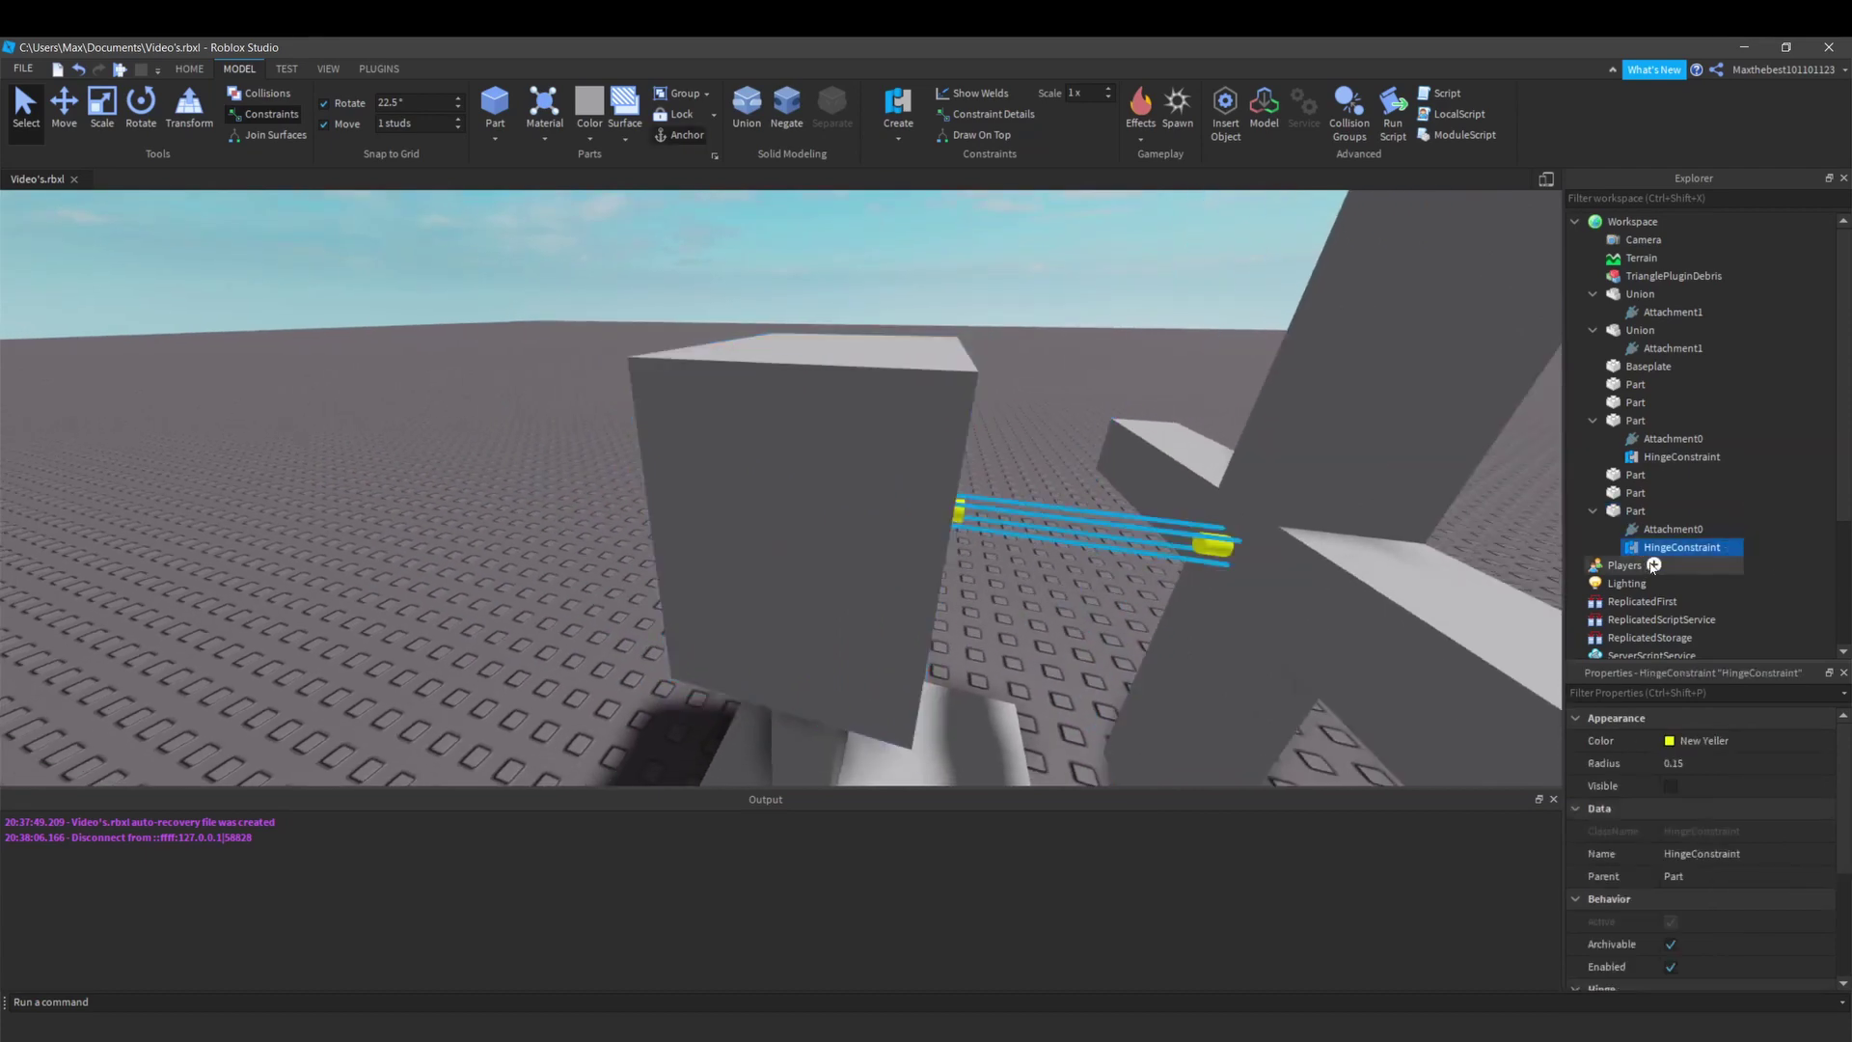
pyautogui.scroll(-3, 1707, 772)
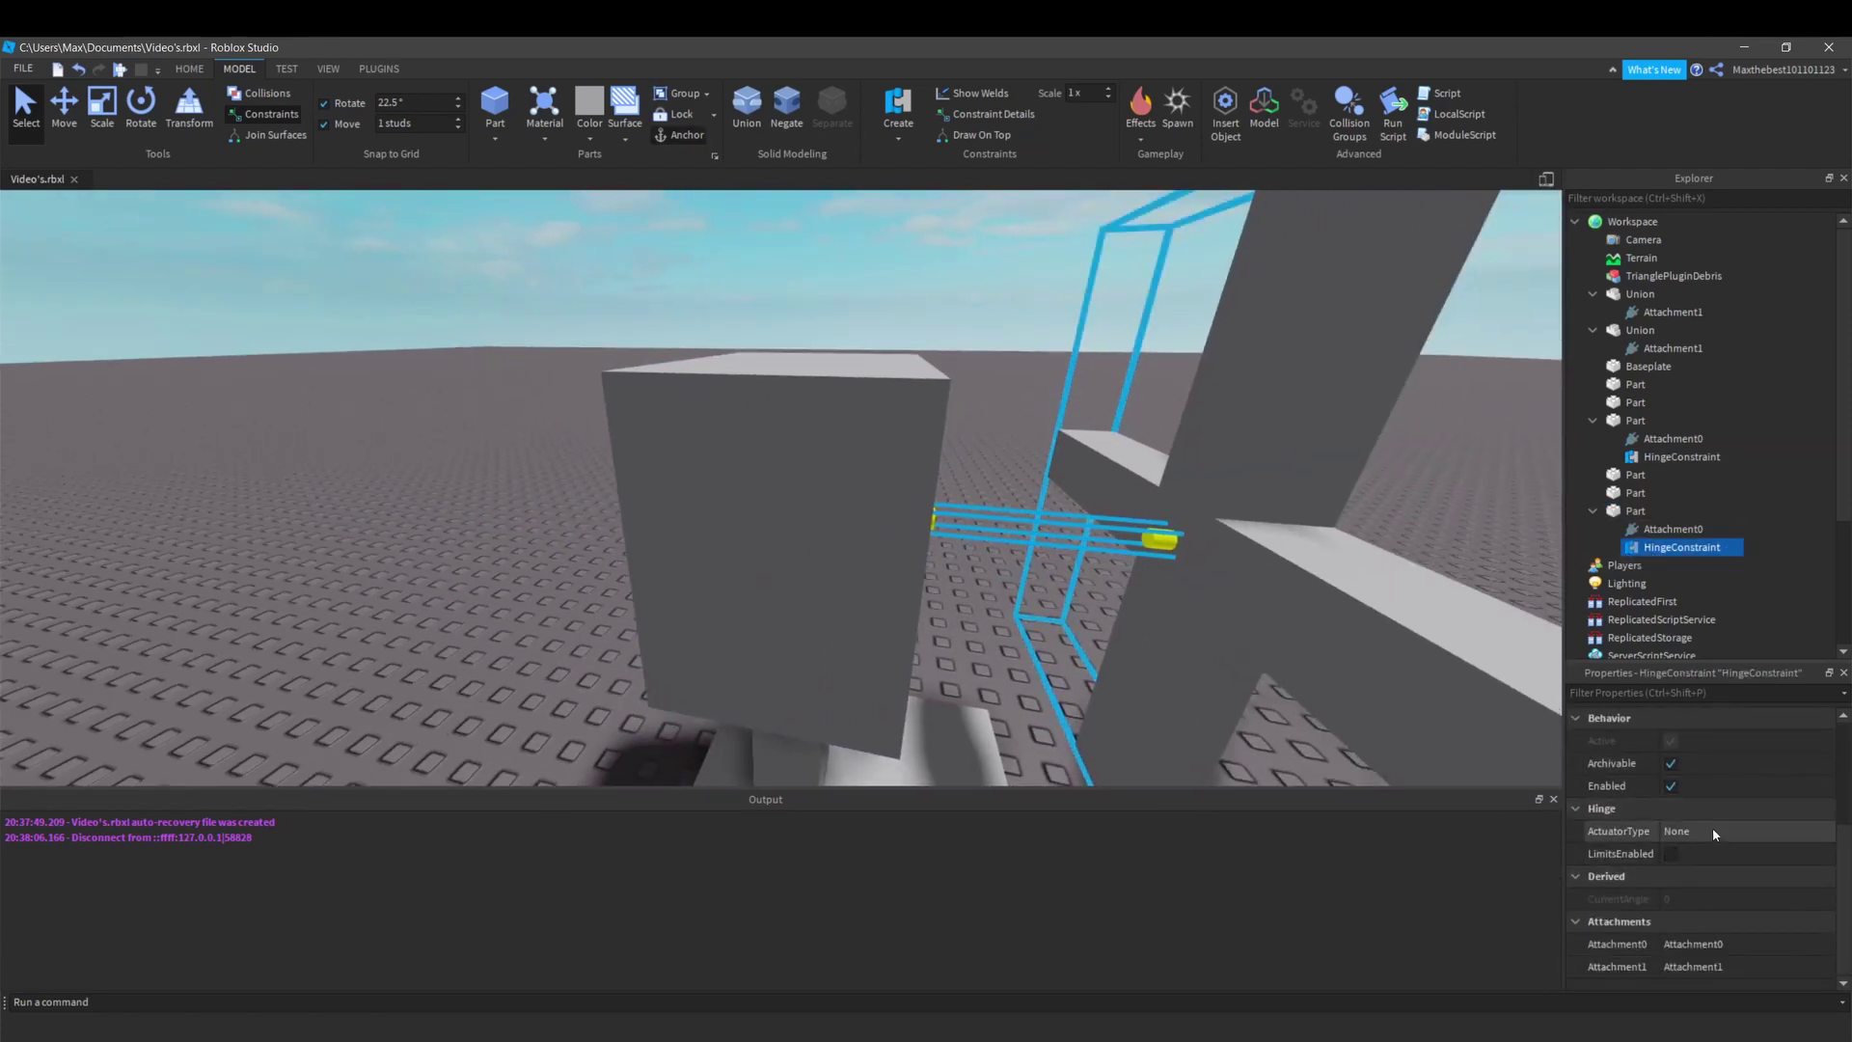
pyautogui.scroll(-1, 1711, 828)
pyautogui.click(1684, 832)
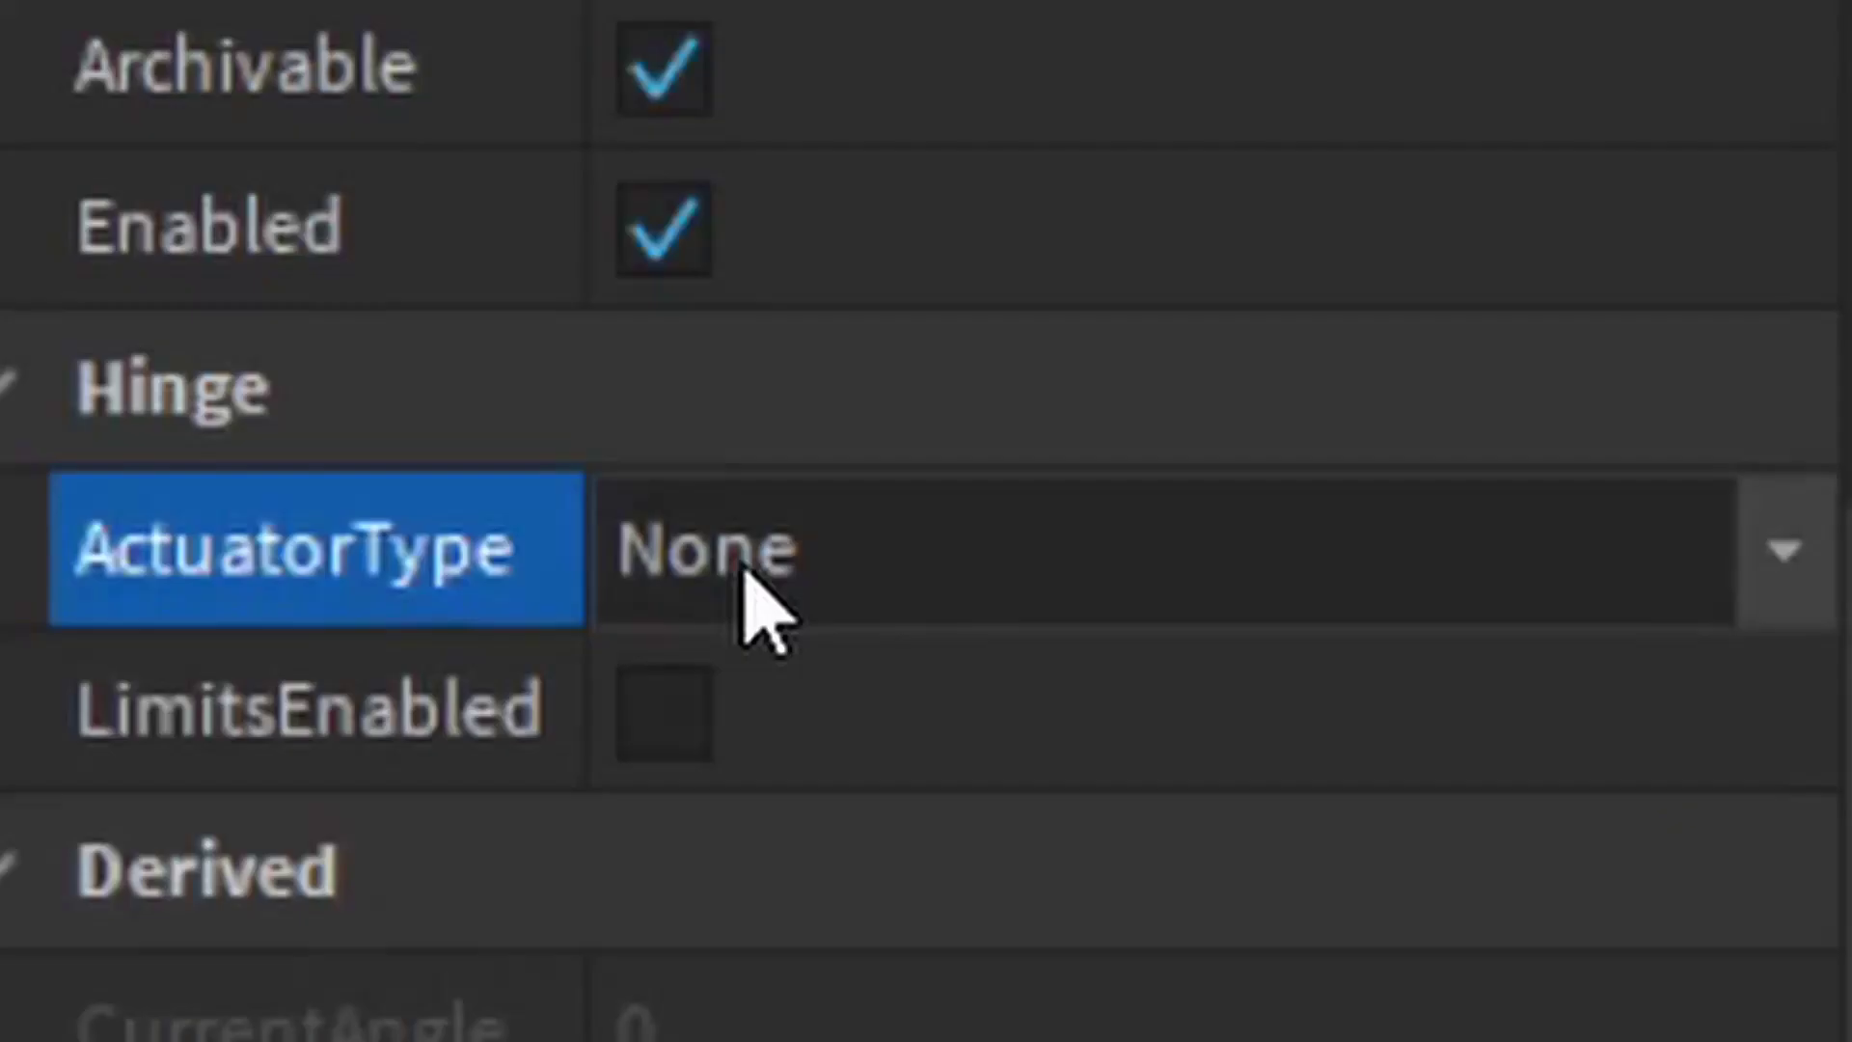
pyautogui.click(748, 593)
pyautogui.click(809, 680)
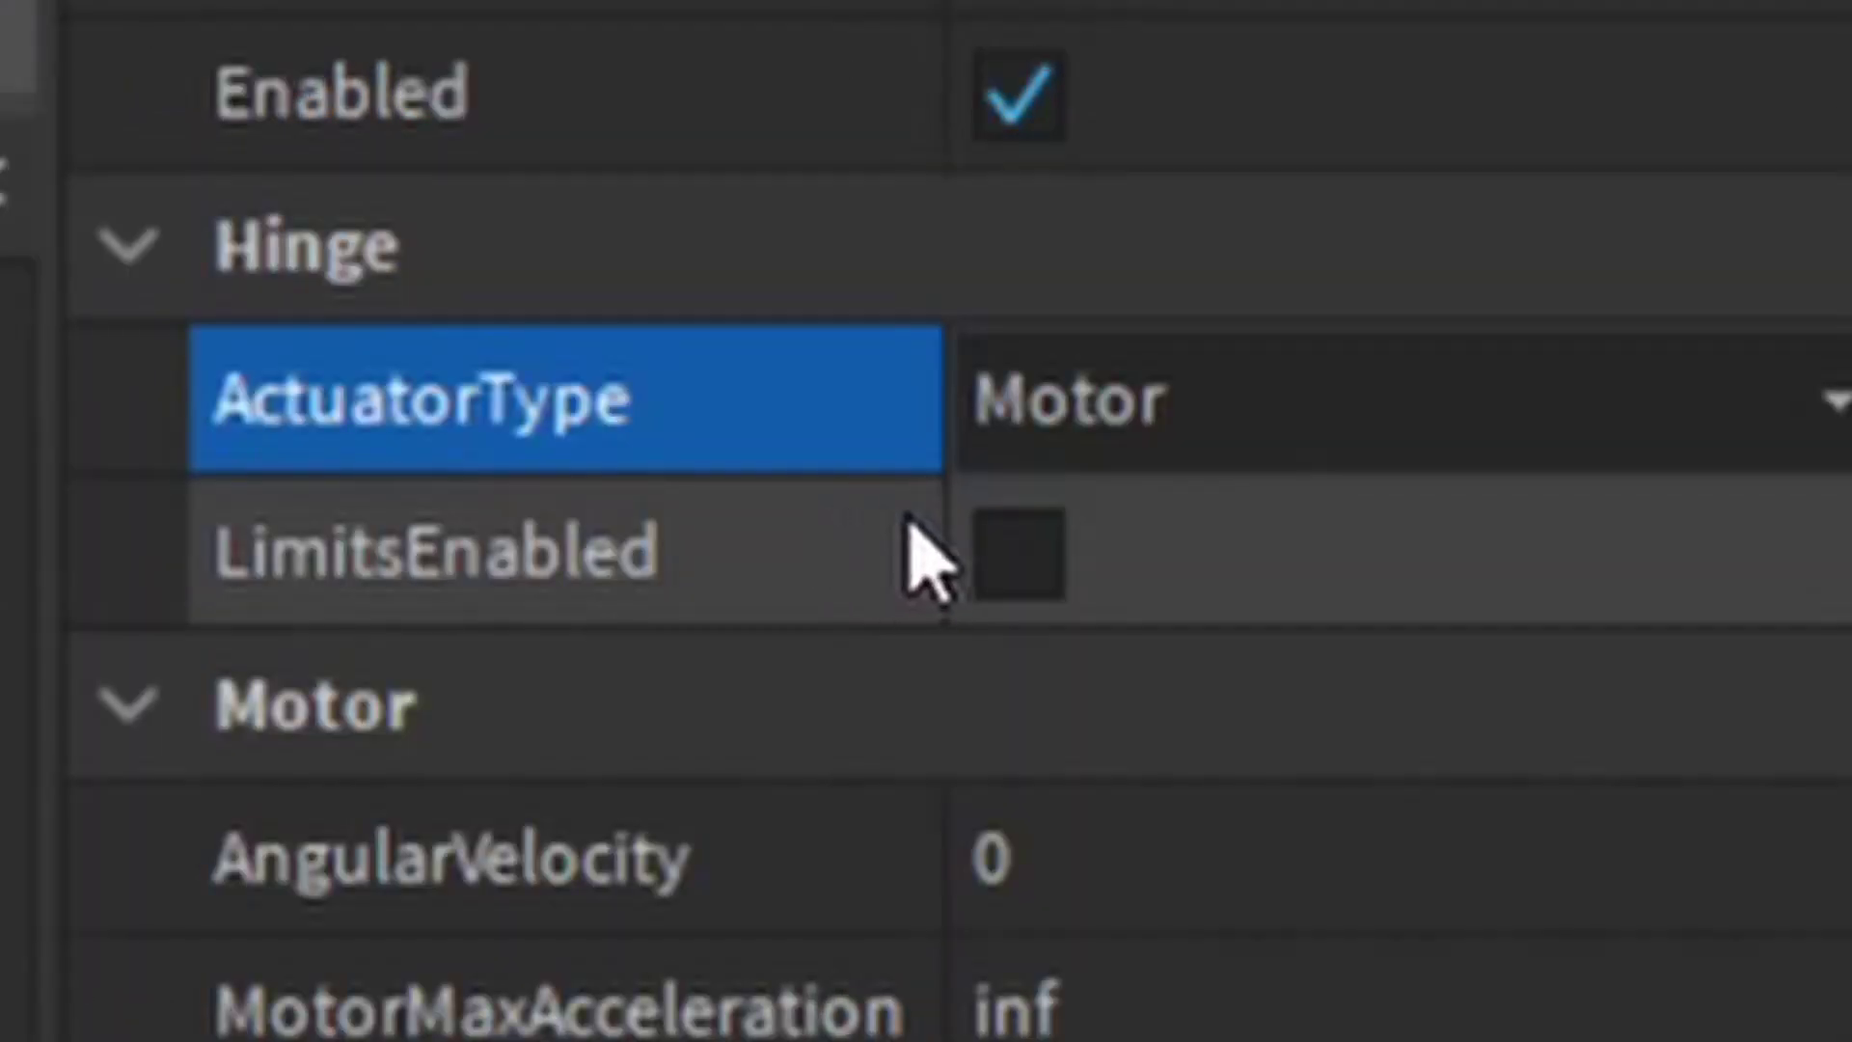
# Give the motor AngularVelocity 20, MotorMaxTorque inf, and MotorMaxAcceleration 5.
pyautogui.scroll(2, 921, 554)
pyautogui.scroll(-4, 983, 618)
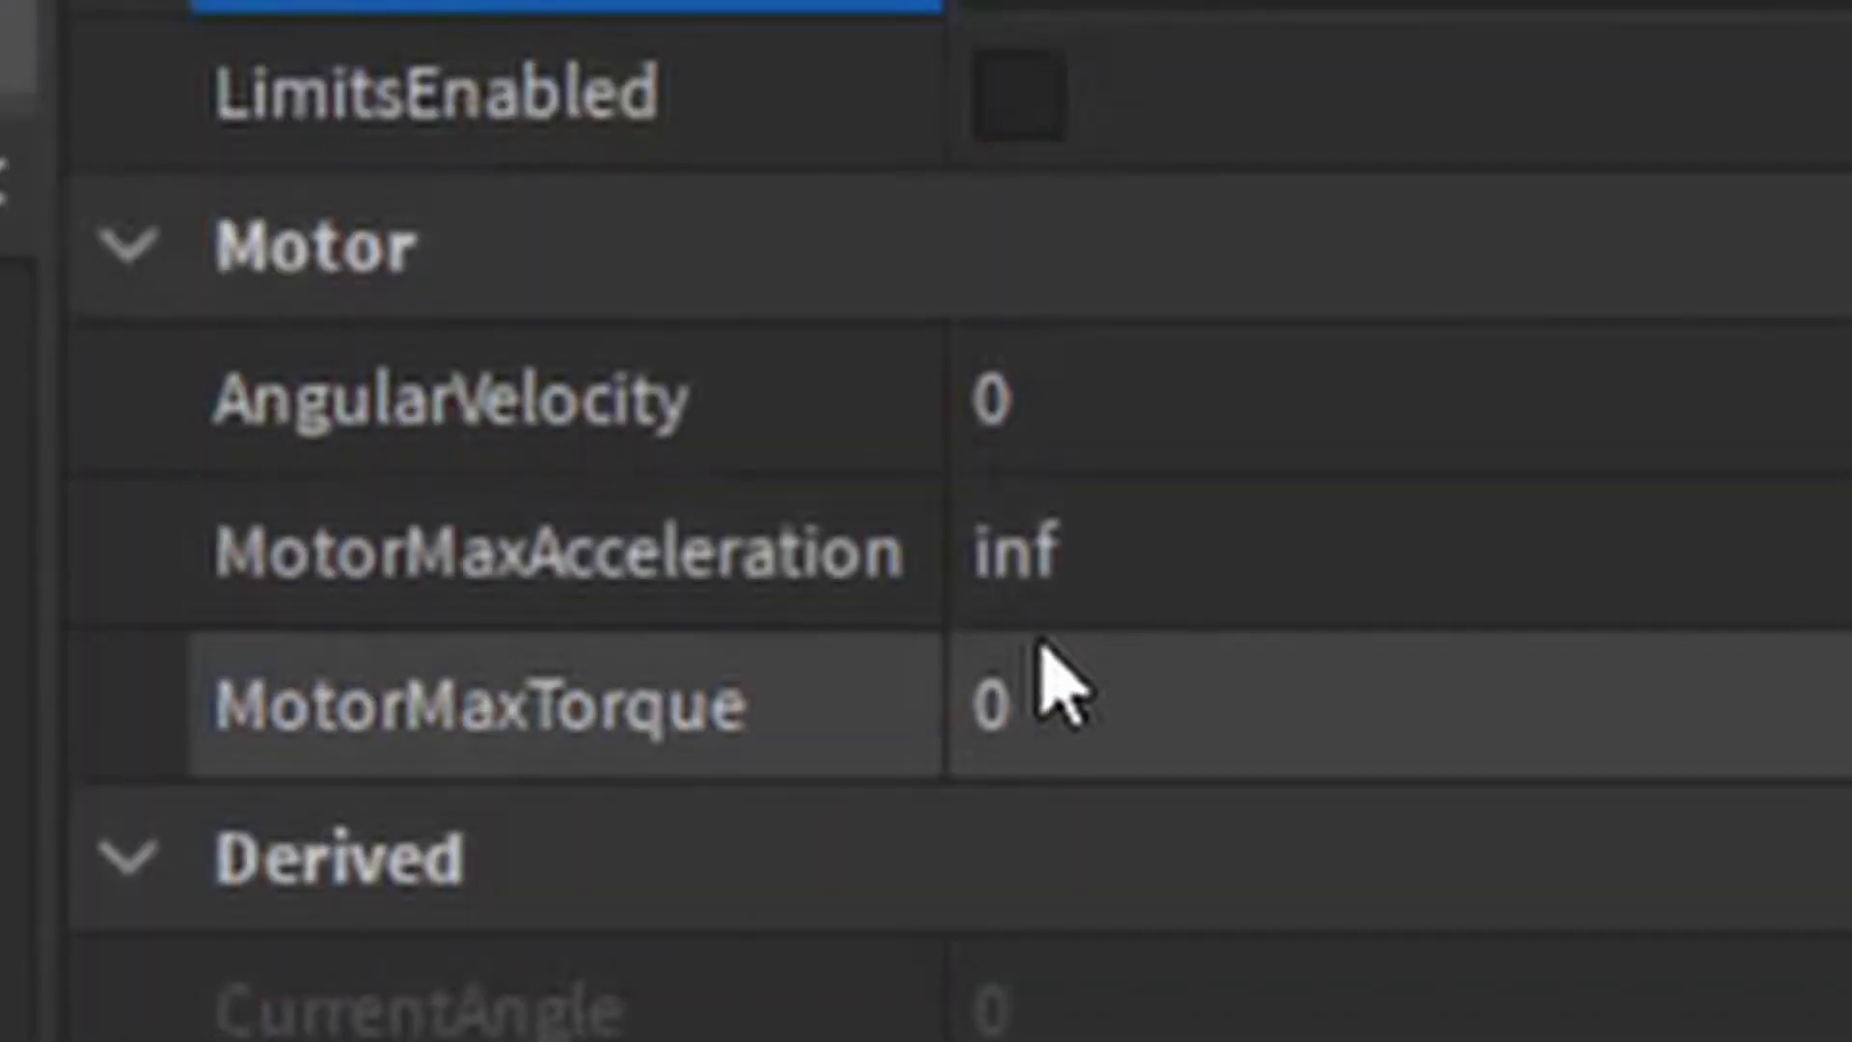
pyautogui.click(1128, 434)
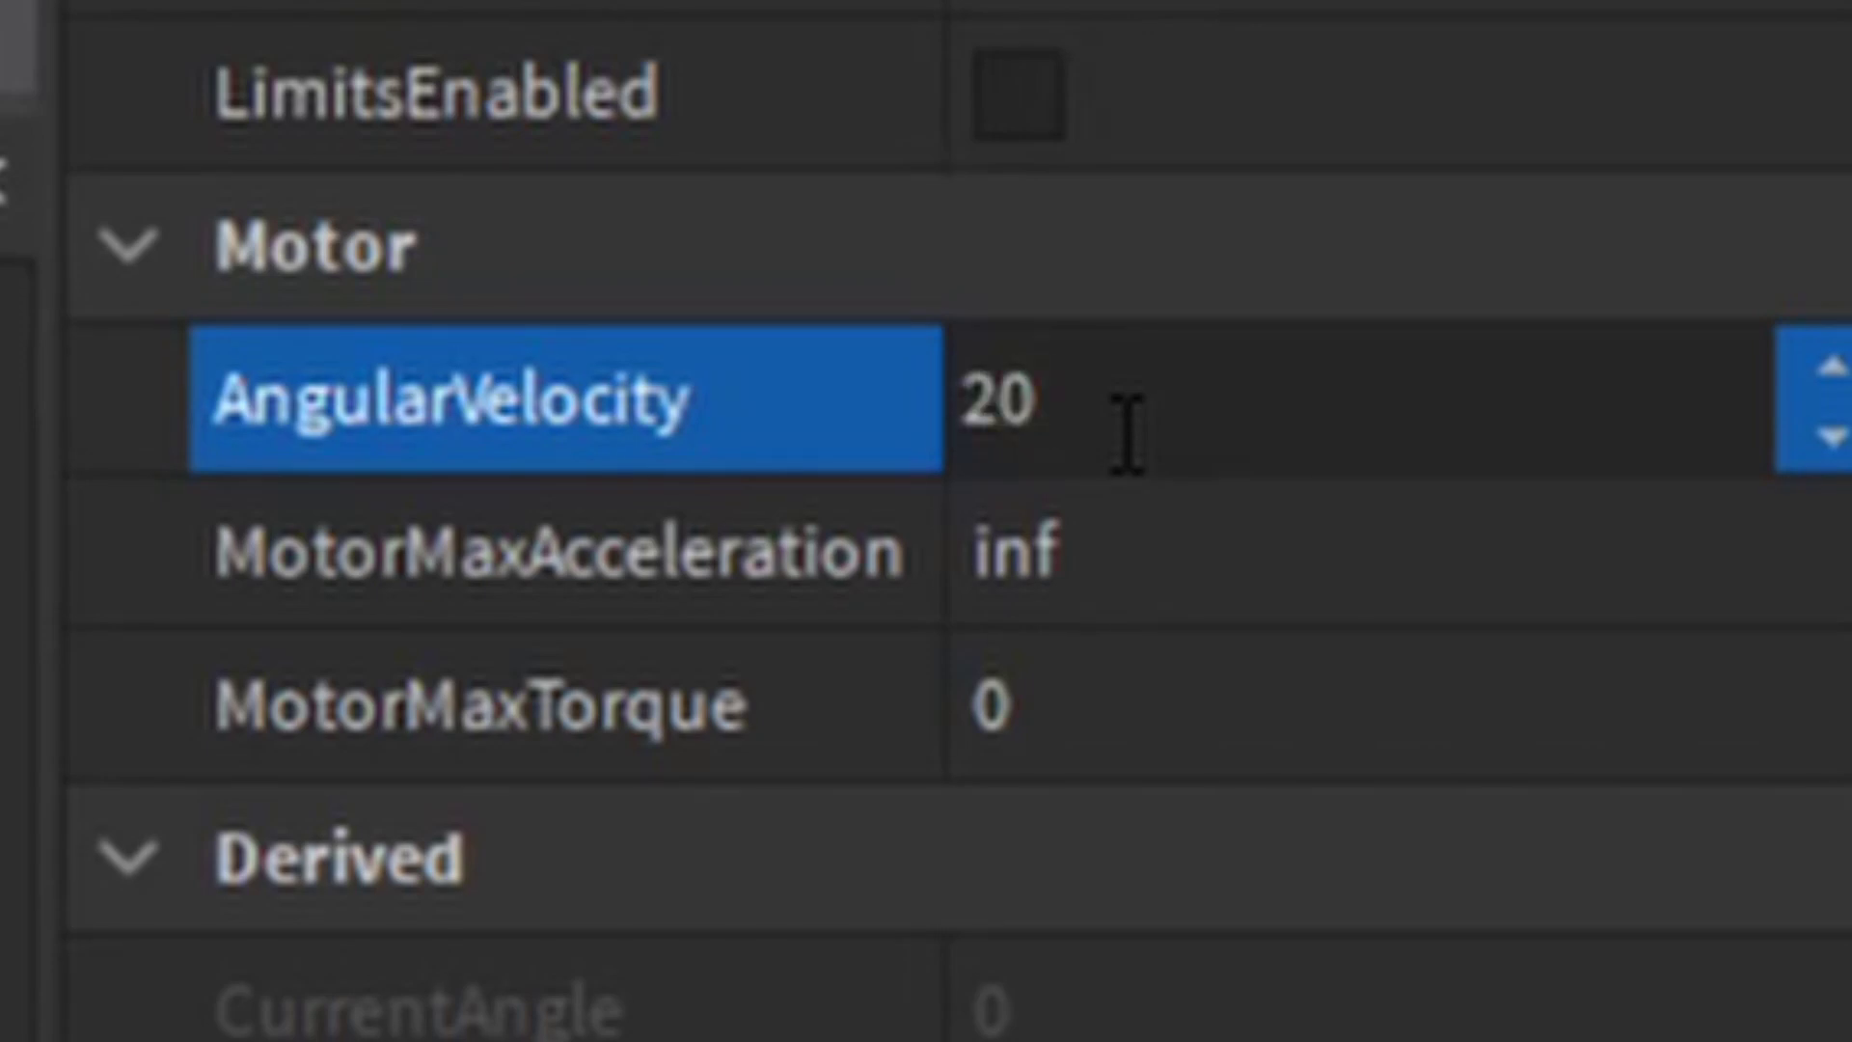
pyautogui.write('20')
pyautogui.press('Return')
pyautogui.click(1053, 743)
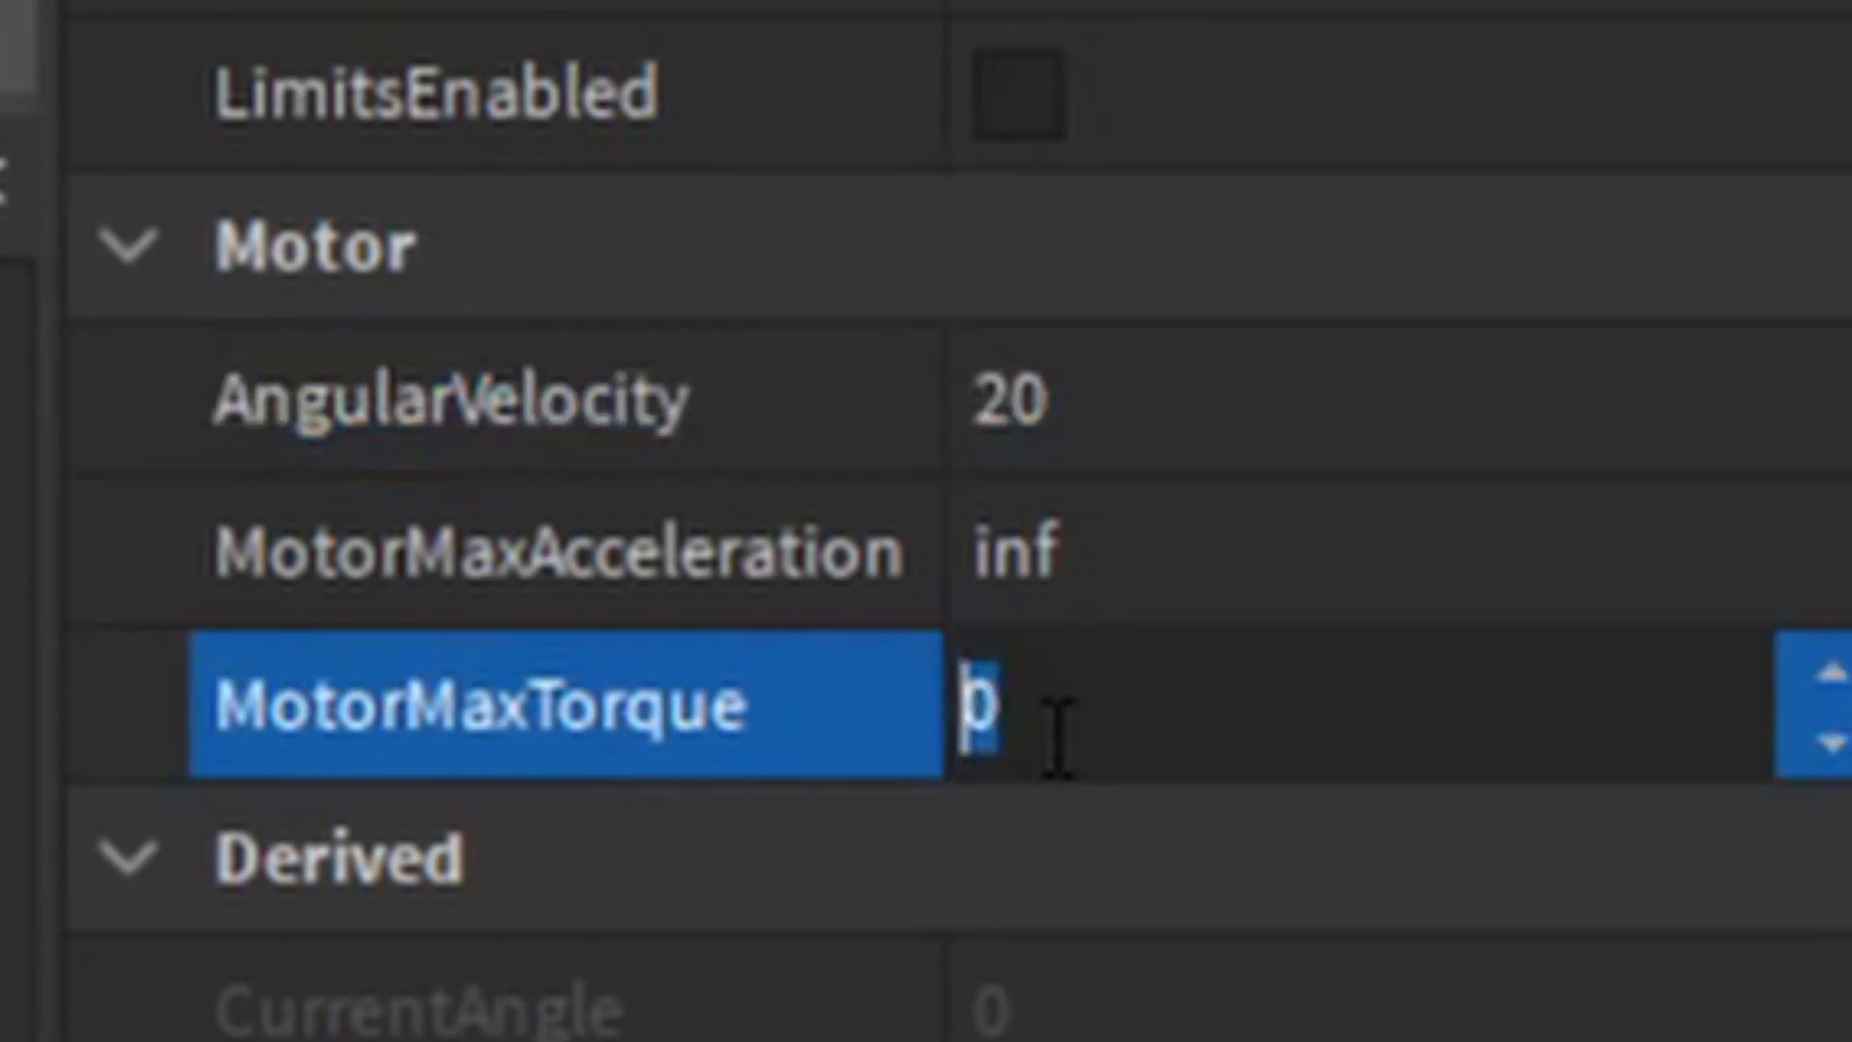
pyautogui.write('9999999999999999999999')
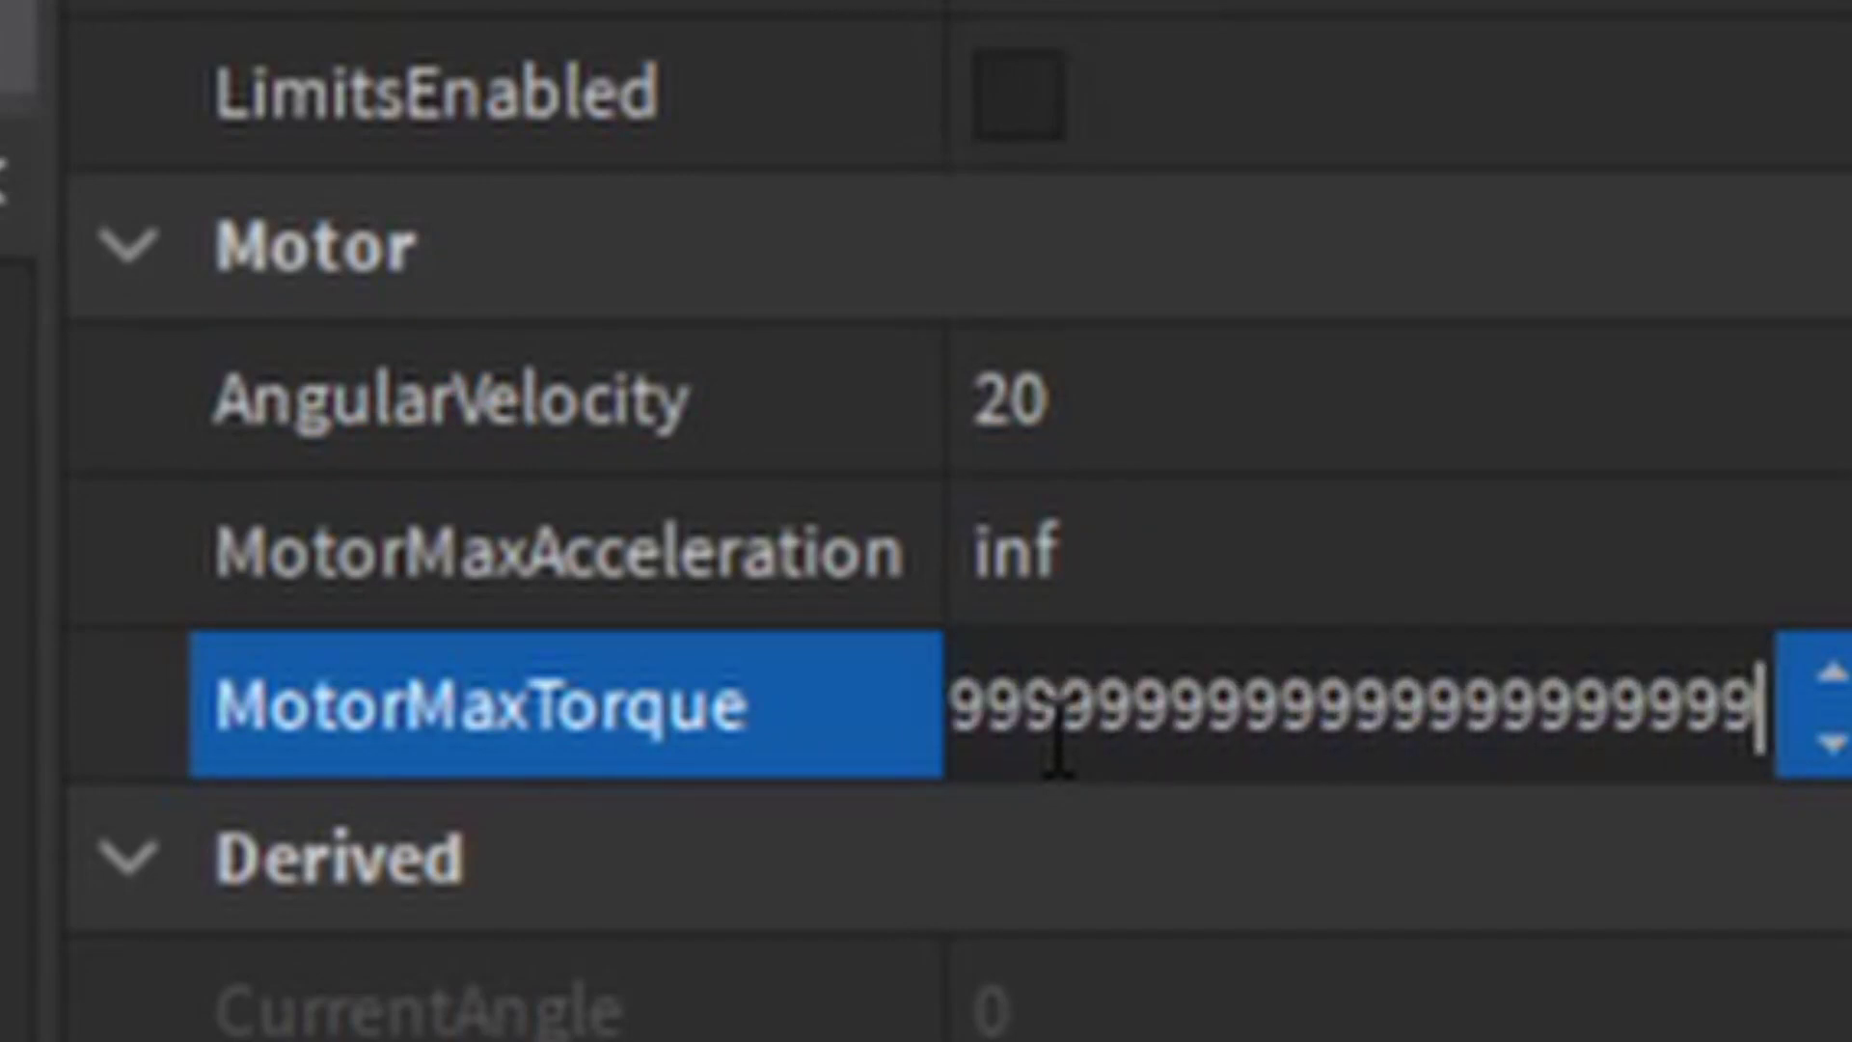
pyautogui.press('Return')
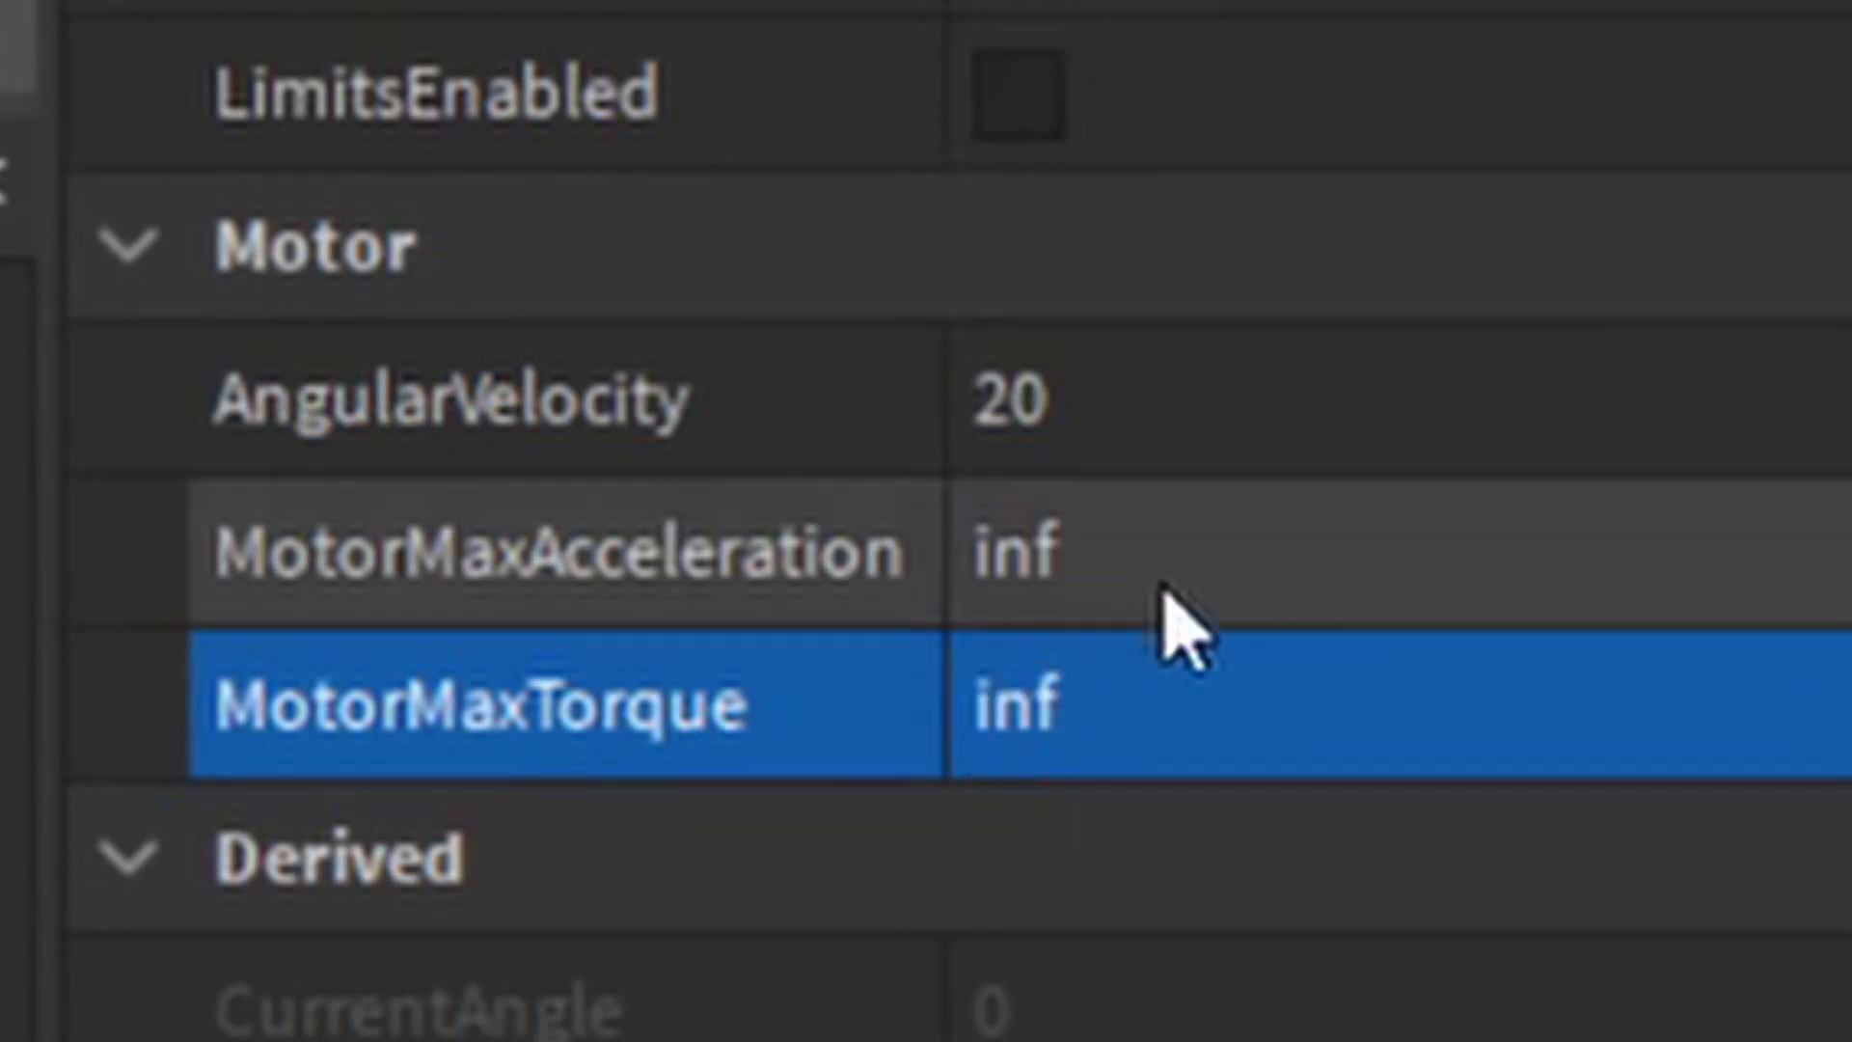
pyautogui.click(1208, 554)
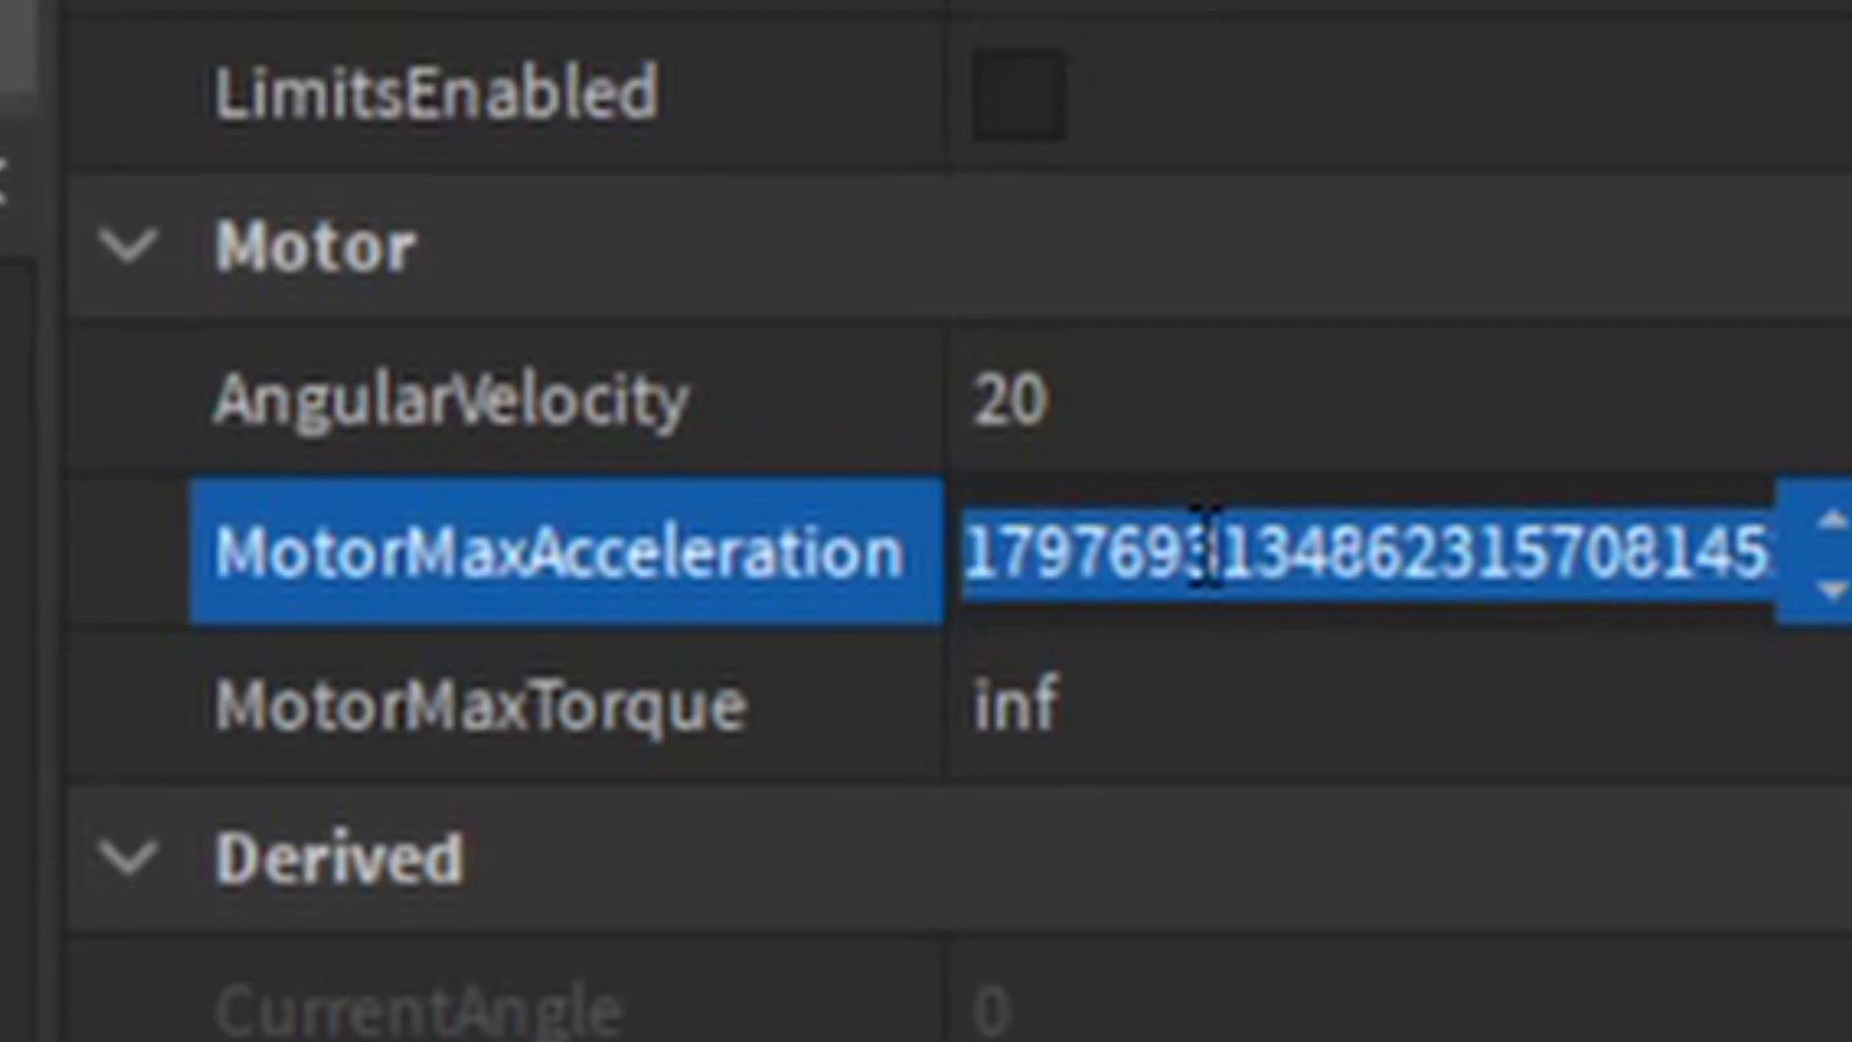
pyautogui.press('BackSpace')
pyautogui.write('5')
pyautogui.press('Return')
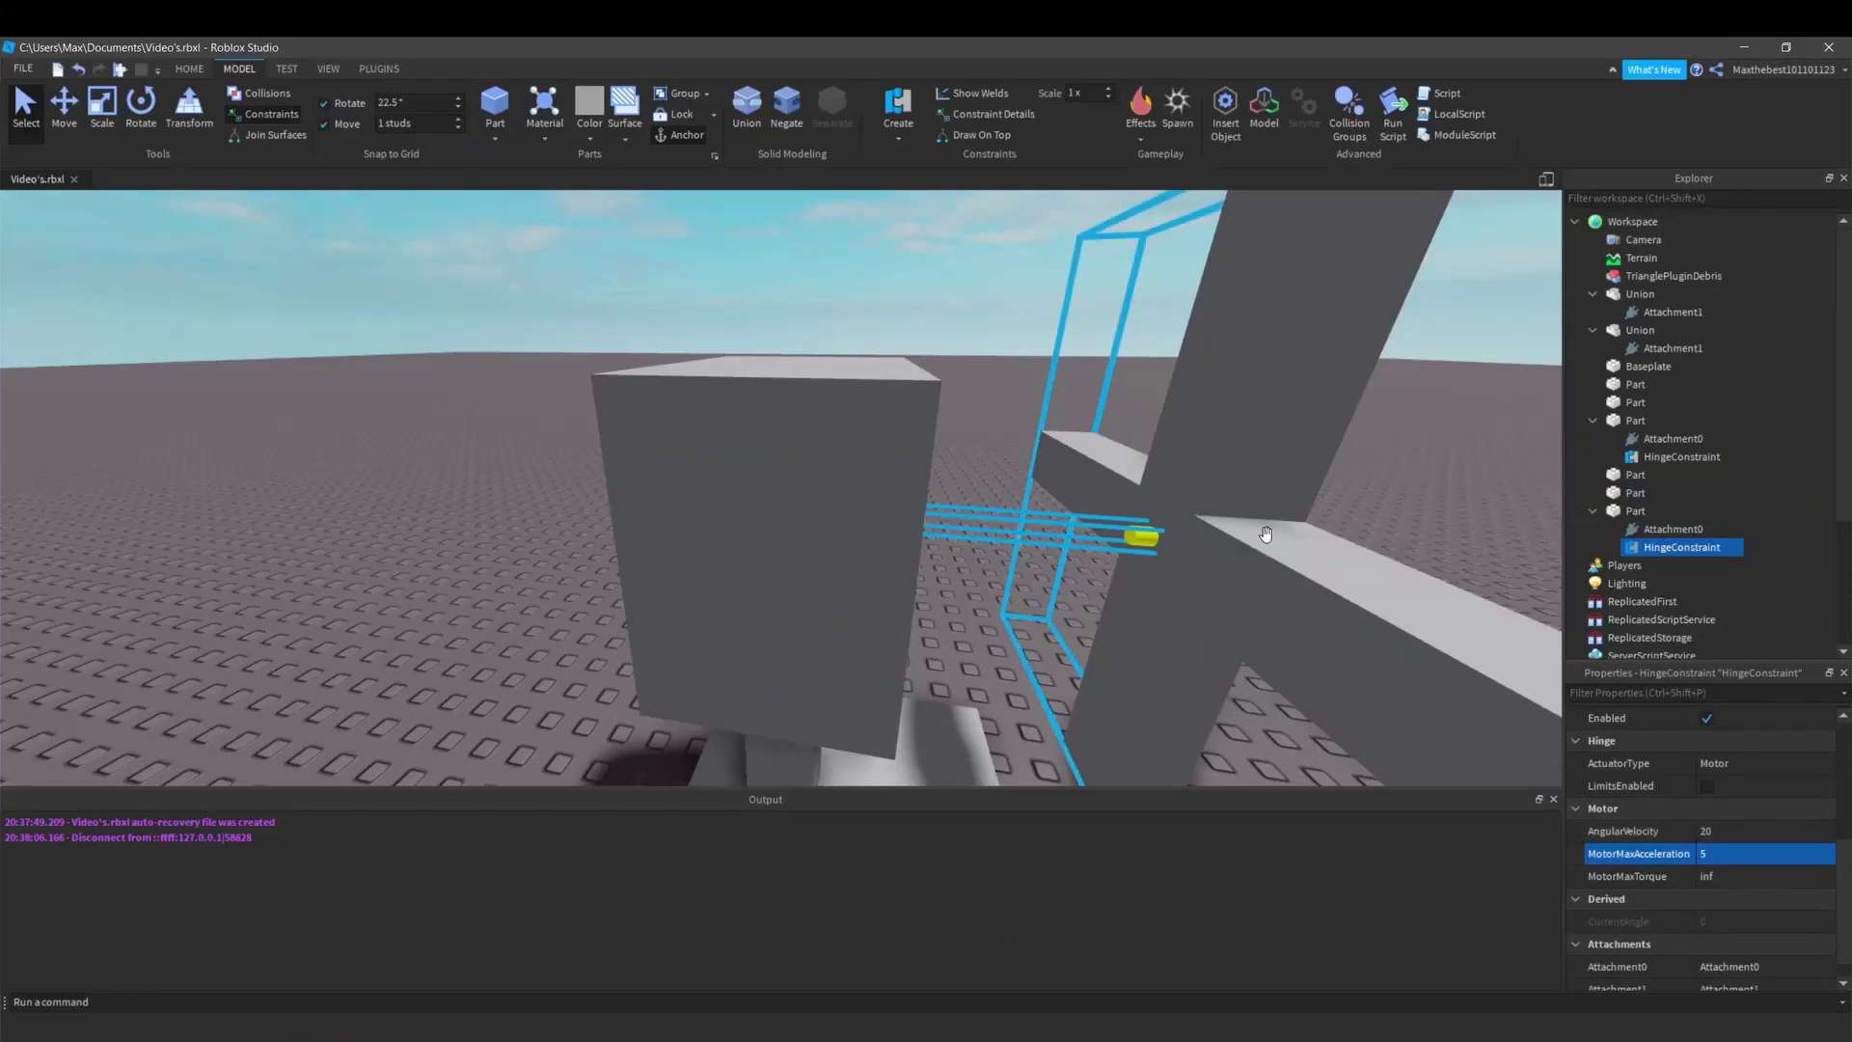
# Check the cross union and left stand's three parts, then move the view close to the crosses.
pyautogui.click(1110, 386)
pyautogui.scroll(-10, 825, 425)
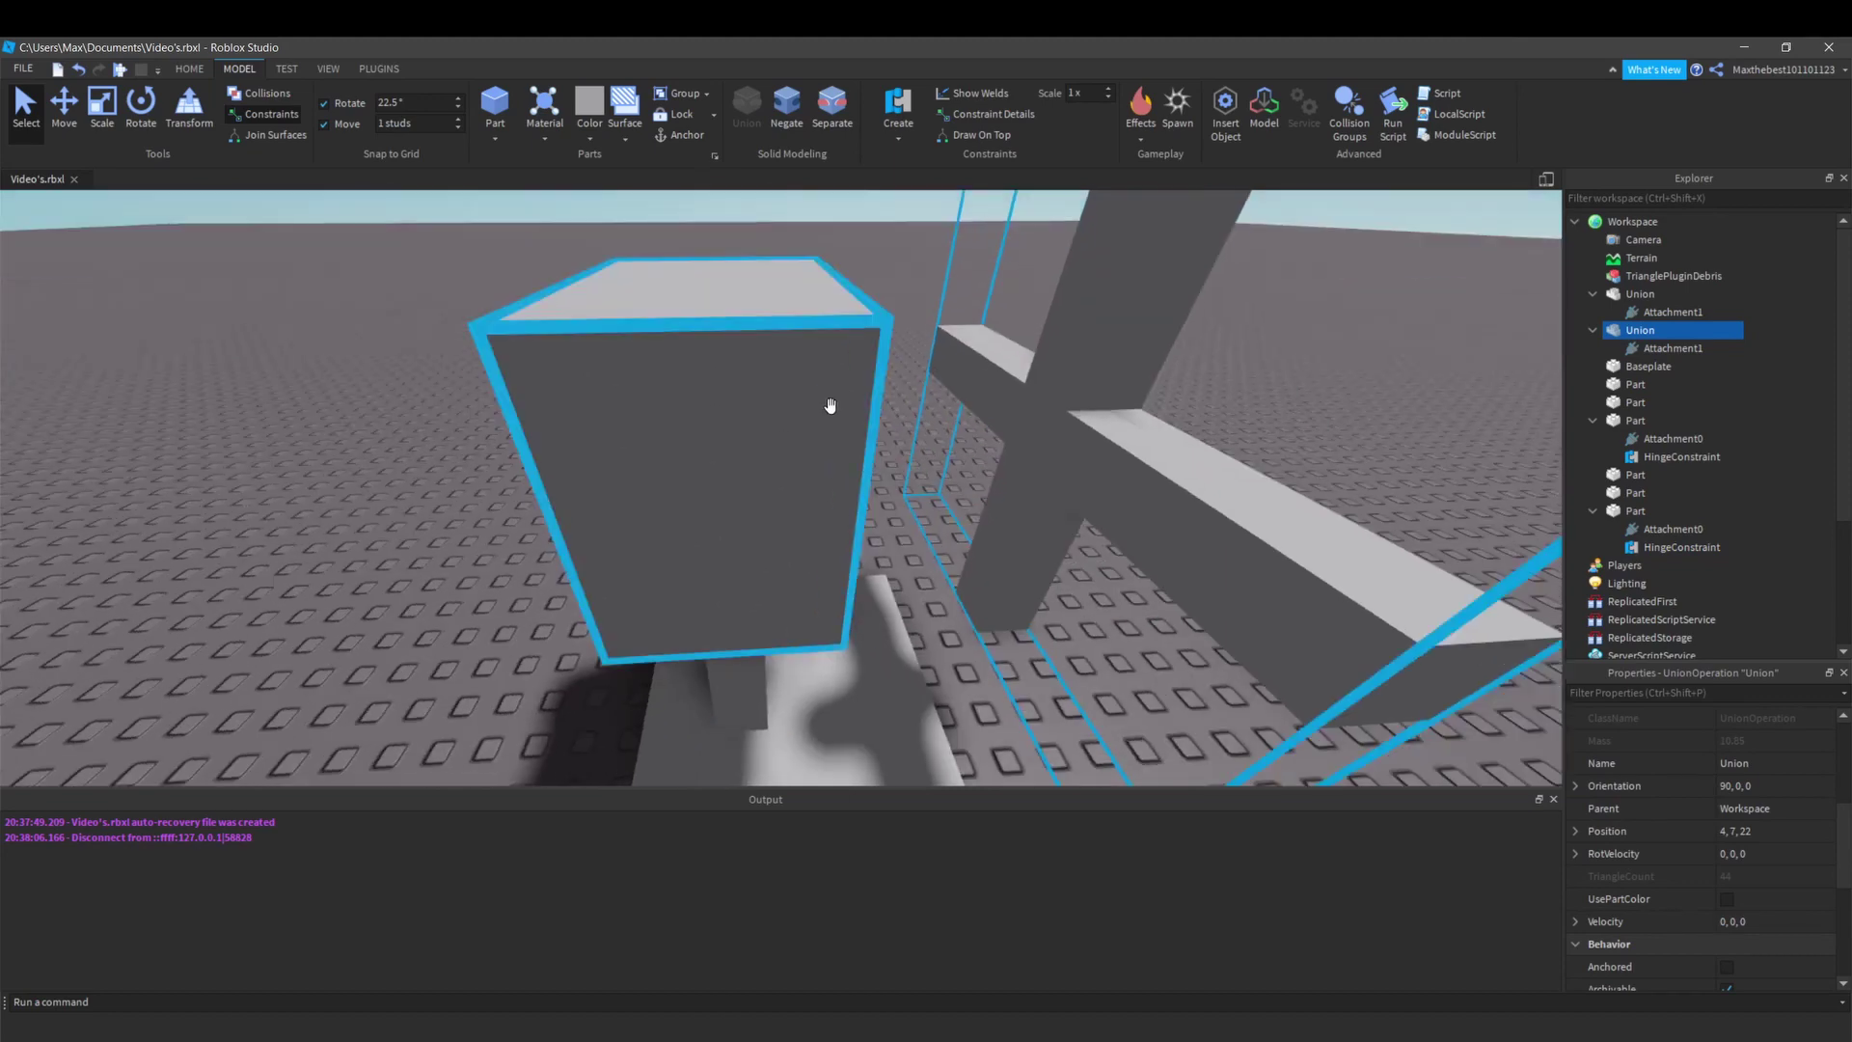
pyautogui.click(547, 347)
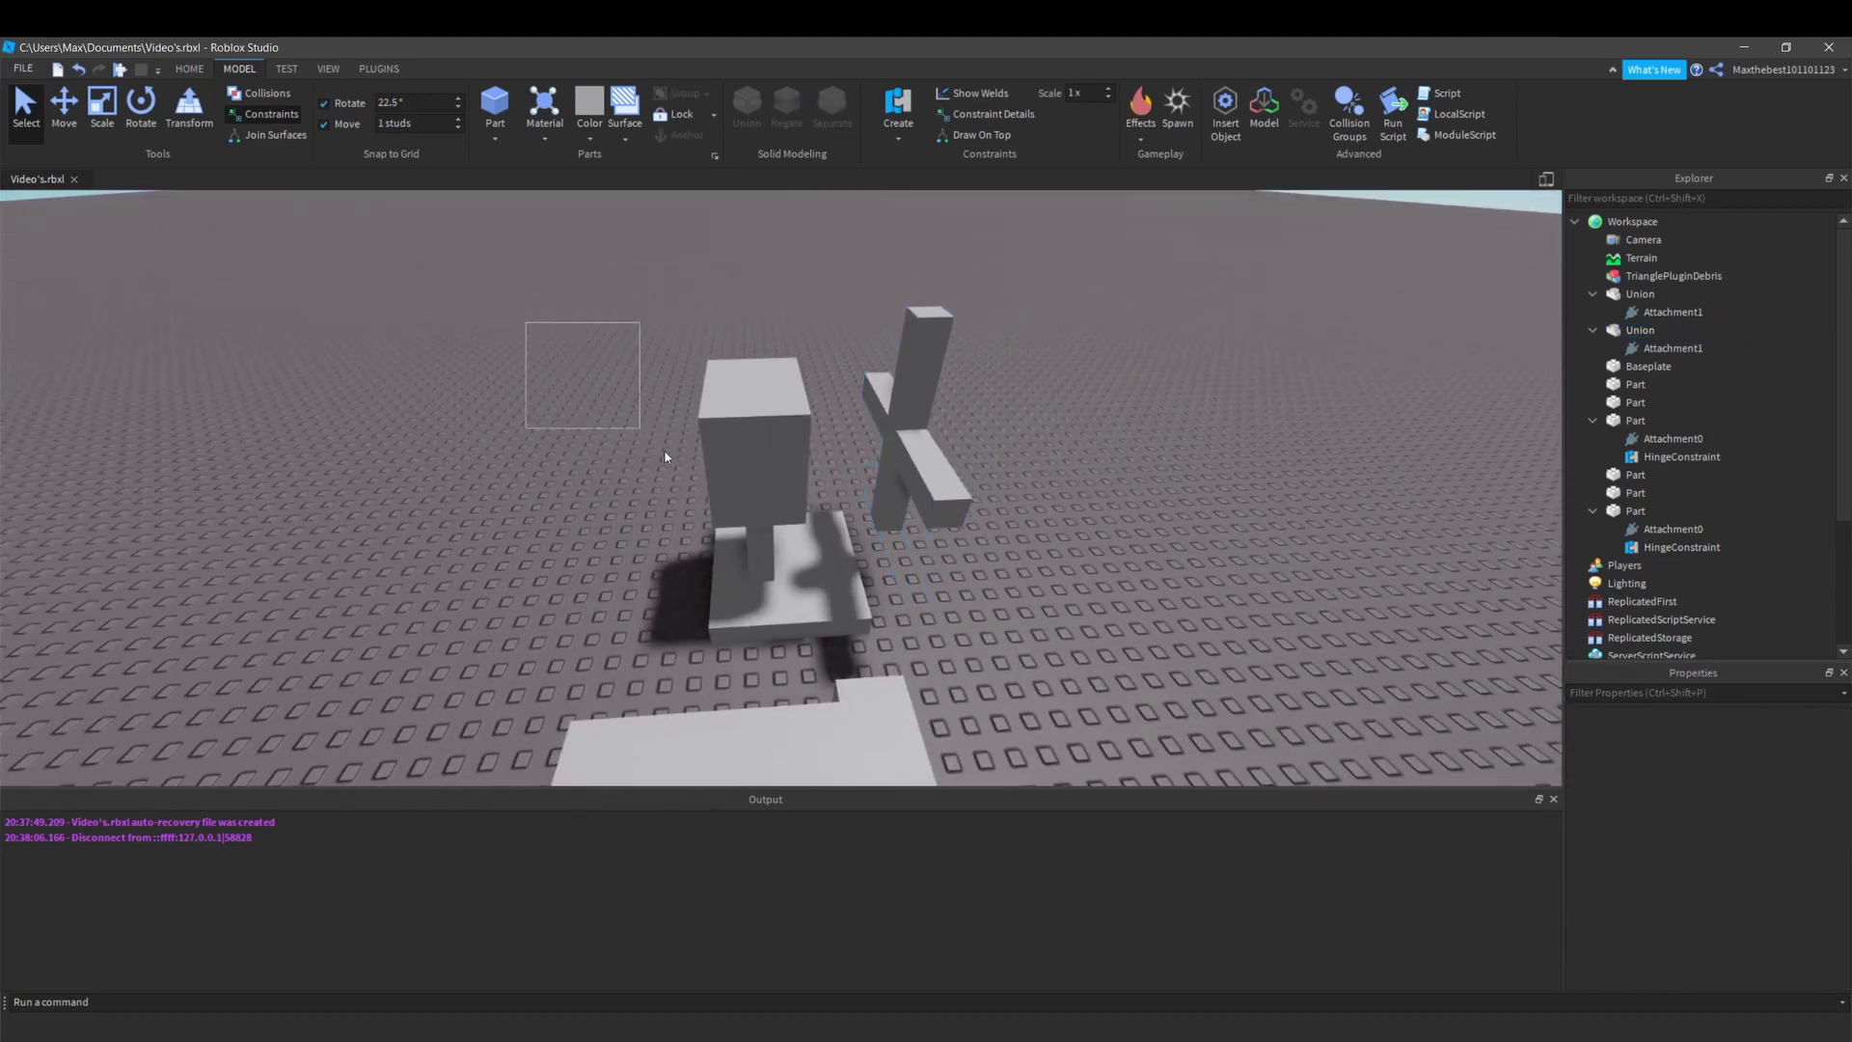
pyautogui.moveTo(665, 457); pyautogui.dragTo(874, 646)
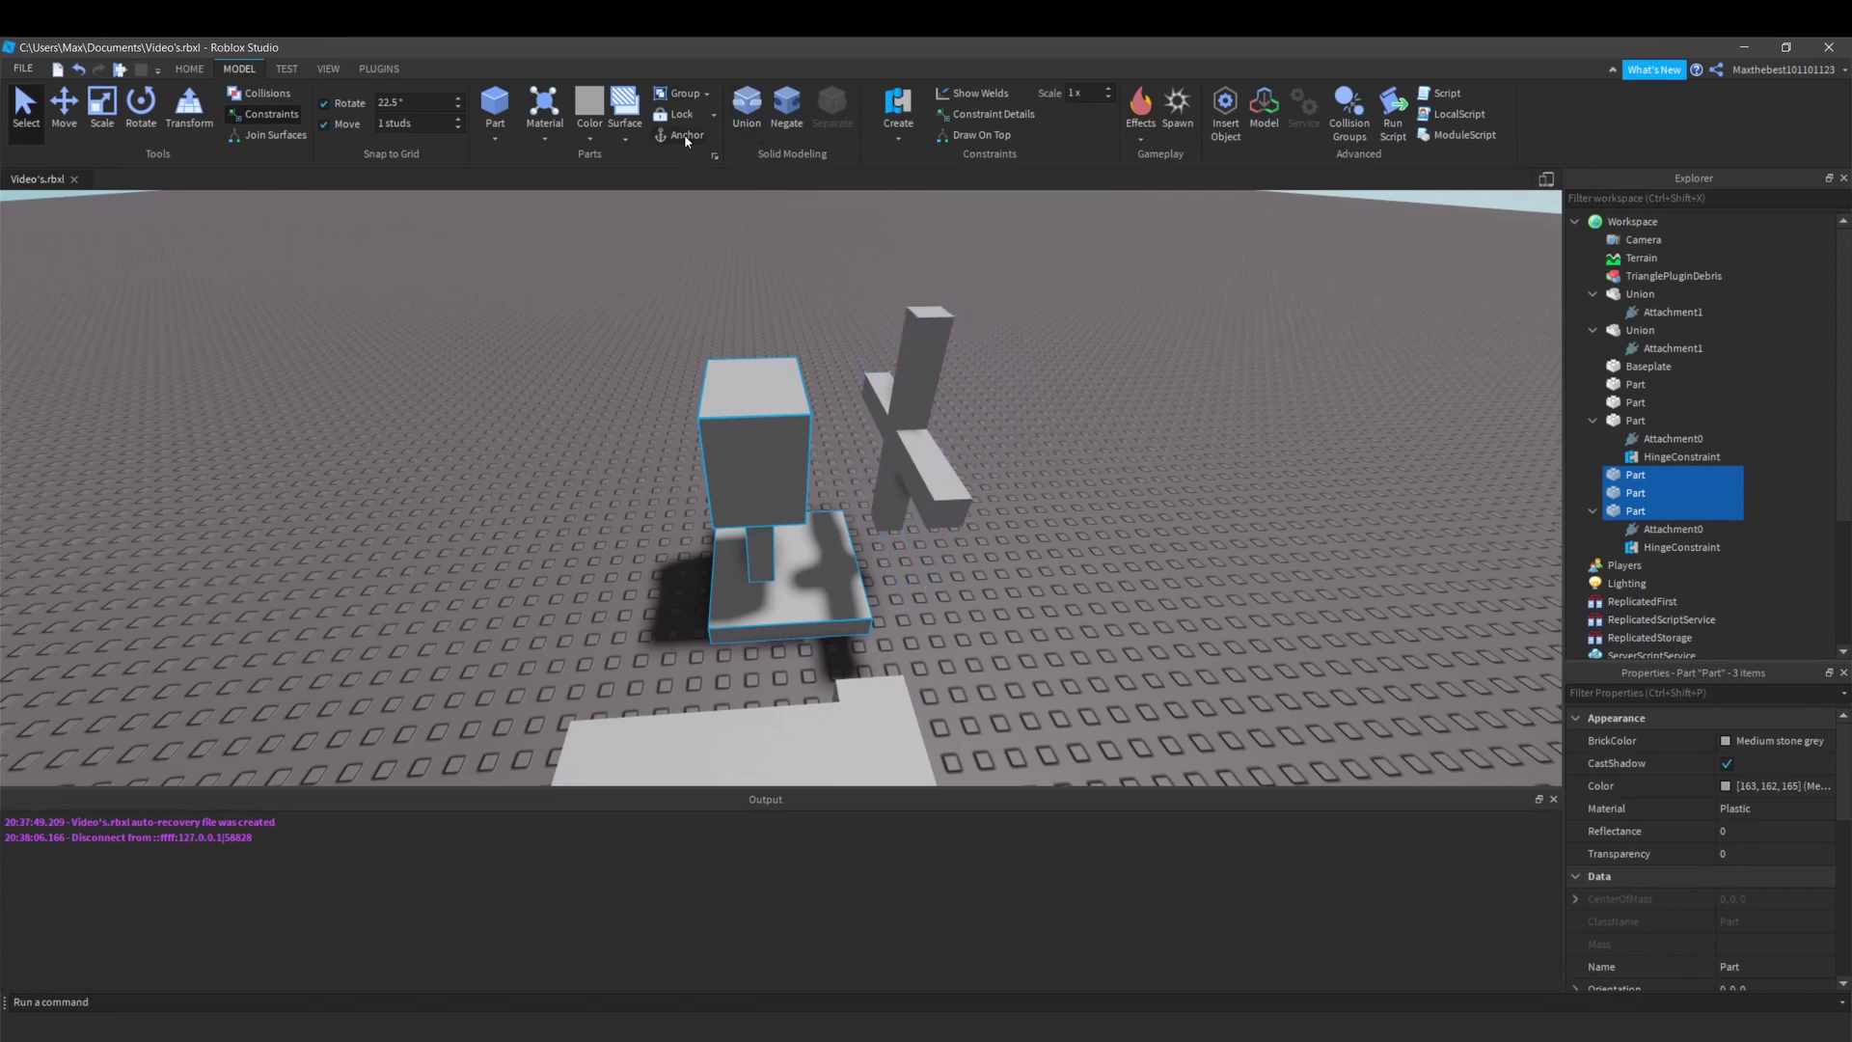
pyautogui.click(1175, 491)
pyautogui.press('w')
pyautogui.moveTo(1175, 492); pyautogui.dragTo(760, 181, button='right')
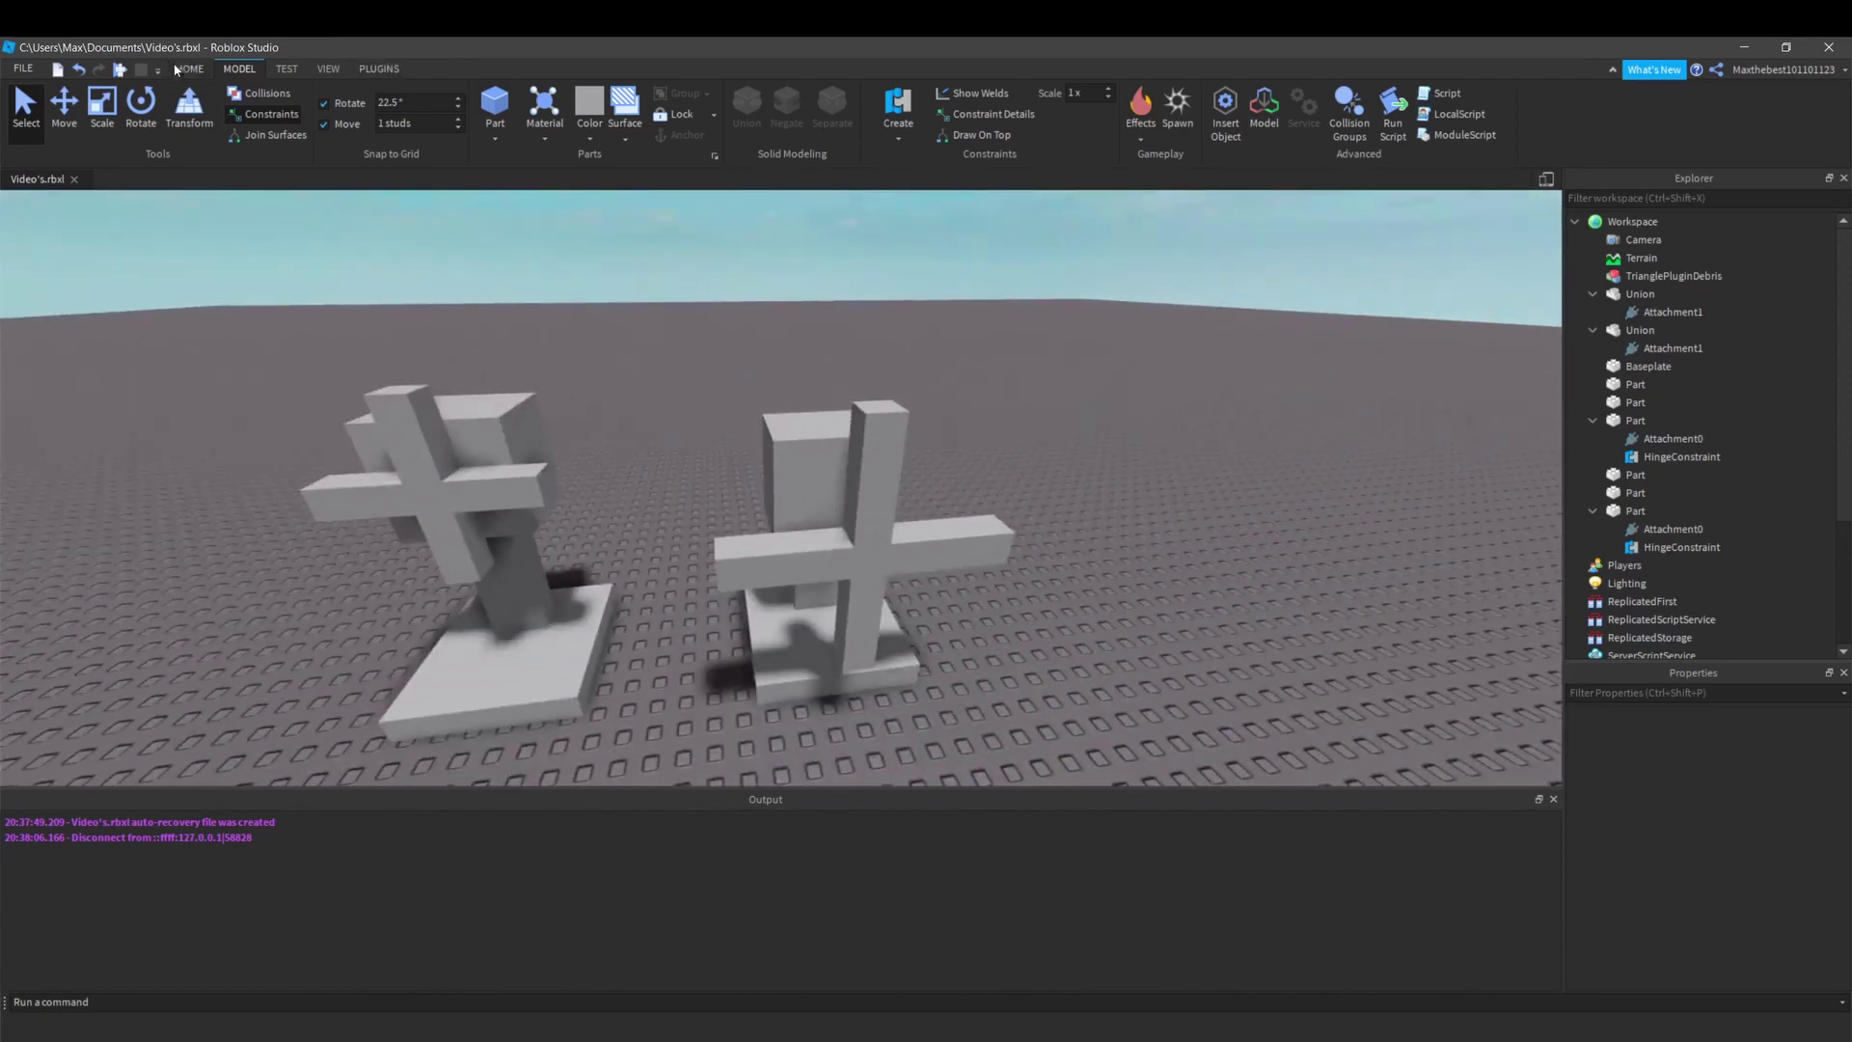
pyautogui.click(178, 70)
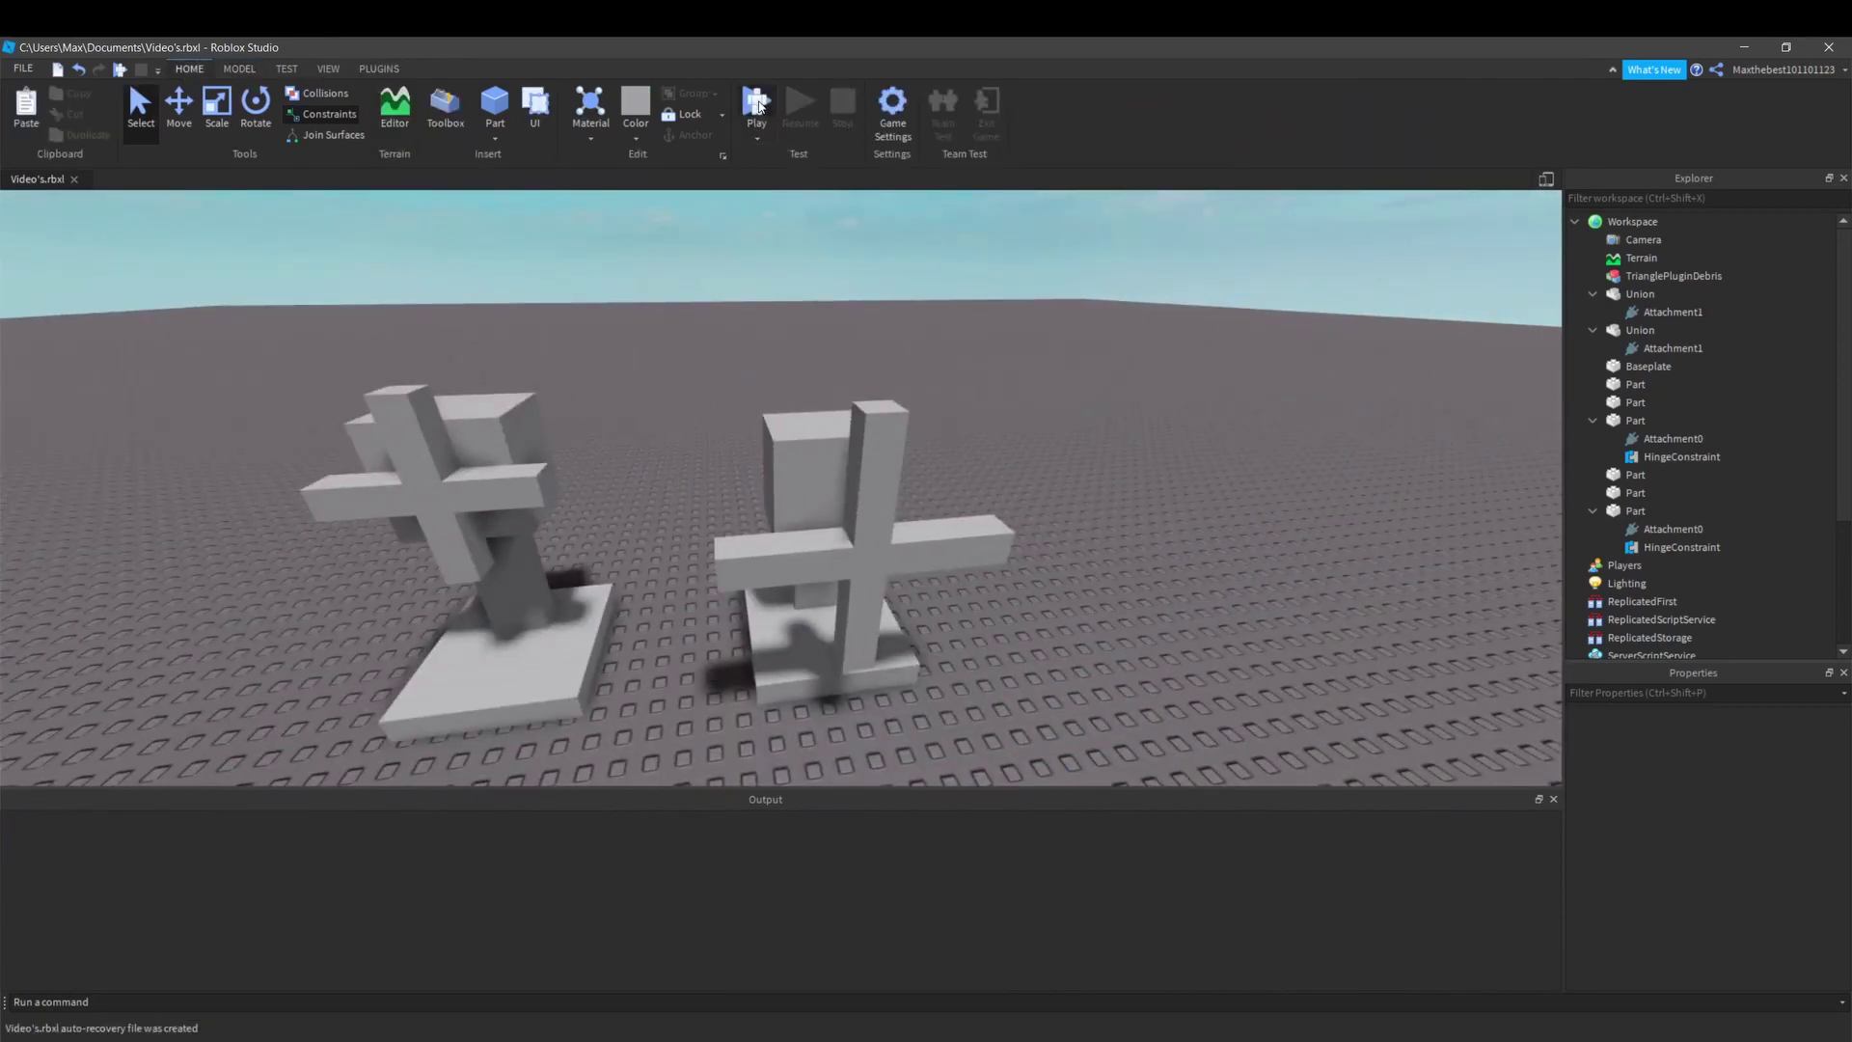
pyautogui.click(757, 104)
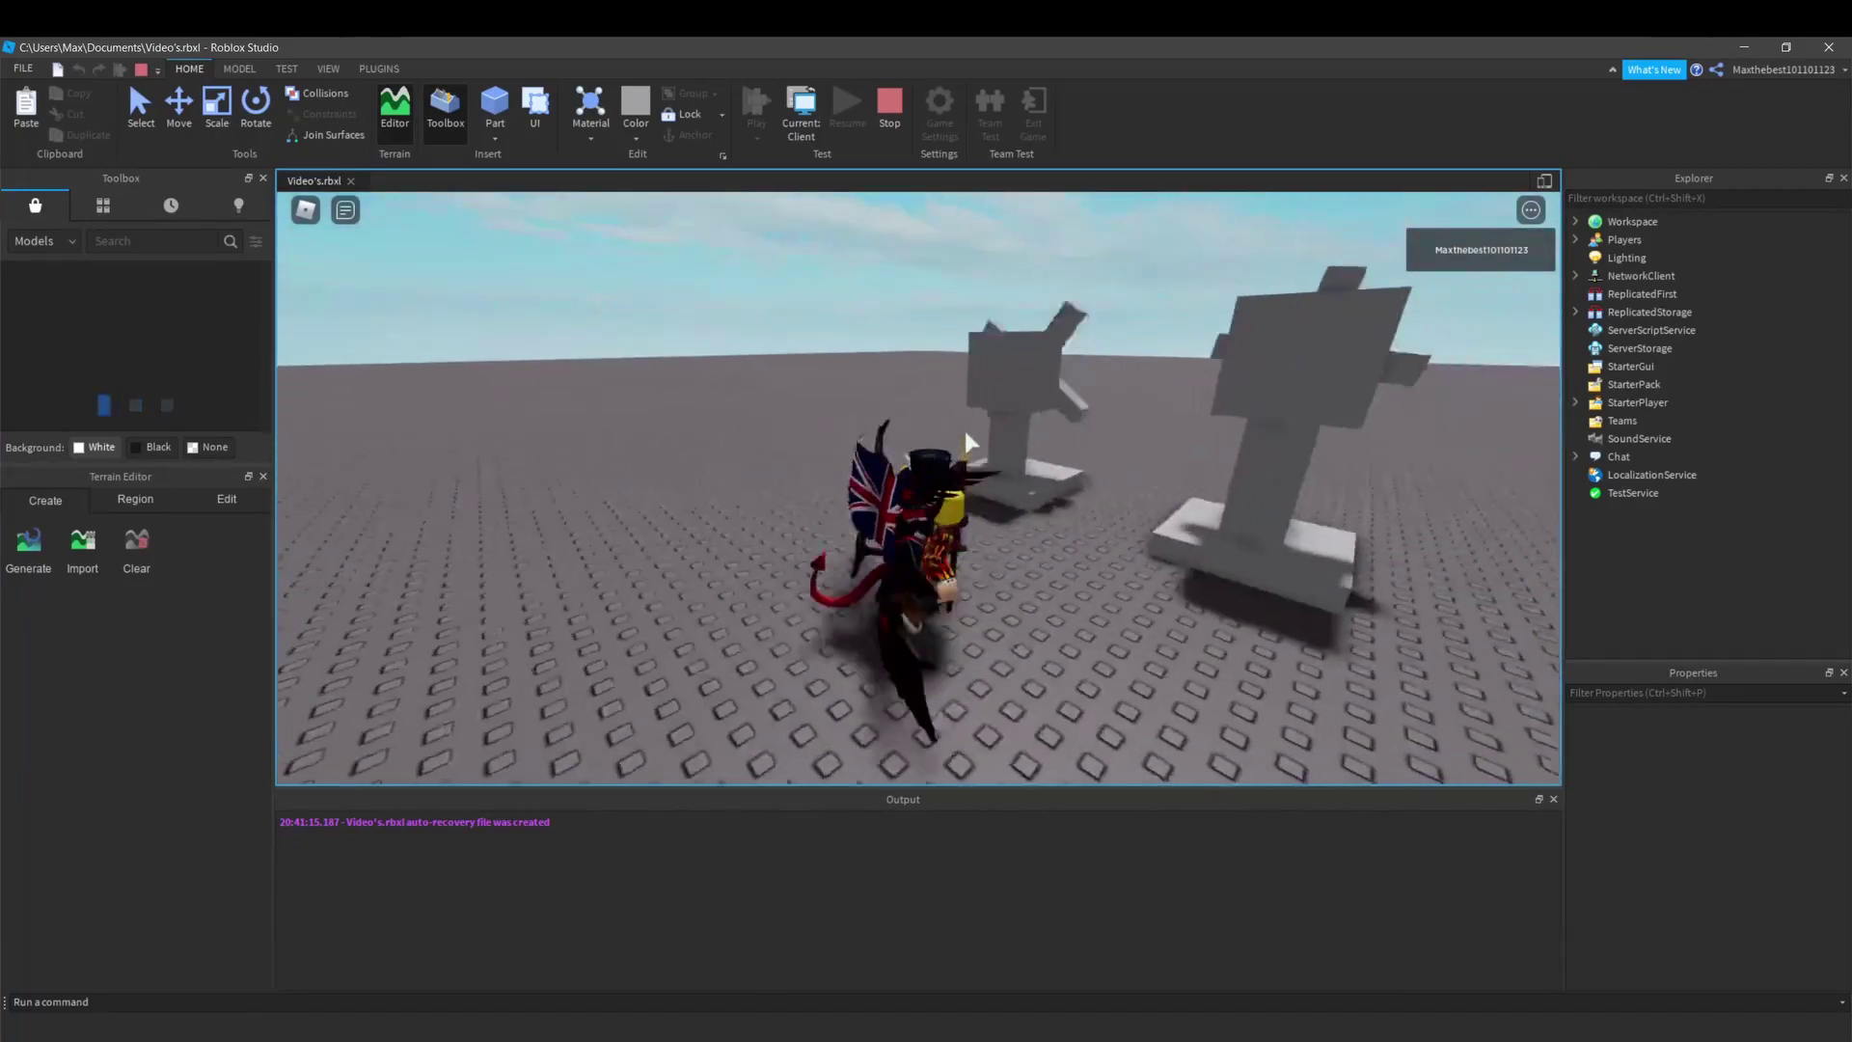
pyautogui.moveTo(963, 427); pyautogui.dragTo(906, 412, button='right')
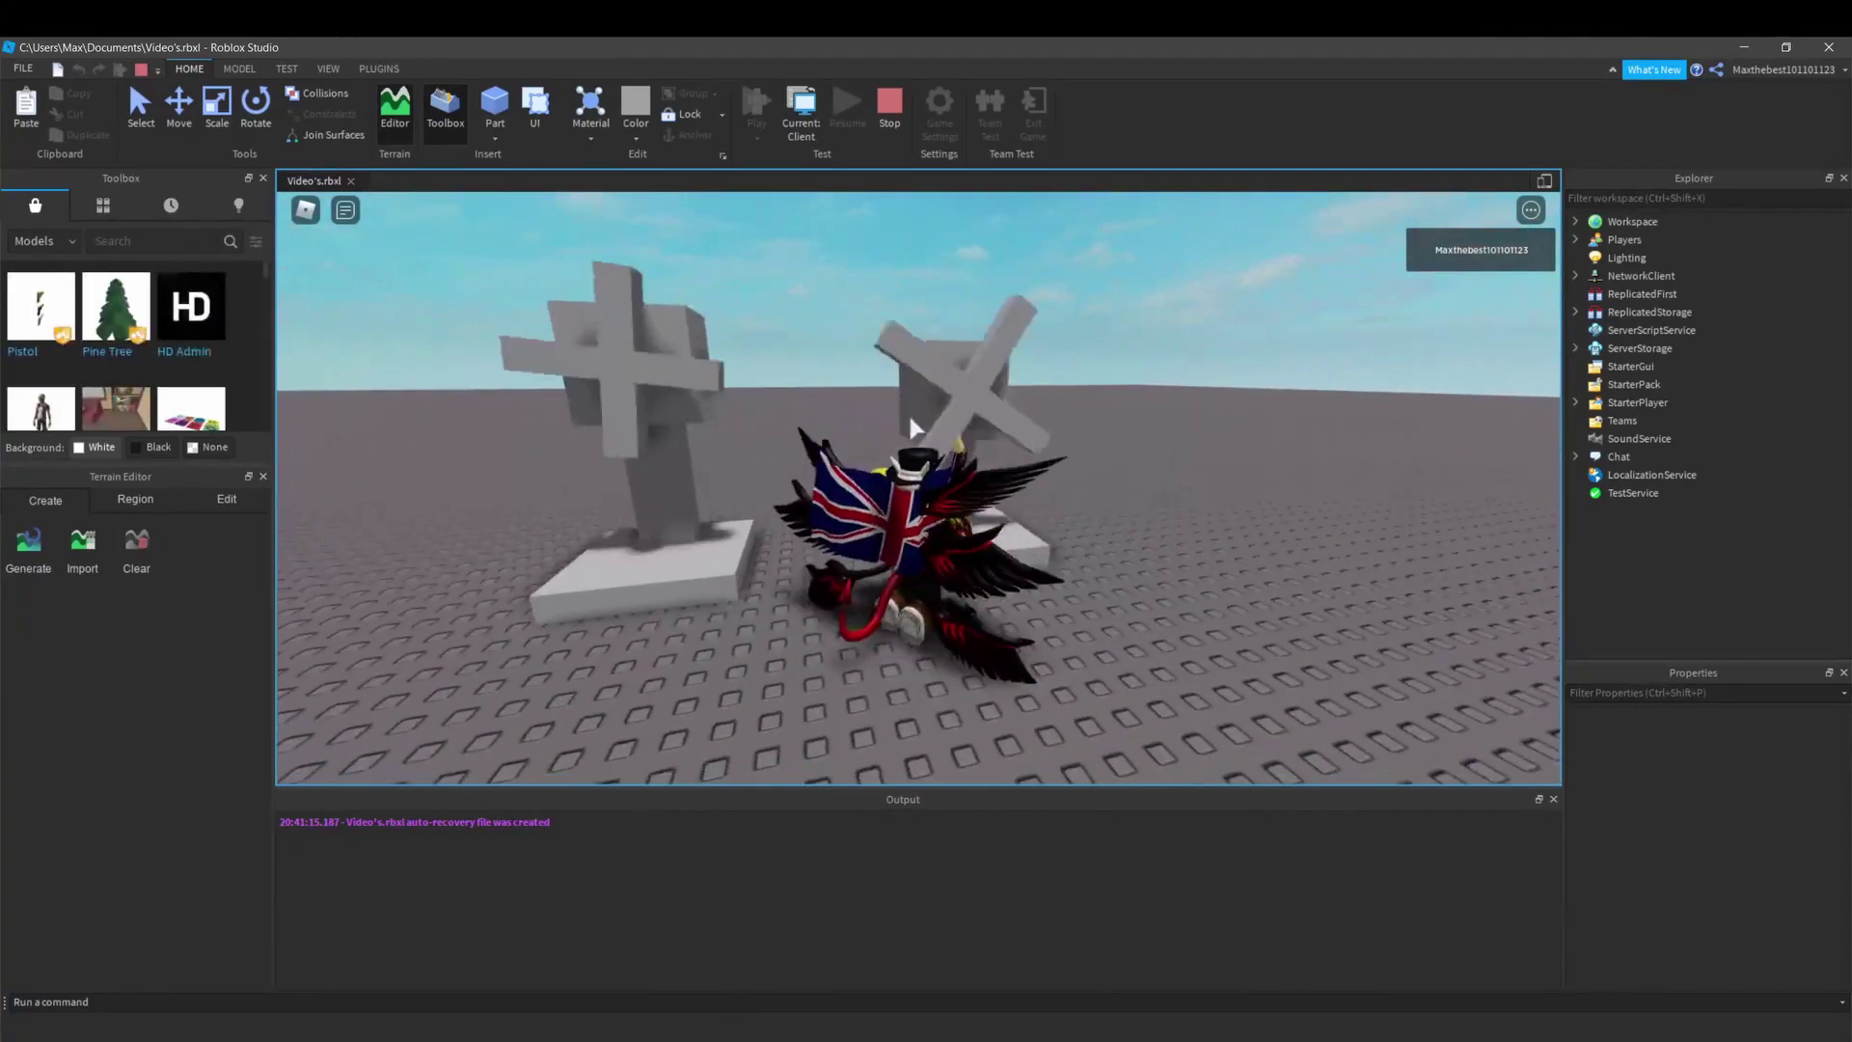
pyautogui.click(880, 128)
pyautogui.scroll(2, 1010, 480)
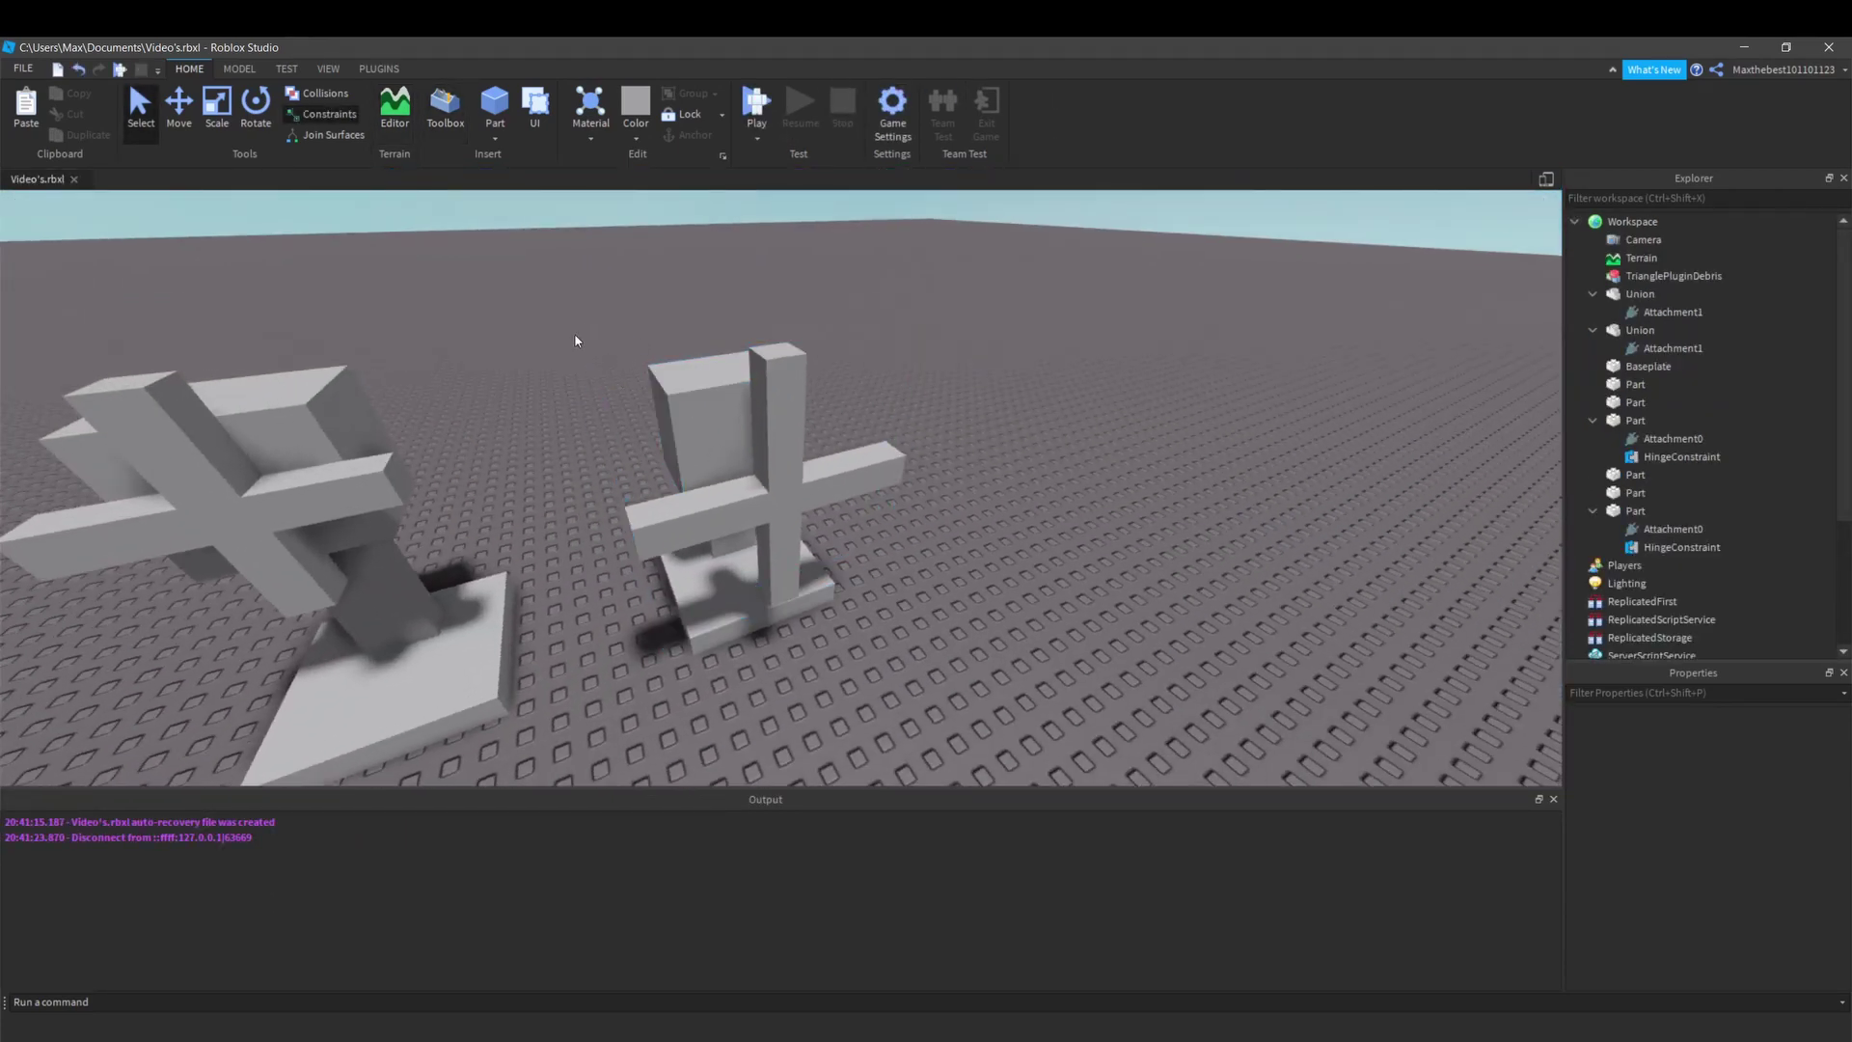
# Insert a sphere part and move it down onto the right cross's base.
pyautogui.click(751, 476)
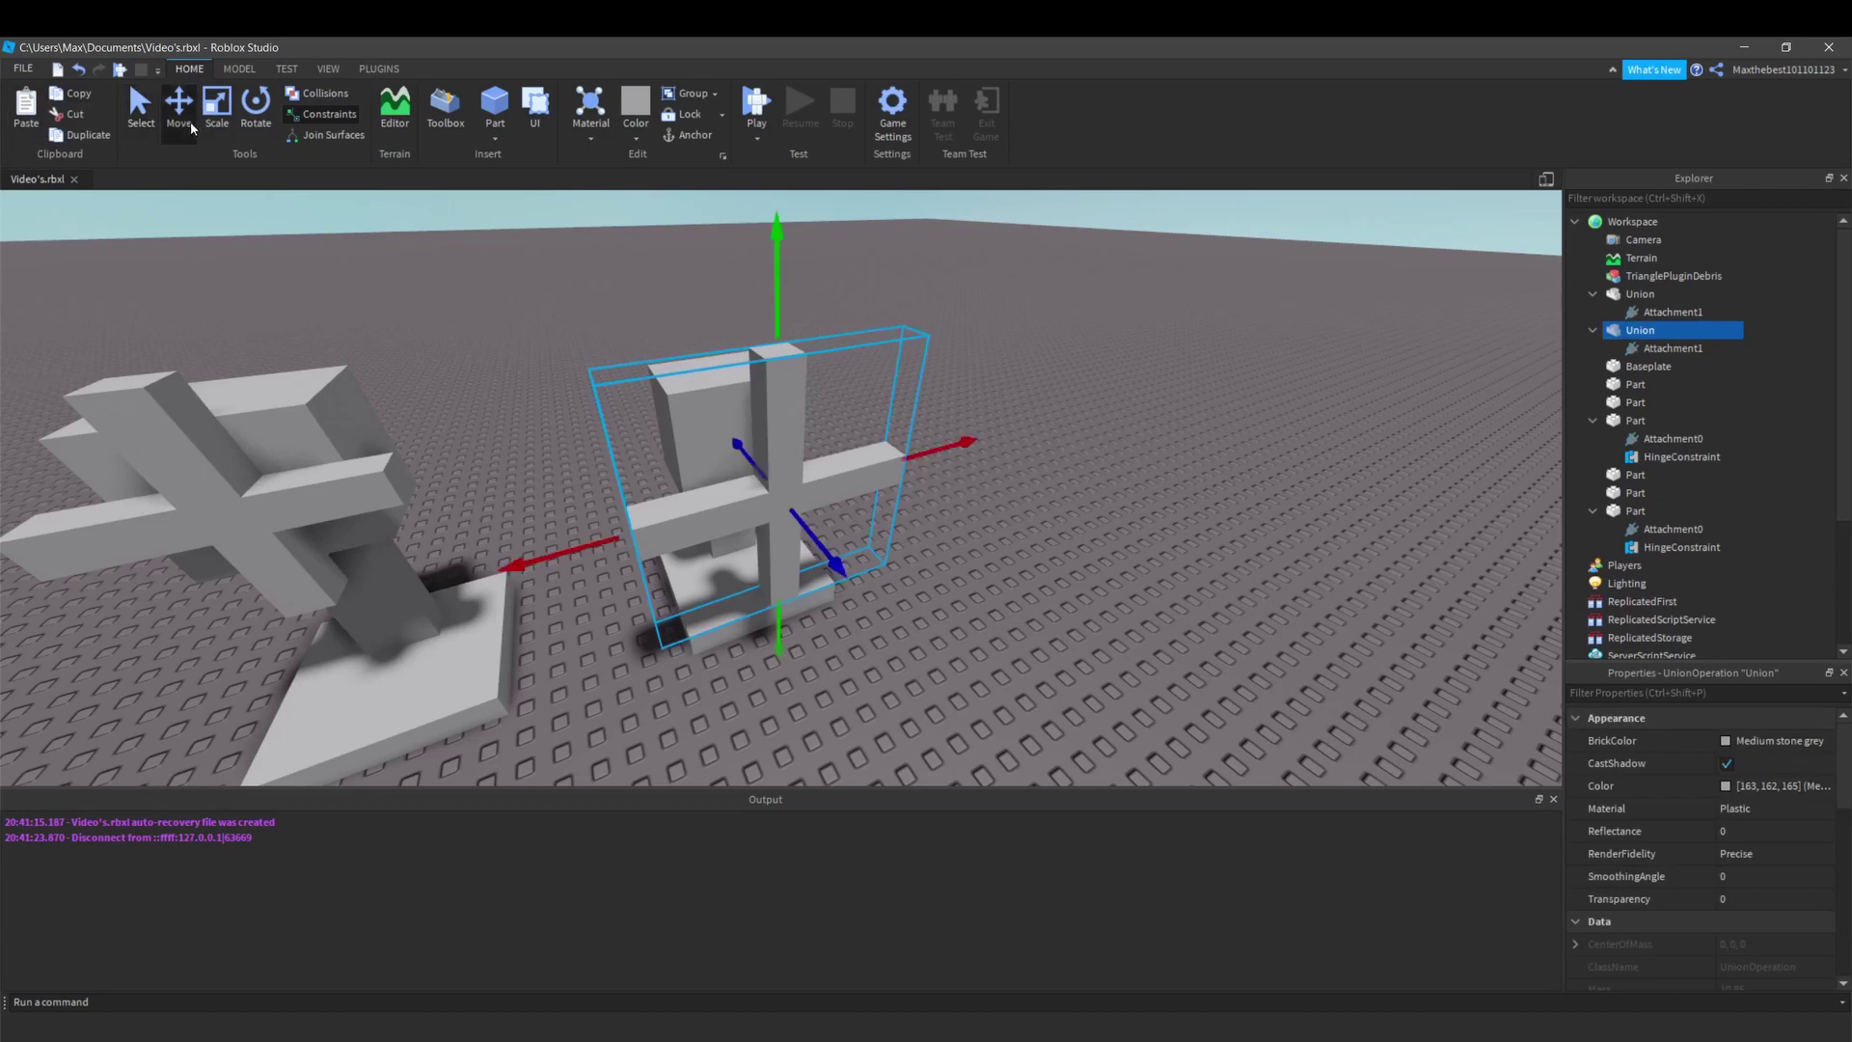
pyautogui.click(1005, 571)
pyautogui.scroll(8, 1005, 571)
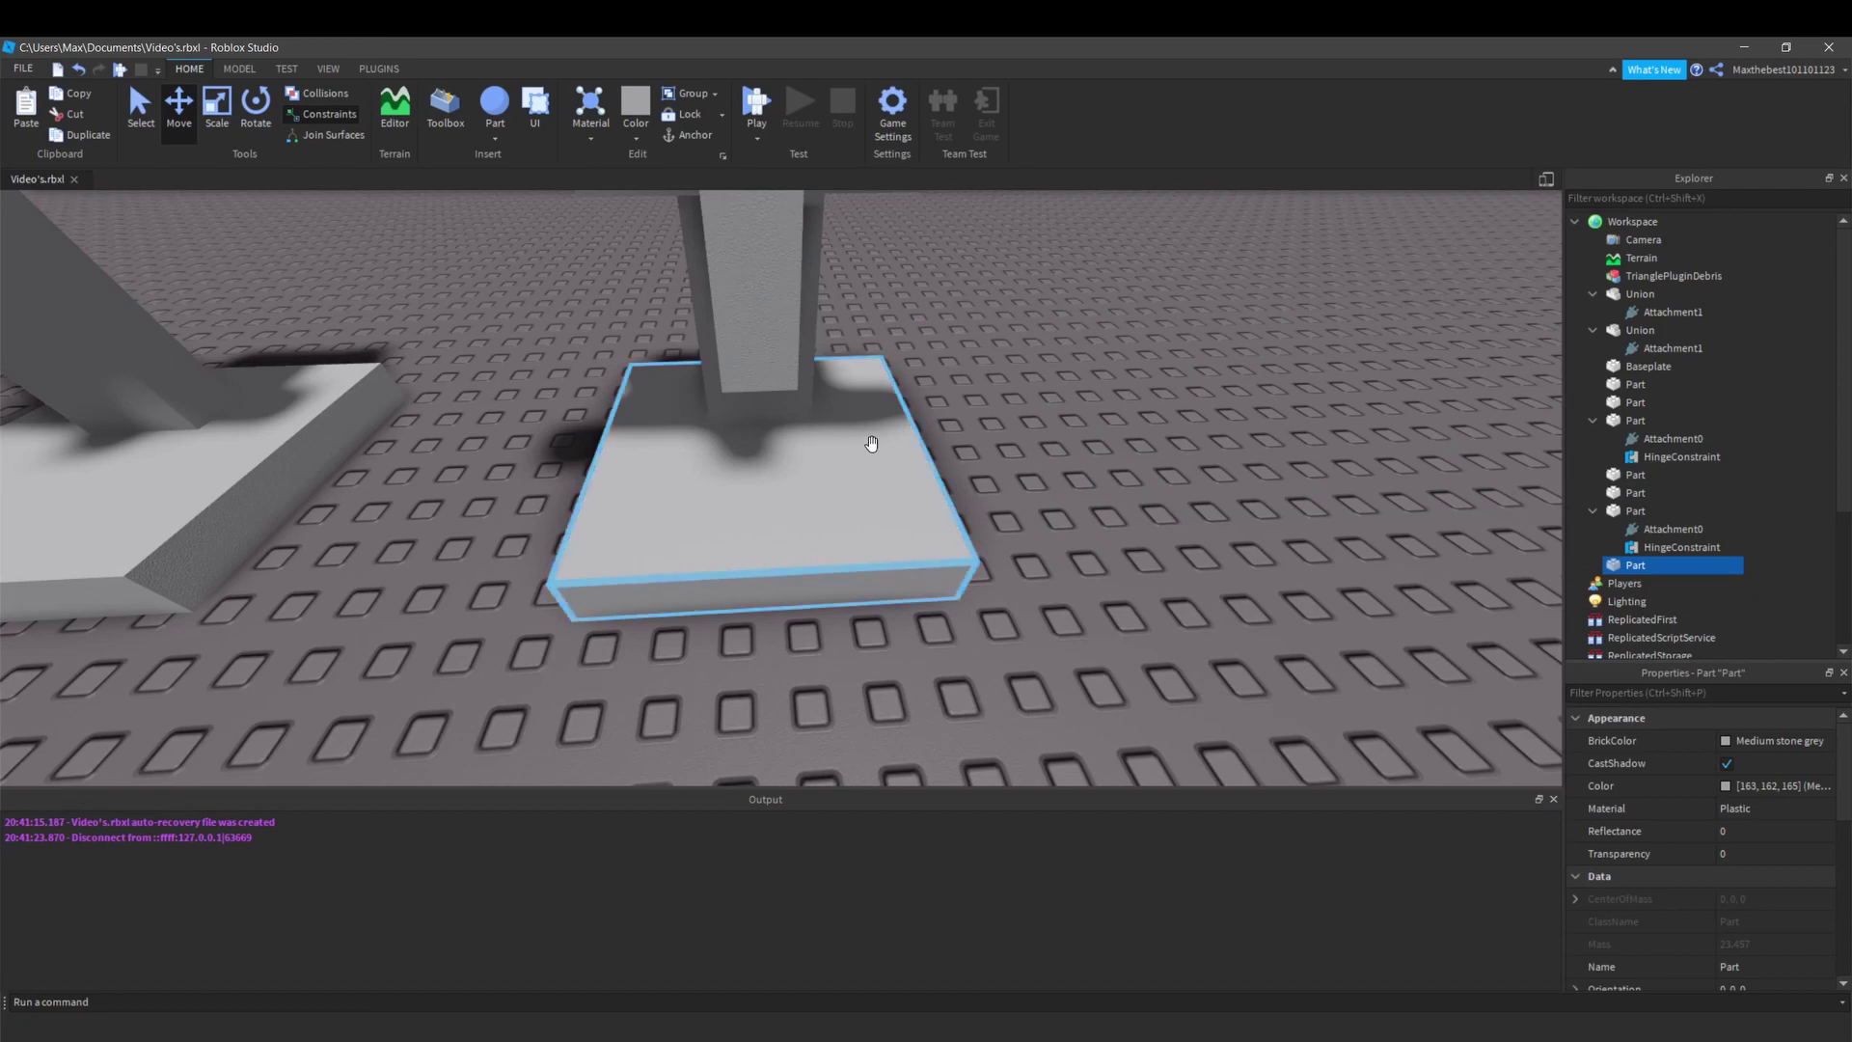
pyautogui.scroll(-5, 856, 385)
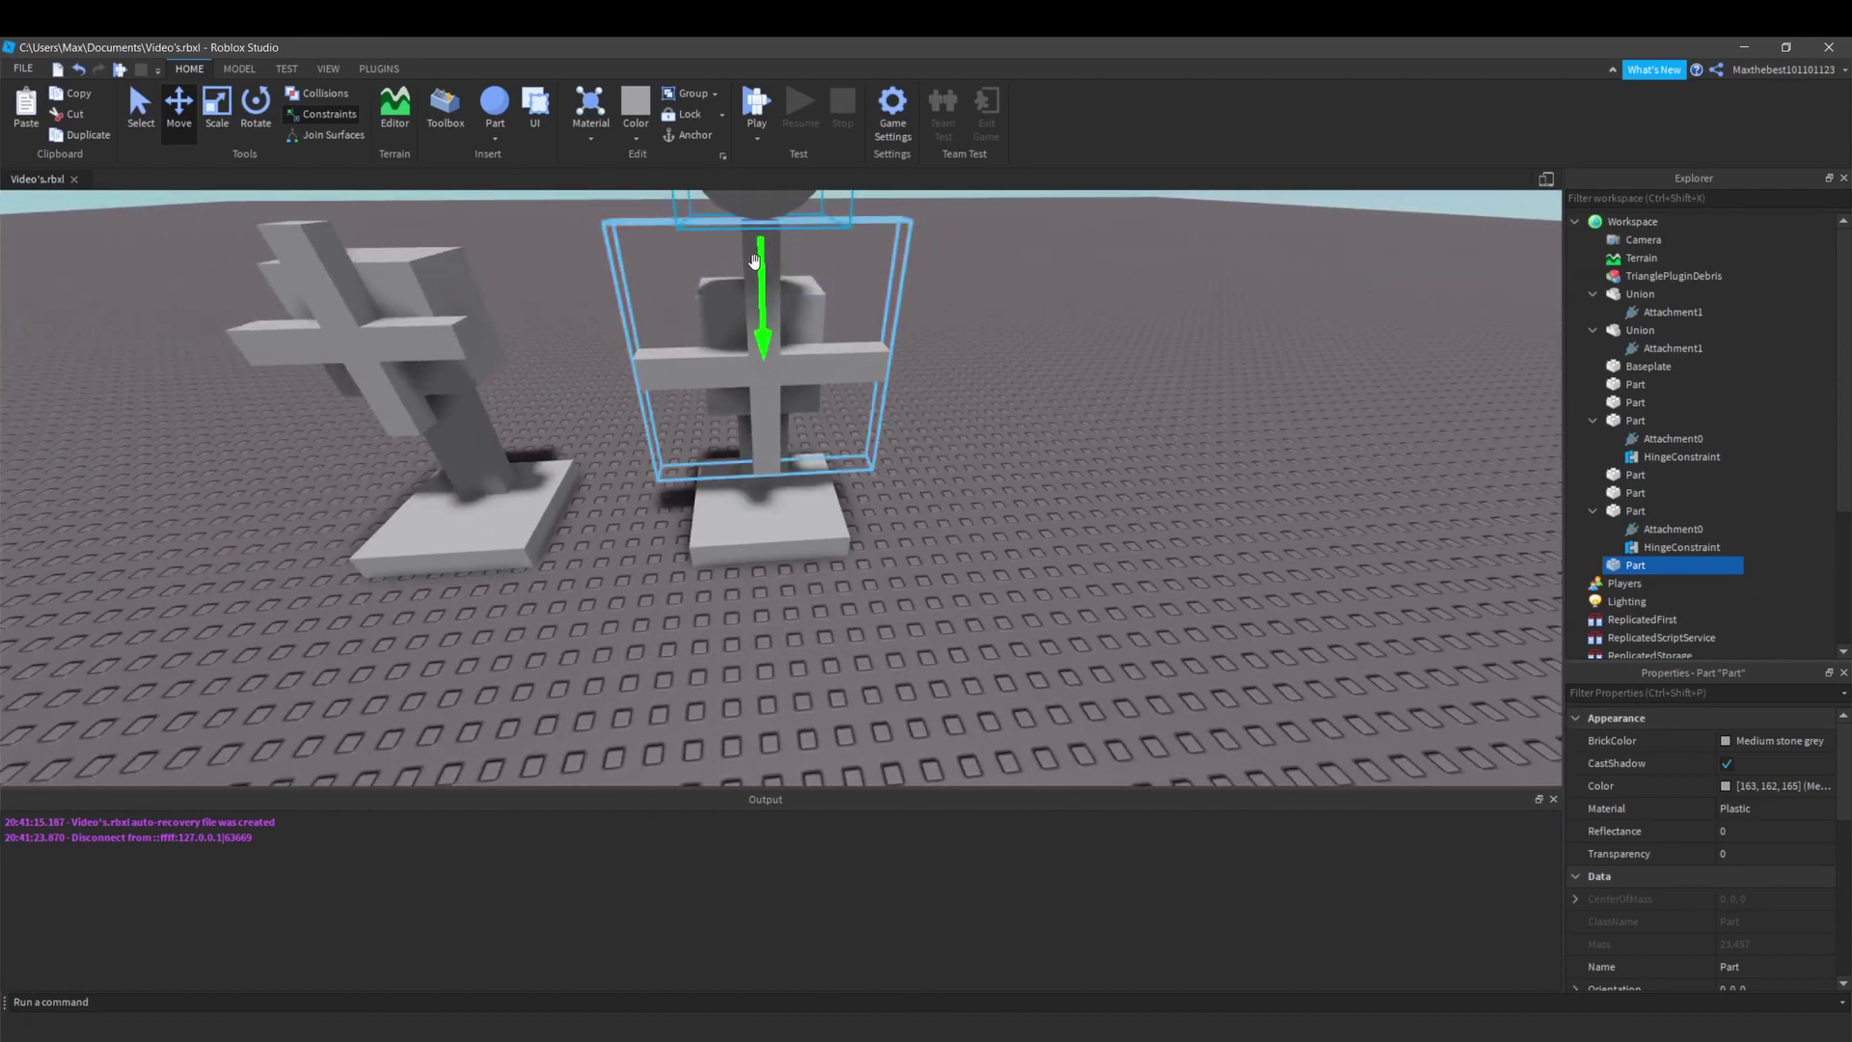
pyautogui.moveTo(767, 367); pyautogui.dragTo(768, 320, button='right')
pyautogui.moveTo(768, 320); pyautogui.dragTo(760, 615)
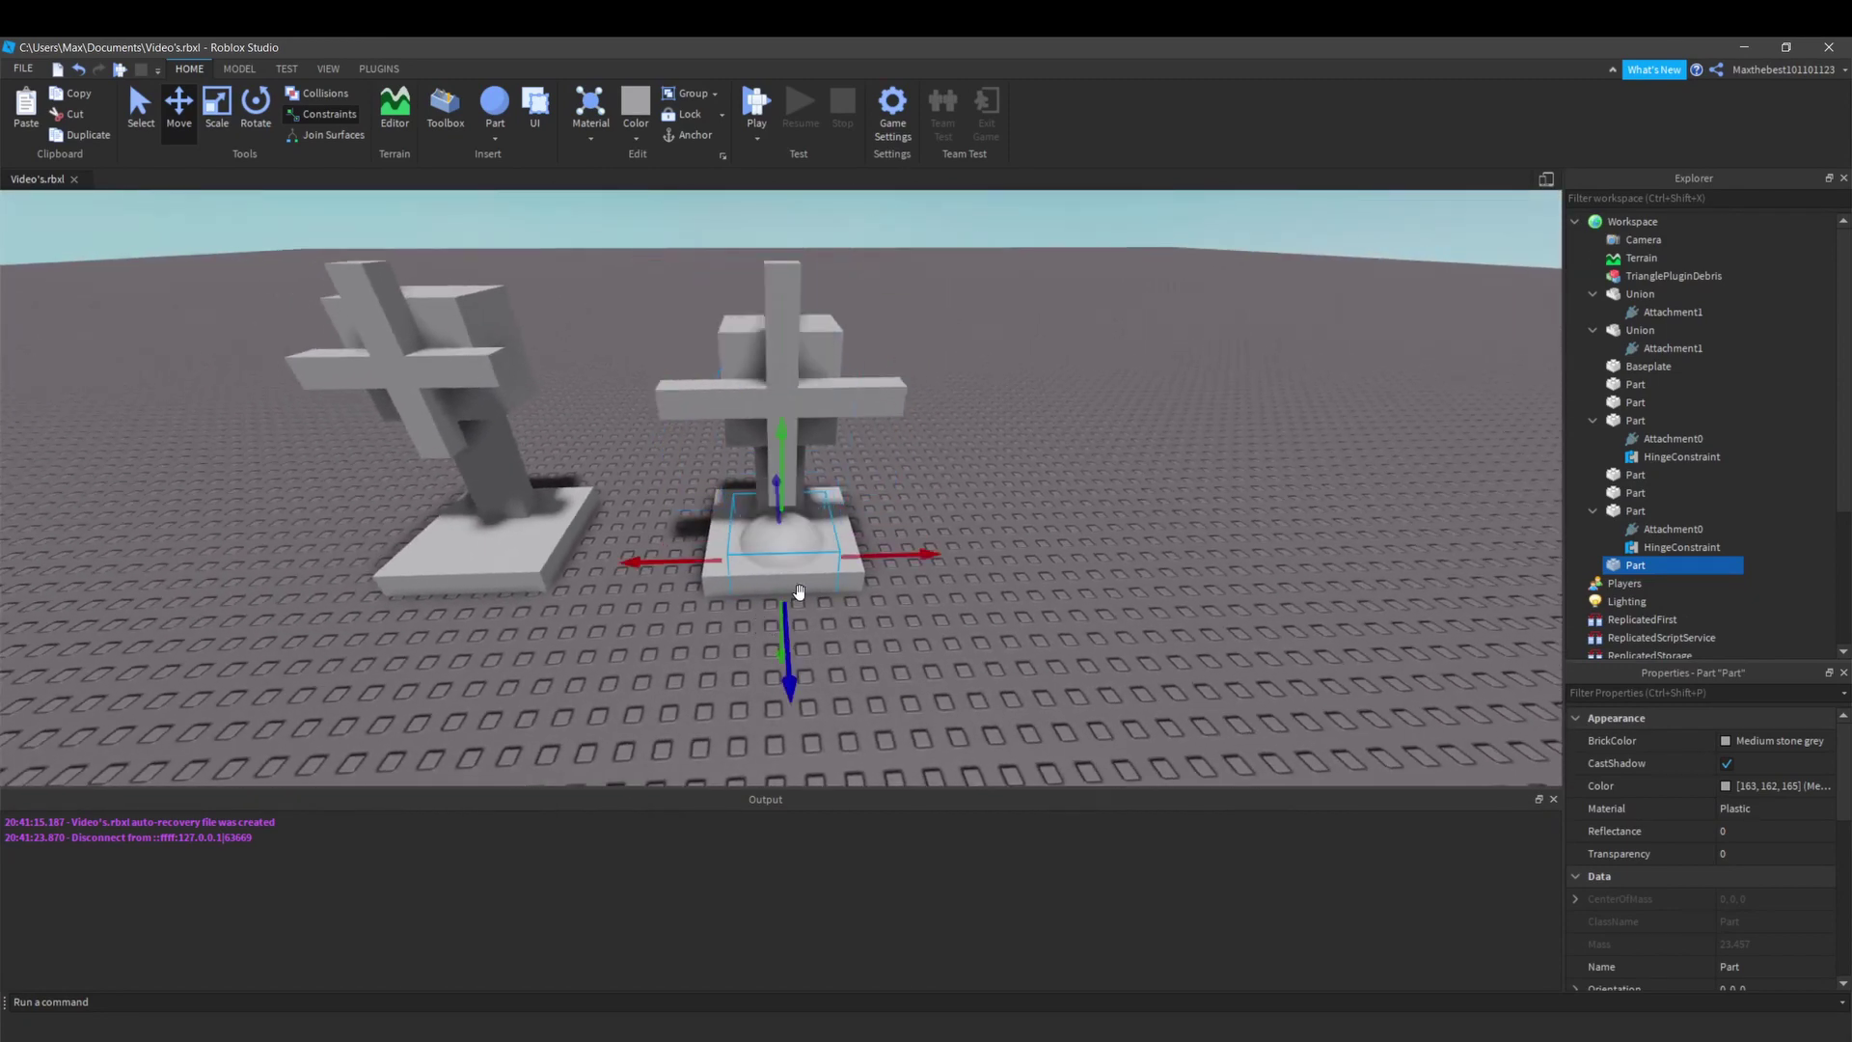
# Shrink the sphere down to a small button size.
pyautogui.scroll(5, 799, 591)
pyautogui.hotkey('ctrl', '3')
pyautogui.moveTo(909, 629); pyautogui.dragTo(862, 636)
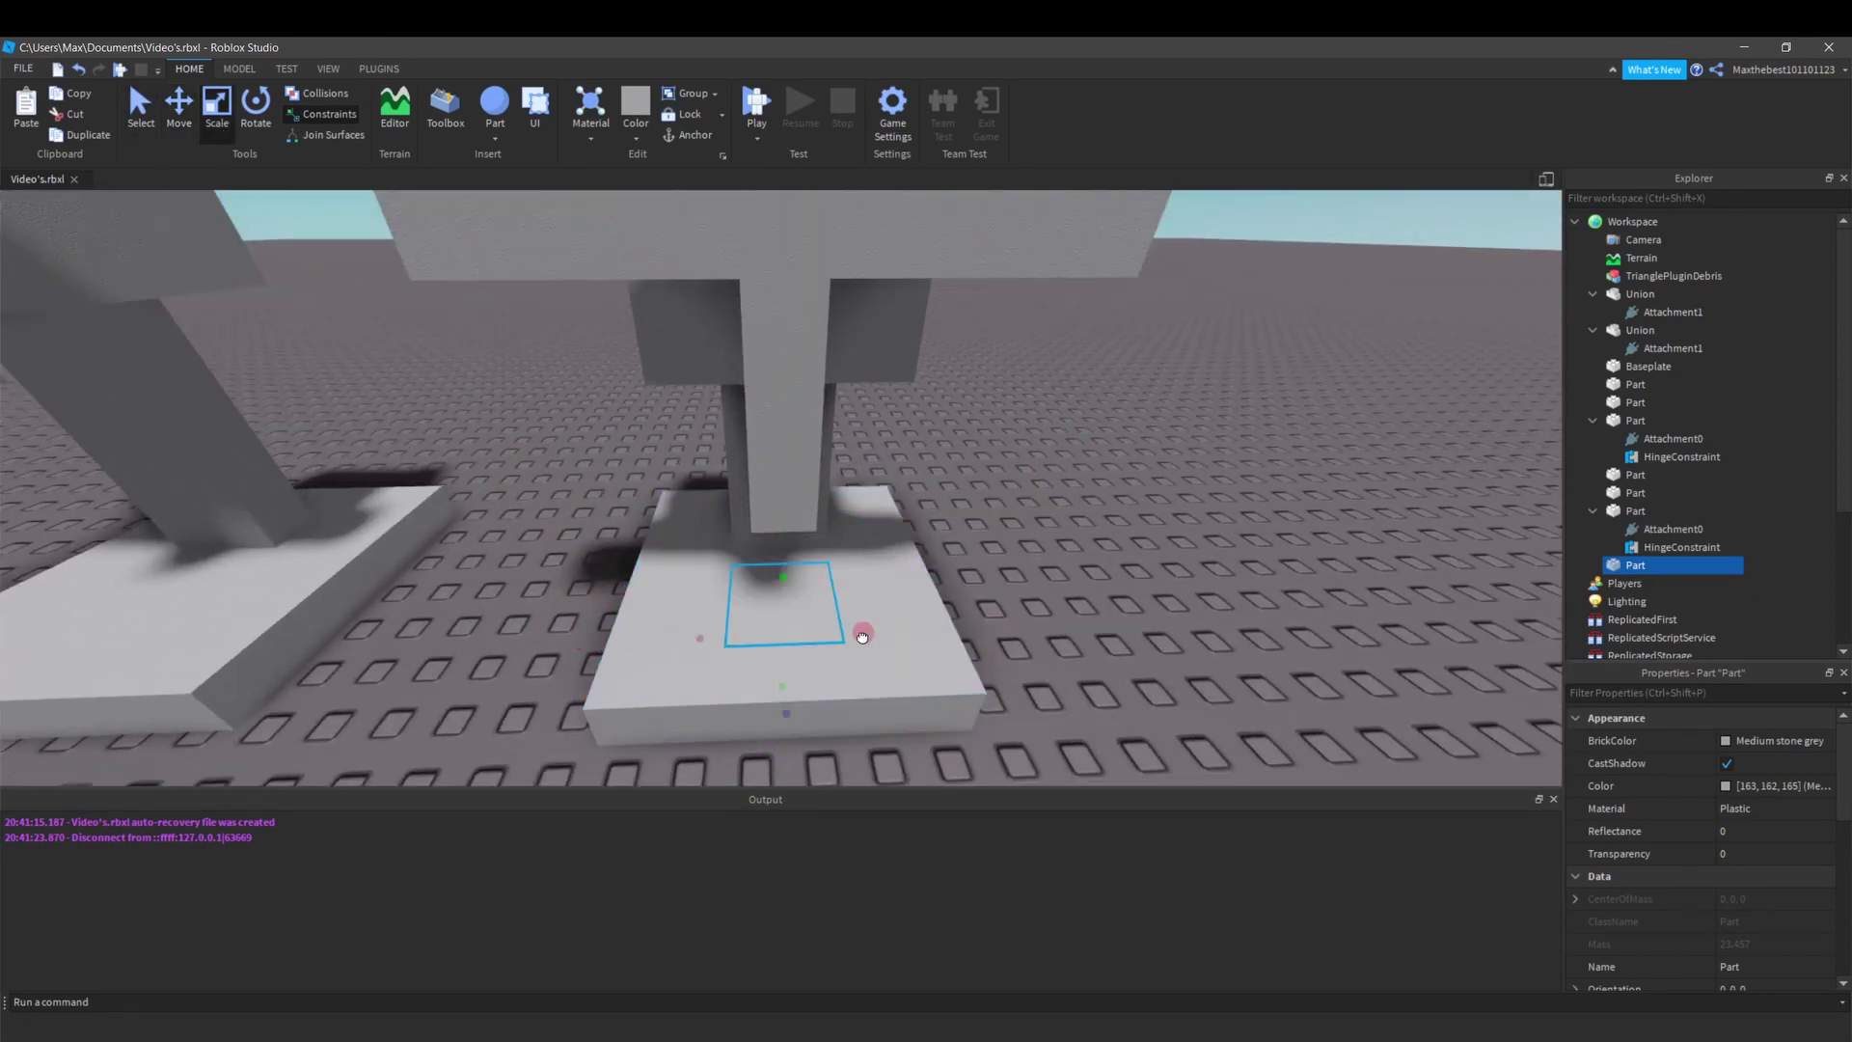
pyautogui.click(176, 108)
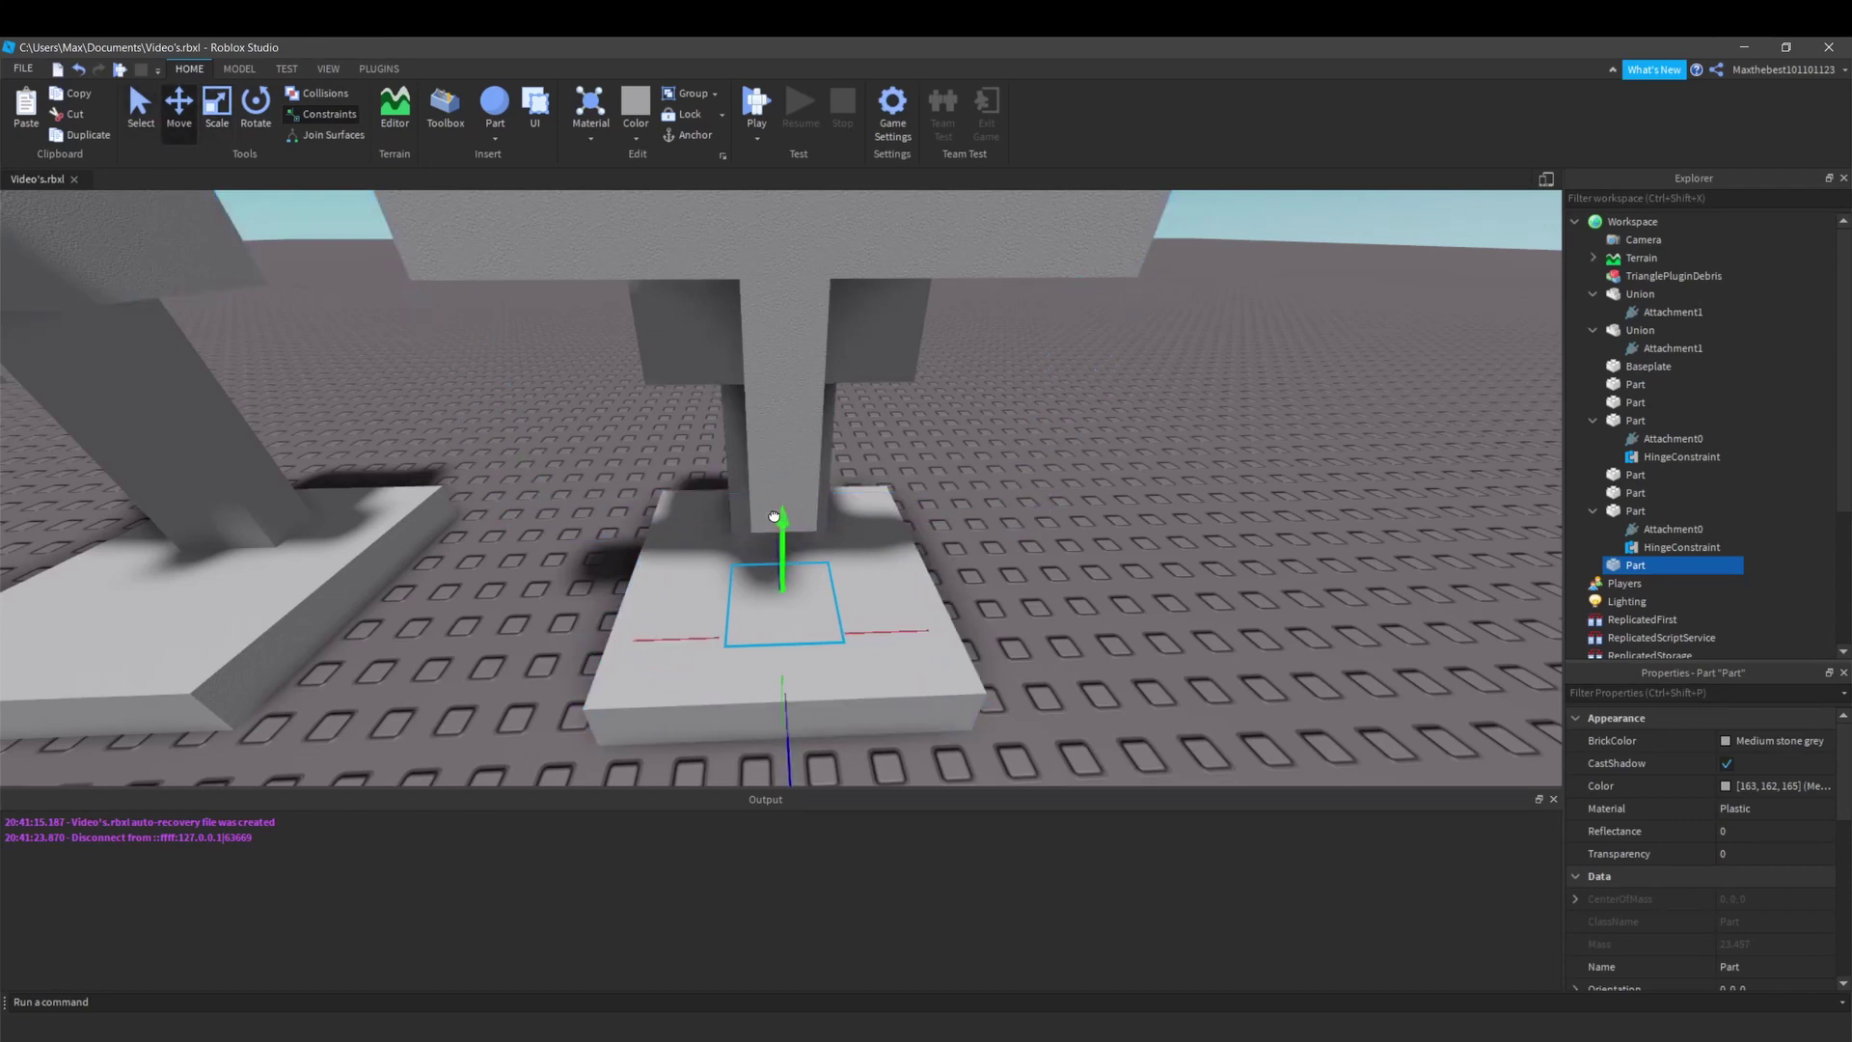
# Make the sphere BrickColor Really red with Neon material.
pyautogui.click(1090, 596)
pyautogui.click(781, 593)
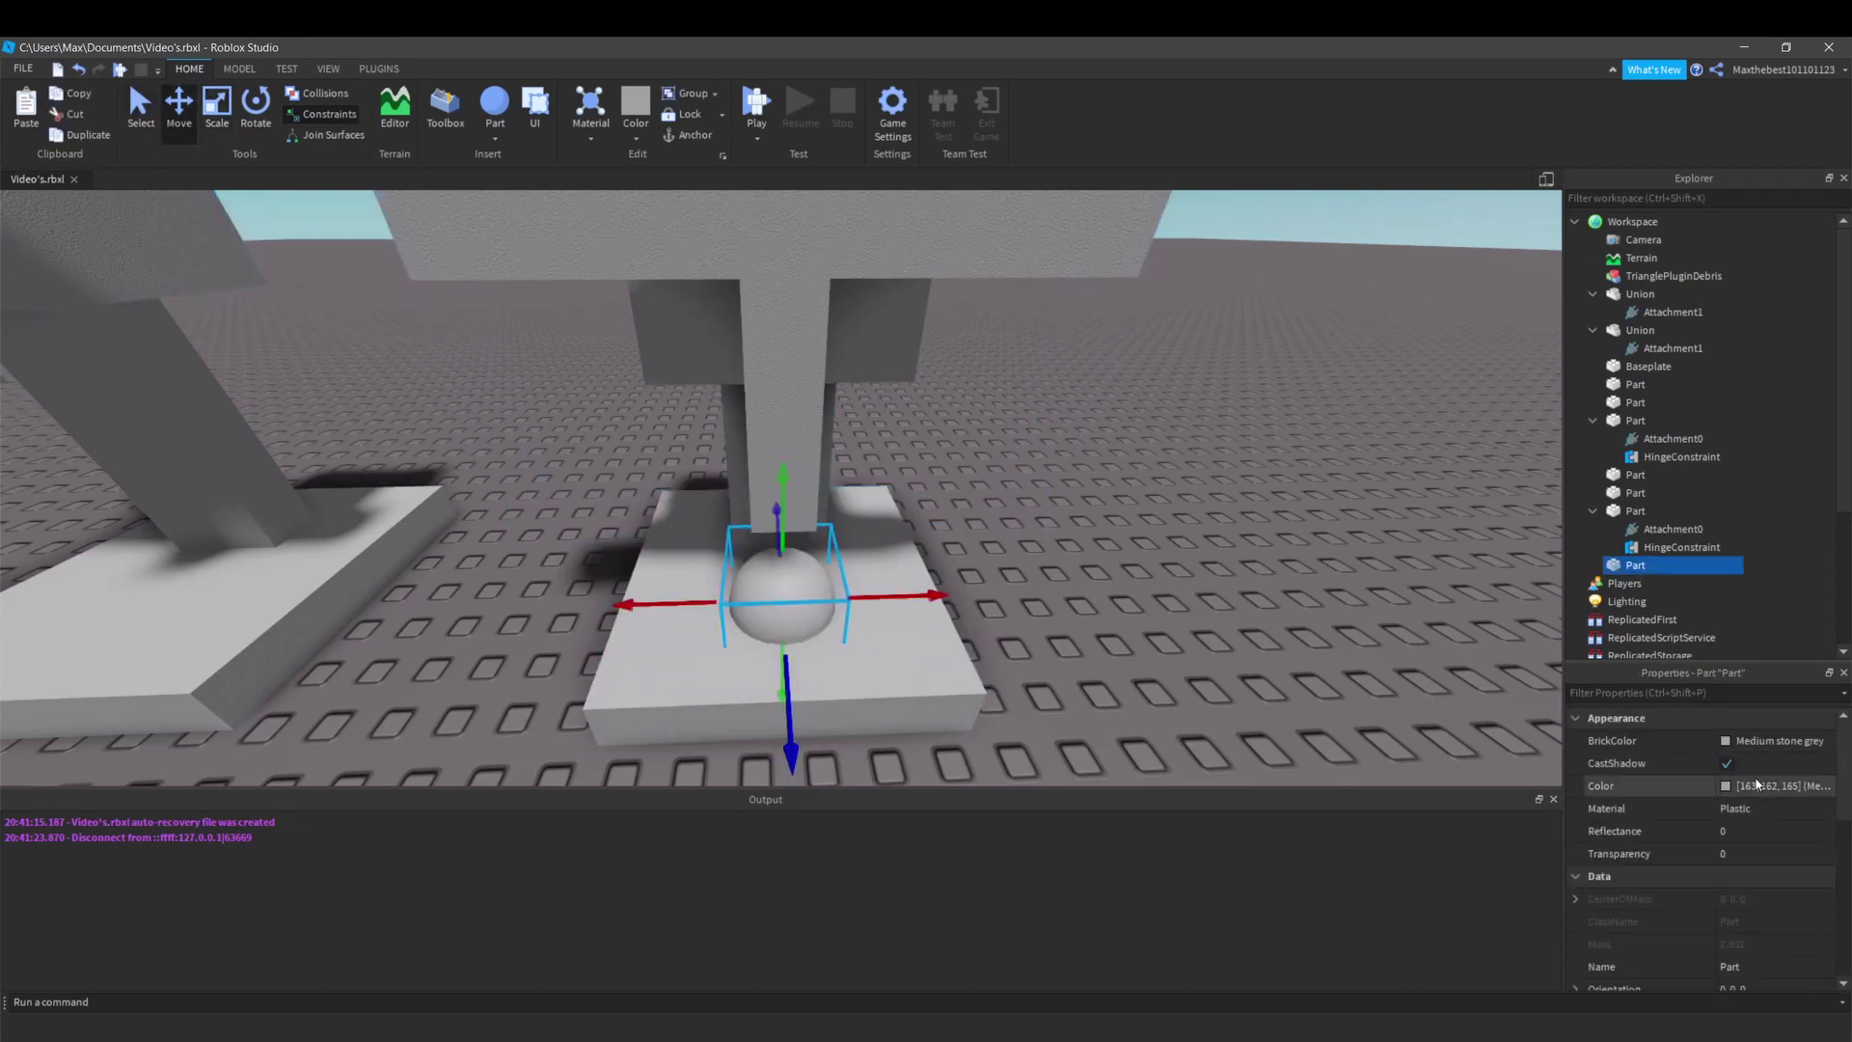
pyautogui.click(1775, 740)
pyautogui.click(1768, 539)
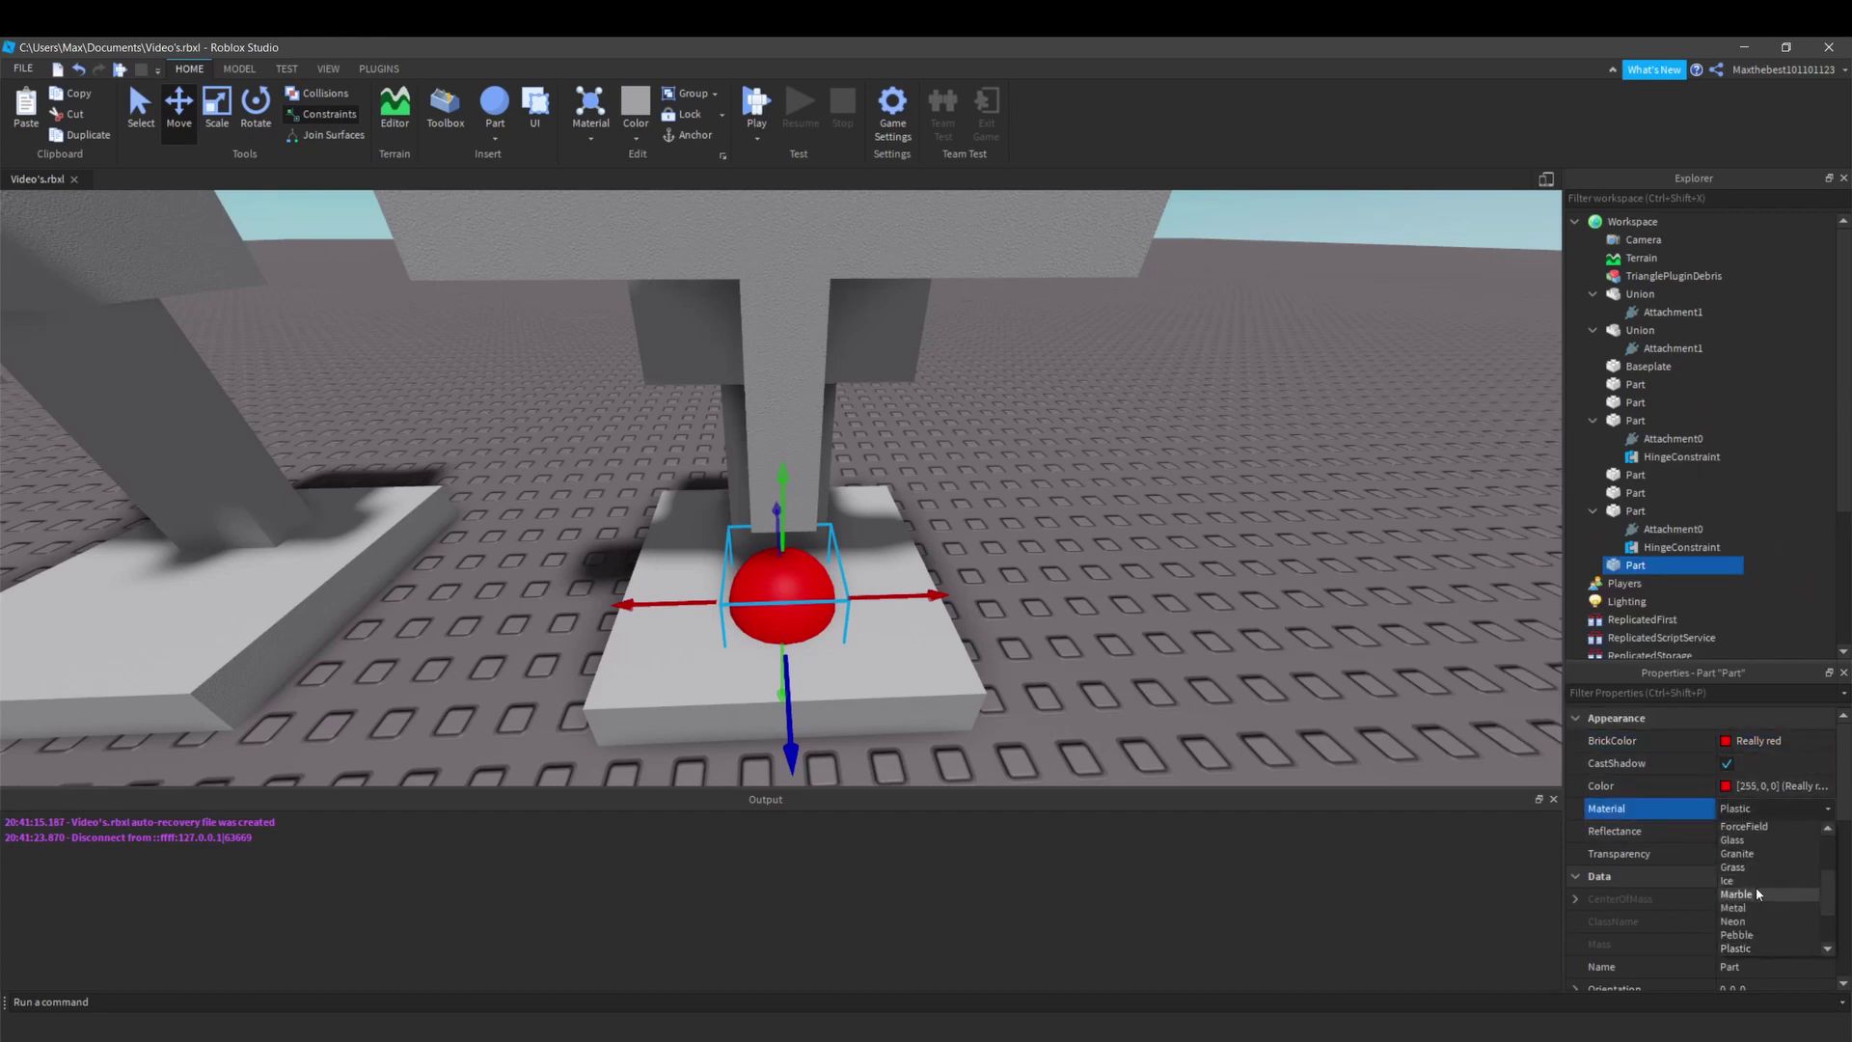
pyautogui.scroll(-2, 1755, 893)
pyautogui.click(1756, 893)
pyautogui.click(1346, 704)
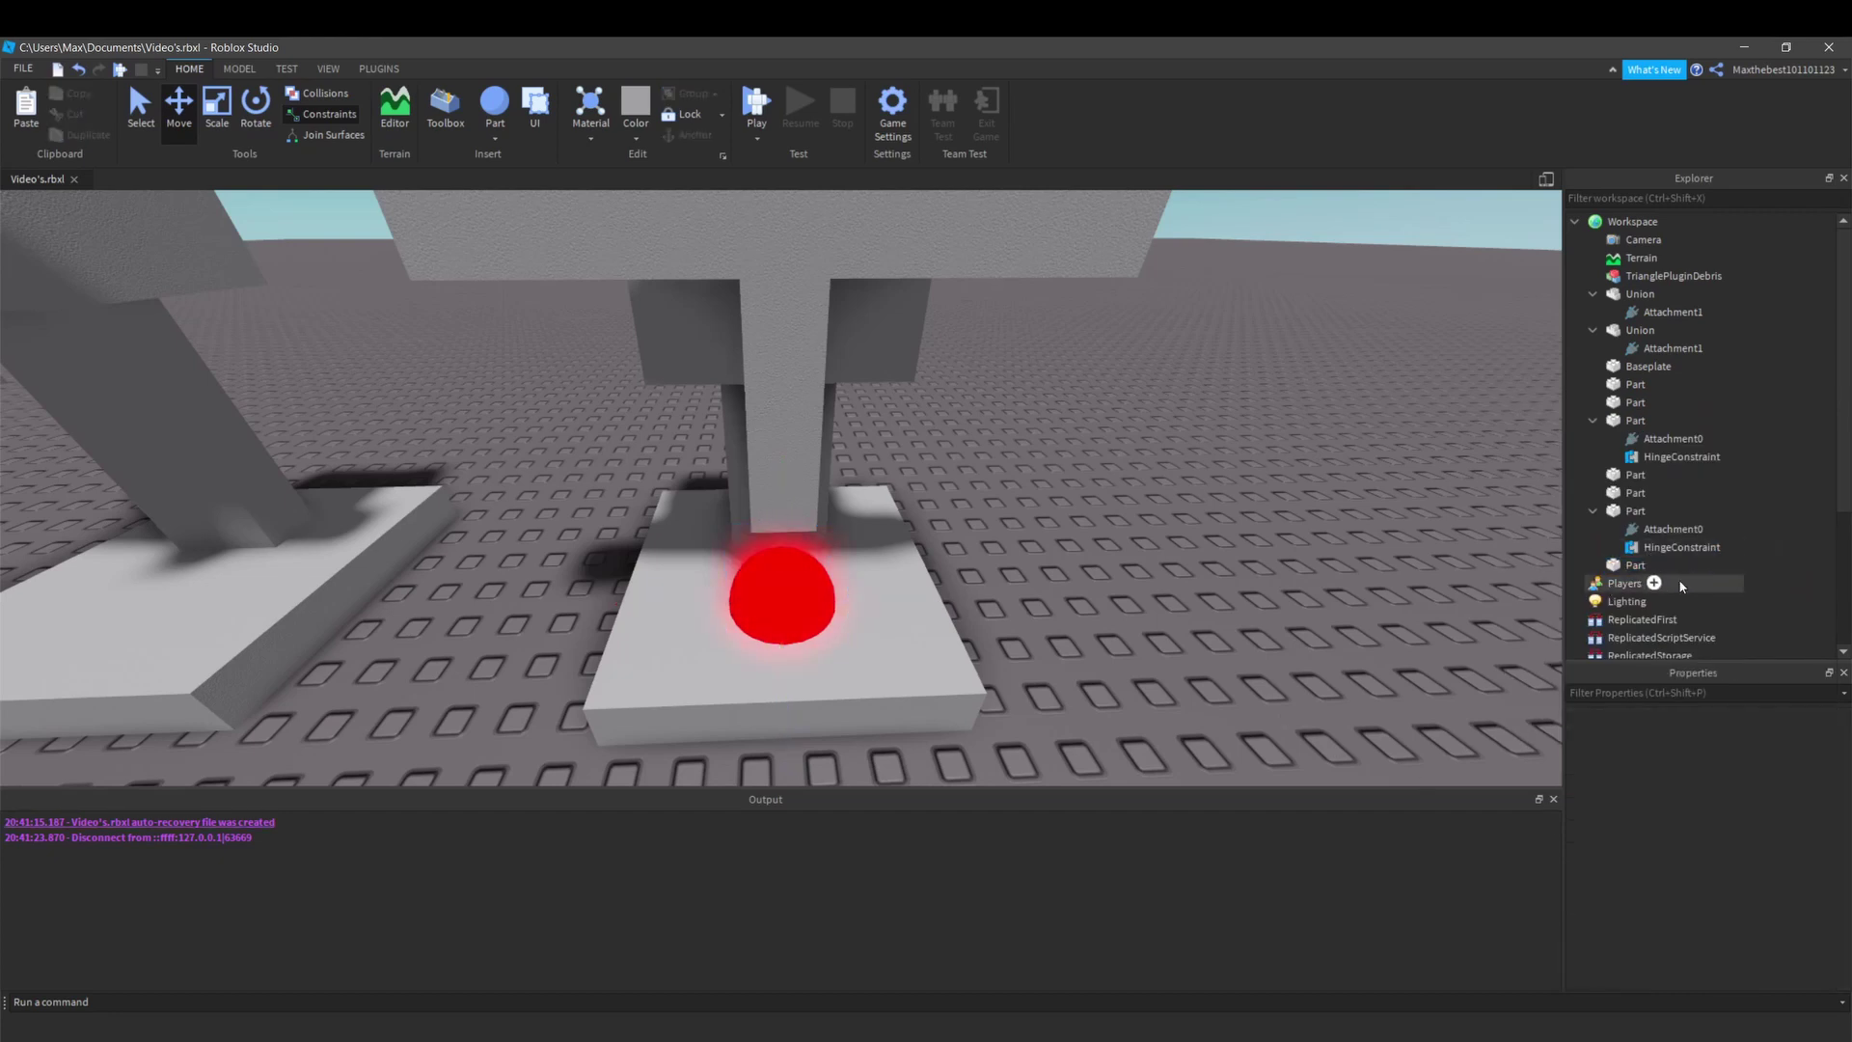
# Add a Script to the sphere button part.
pyautogui.click(1657, 565)
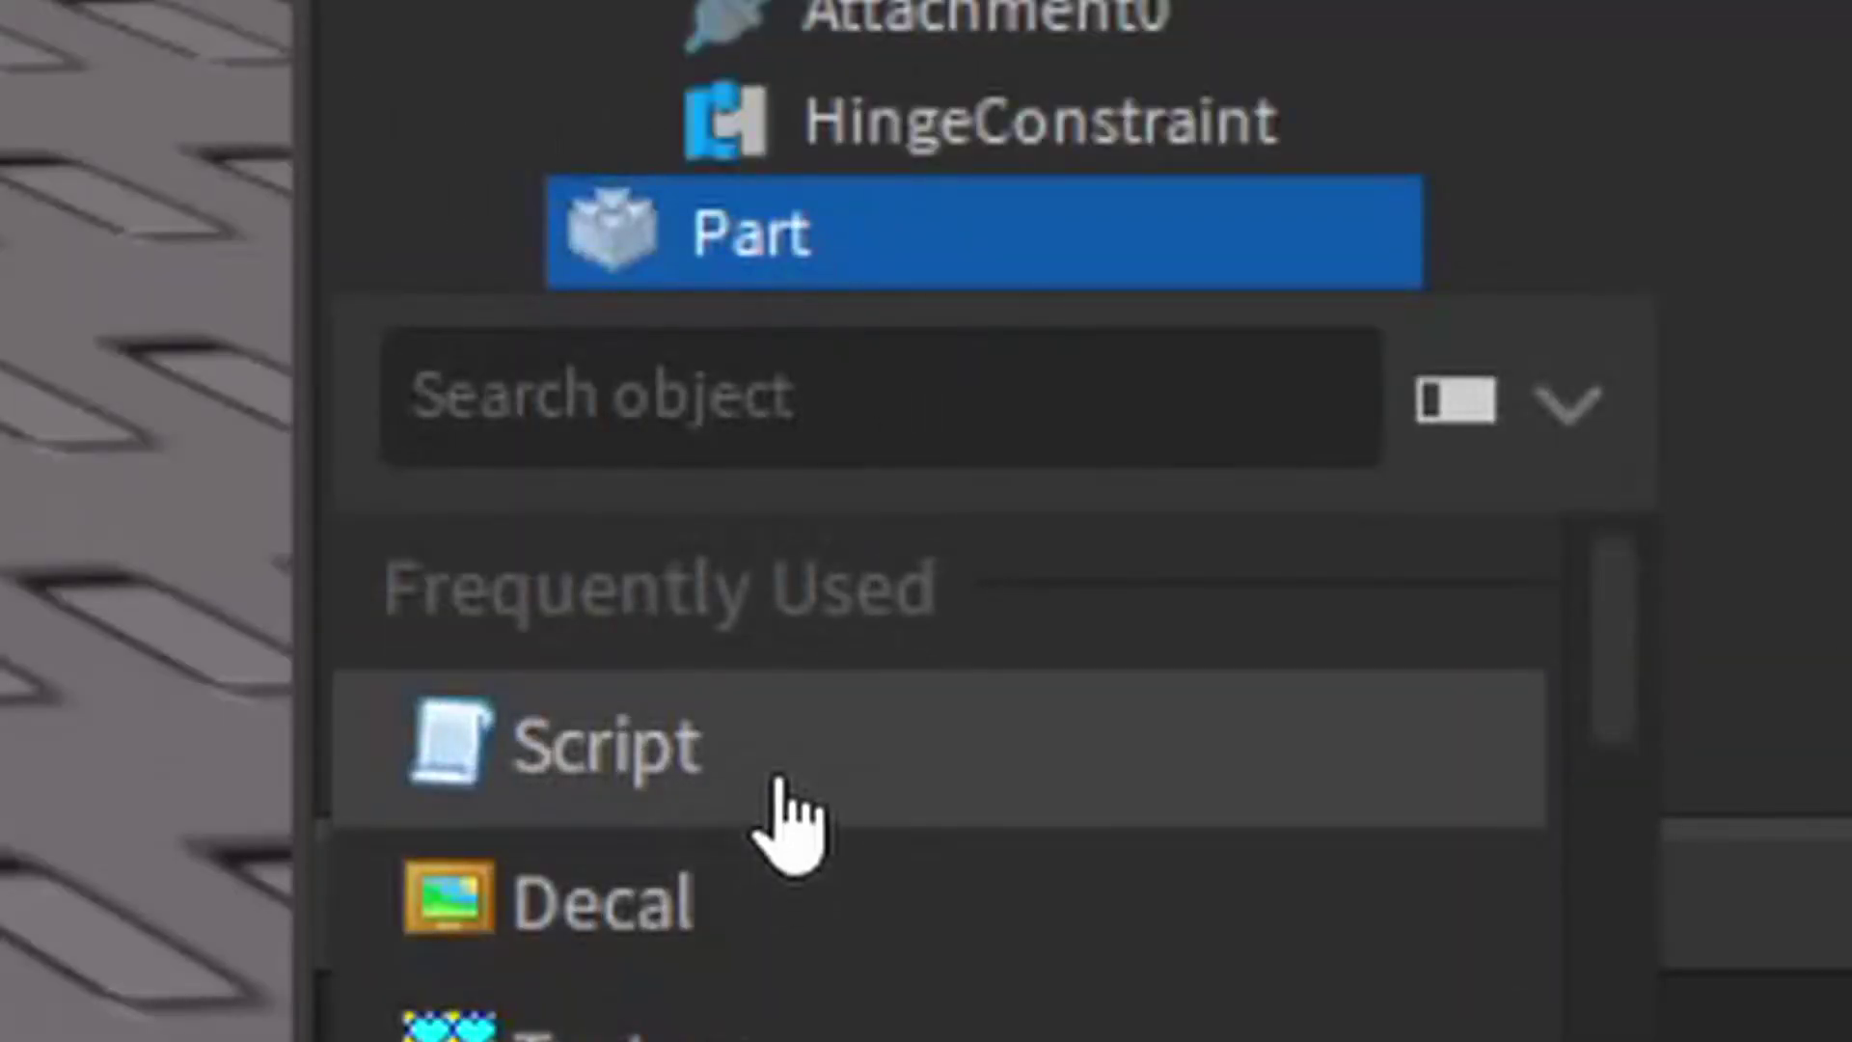
pyautogui.click(1641, 656)
pyautogui.click(39, 179)
# Group all parts of the right cross into a Model with Ctrl+G.
pyautogui.scroll(-5, 1127, 581)
pyautogui.click(1127, 581)
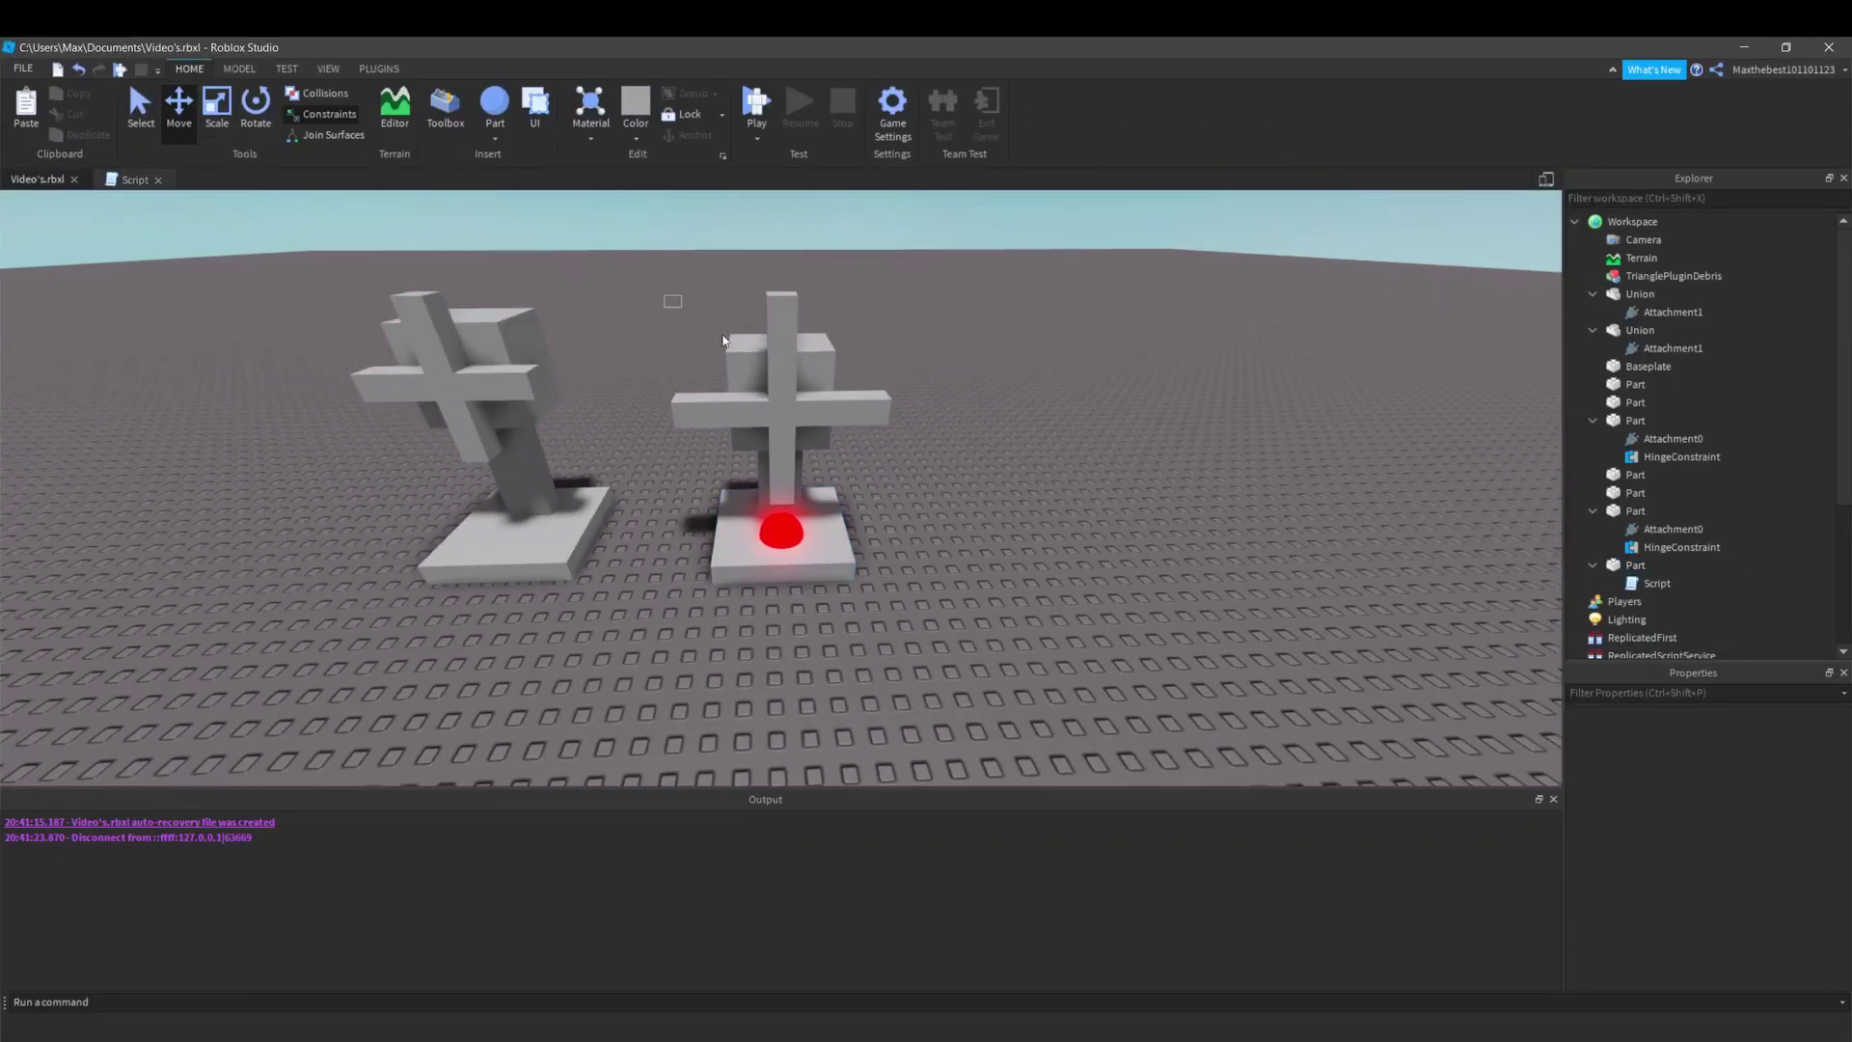
pyautogui.moveTo(724, 341); pyautogui.dragTo(1036, 639)
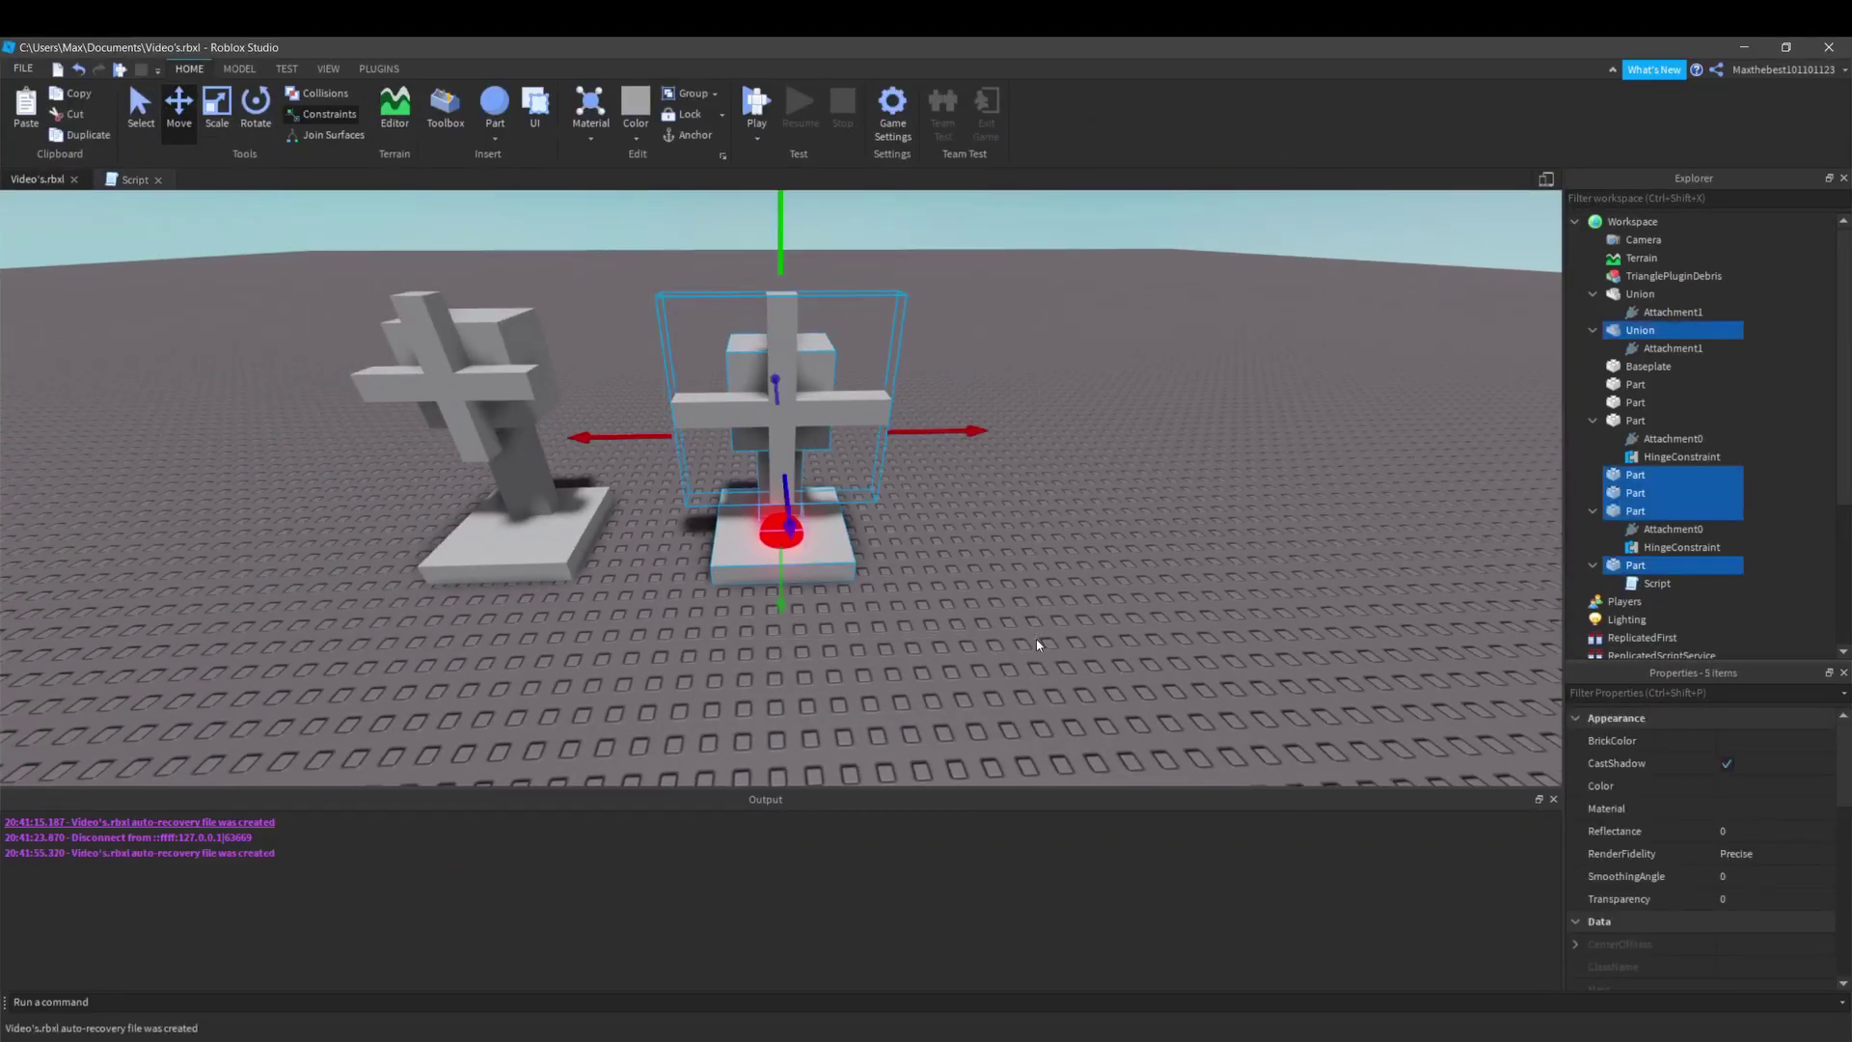
pyautogui.hotkey('ctrl', 'g')
pyautogui.click(1060, 598)
pyautogui.scroll(5, 785, 579)
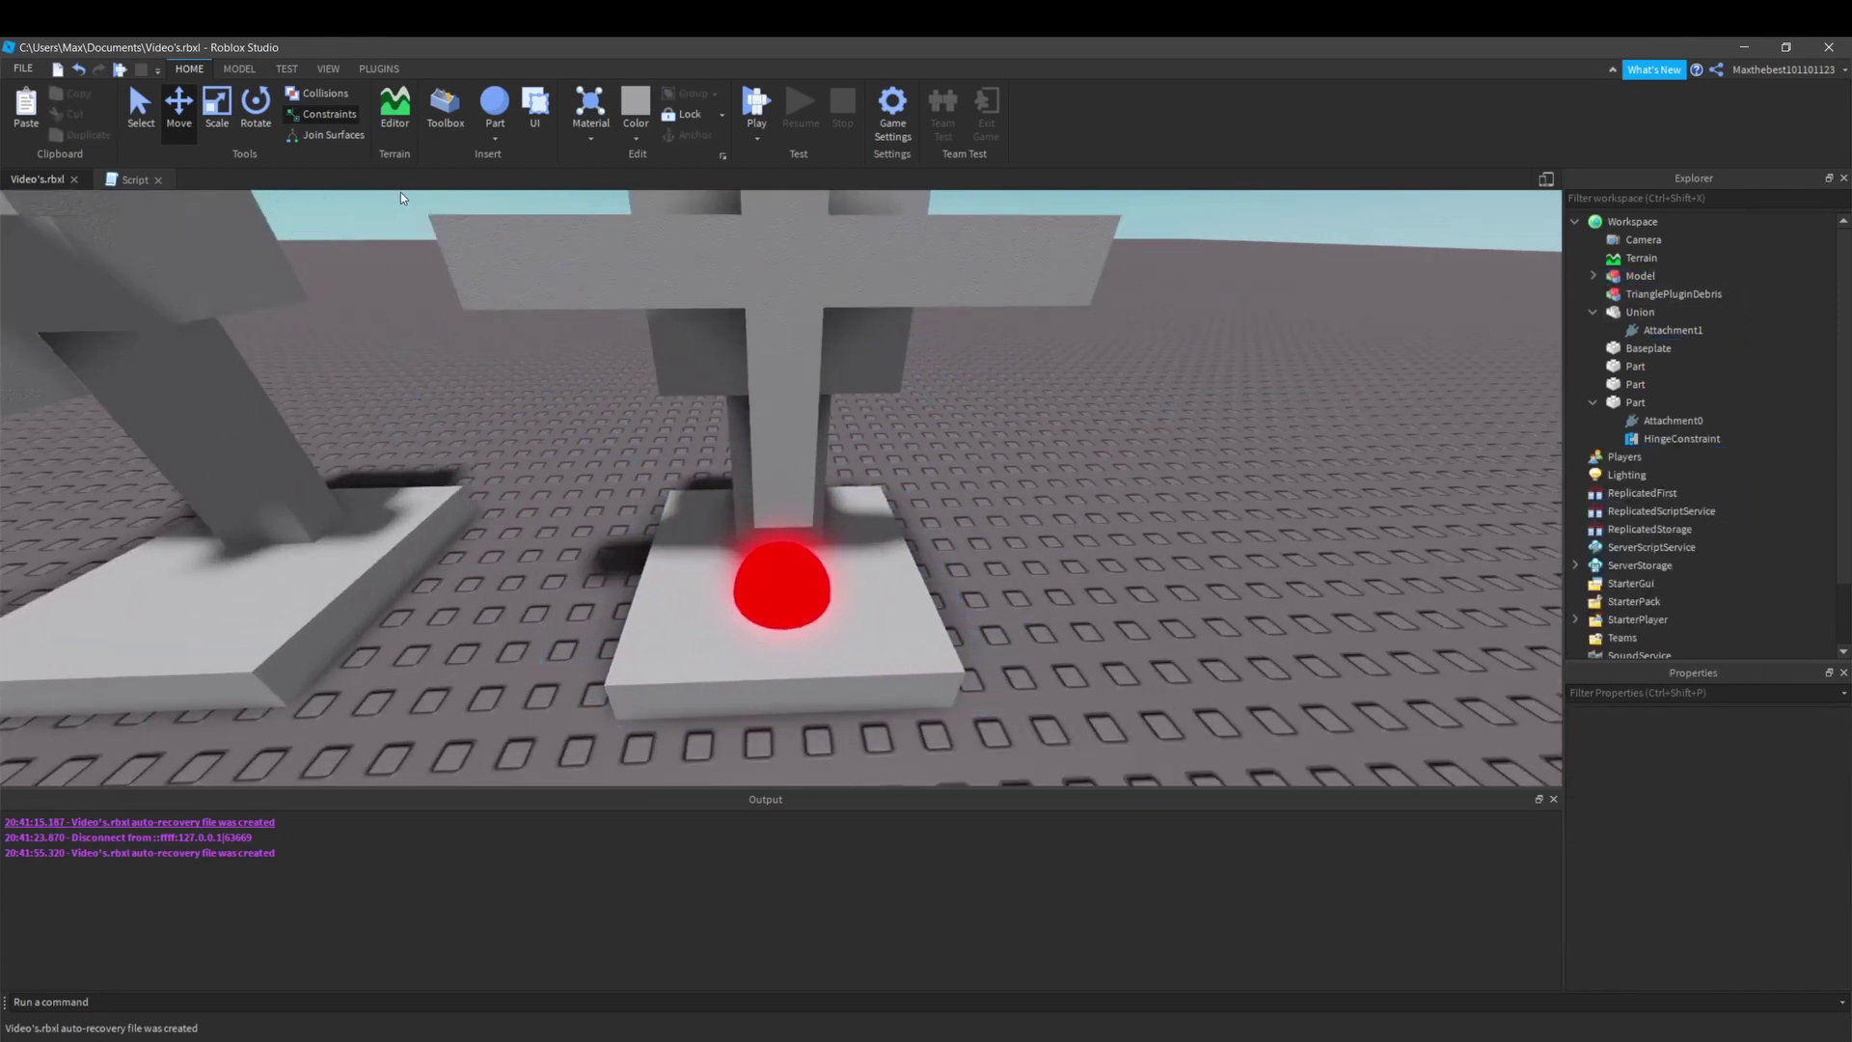
# Replace the script's Hello world print line with script.Parent.
pyautogui.click(111, 179)
pyautogui.moveTo(169, 202); pyautogui.dragTo(49, 202)
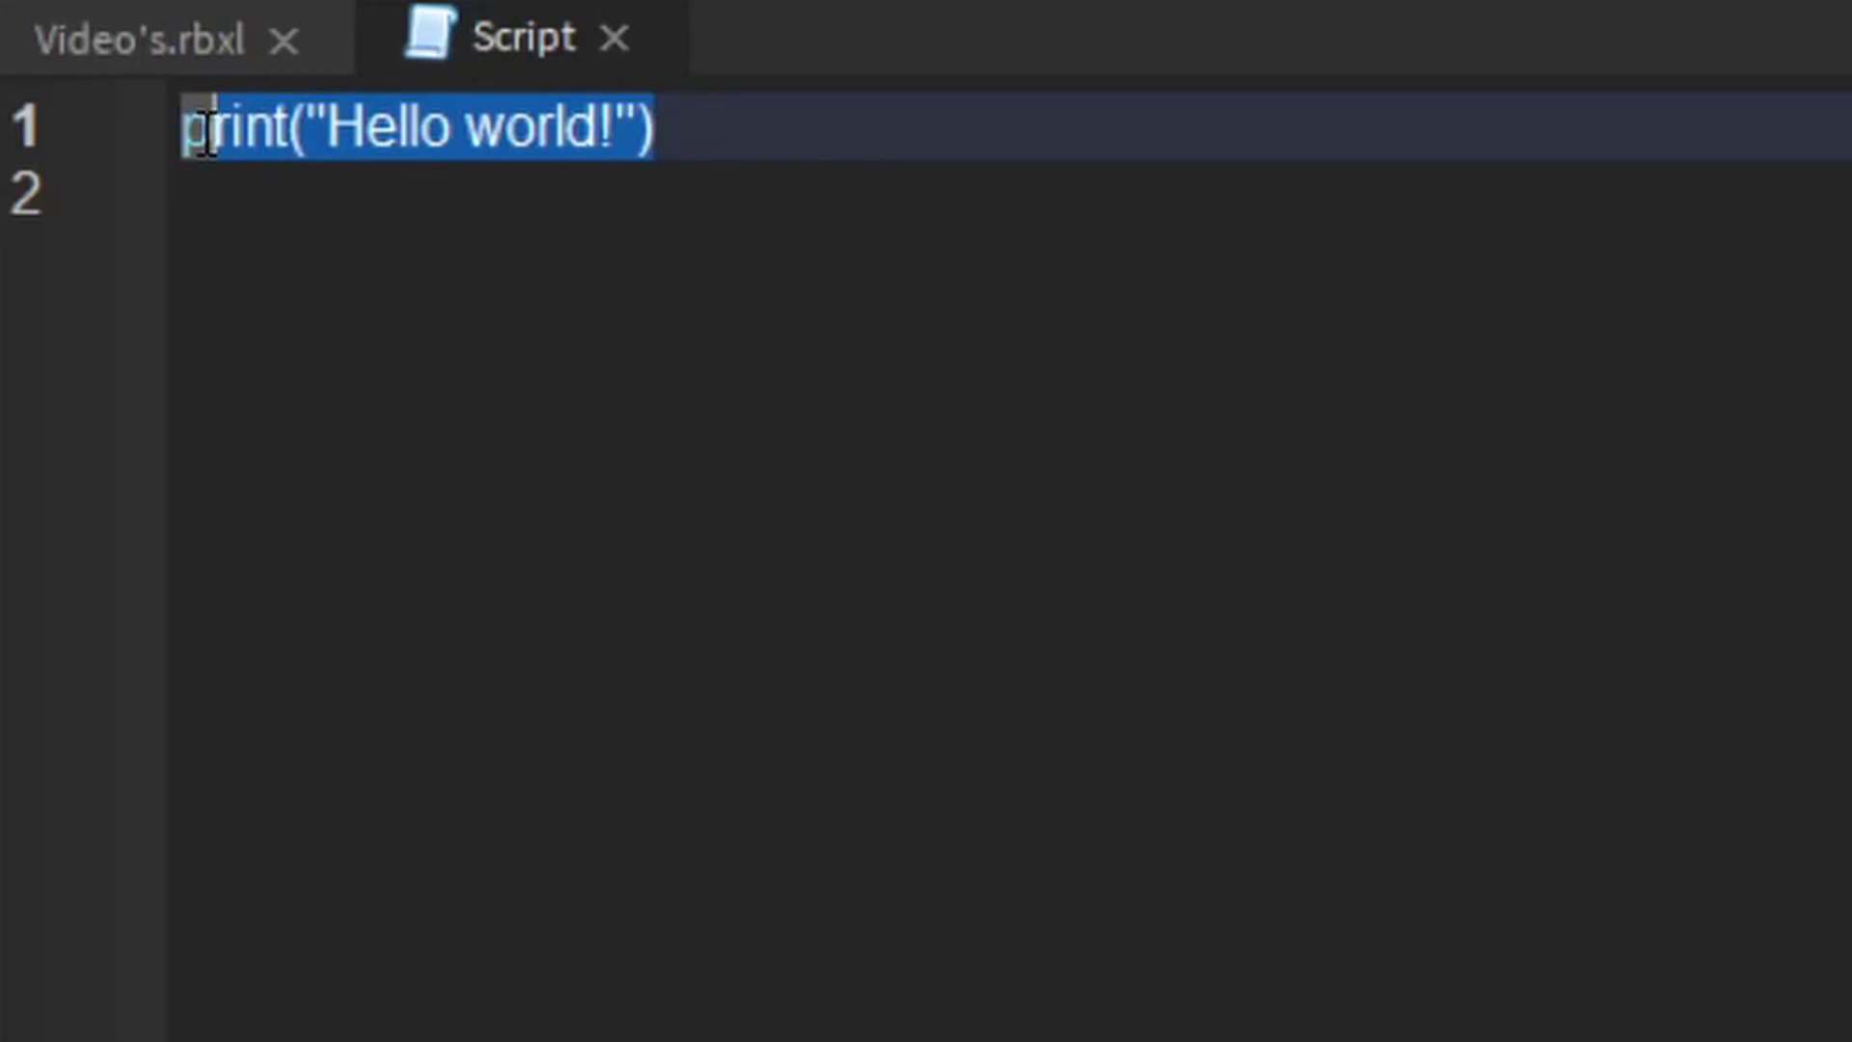
pyautogui.press('BackSpace')
pyautogui.write('script.Parent')
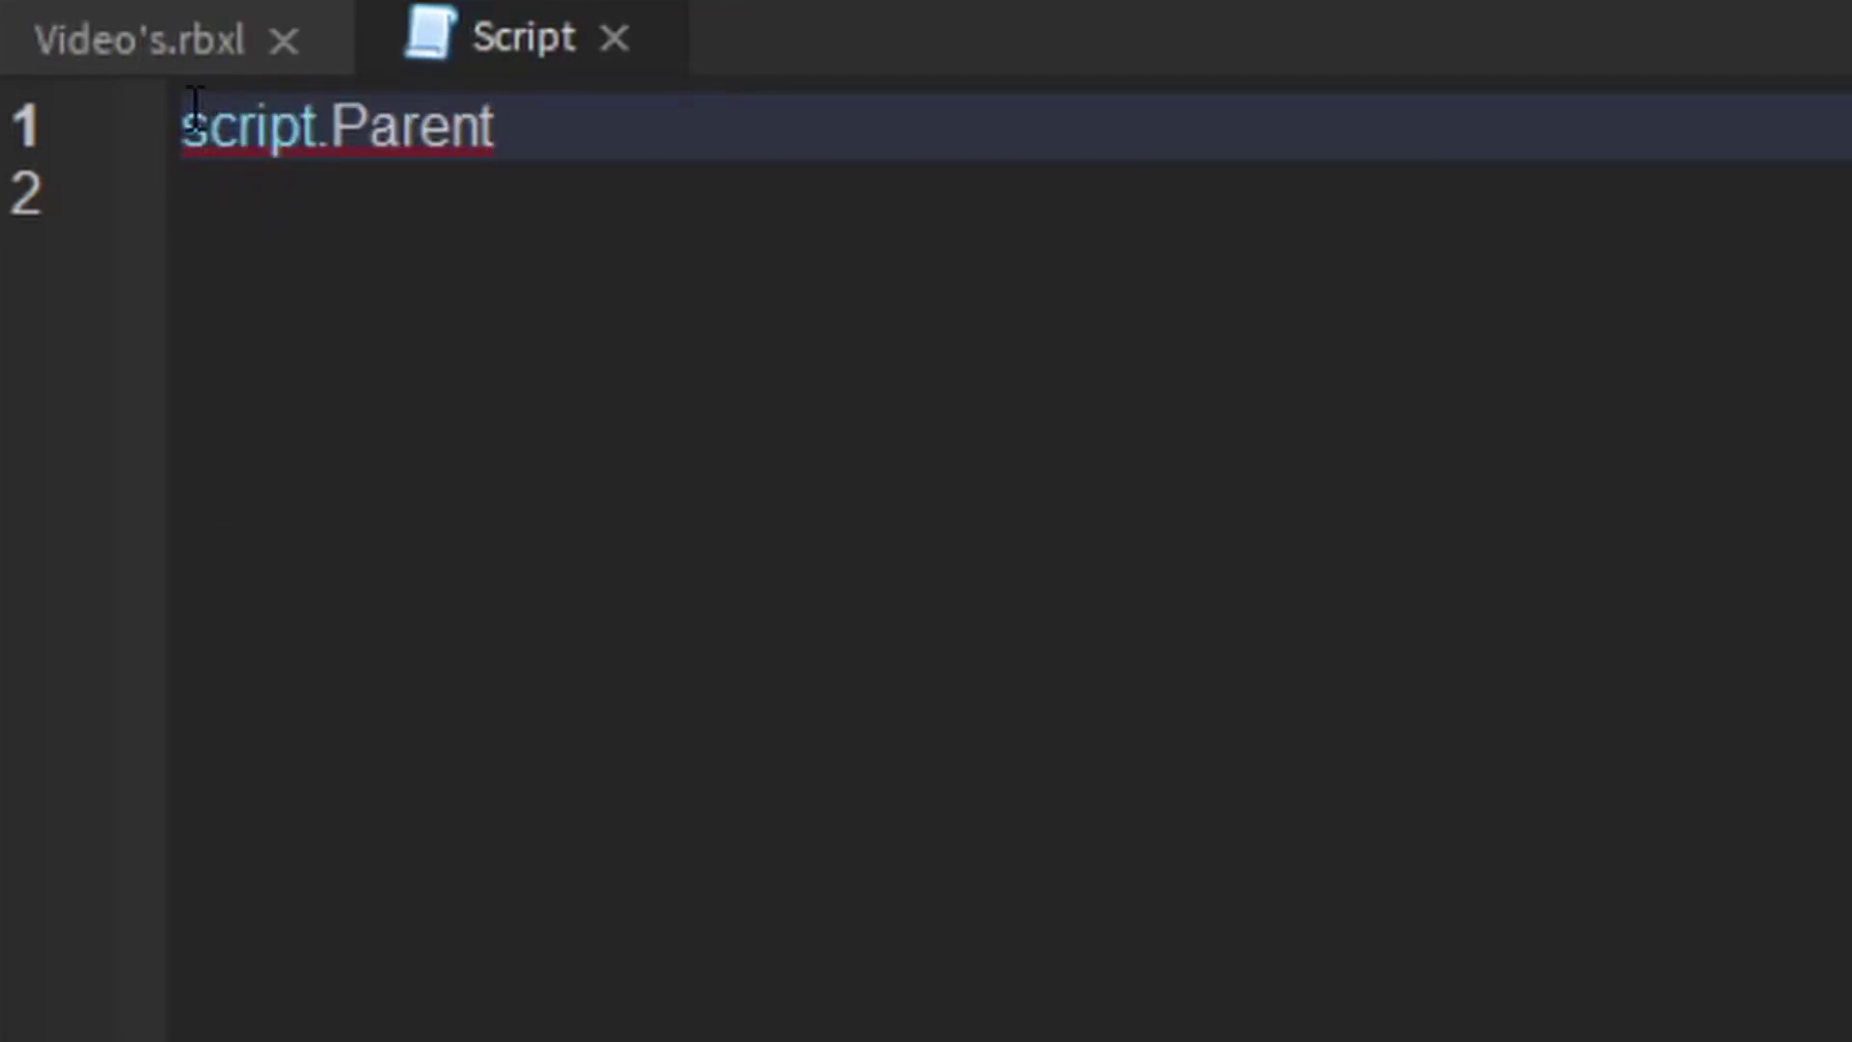
pyautogui.click(139, 39)
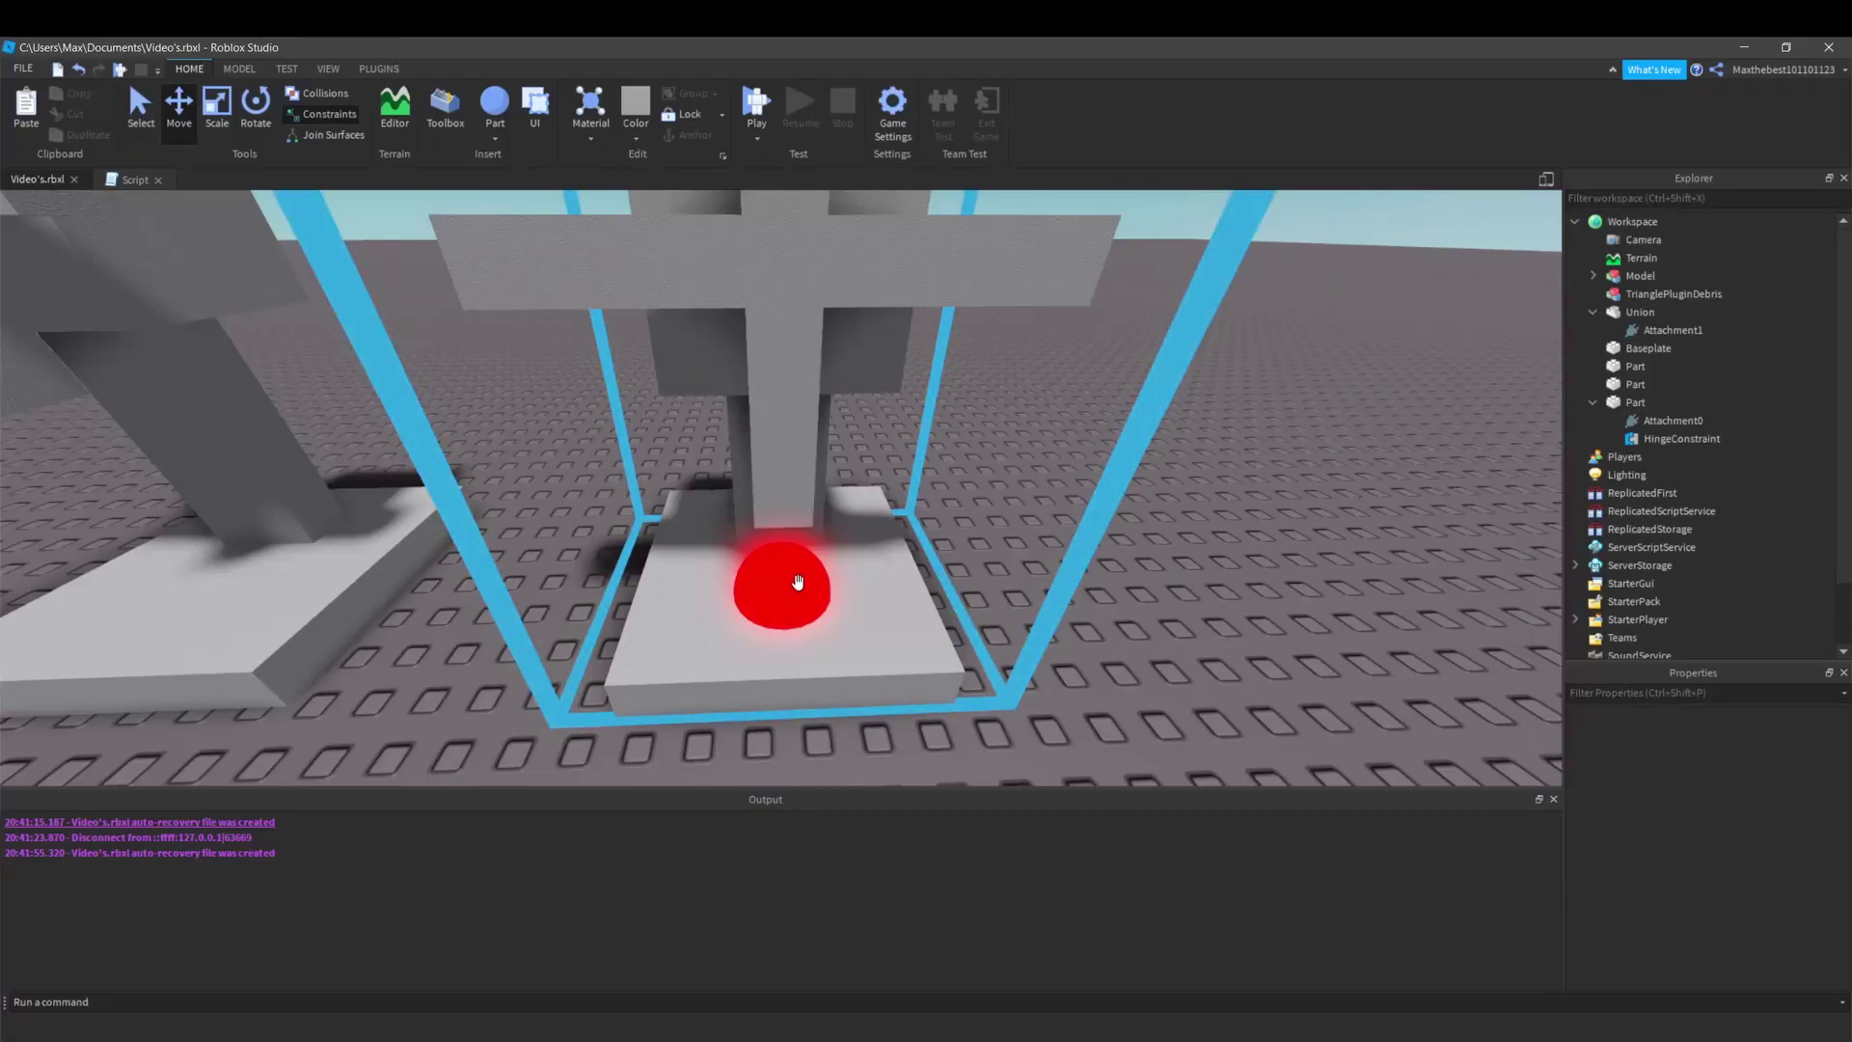
# Insert a ClickDetector into the button part inside the Model.
pyautogui.click(1640, 276)
pyautogui.click(1593, 275)
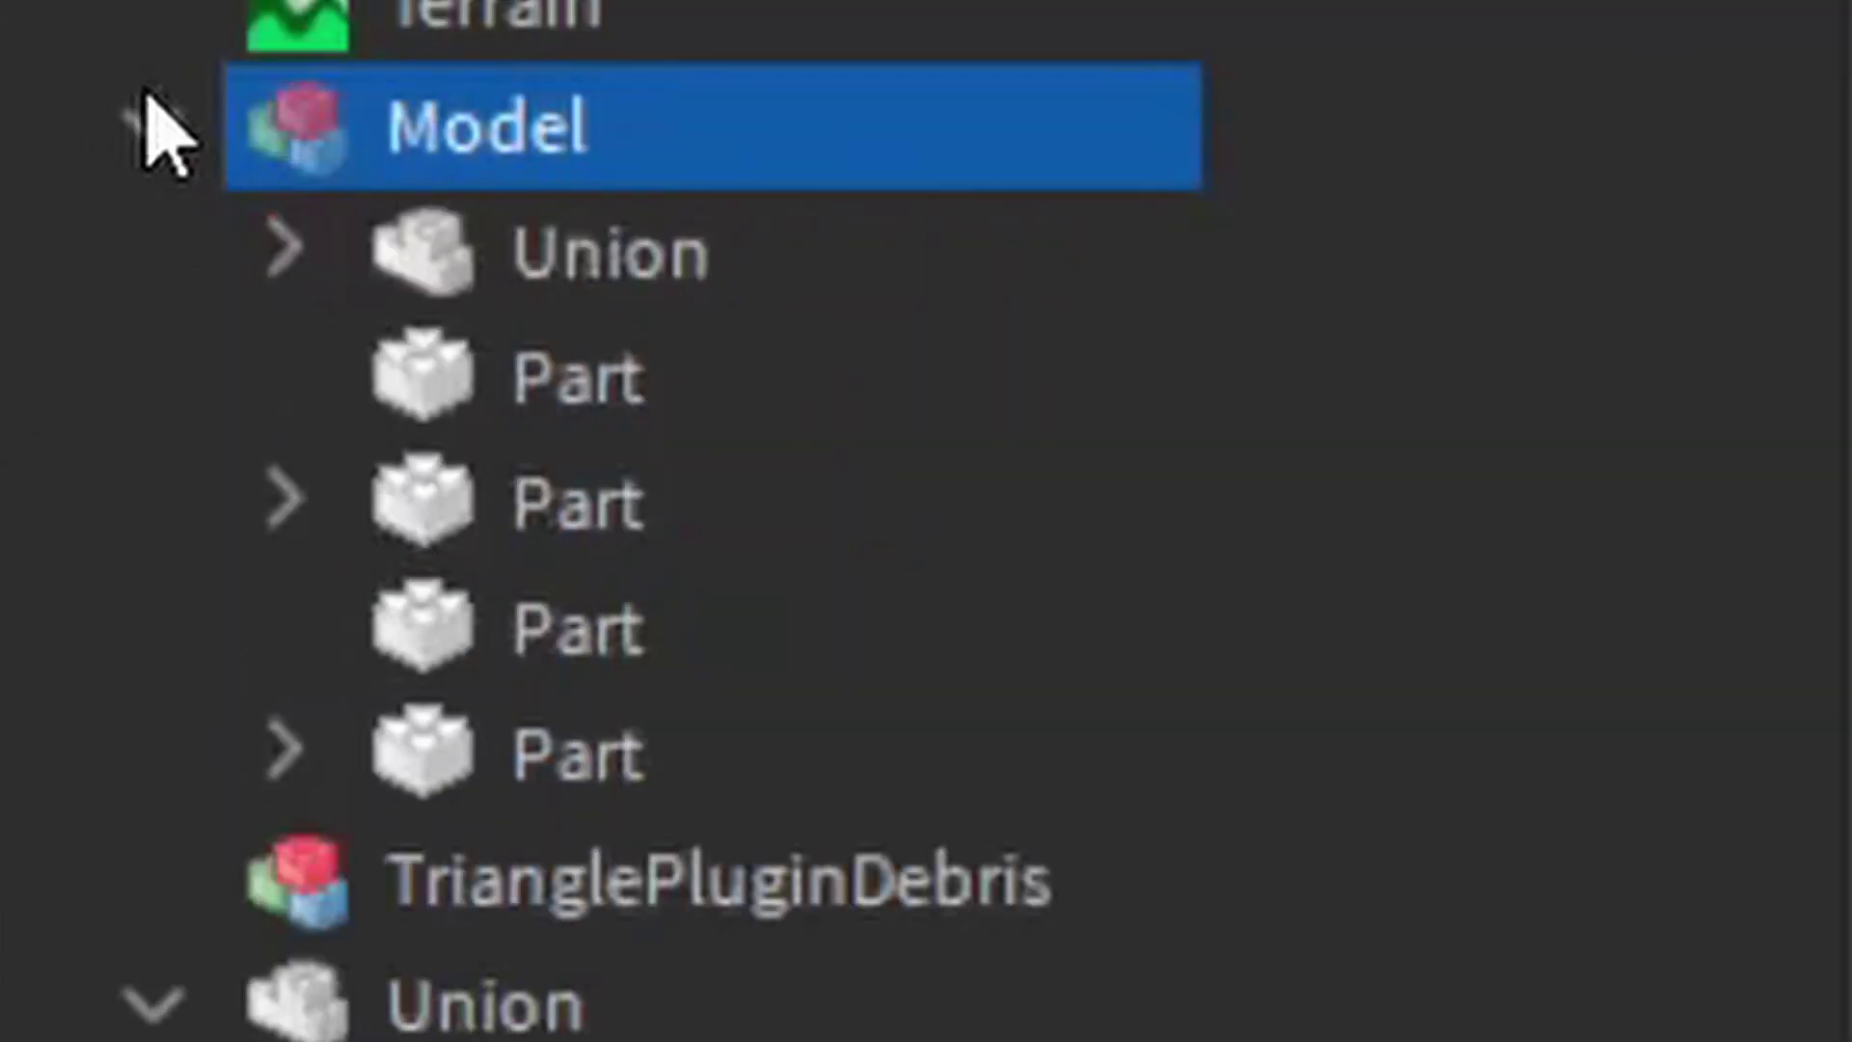
pyautogui.click(514, 751)
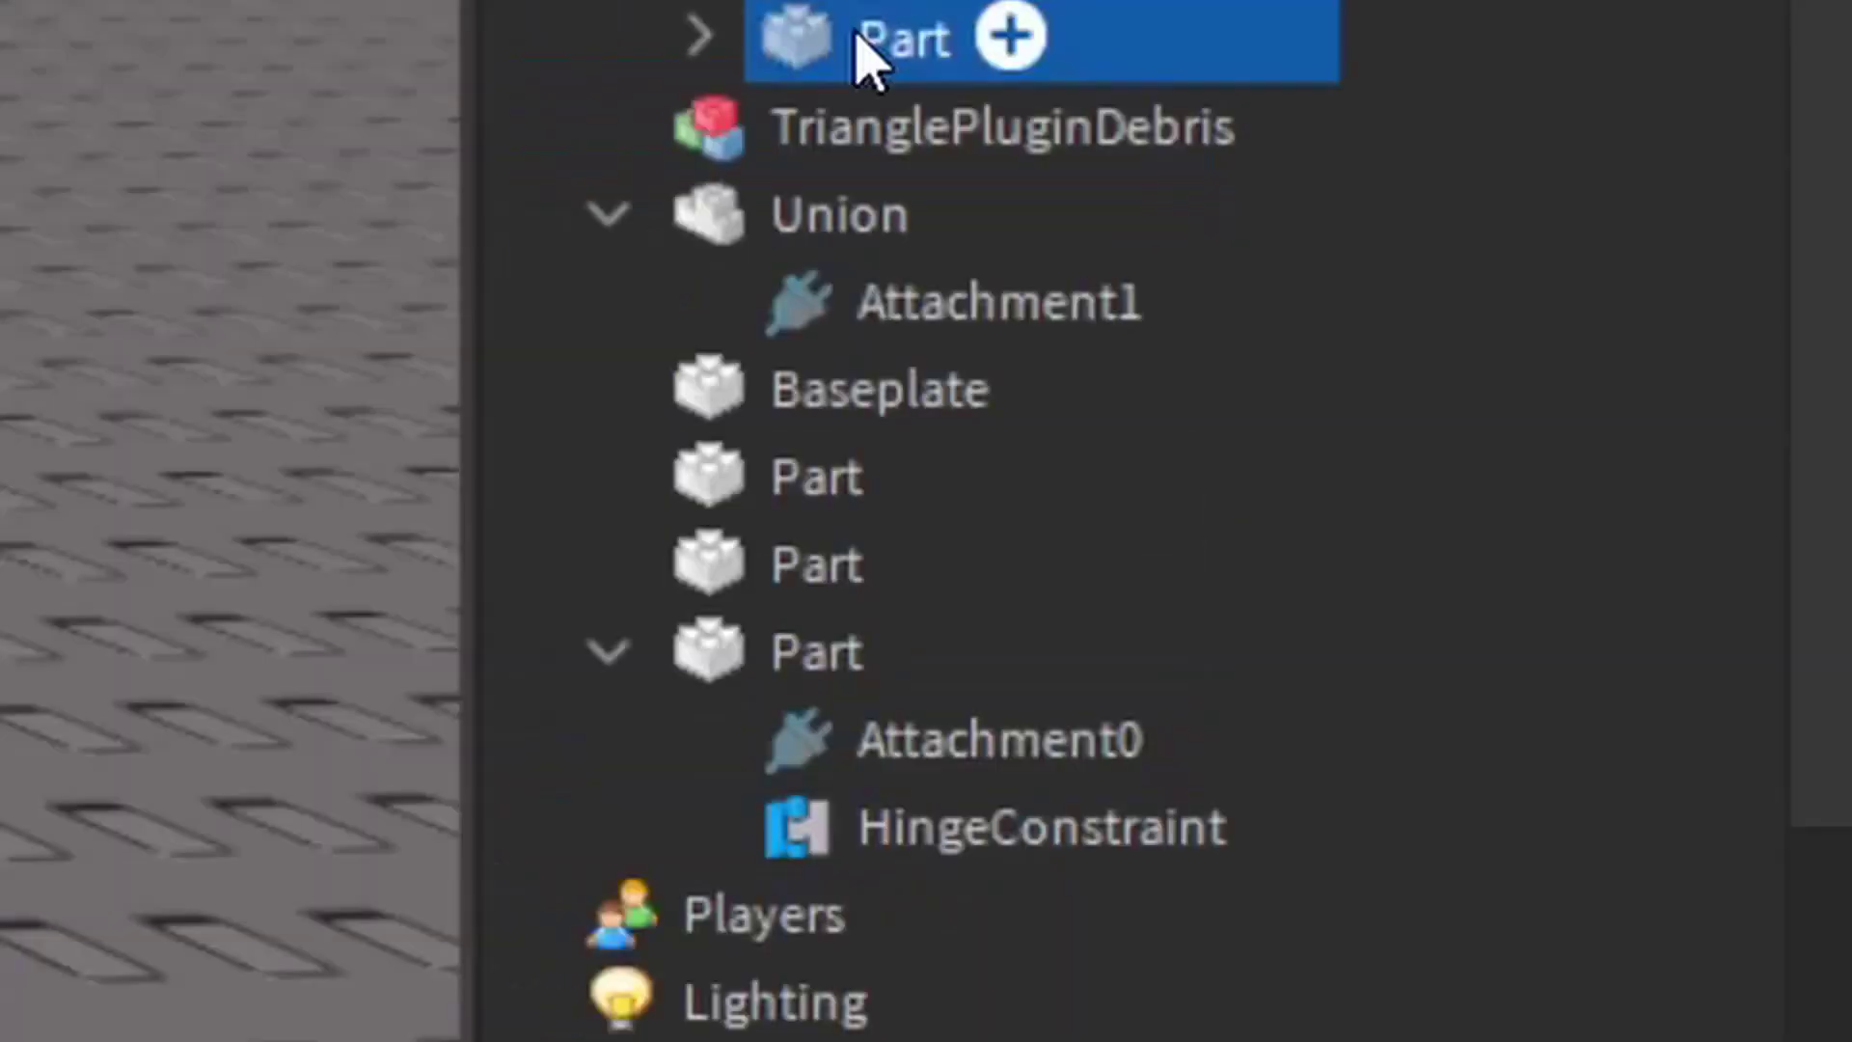
pyautogui.click(699, 39)
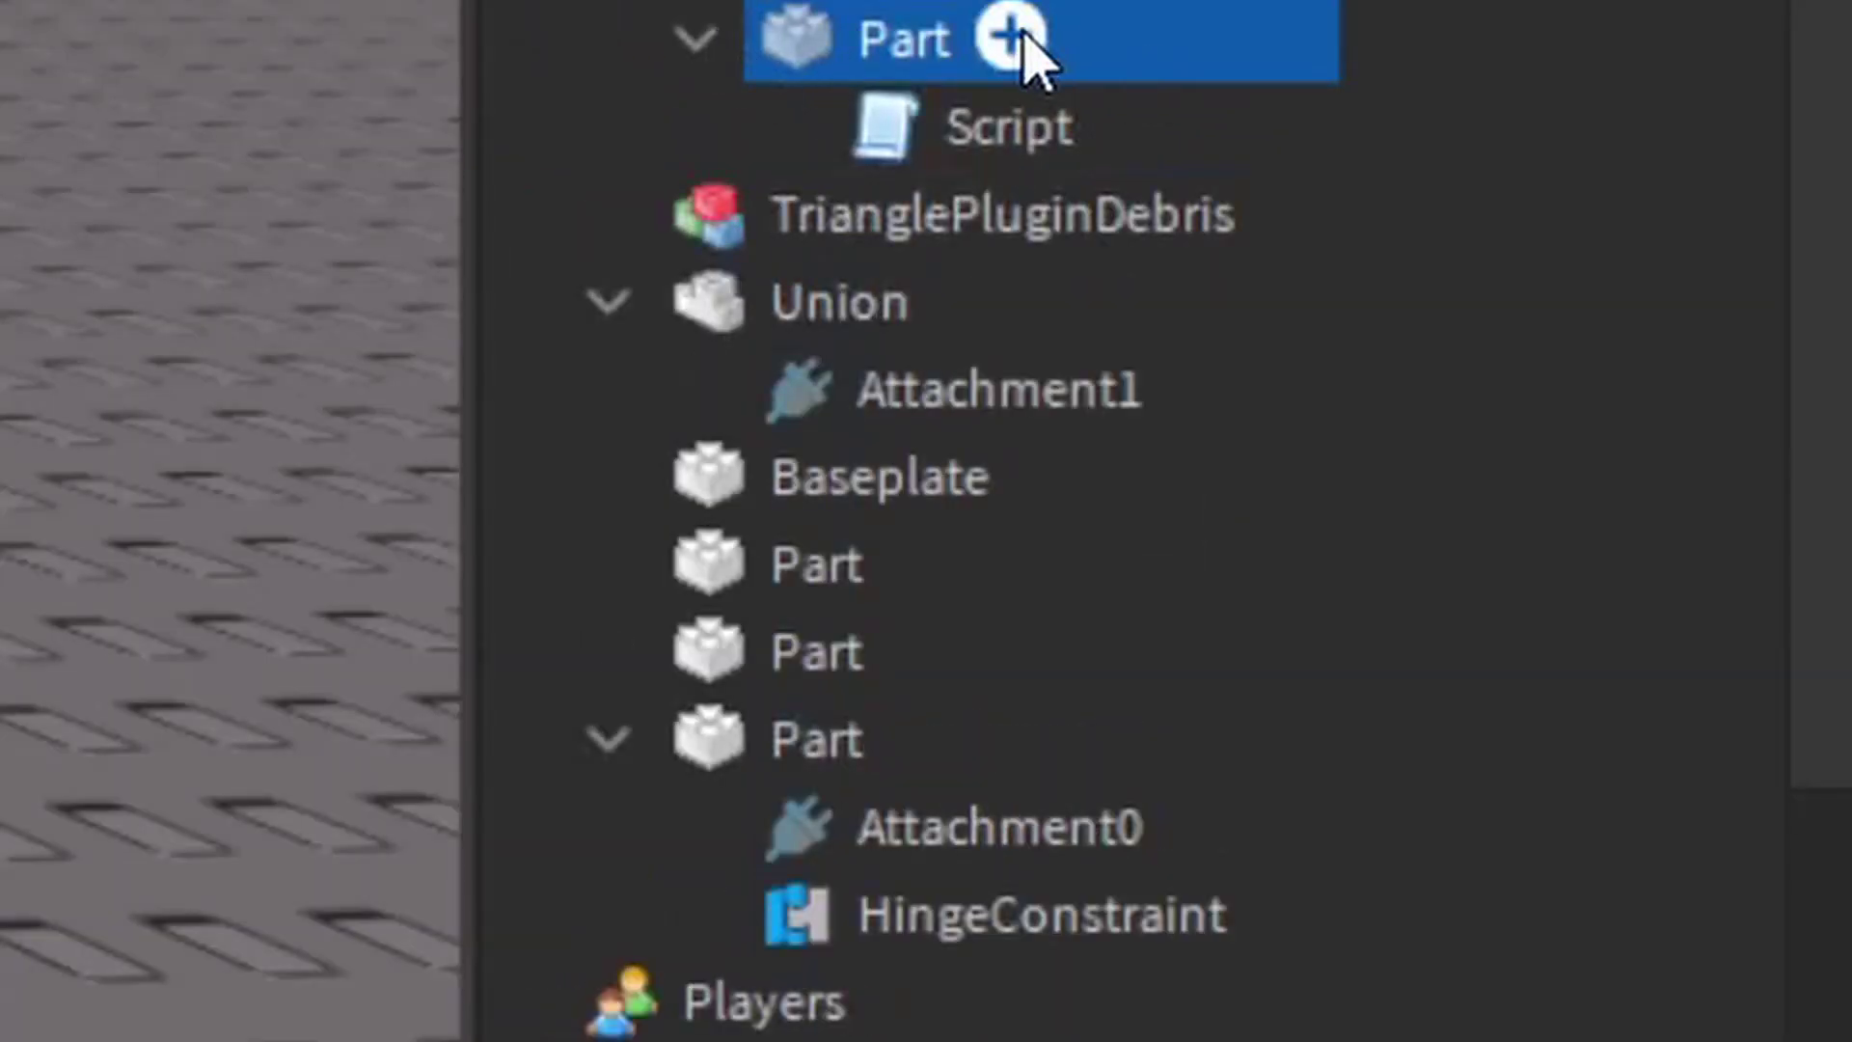
pyautogui.click(1017, 36)
pyautogui.click(797, 808)
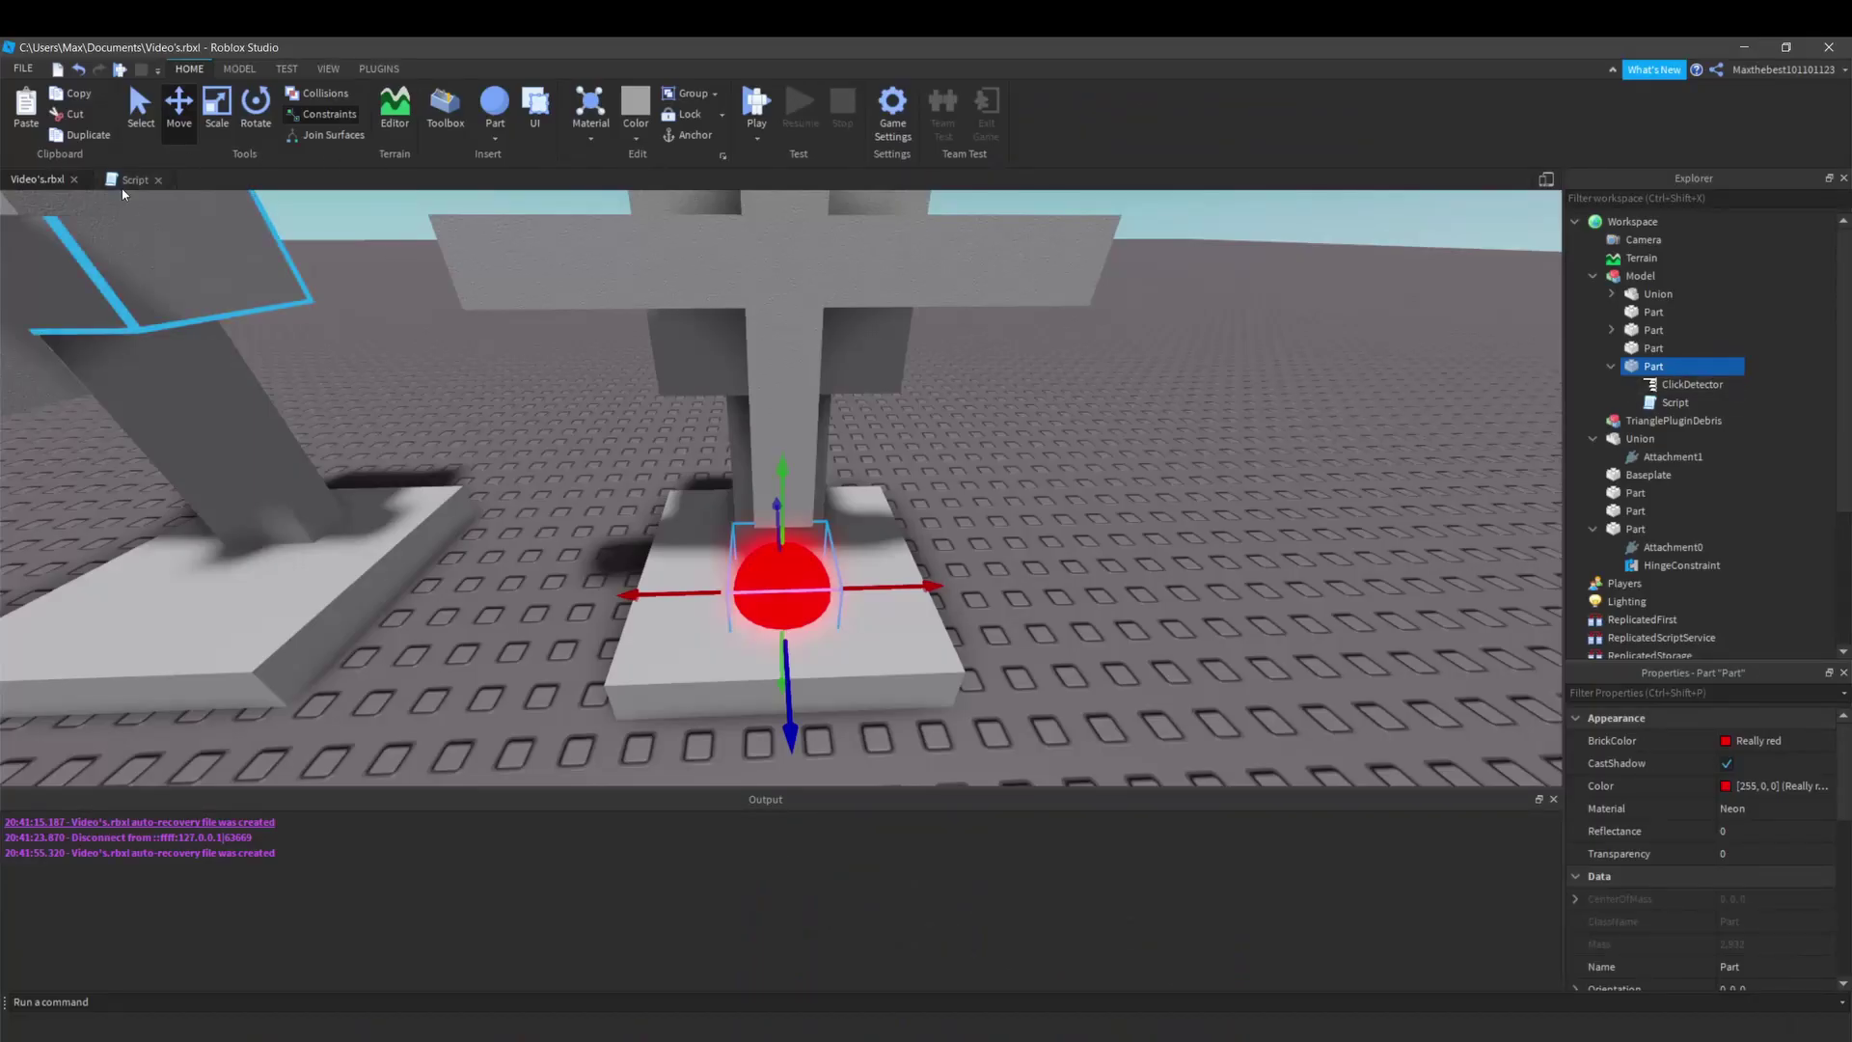
pyautogui.click(126, 182)
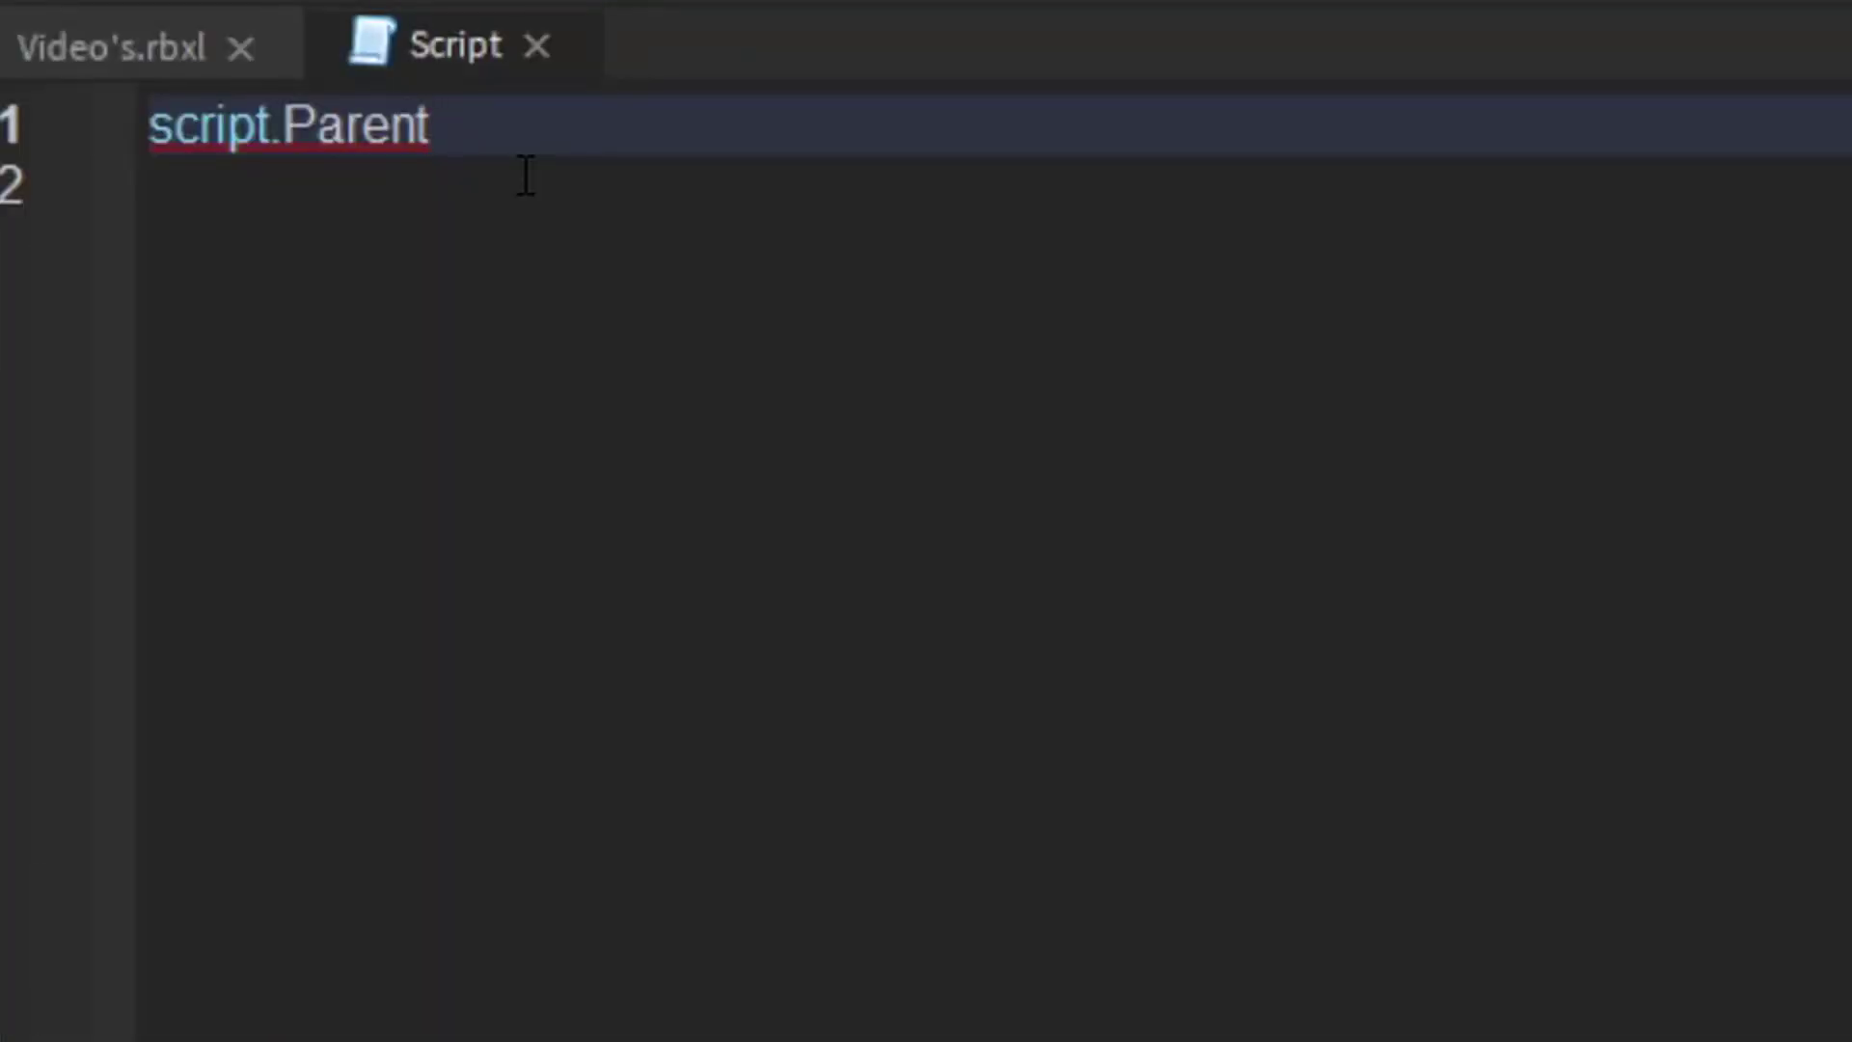
# Begin a ClickDetector.MouseClick:Connect(function() handler whose body starts with script.Parent.
pyautogui.write('li')
pyautogui.press('Tab')
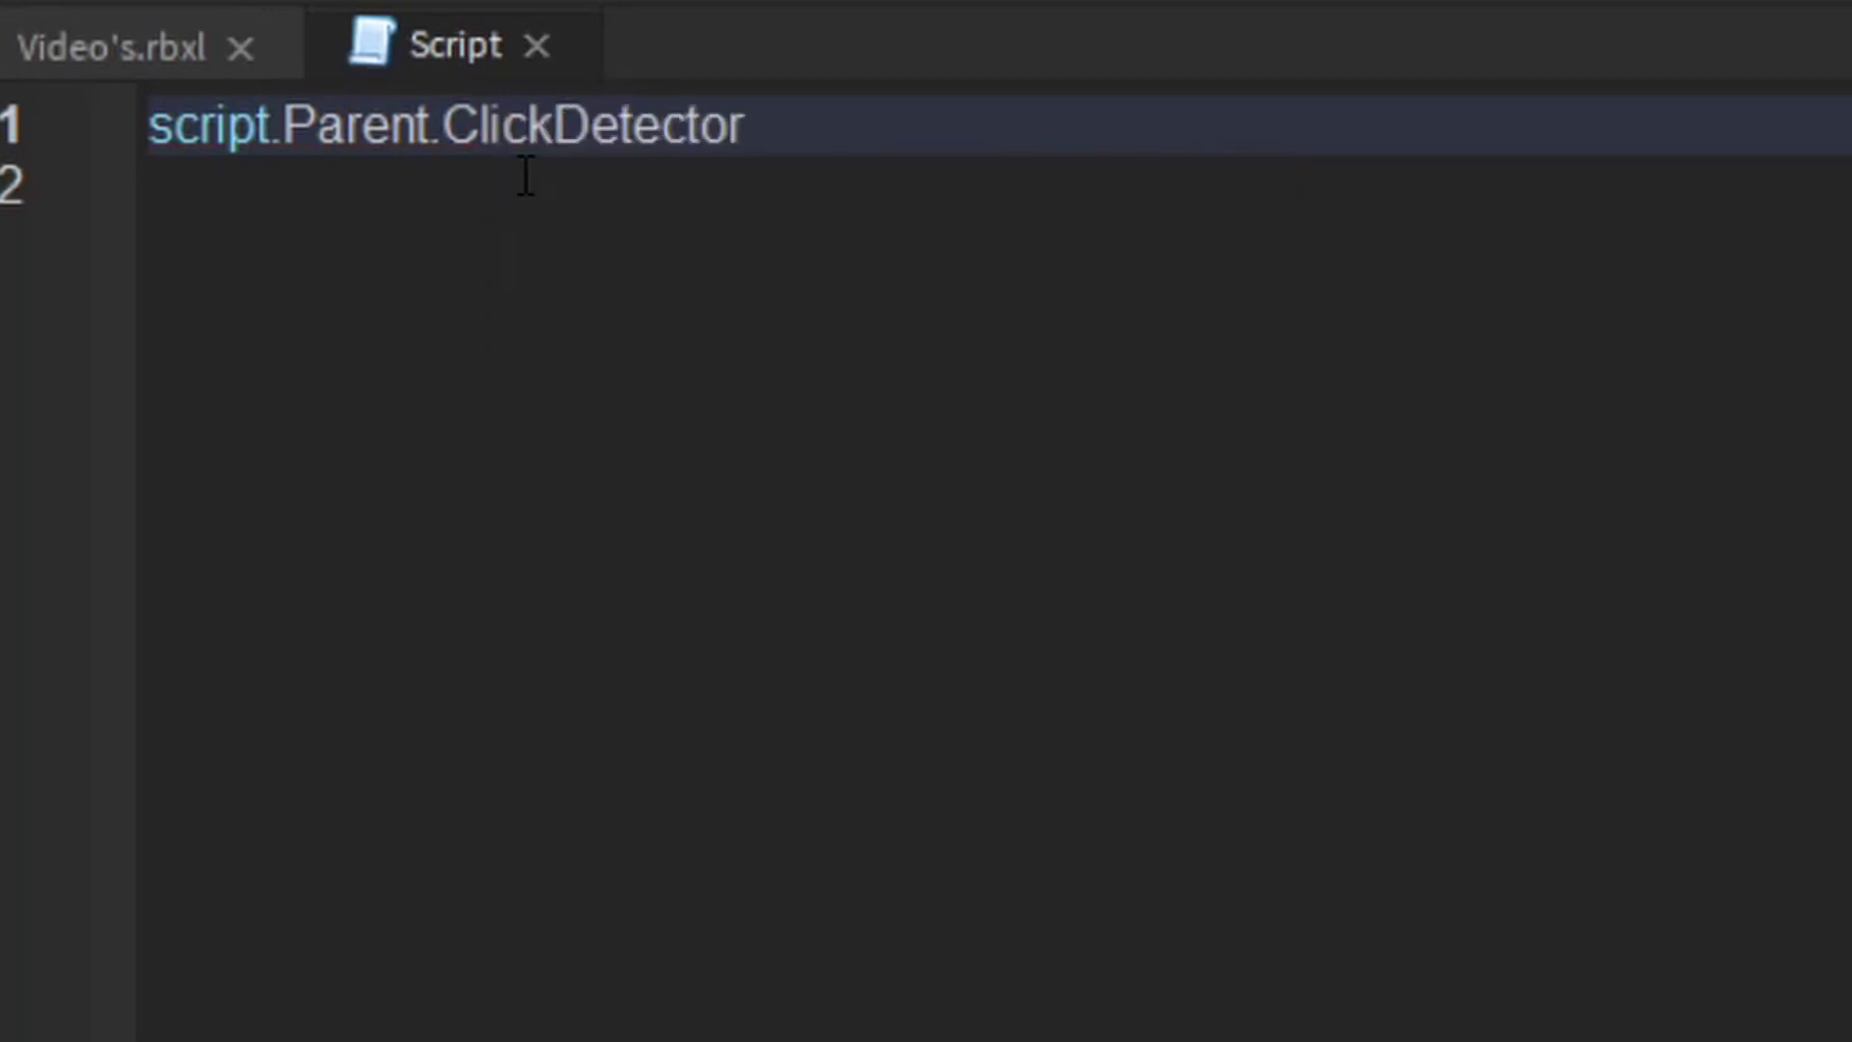
pyautogui.write('.mo')
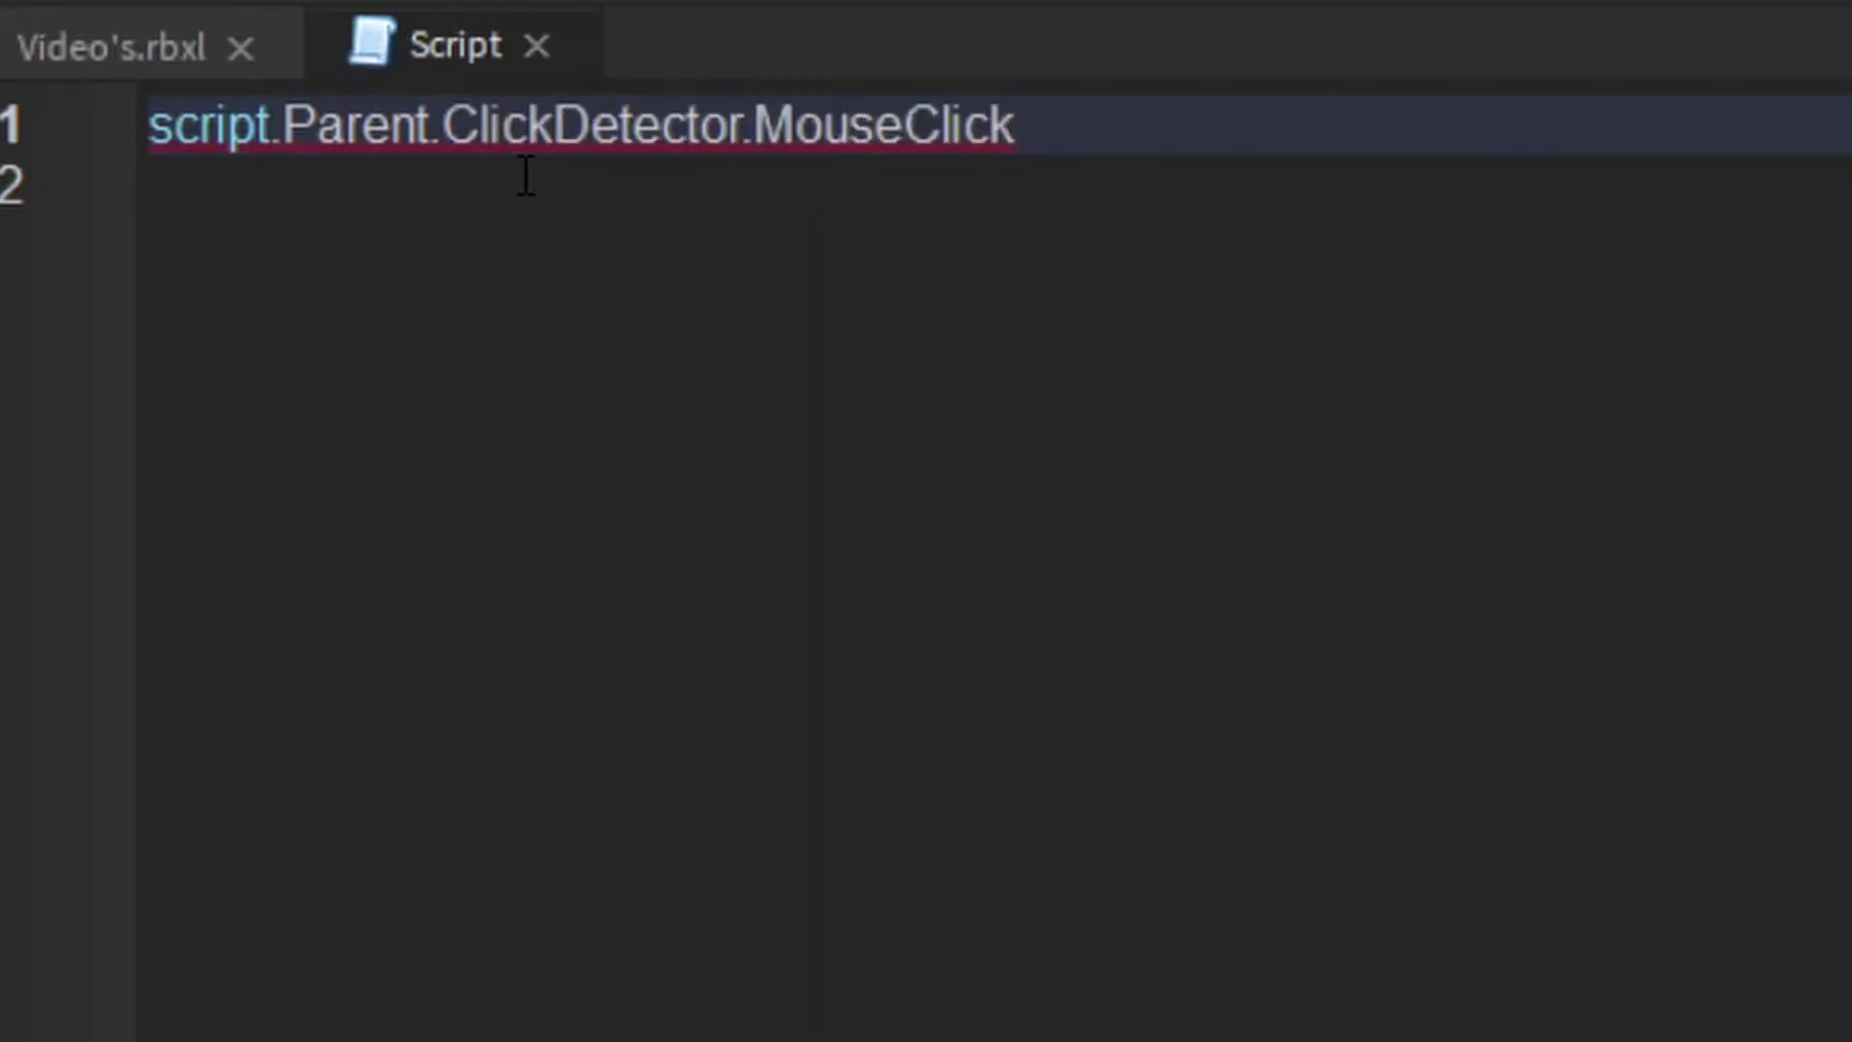
pyautogui.write(':')
pyautogui.press('Tab')
pyautogui.write('function')
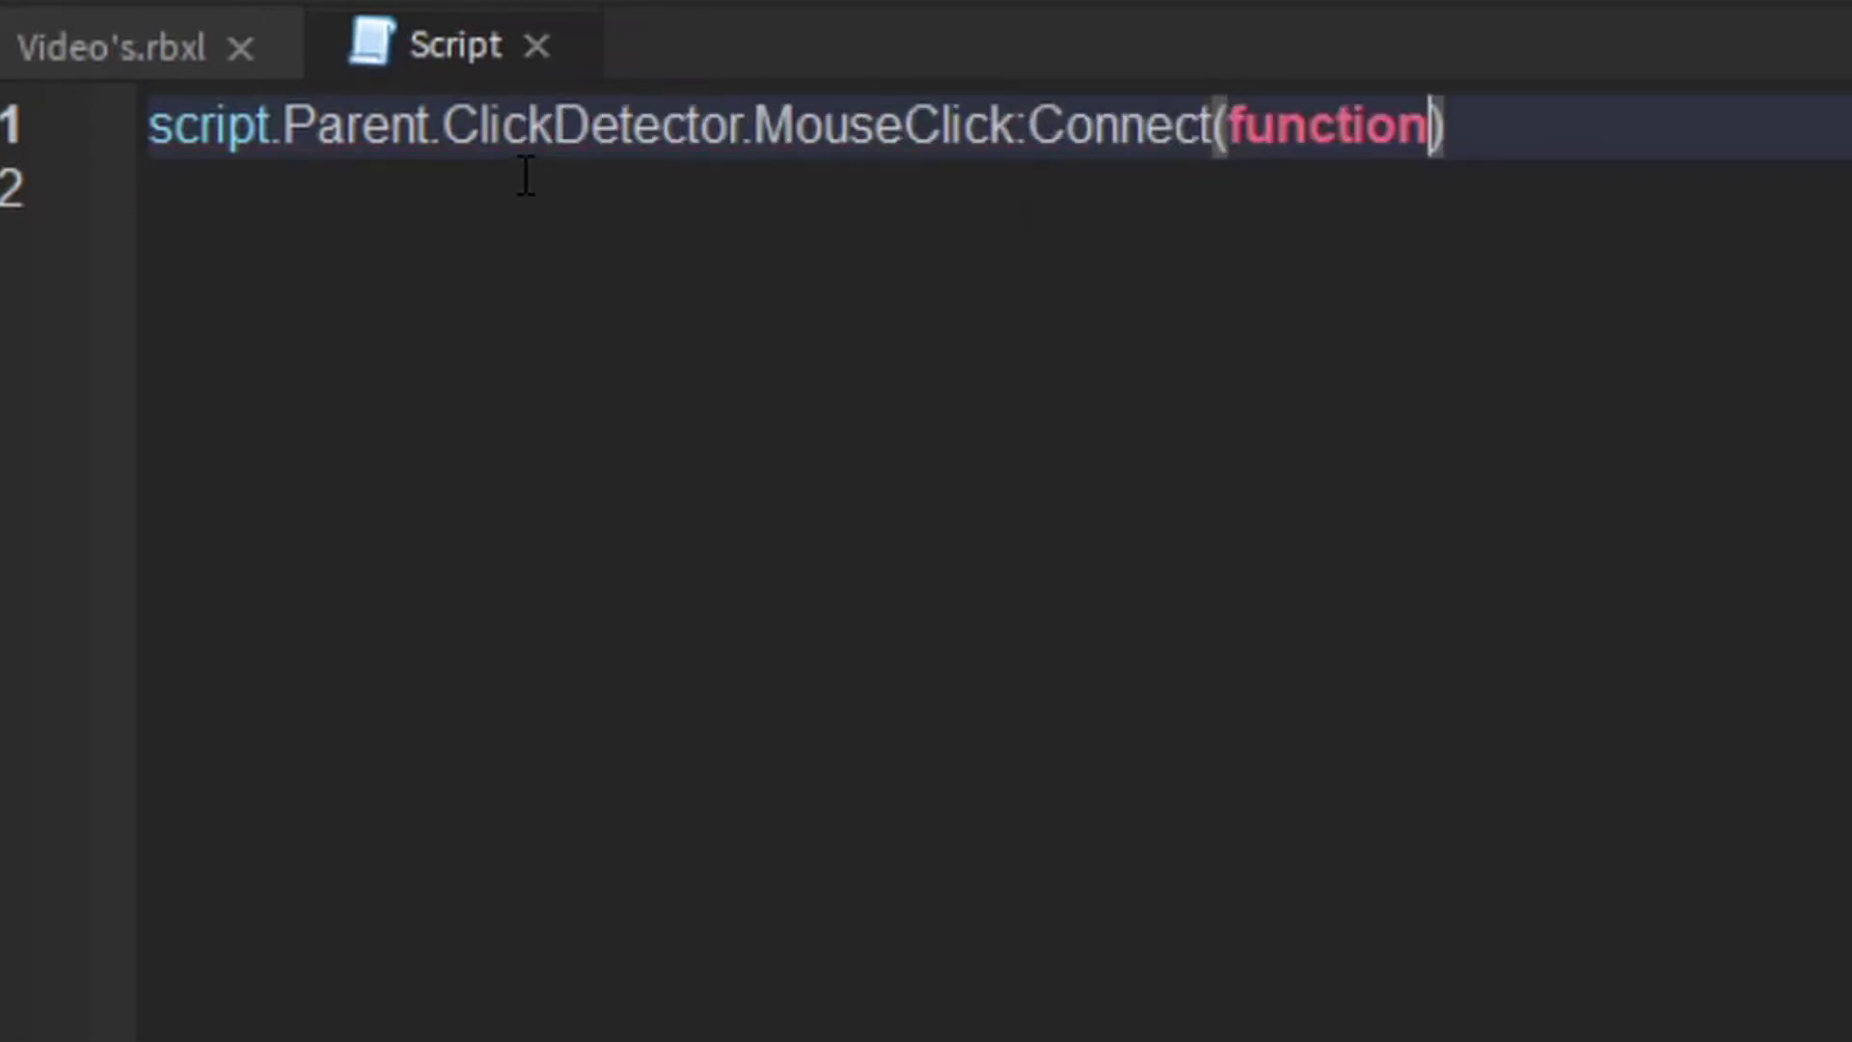
pyautogui.press('Right')
pyautogui.press('BackSpace')
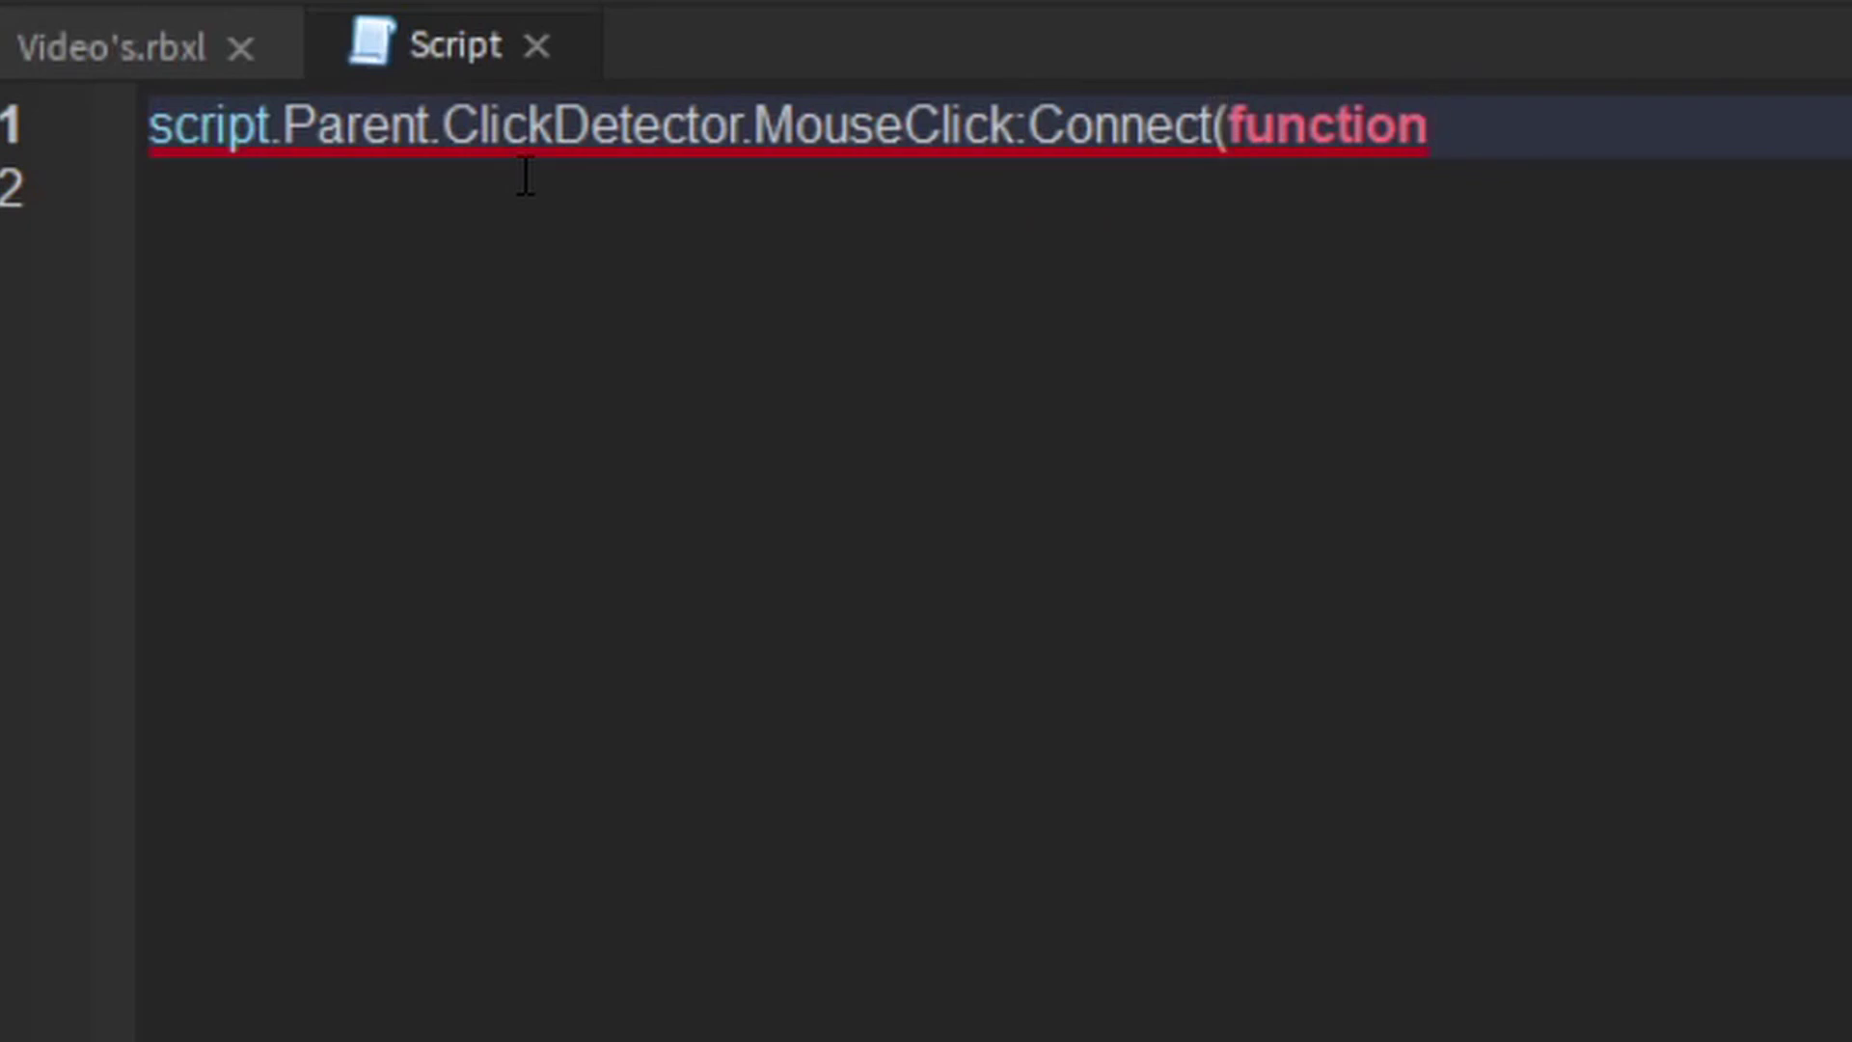
pyautogui.write('()')
pyautogui.press('Return')
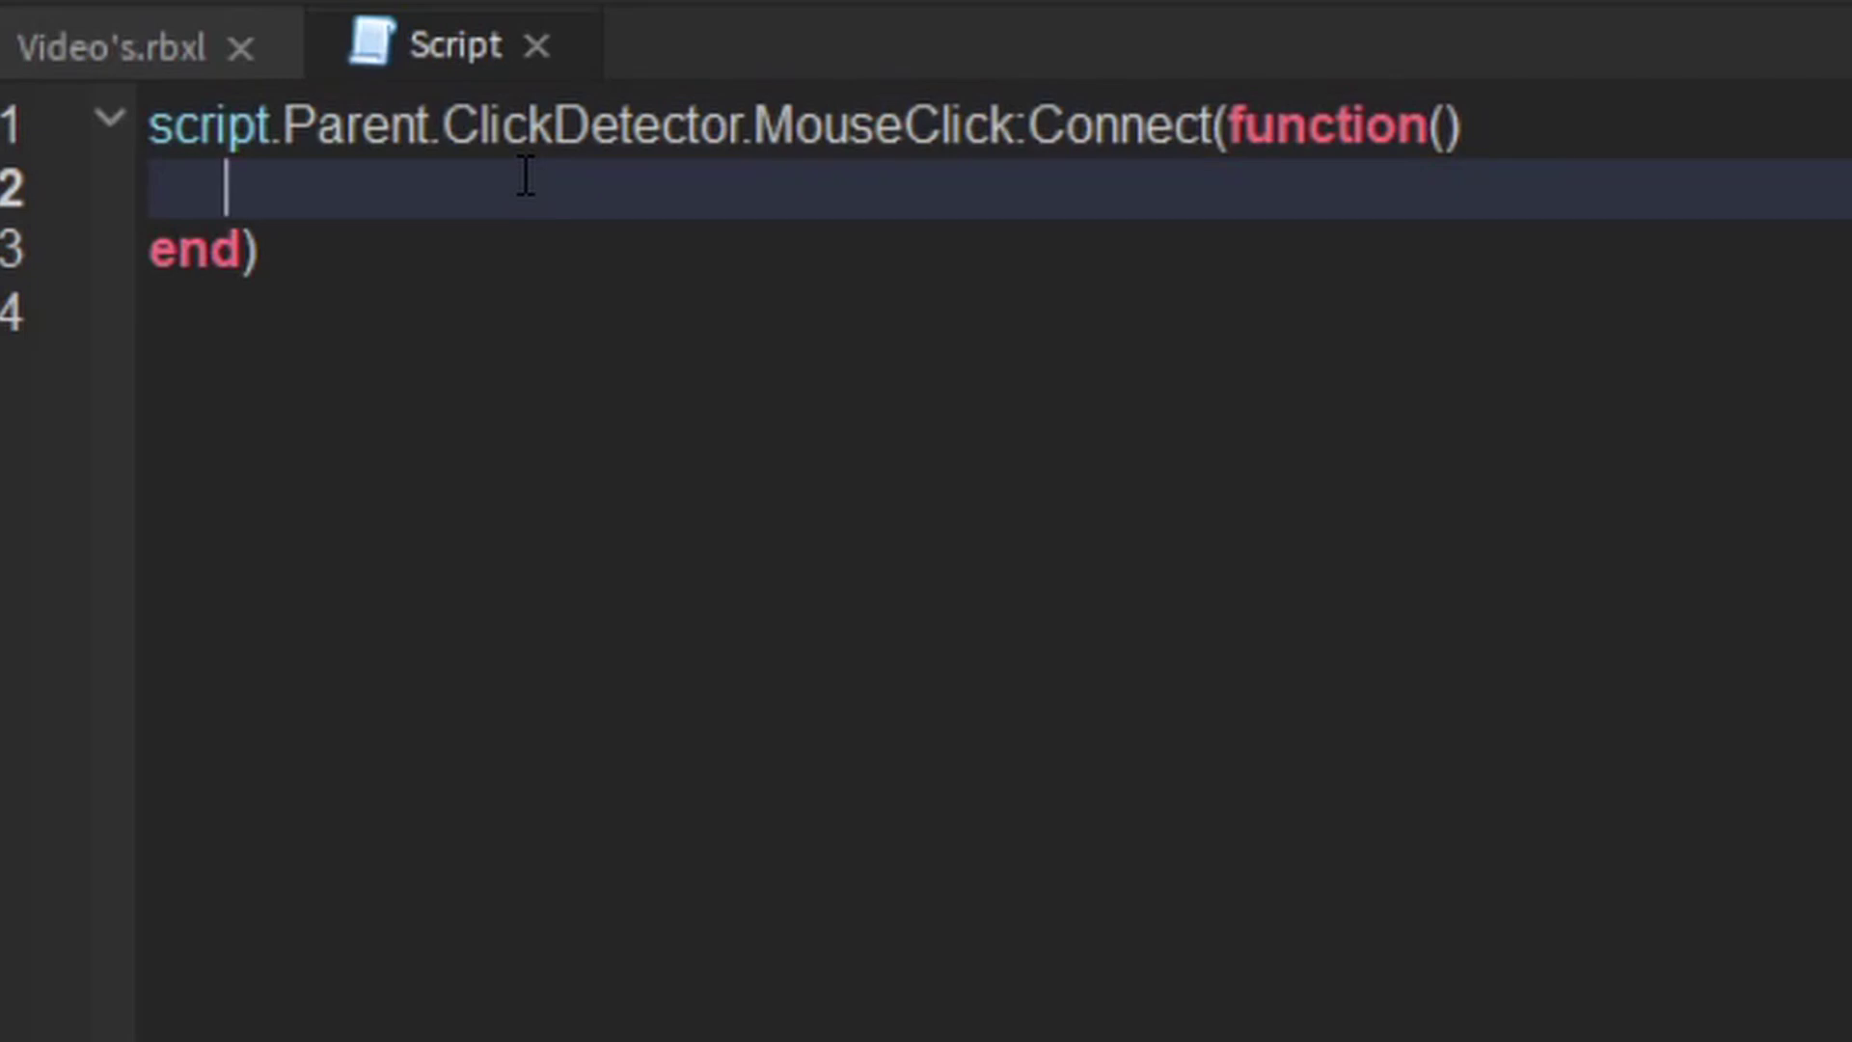
pyautogui.write('script')
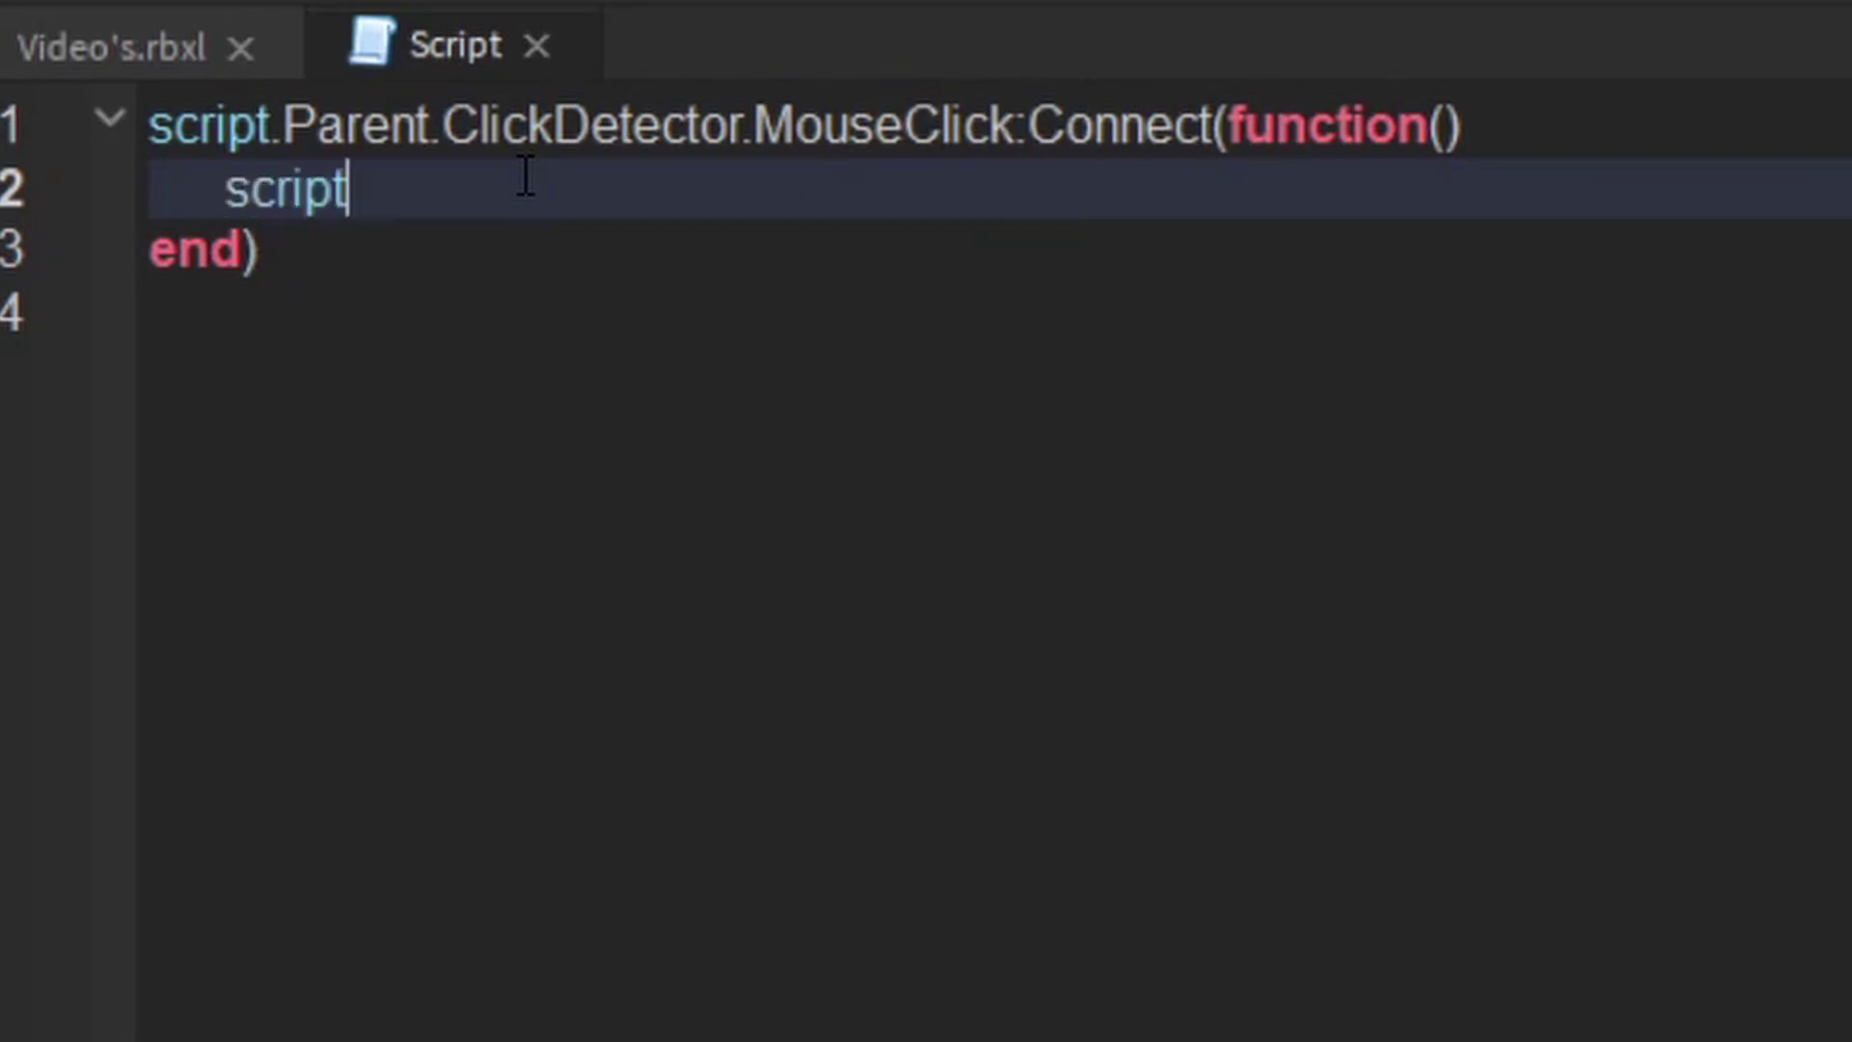
pyautogui.write('.Parent')
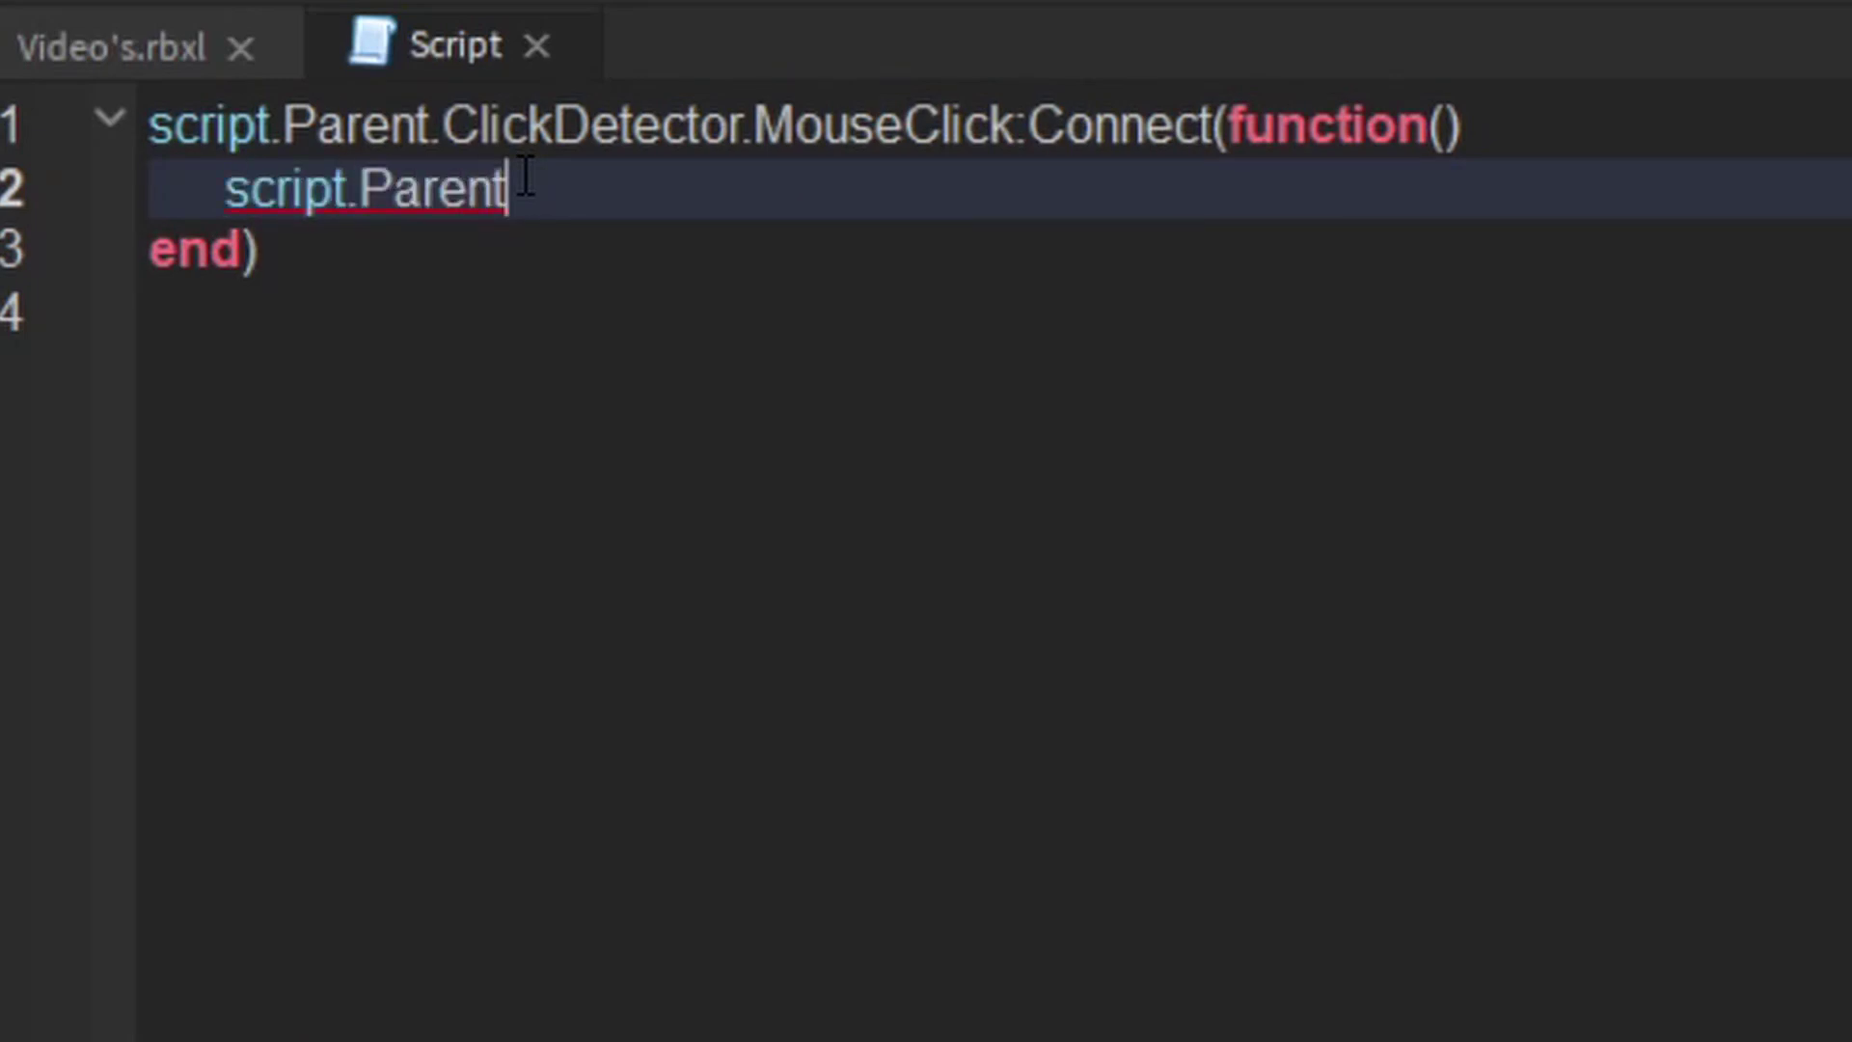
pyautogui.write('.un')
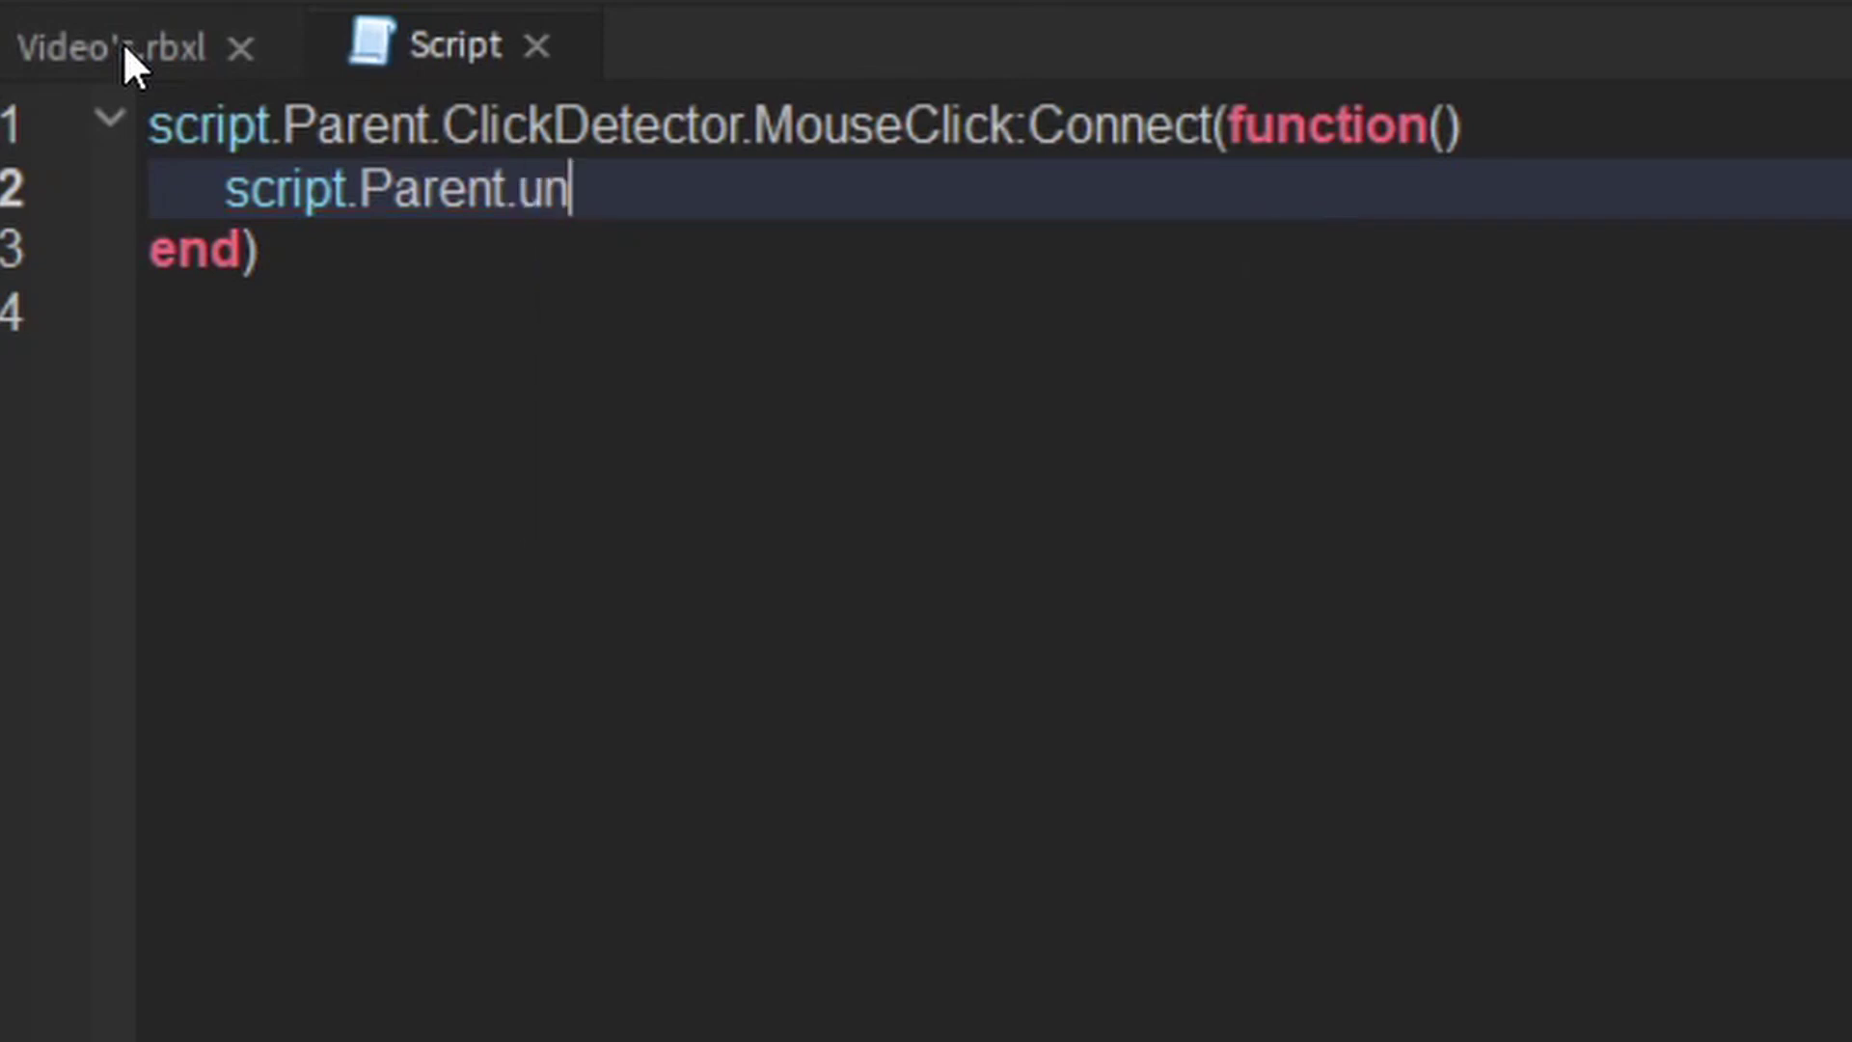
pyautogui.press('BackSpace')
pyautogui.press('BackSpace')
pyautogui.press('BackSpace')
pyautogui.write('.')
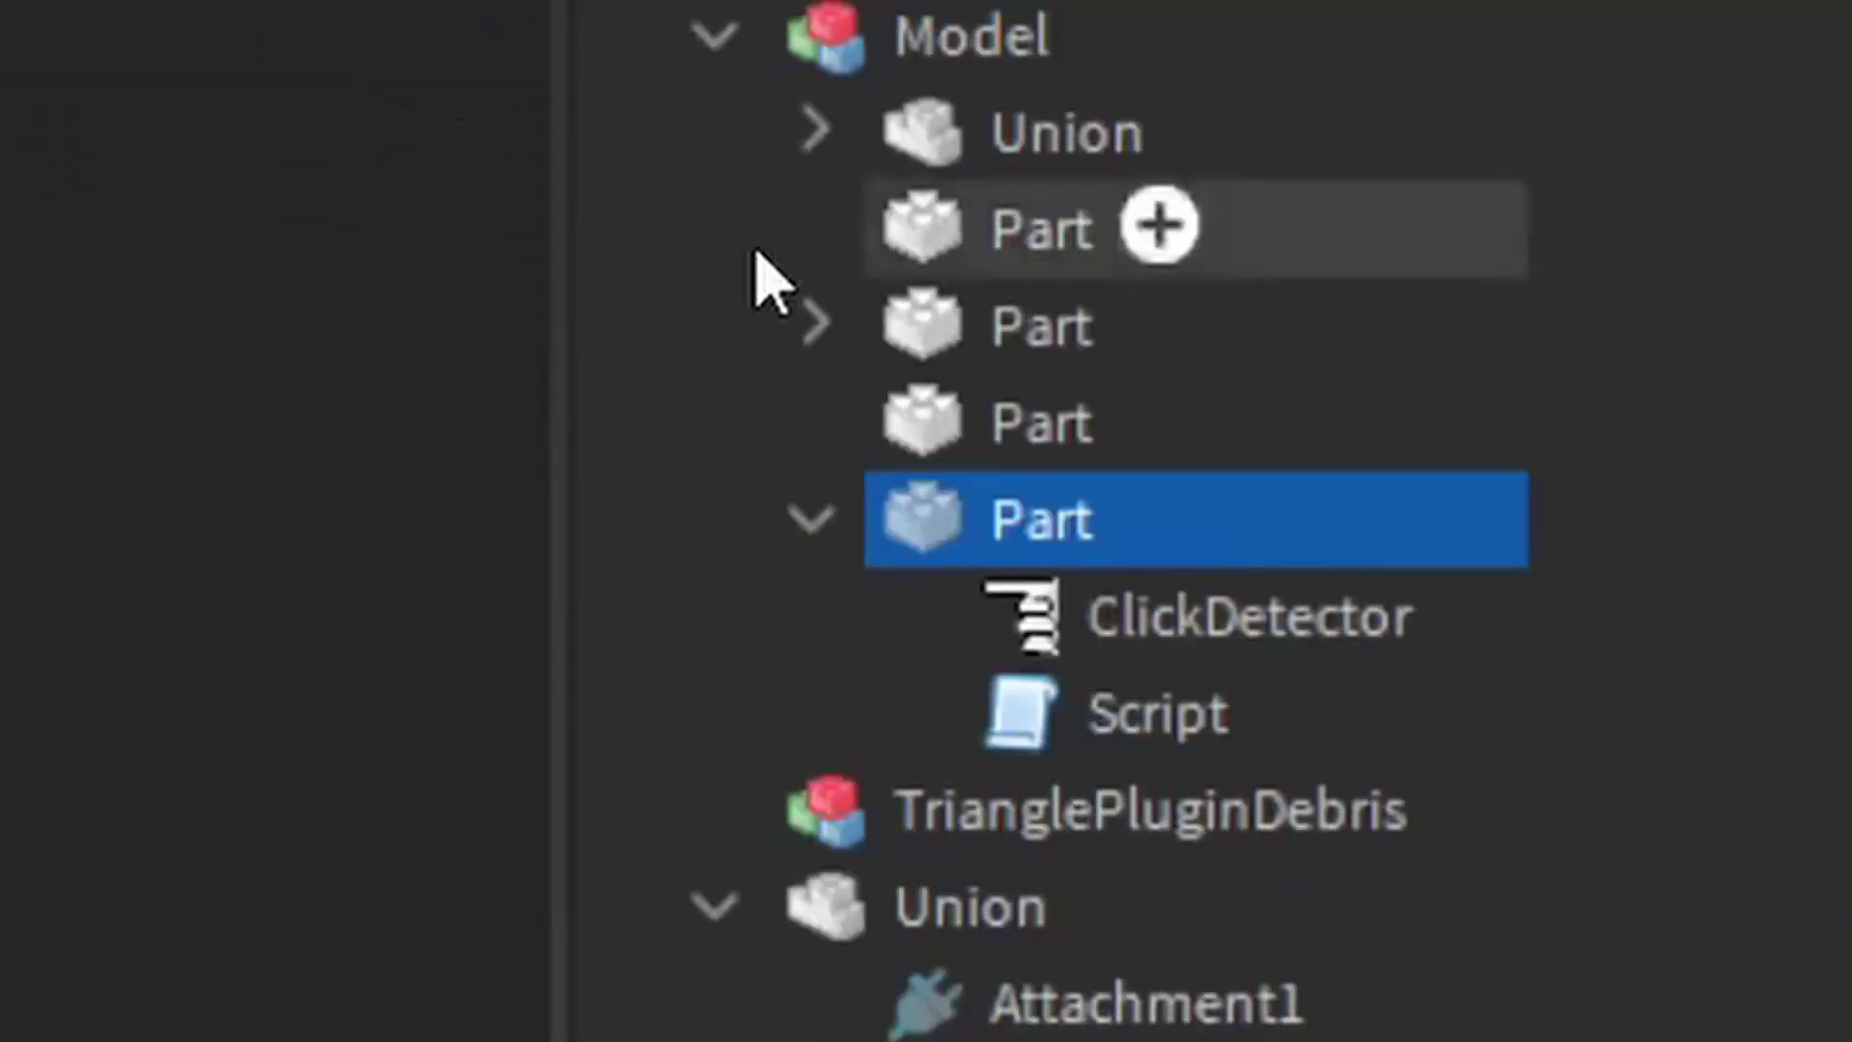
# Rename the part carrying the hinge constraint to motor.
pyautogui.click(1077, 303)
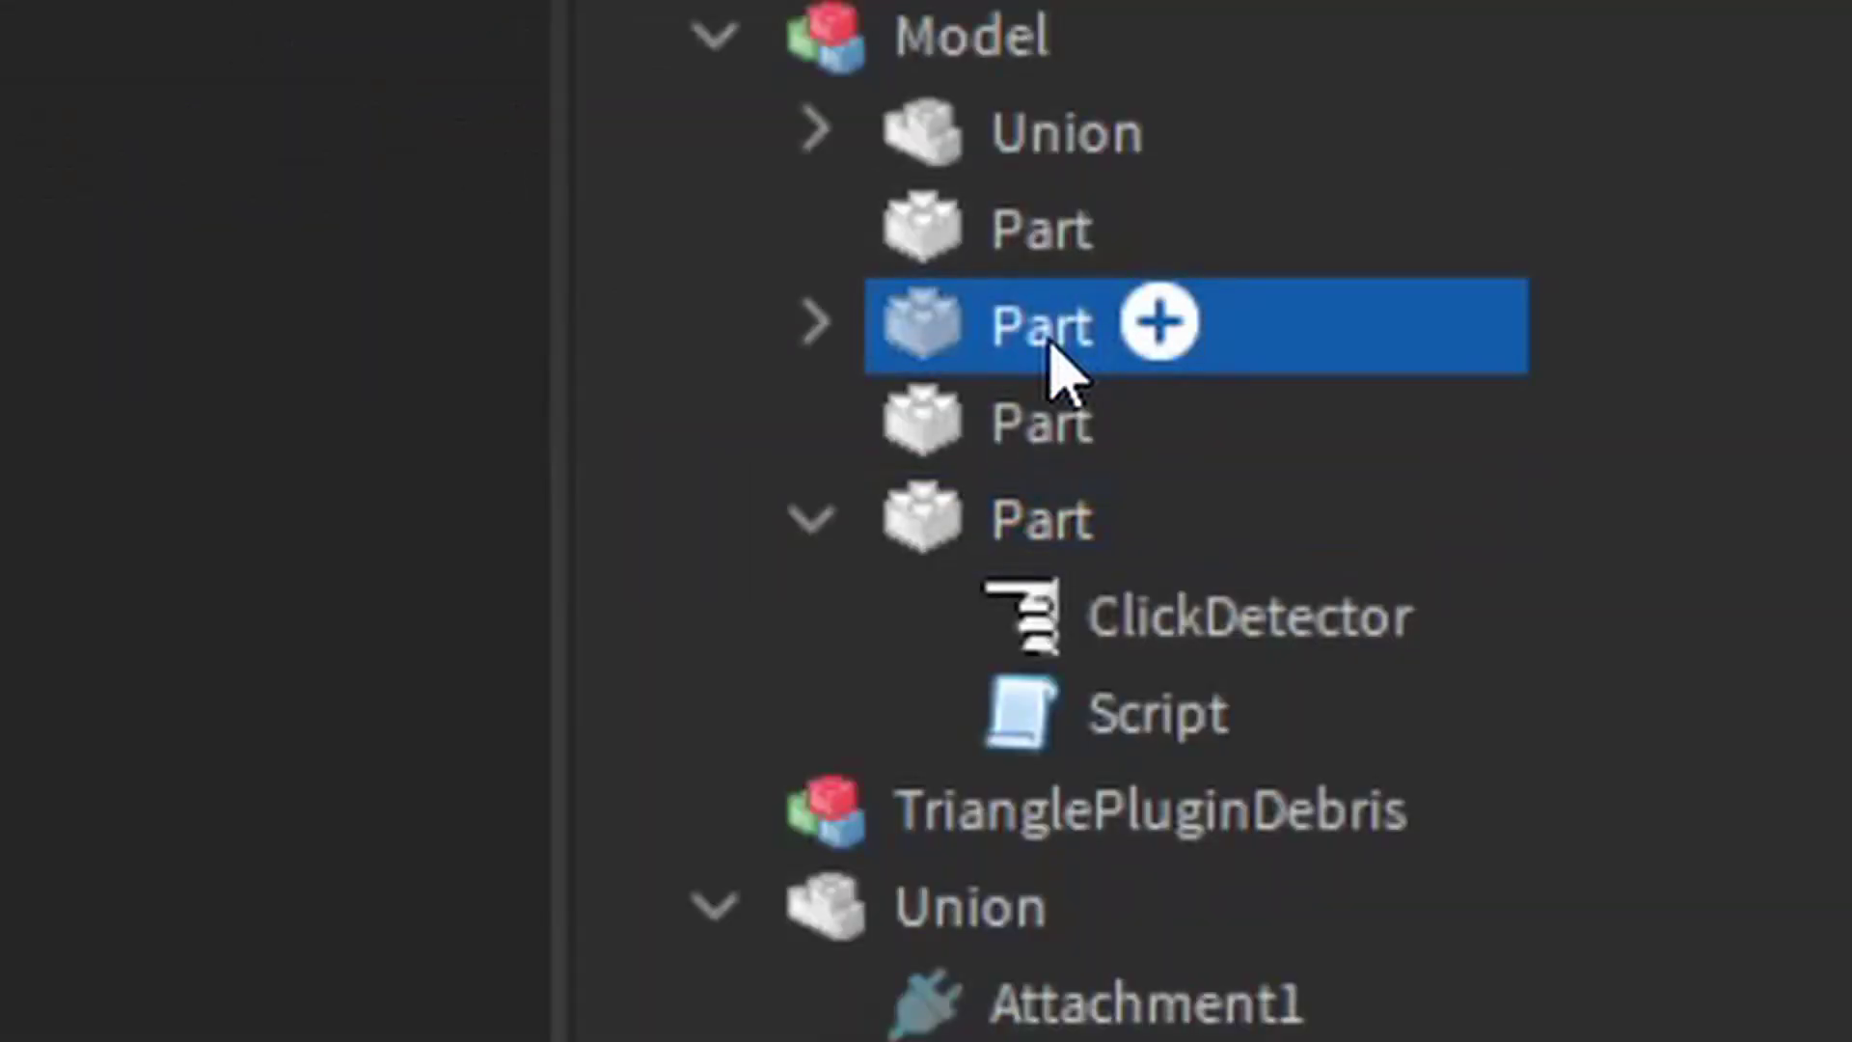
pyautogui.click(1052, 349)
pyautogui.write('motro')
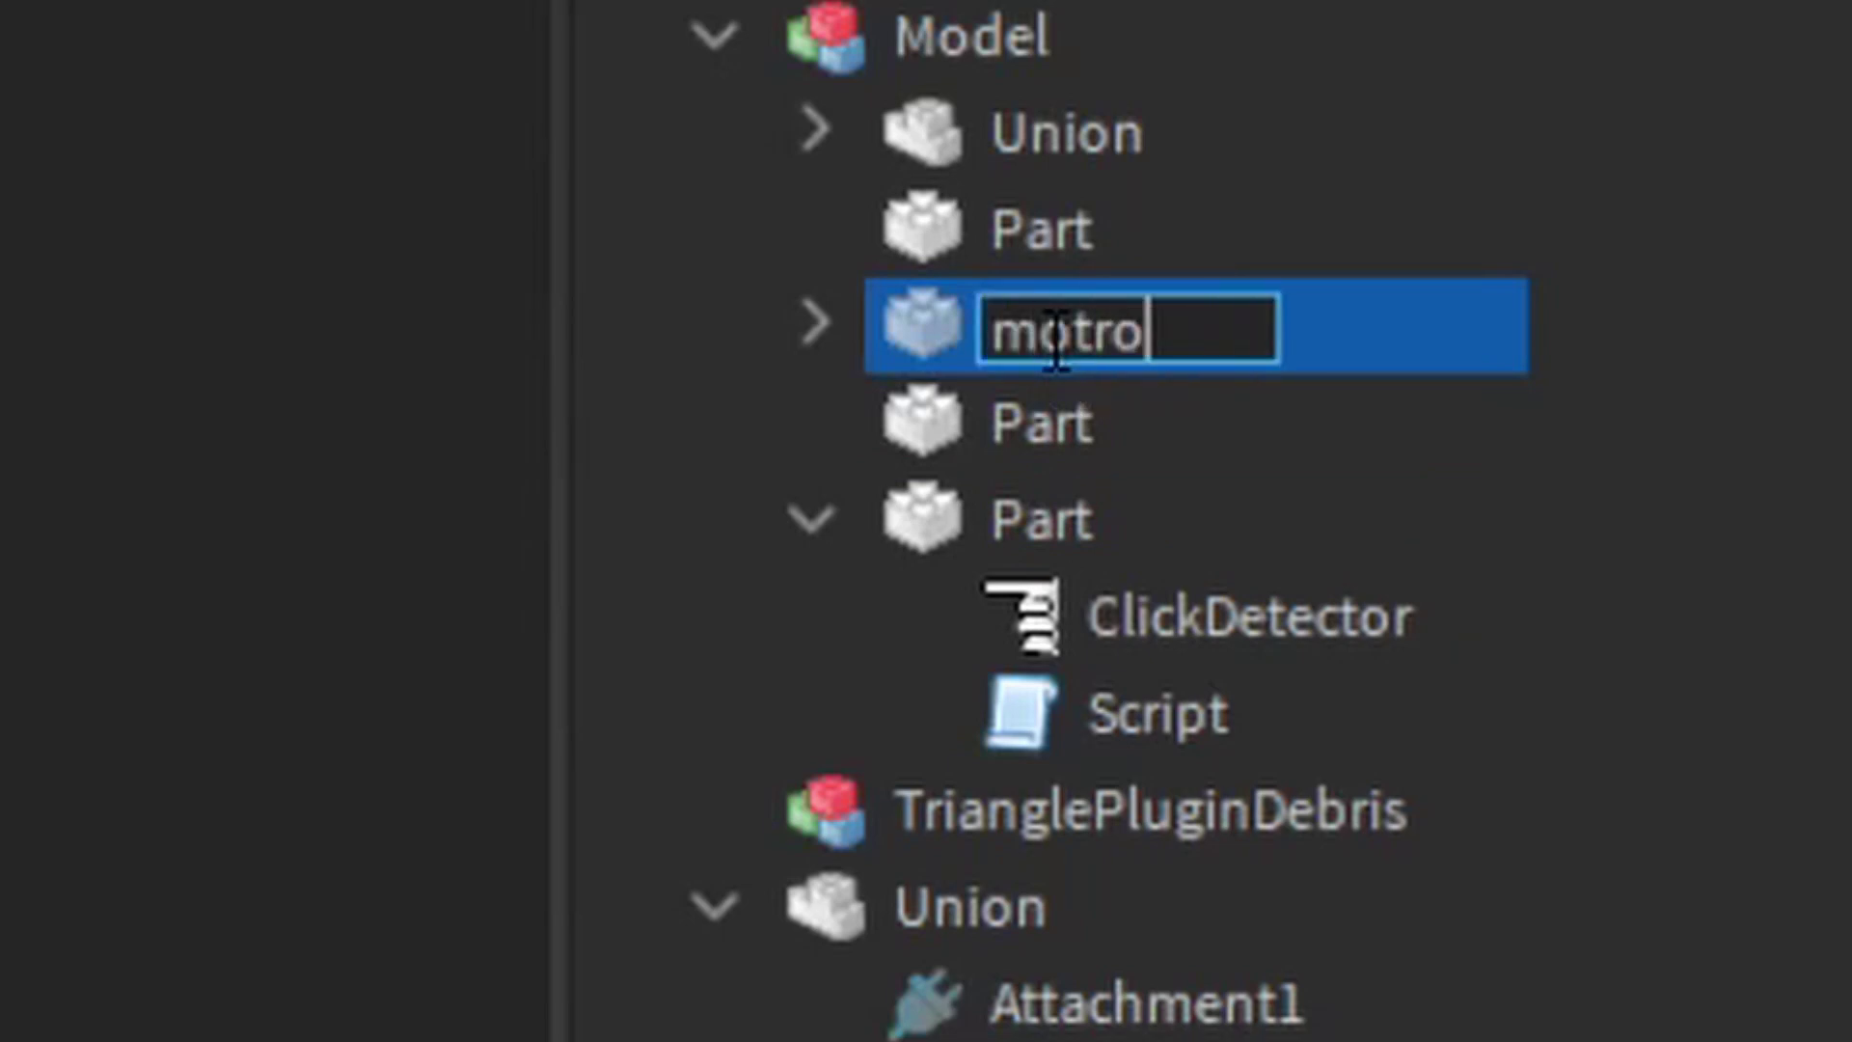
pyautogui.press('BackSpace')
pyautogui.press('BackSpace')
pyautogui.write('or')
pyautogui.press('Return')
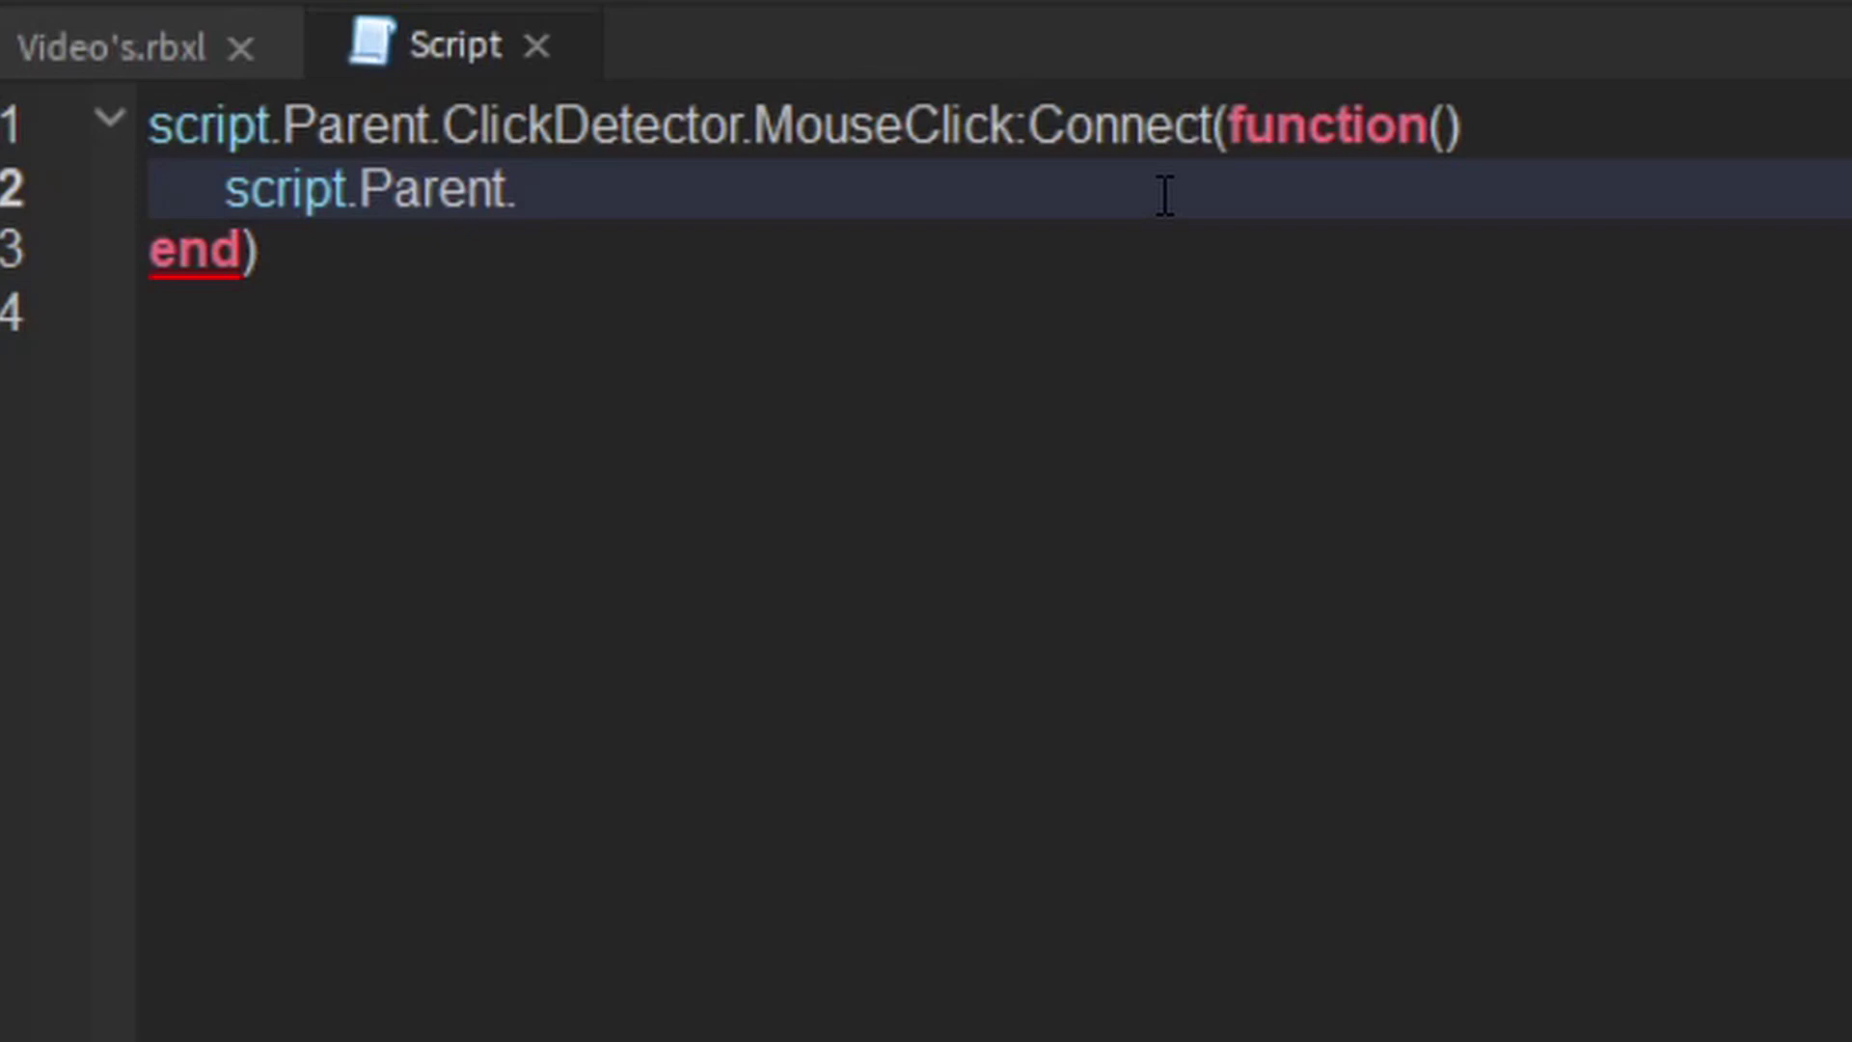
# Finish the handler line as script.Parent.motor.HingeConstraint.AngularVelocity = 5.
pyautogui.write('mo')
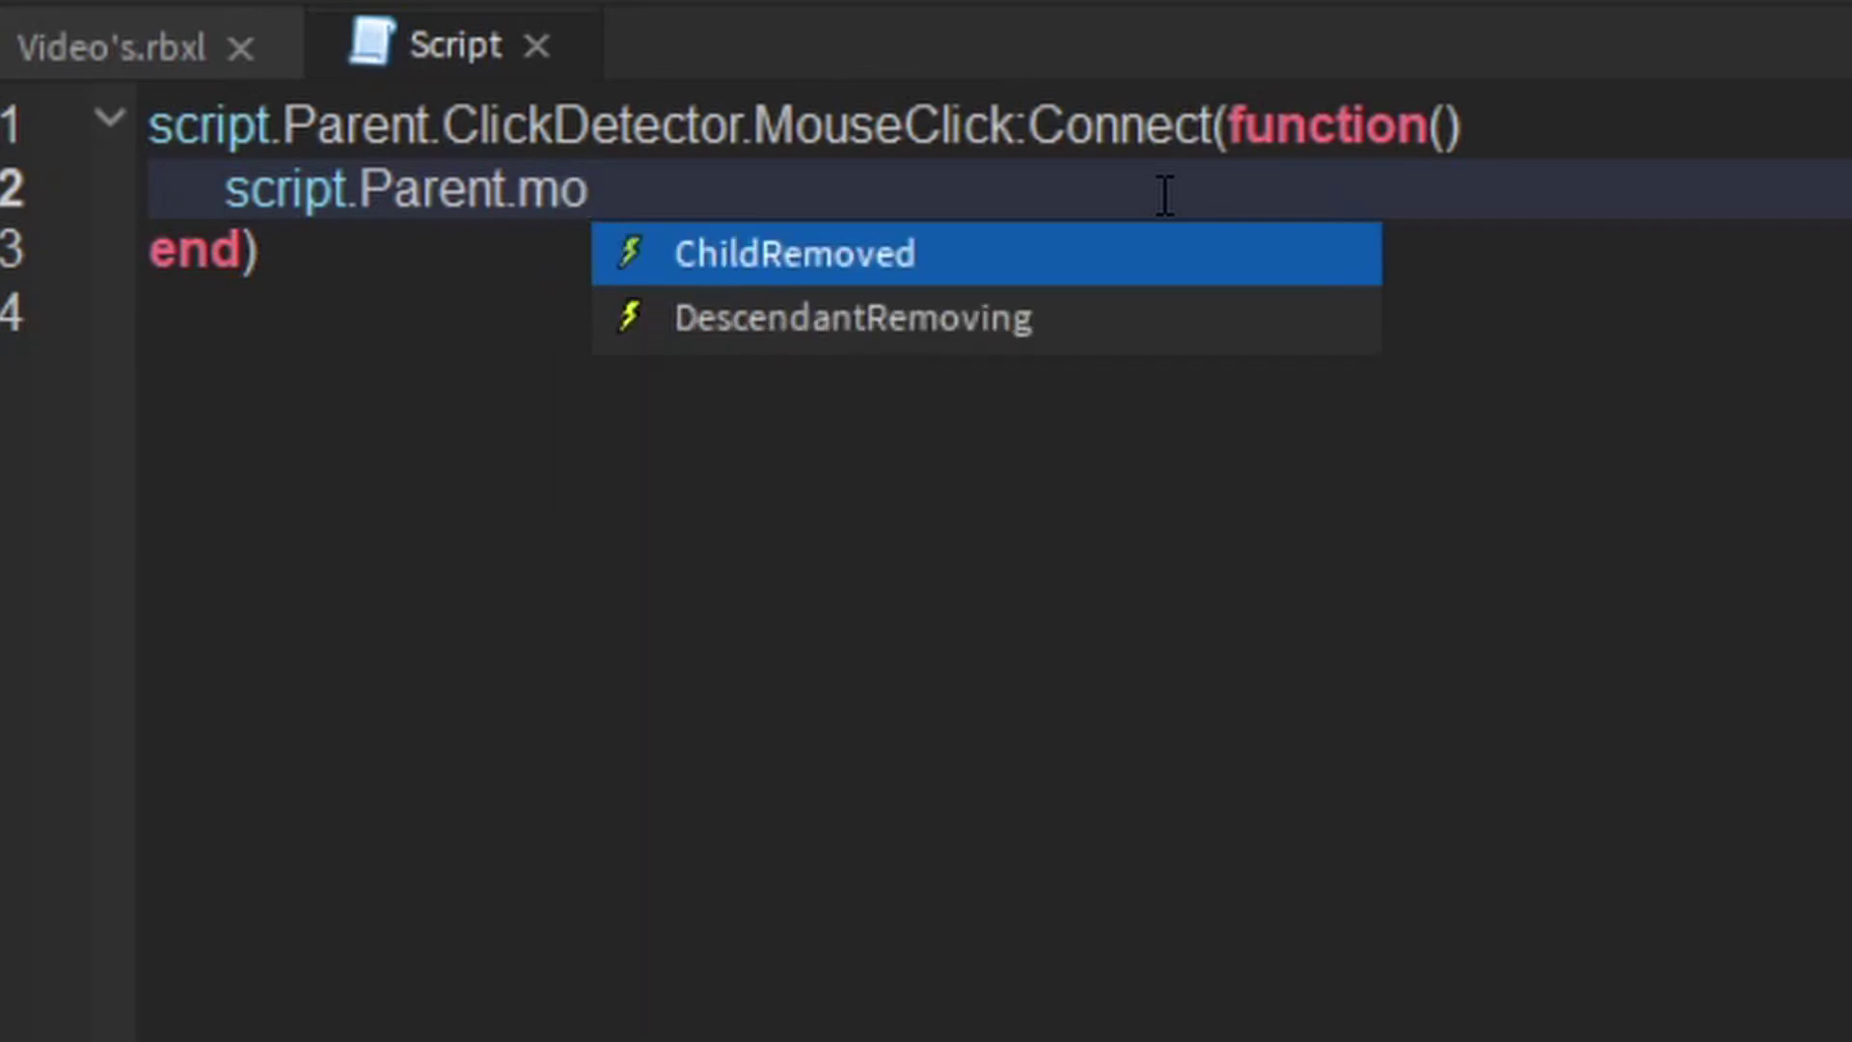
pyautogui.press('BackSpace')
pyautogui.press('BackSpace')
pyautogui.write('p')
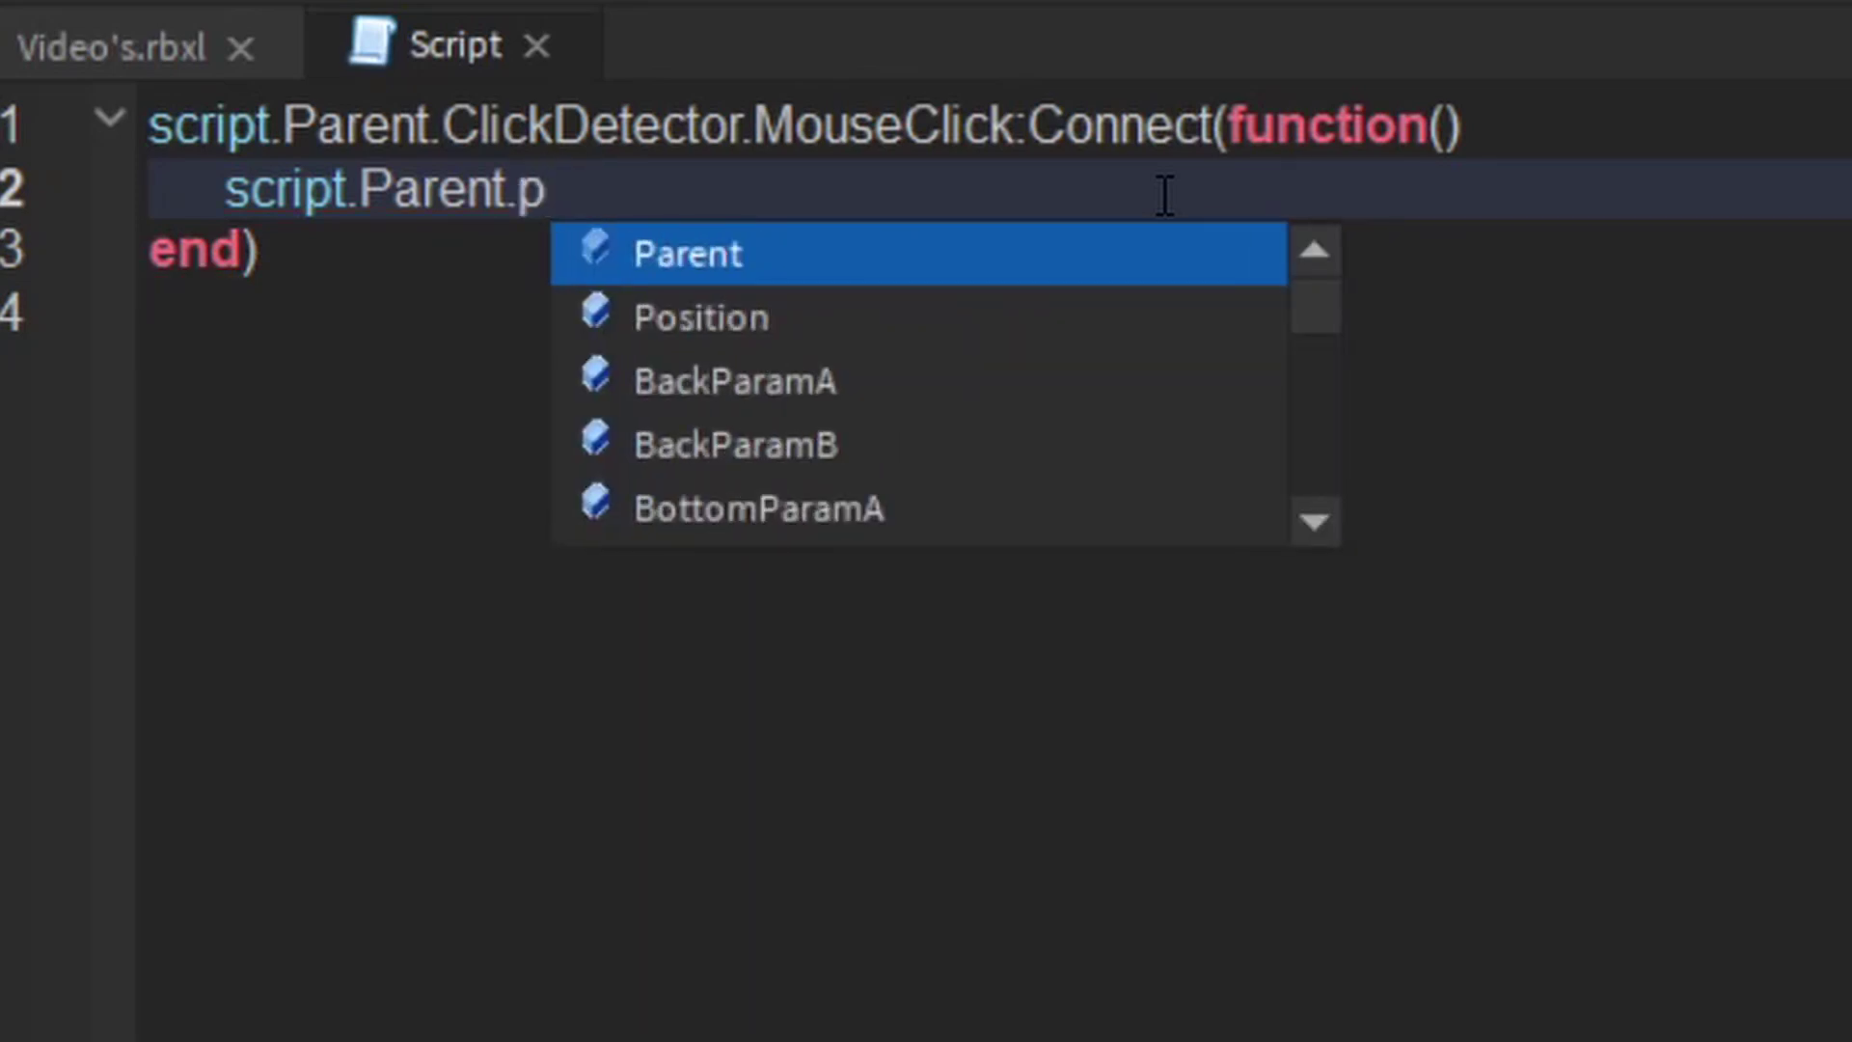
pyautogui.press('Tab')
pyautogui.write('.m')
pyautogui.press('Tab')
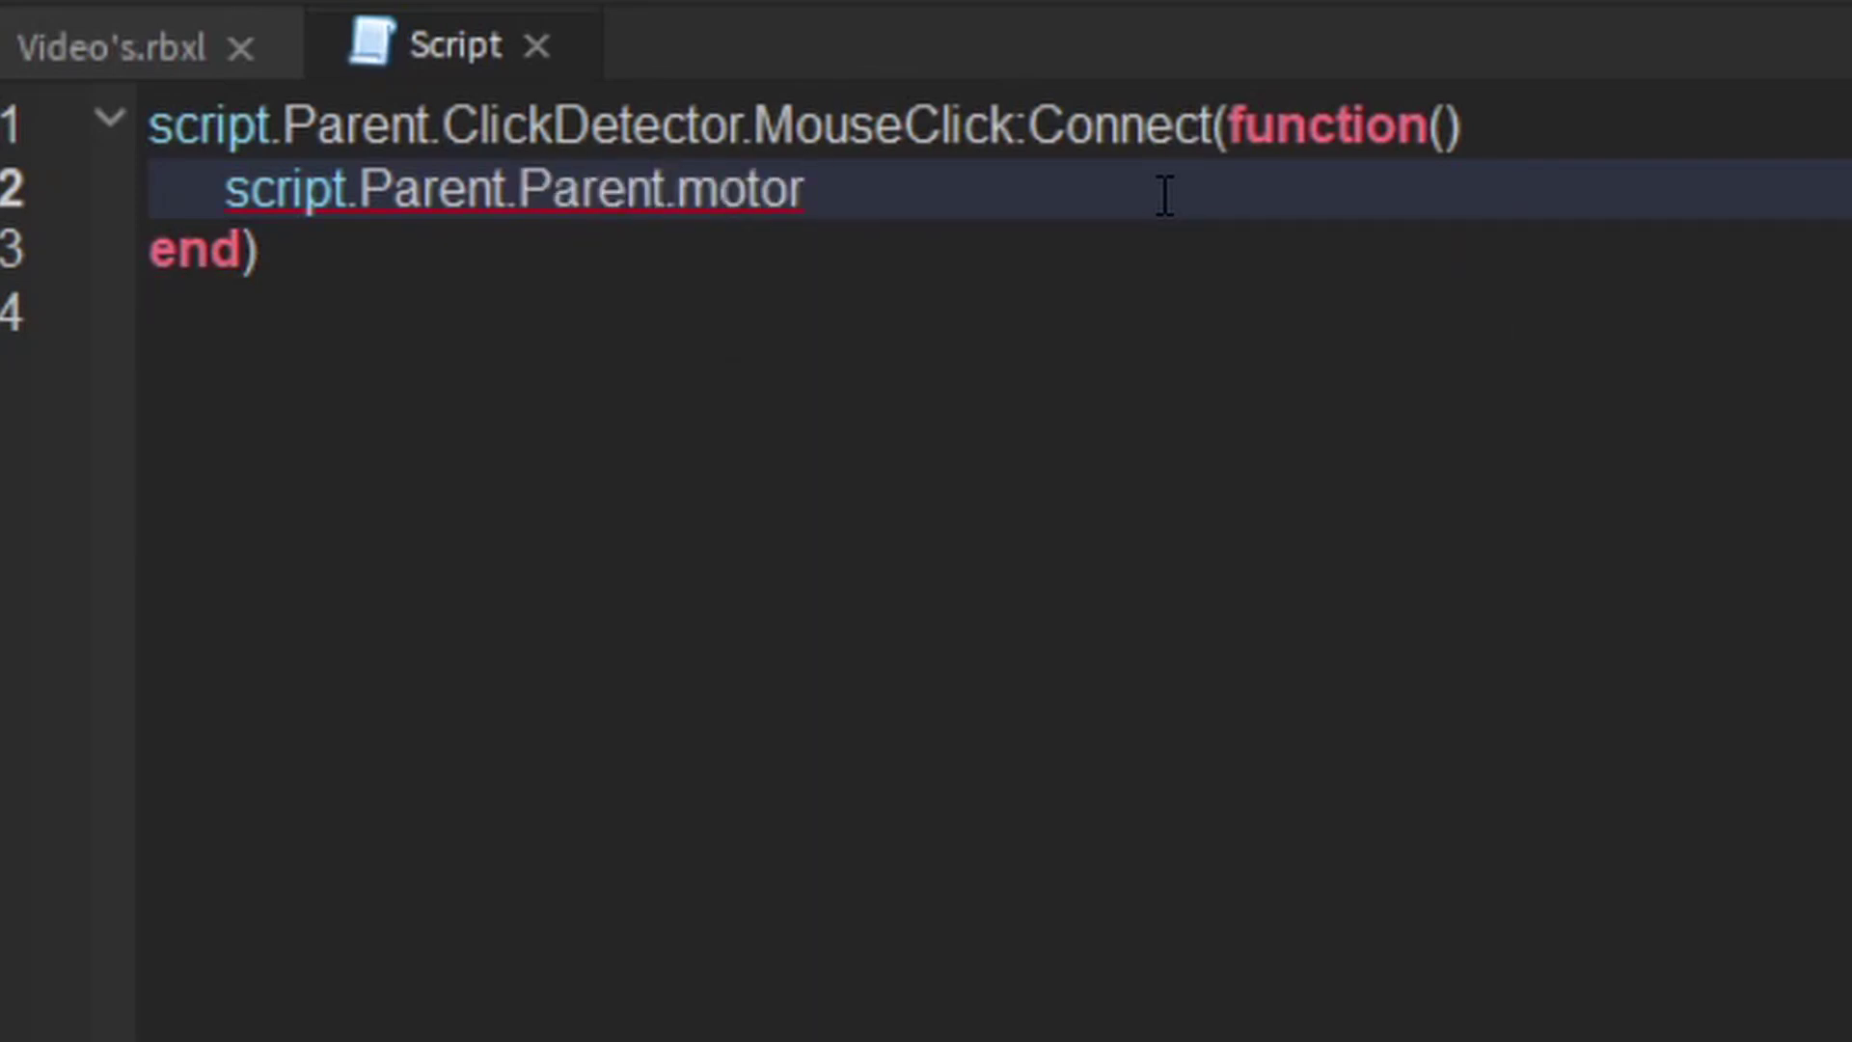
pyautogui.write('.')
pyautogui.write('hin')
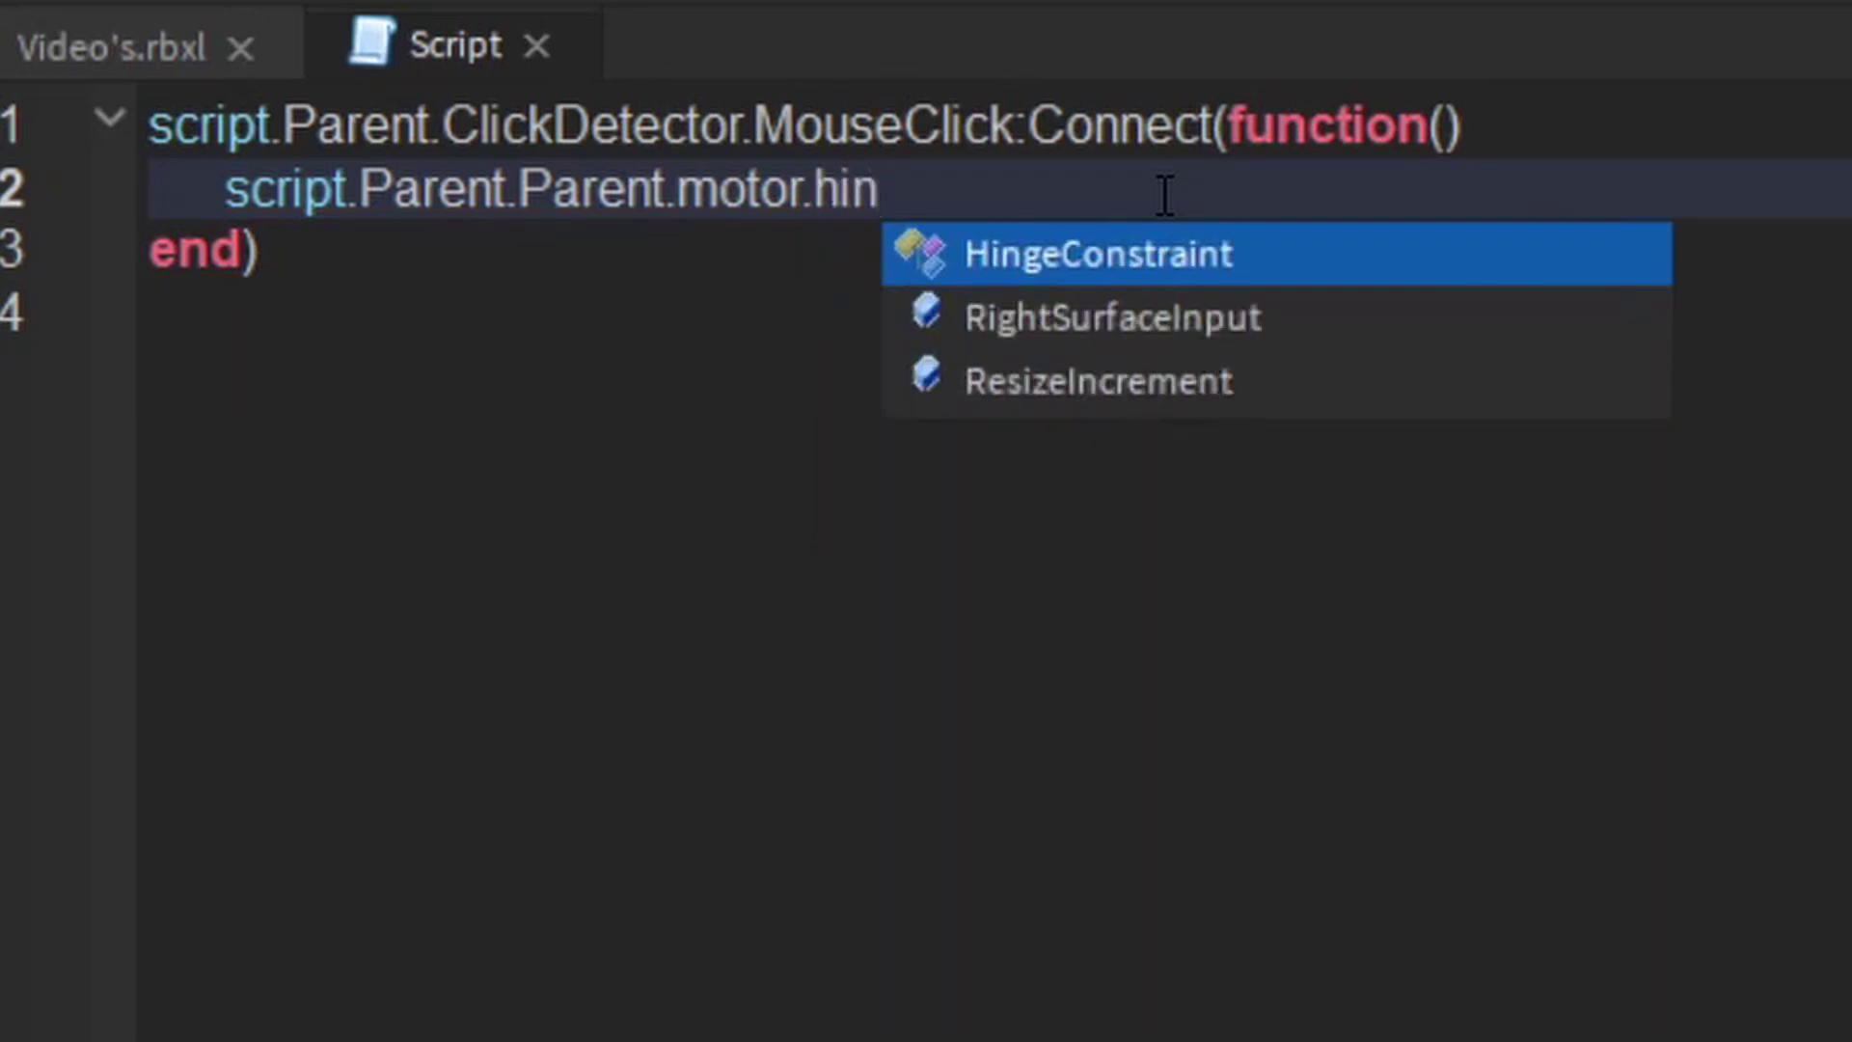
pyautogui.press('Tab')
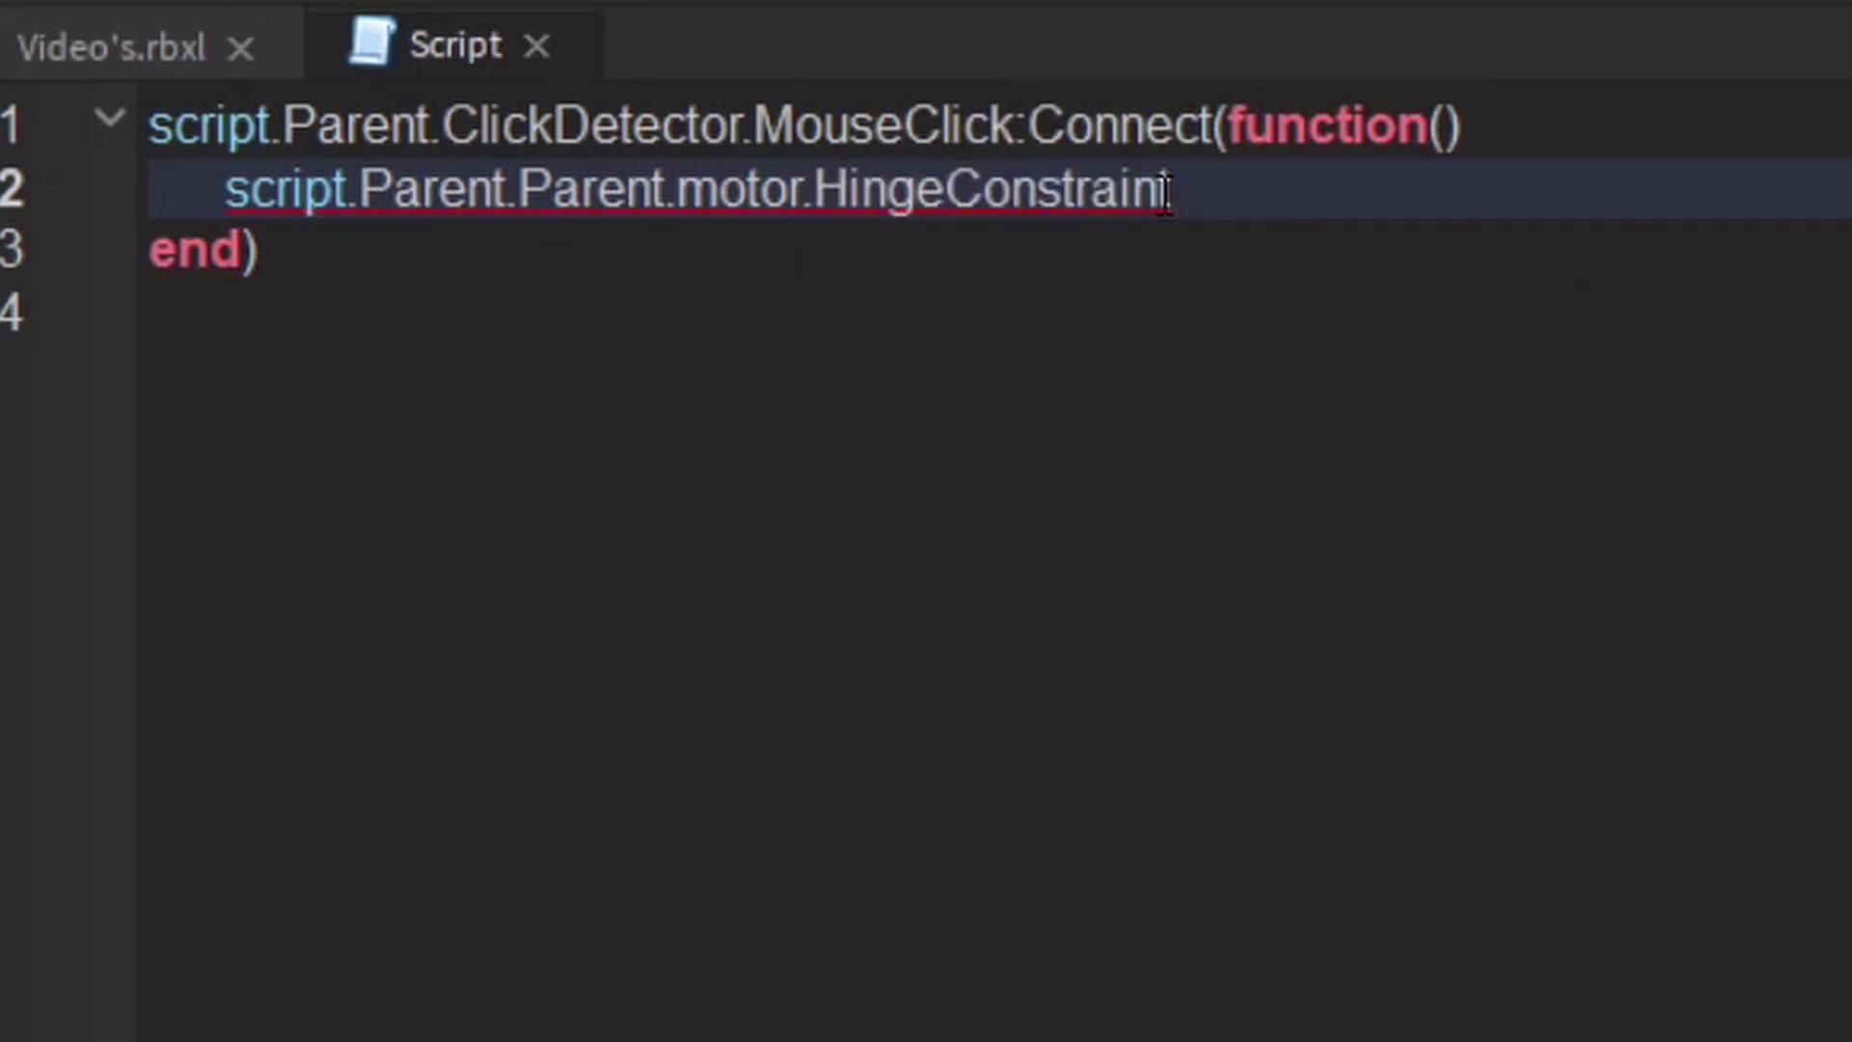
pyautogui.write('.ang')
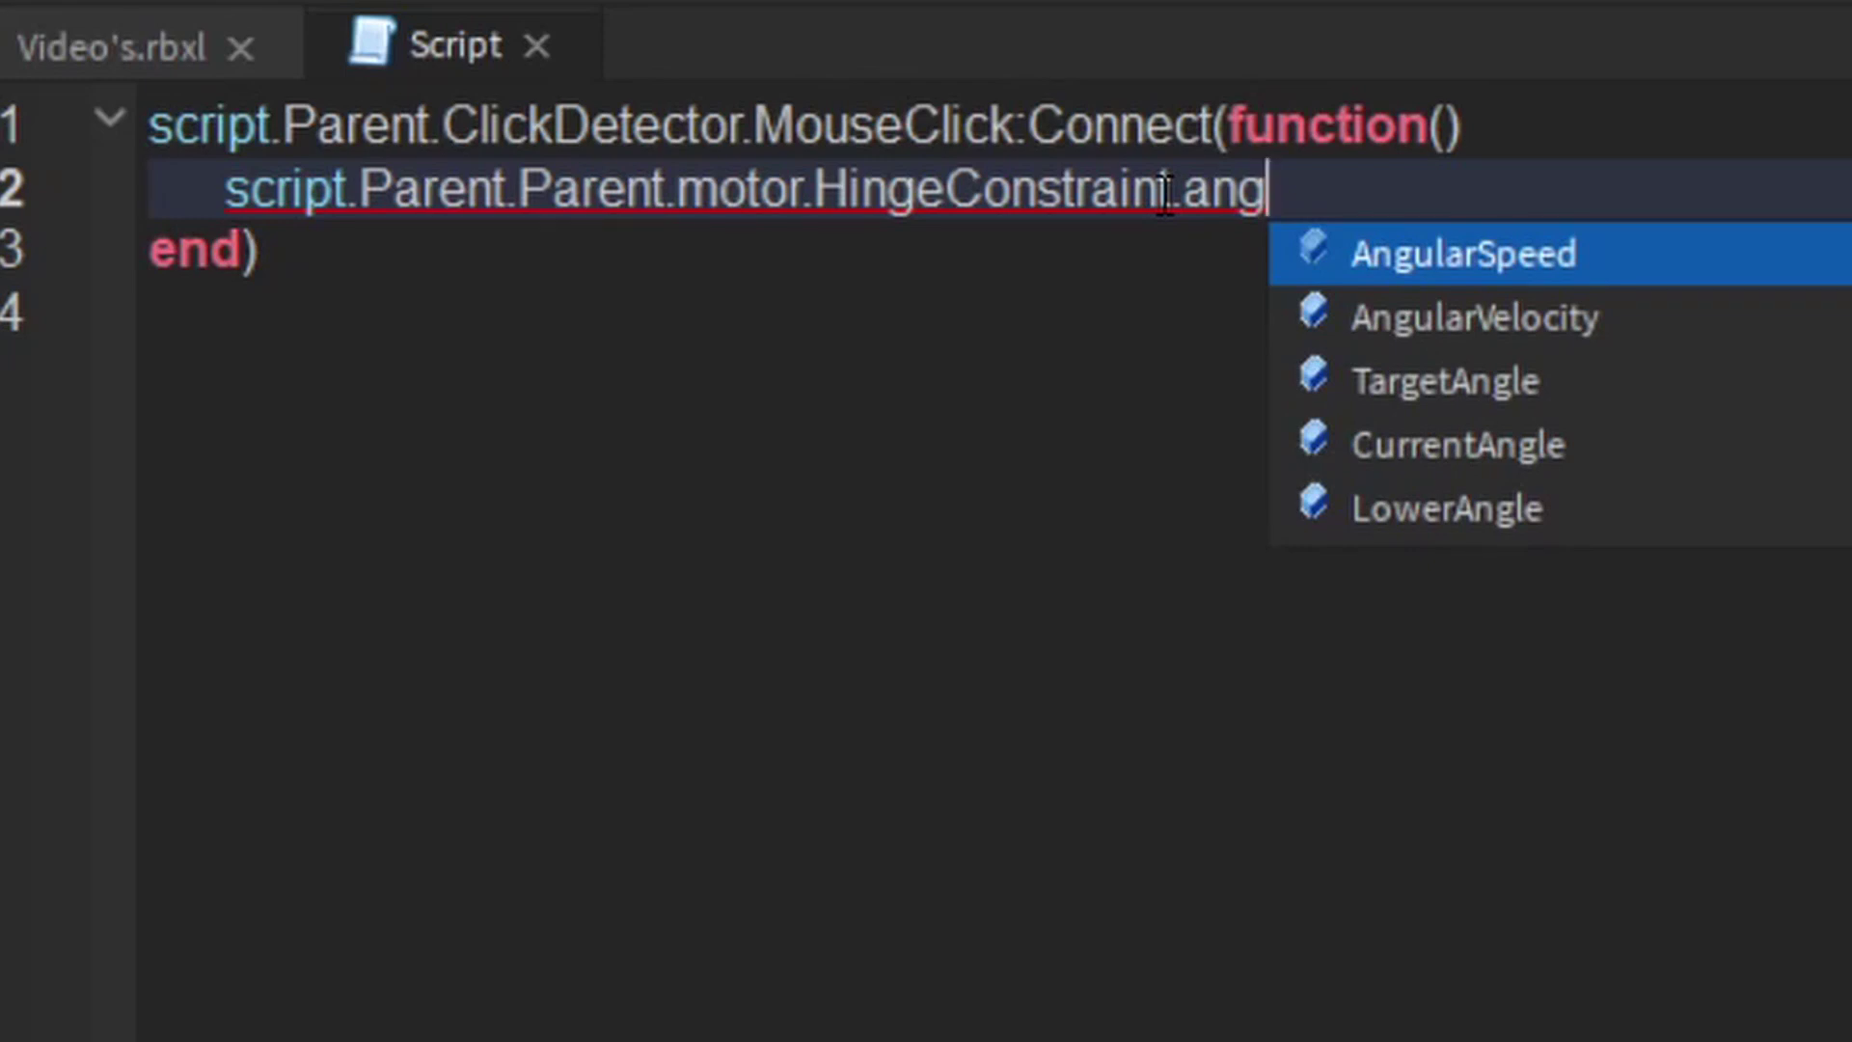
pyautogui.press('Down')
pyautogui.press('Tab')
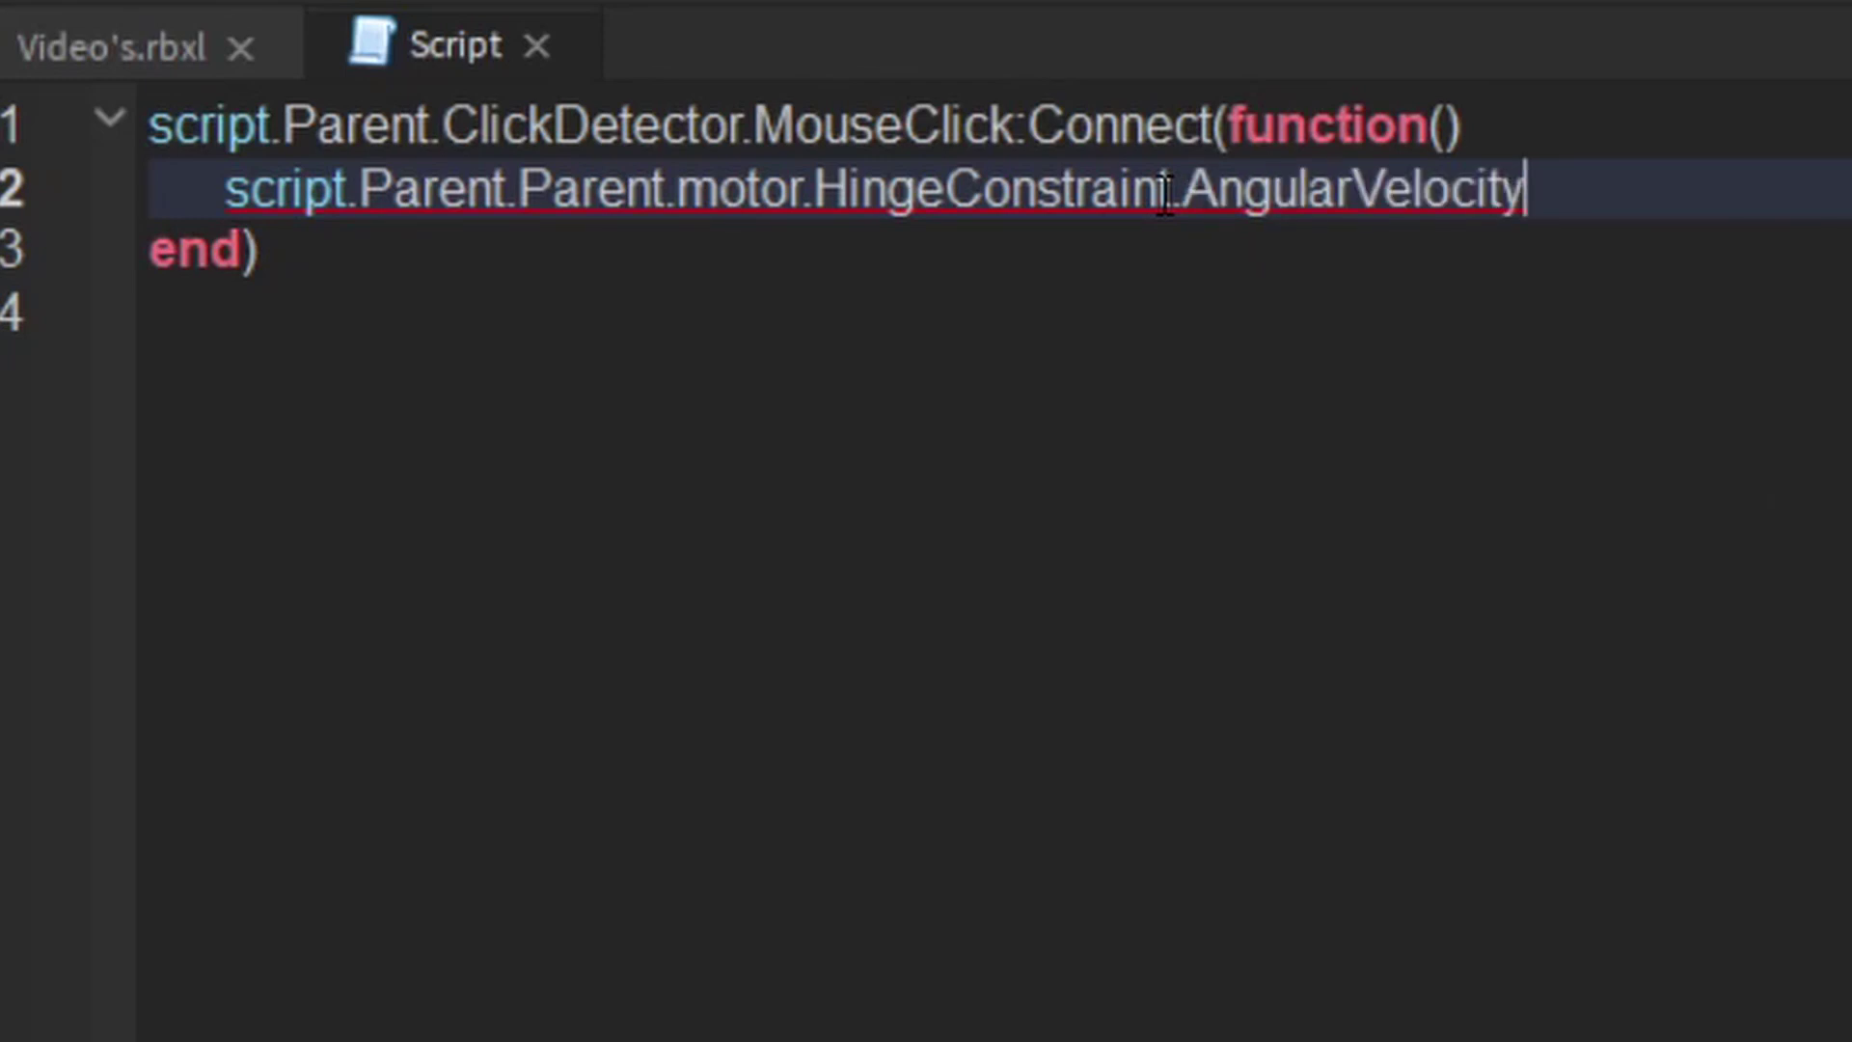
pyautogui.write('= 5')
pyautogui.press('Up')
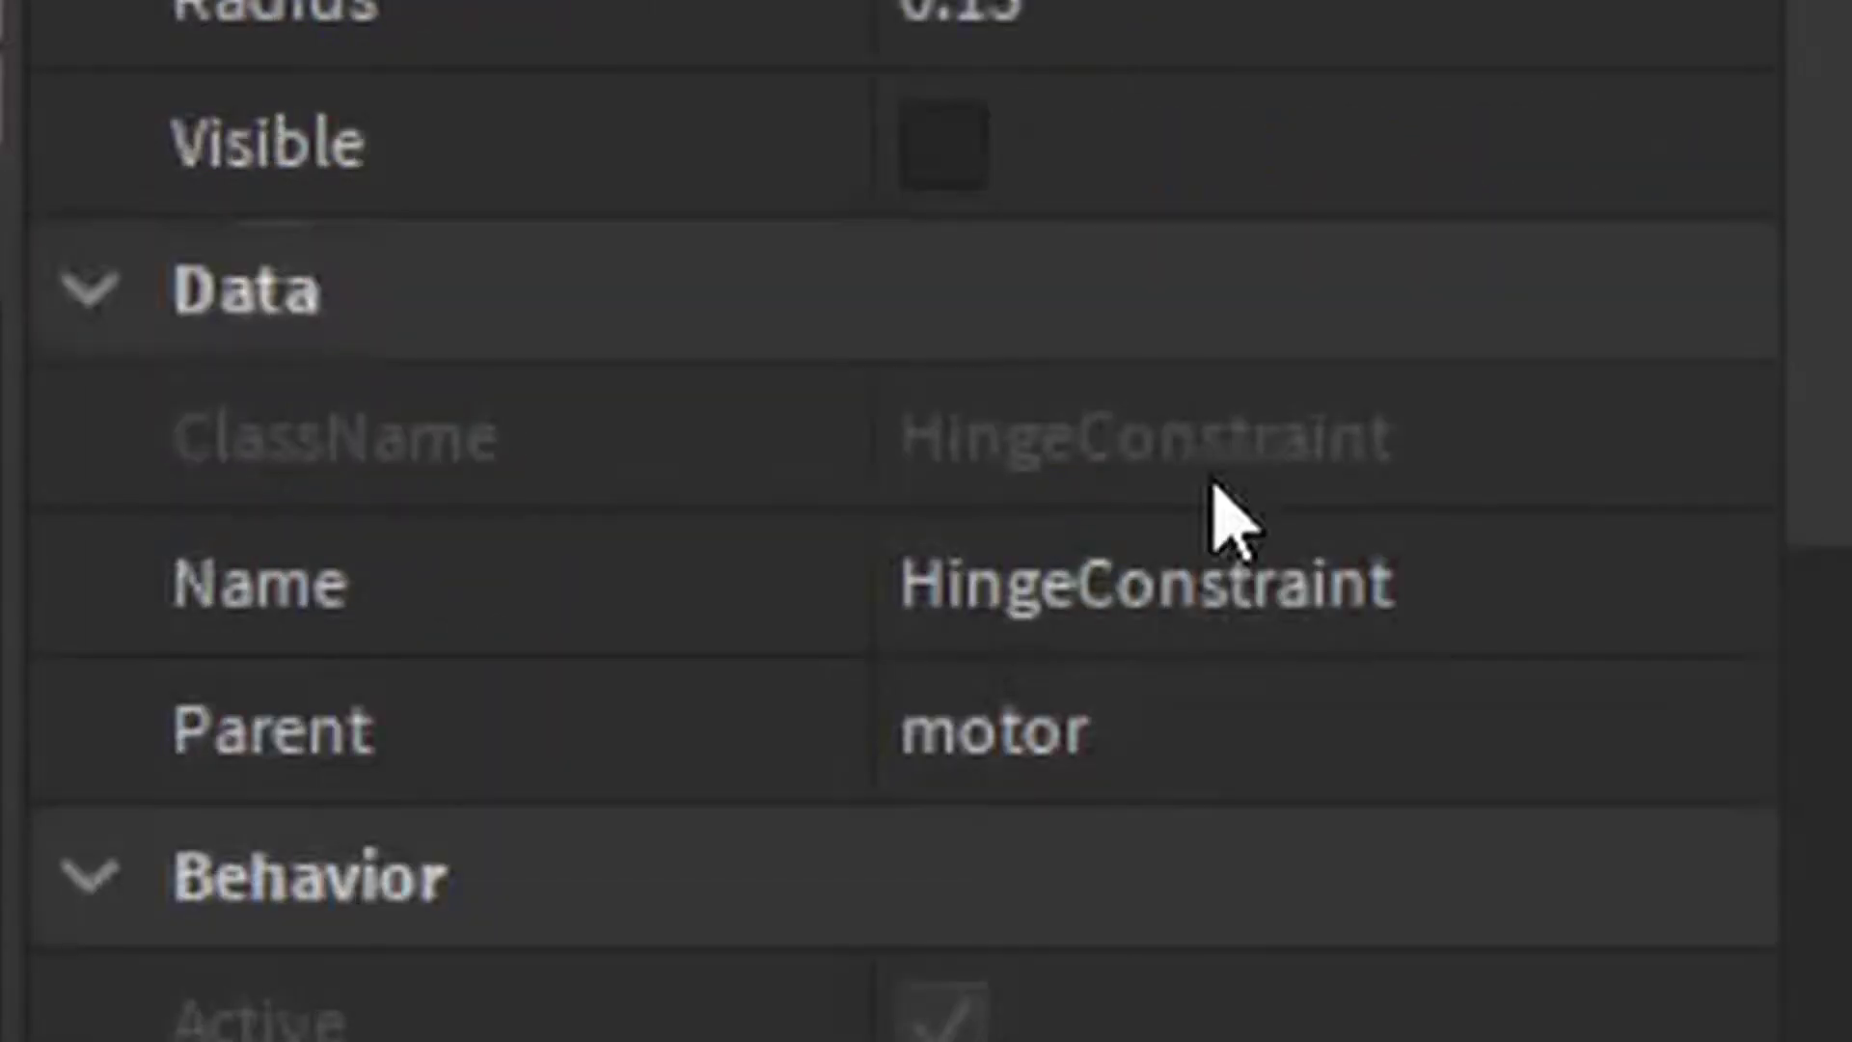
# Set the hinge's AngularVelocity to 0 in Properties and start a playtest.
pyautogui.scroll(-5, 1212, 483)
pyautogui.click(1125, 344)
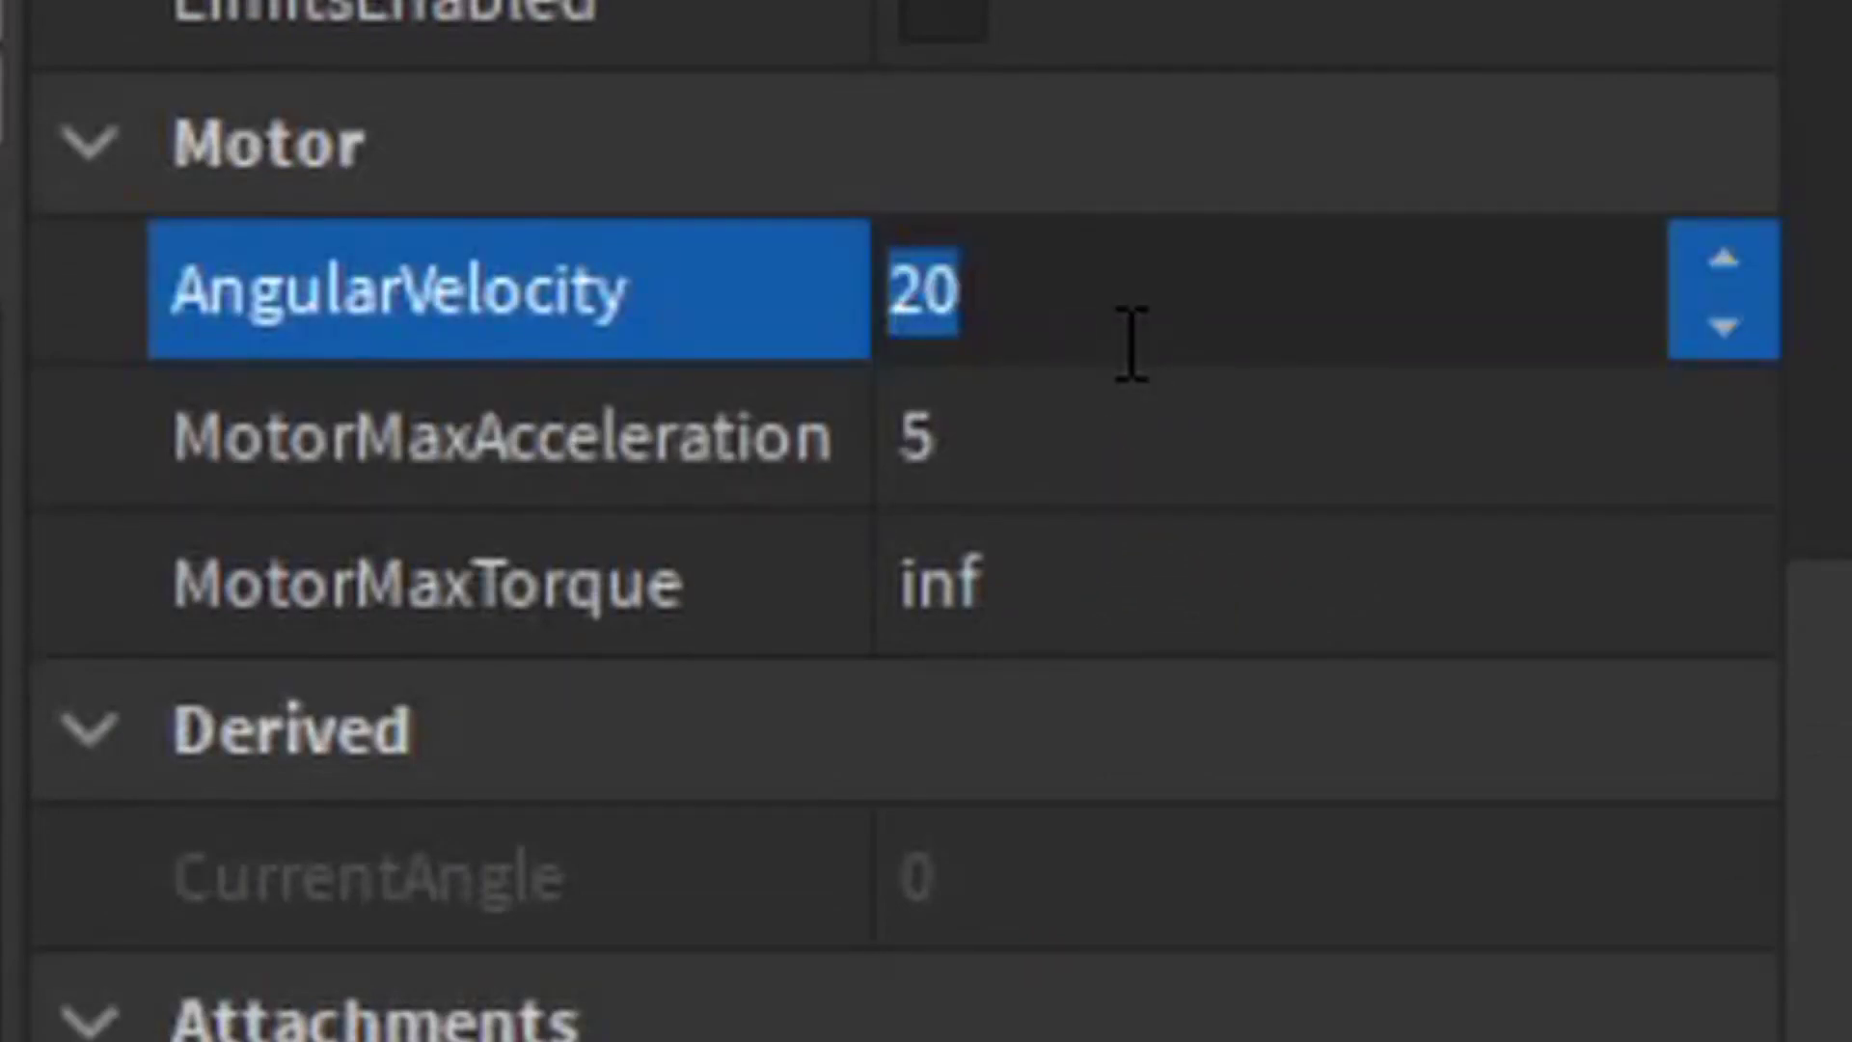
pyautogui.write('0')
pyautogui.press('Return')
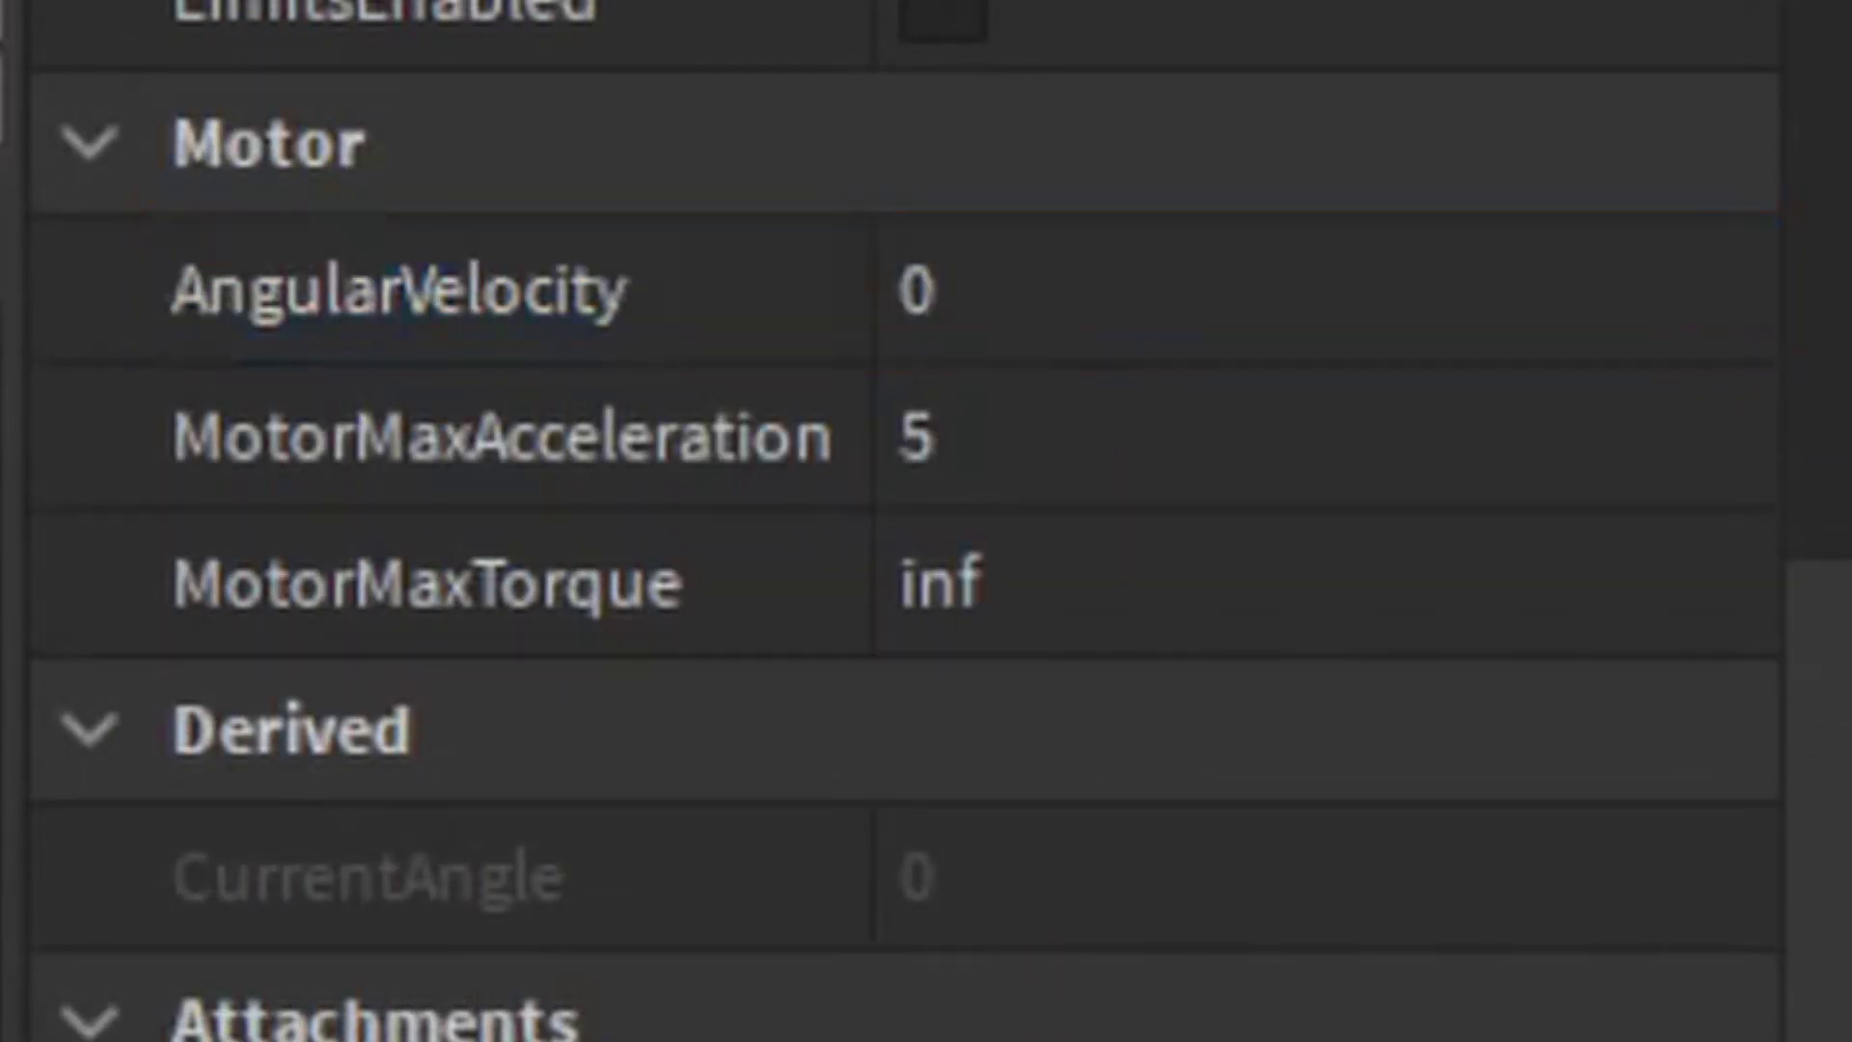
pyautogui.click(757, 105)
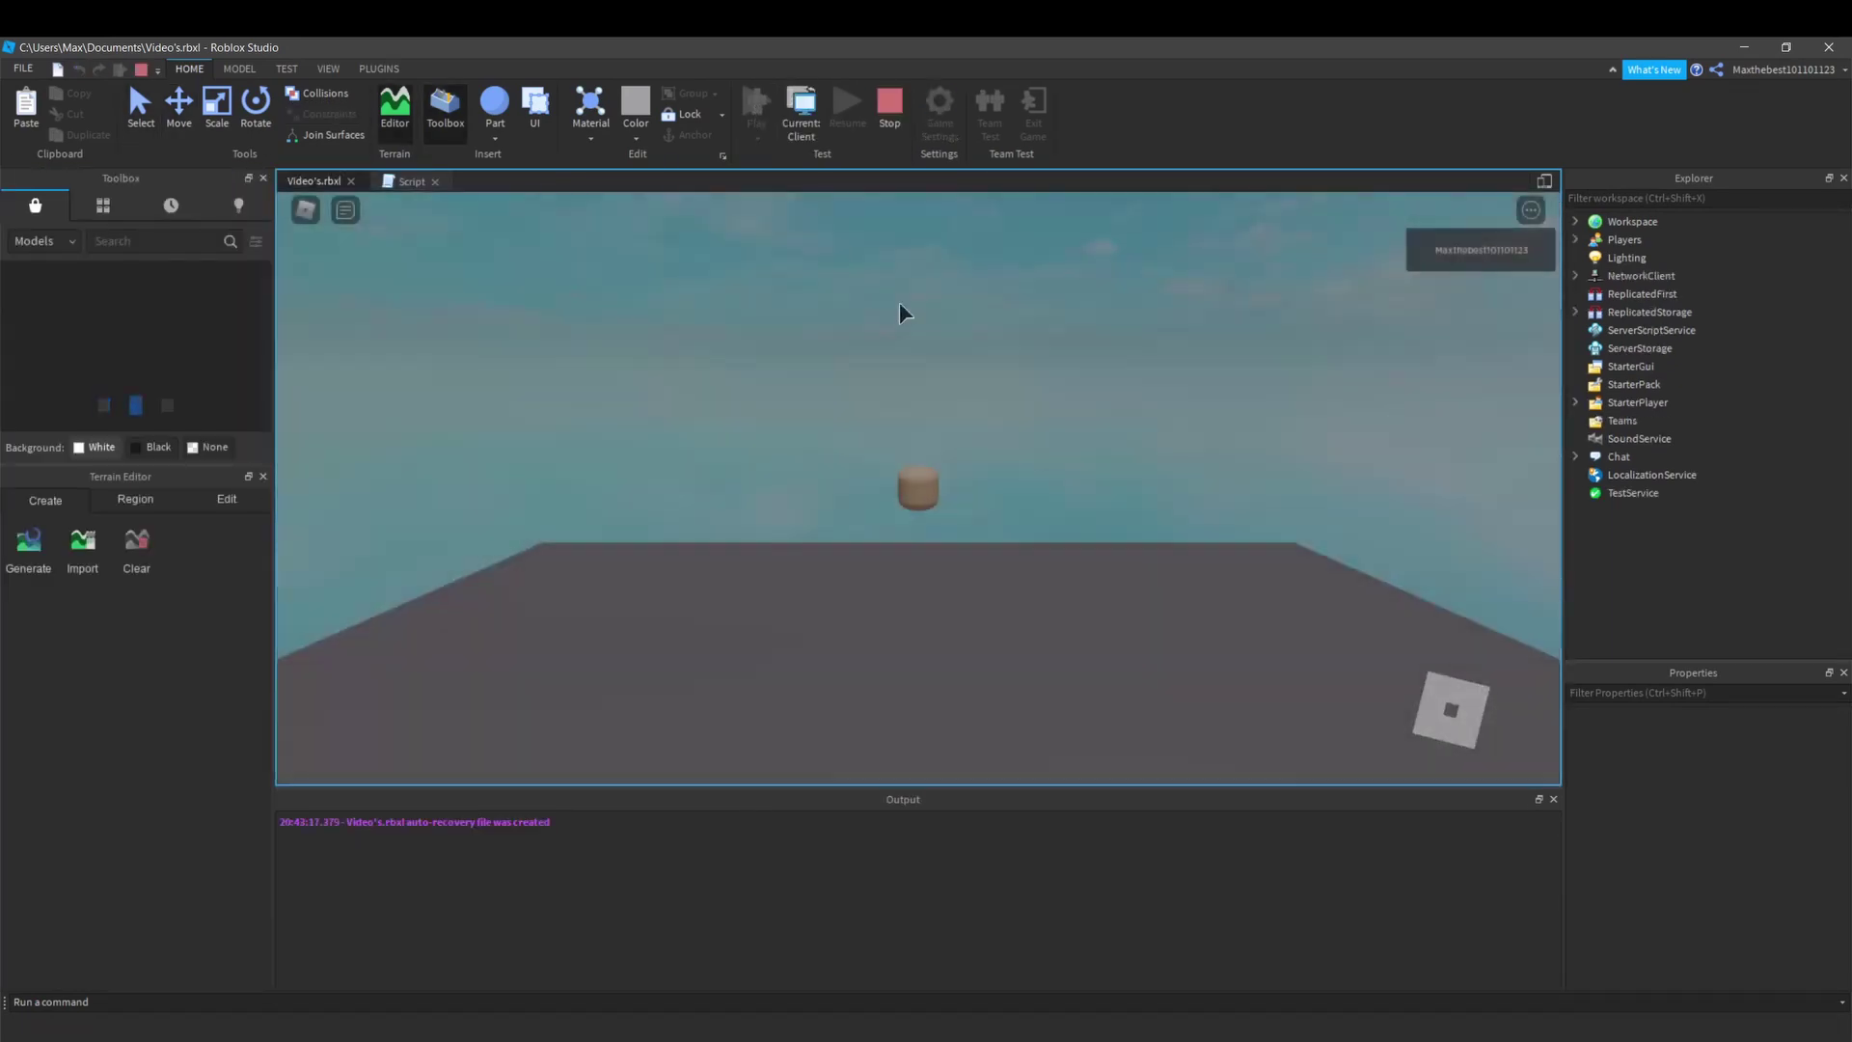
# Walk up to the red button, then stop the playtest and return to the button script.
pyautogui.press('w')
pyautogui.scroll(5, 1051, 395)
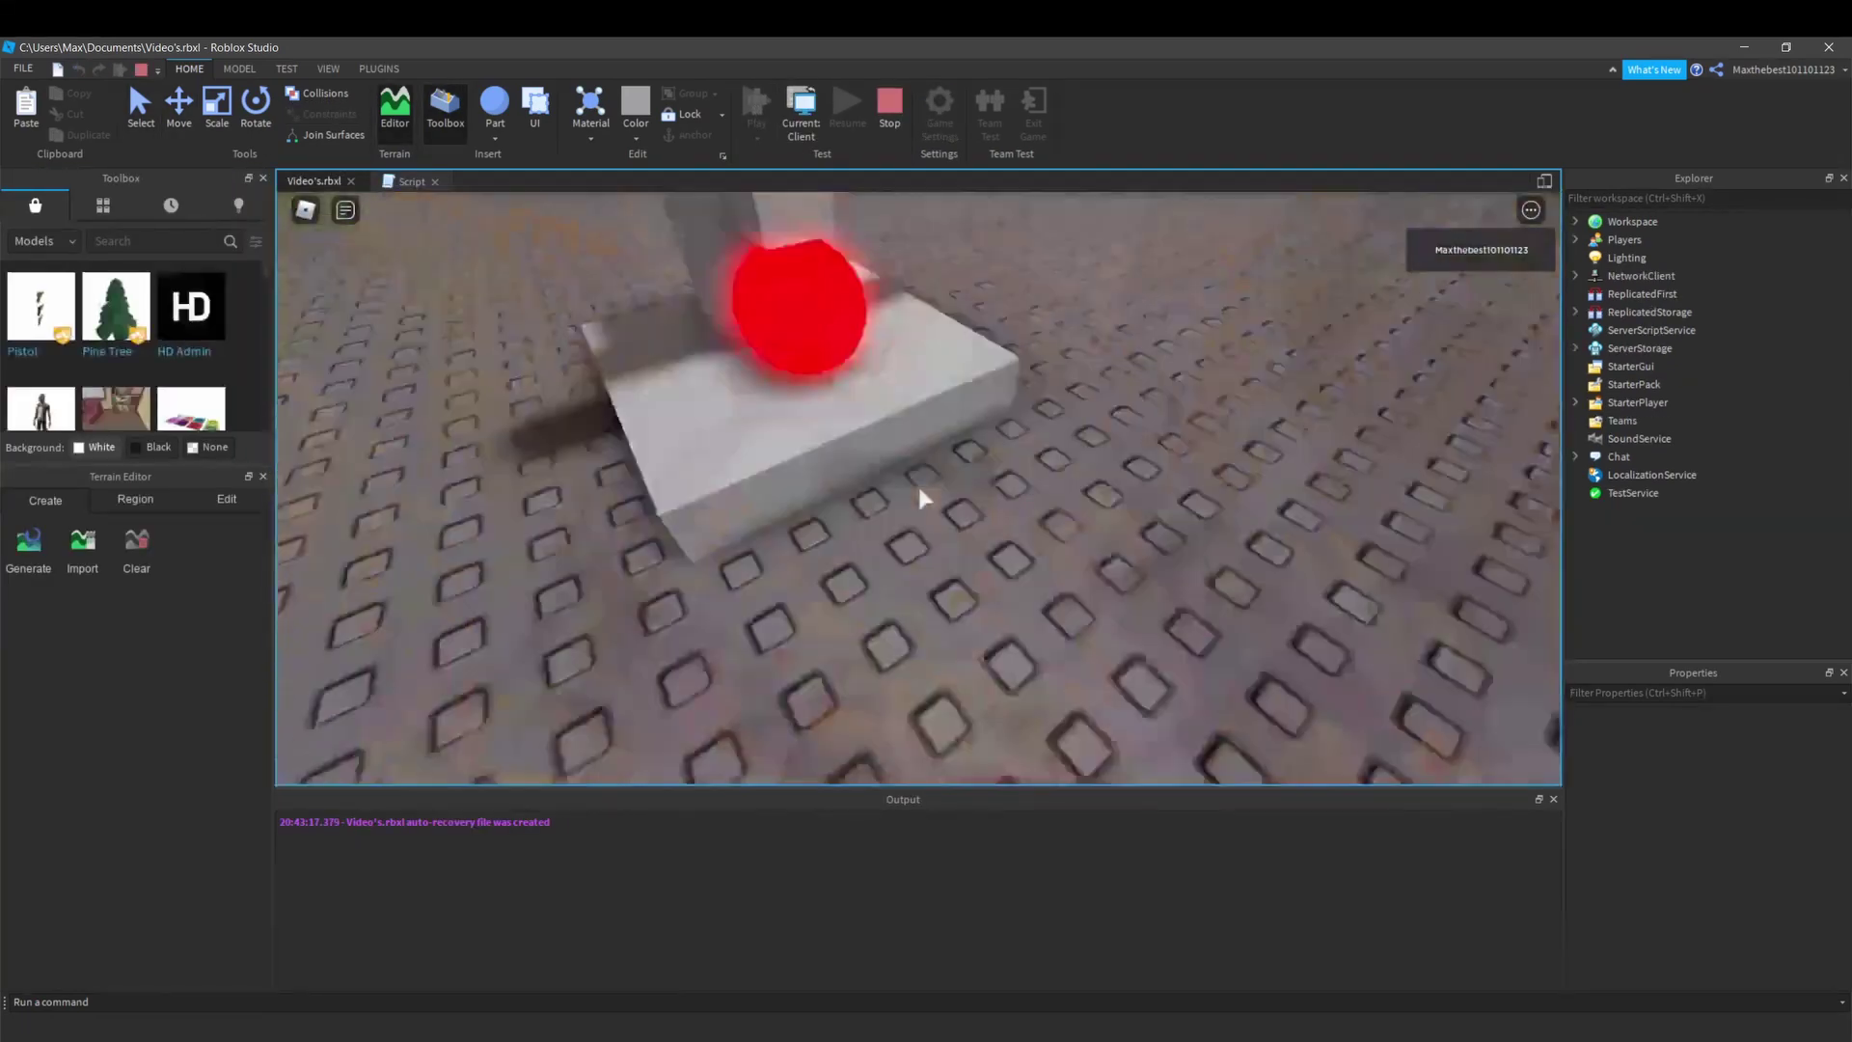
pyautogui.scroll(-3, 922, 497)
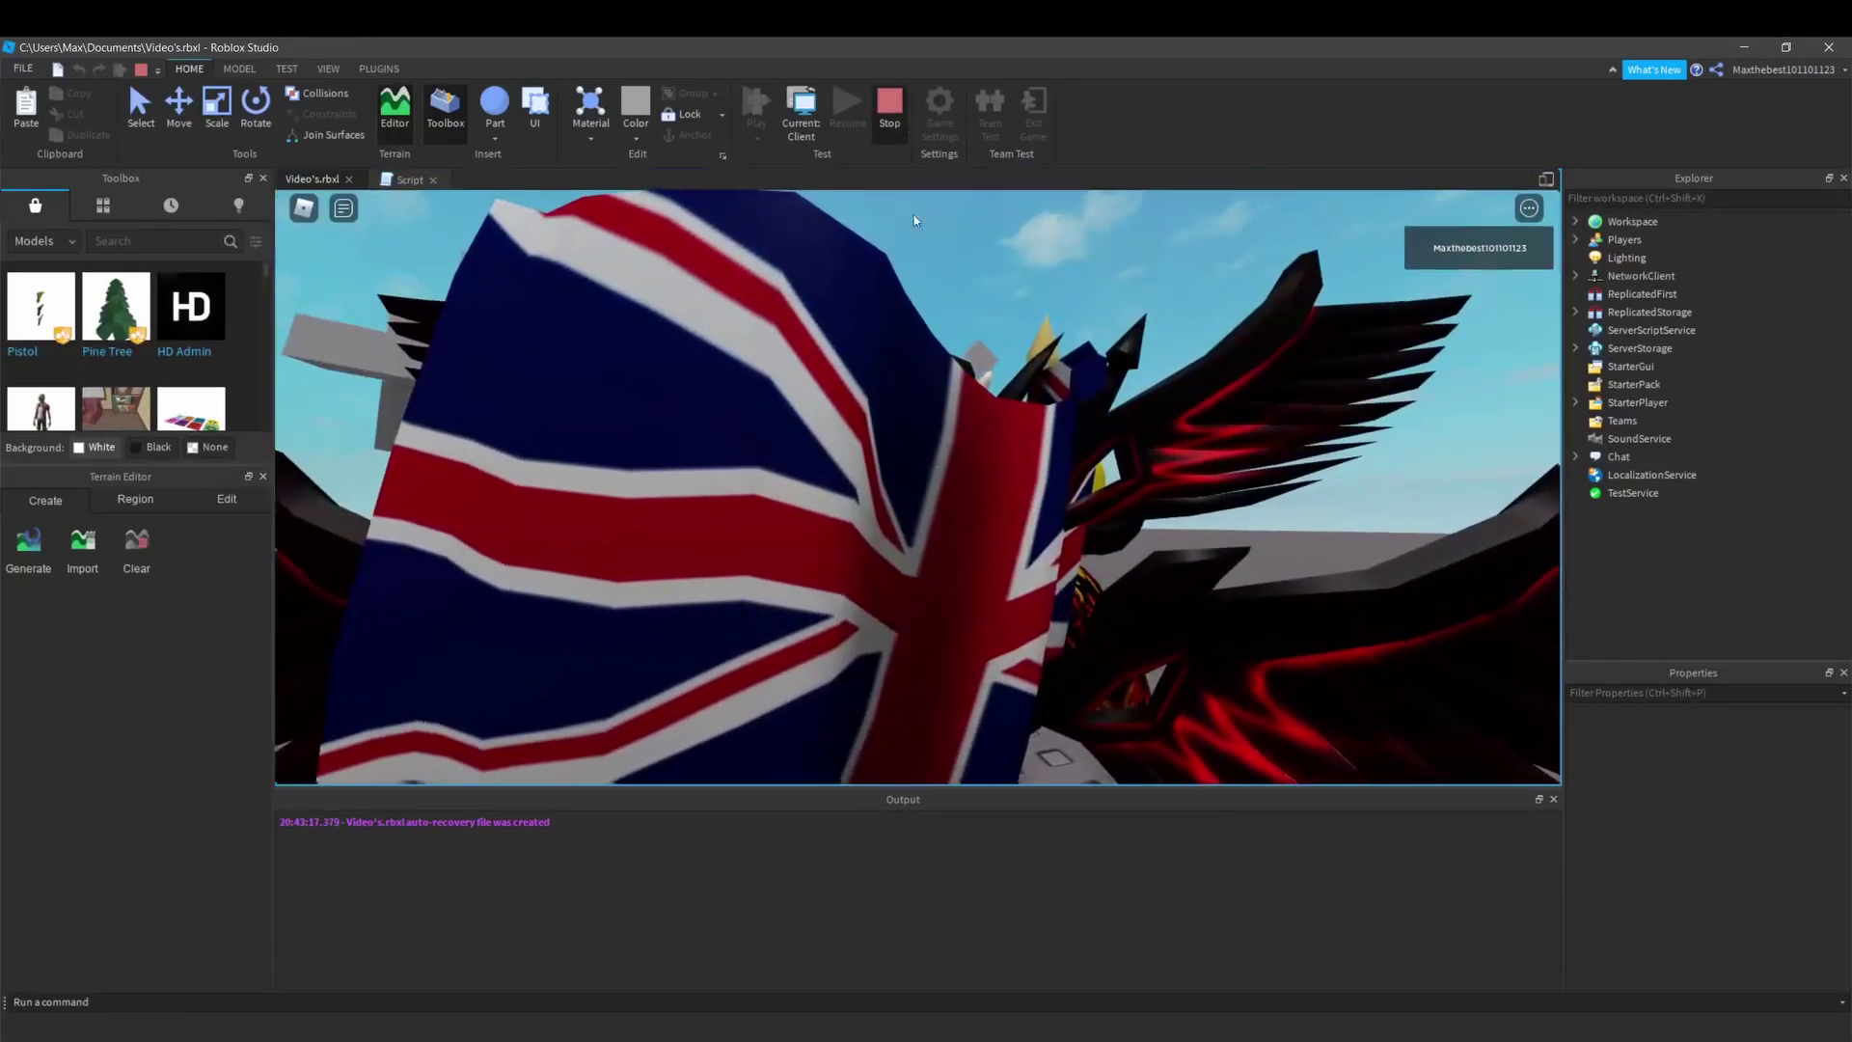
pyautogui.click(889, 101)
pyautogui.click(125, 180)
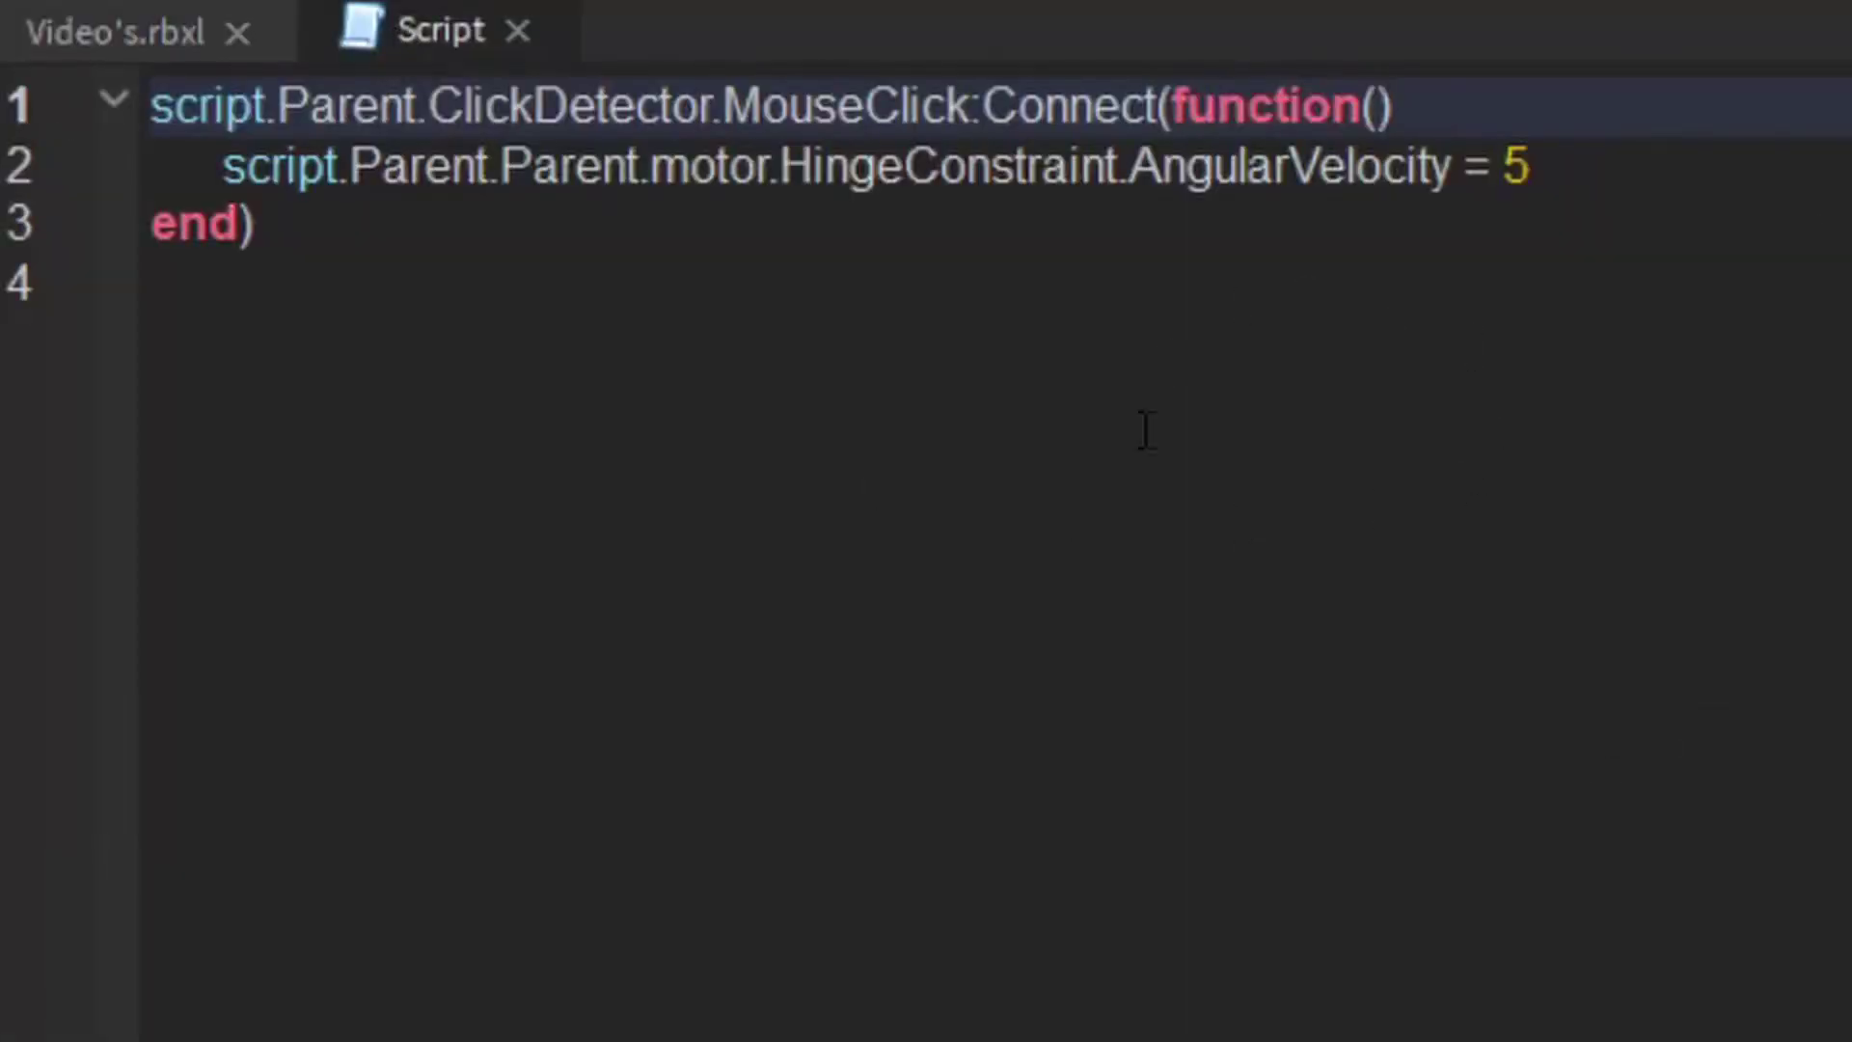
# Add an 'if on == false then' line inside the click handler.
pyautogui.press('Return')
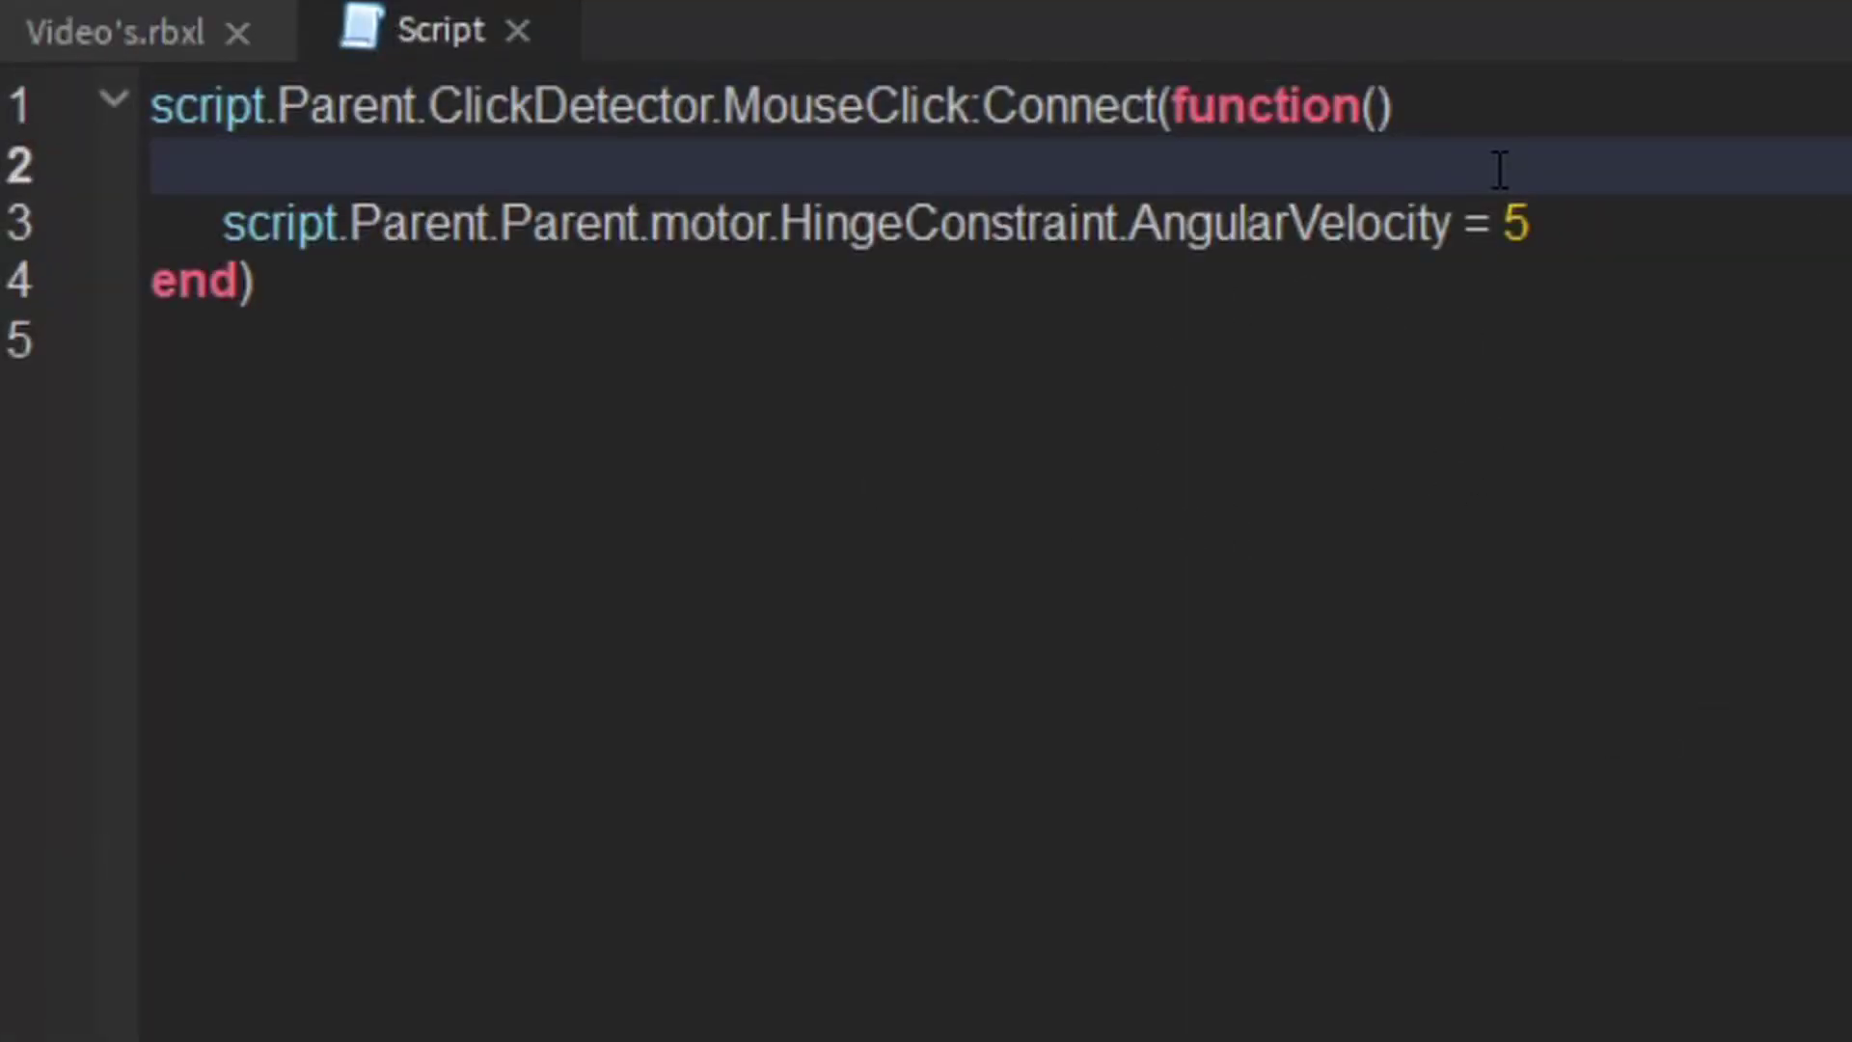
pyautogui.write('if on ==')
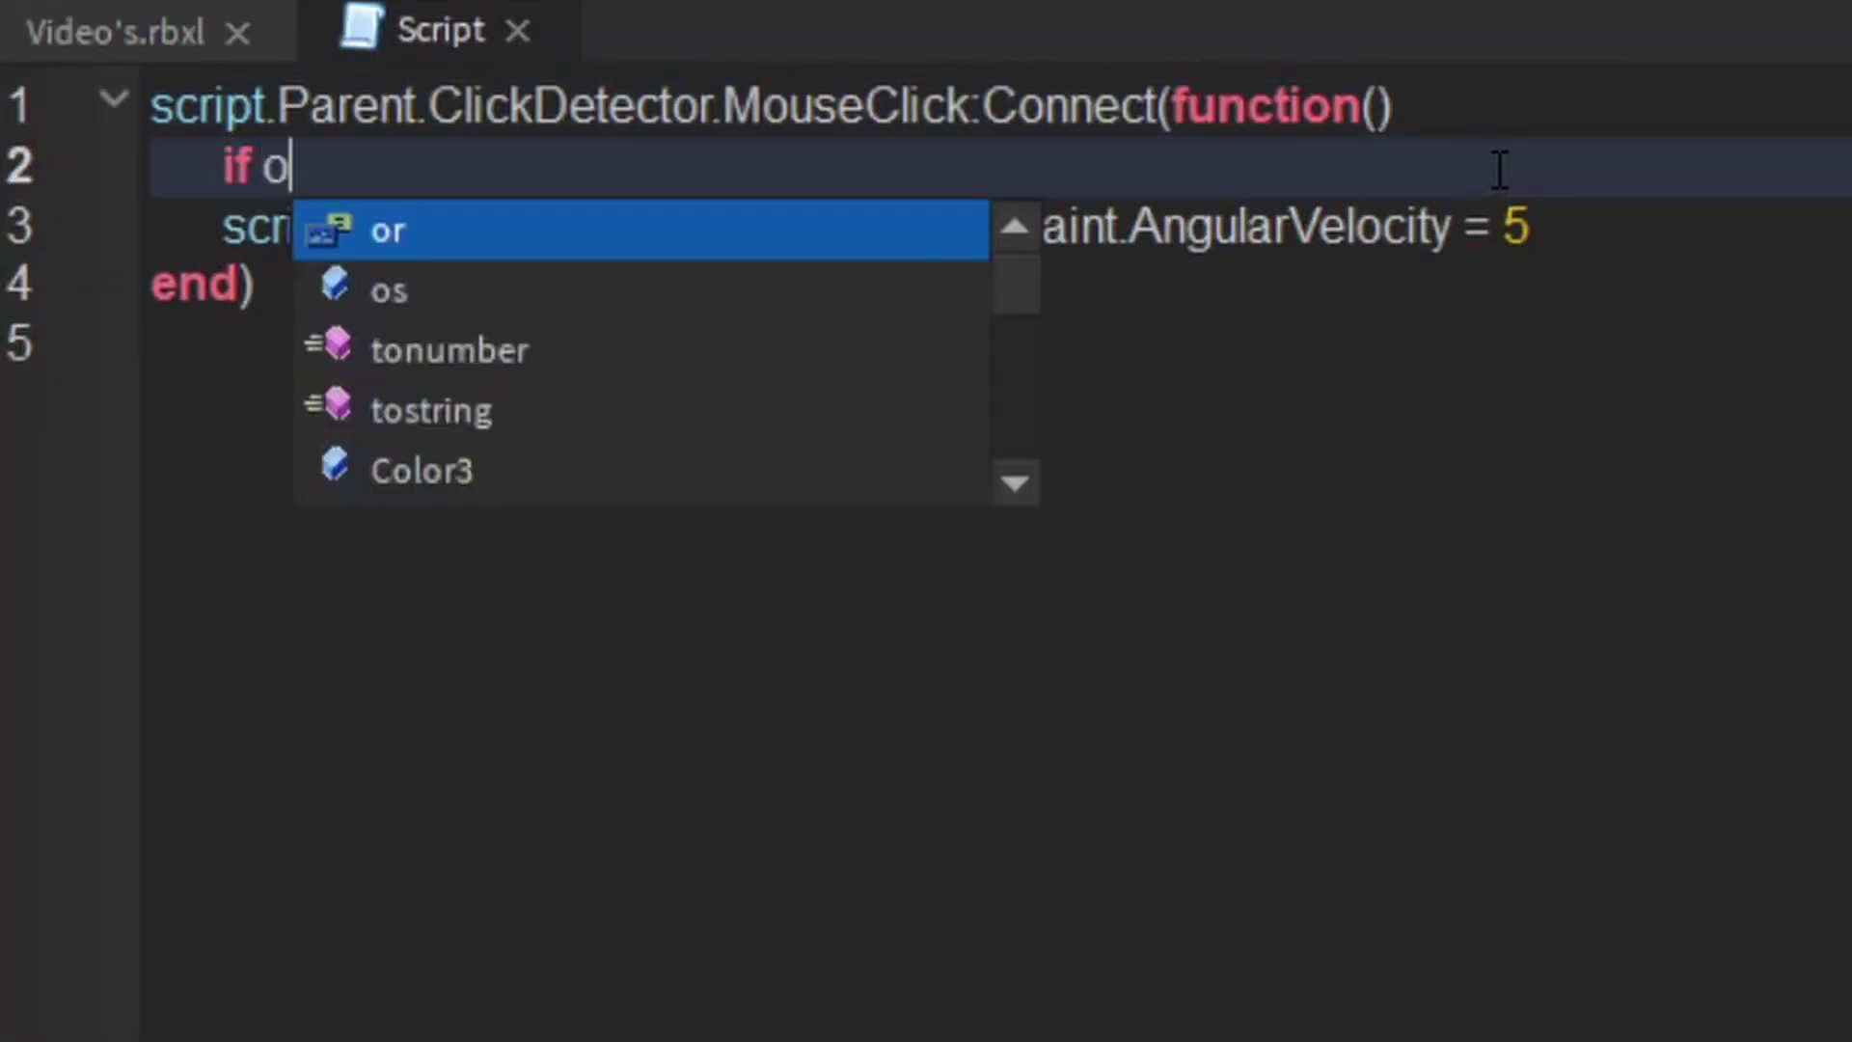
pyautogui.press('BackSpace')
pyautogui.write('=')
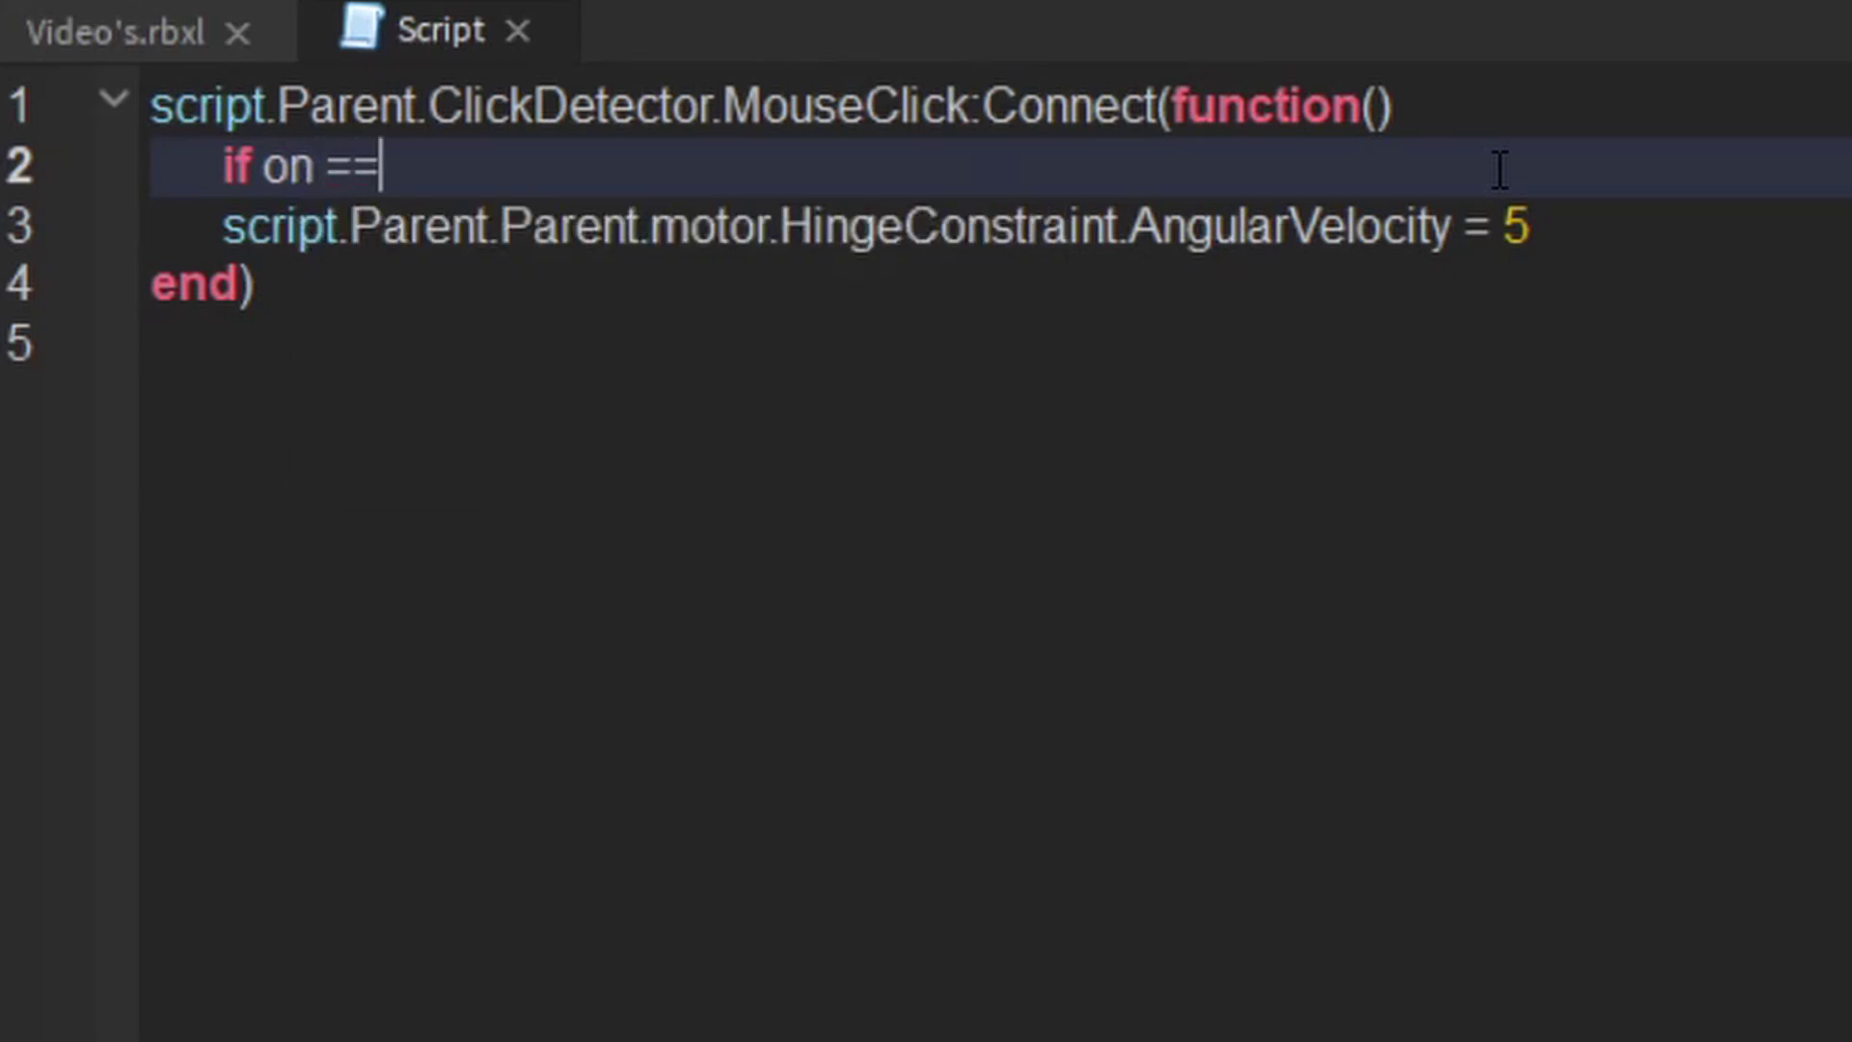
pyautogui.write(' false')
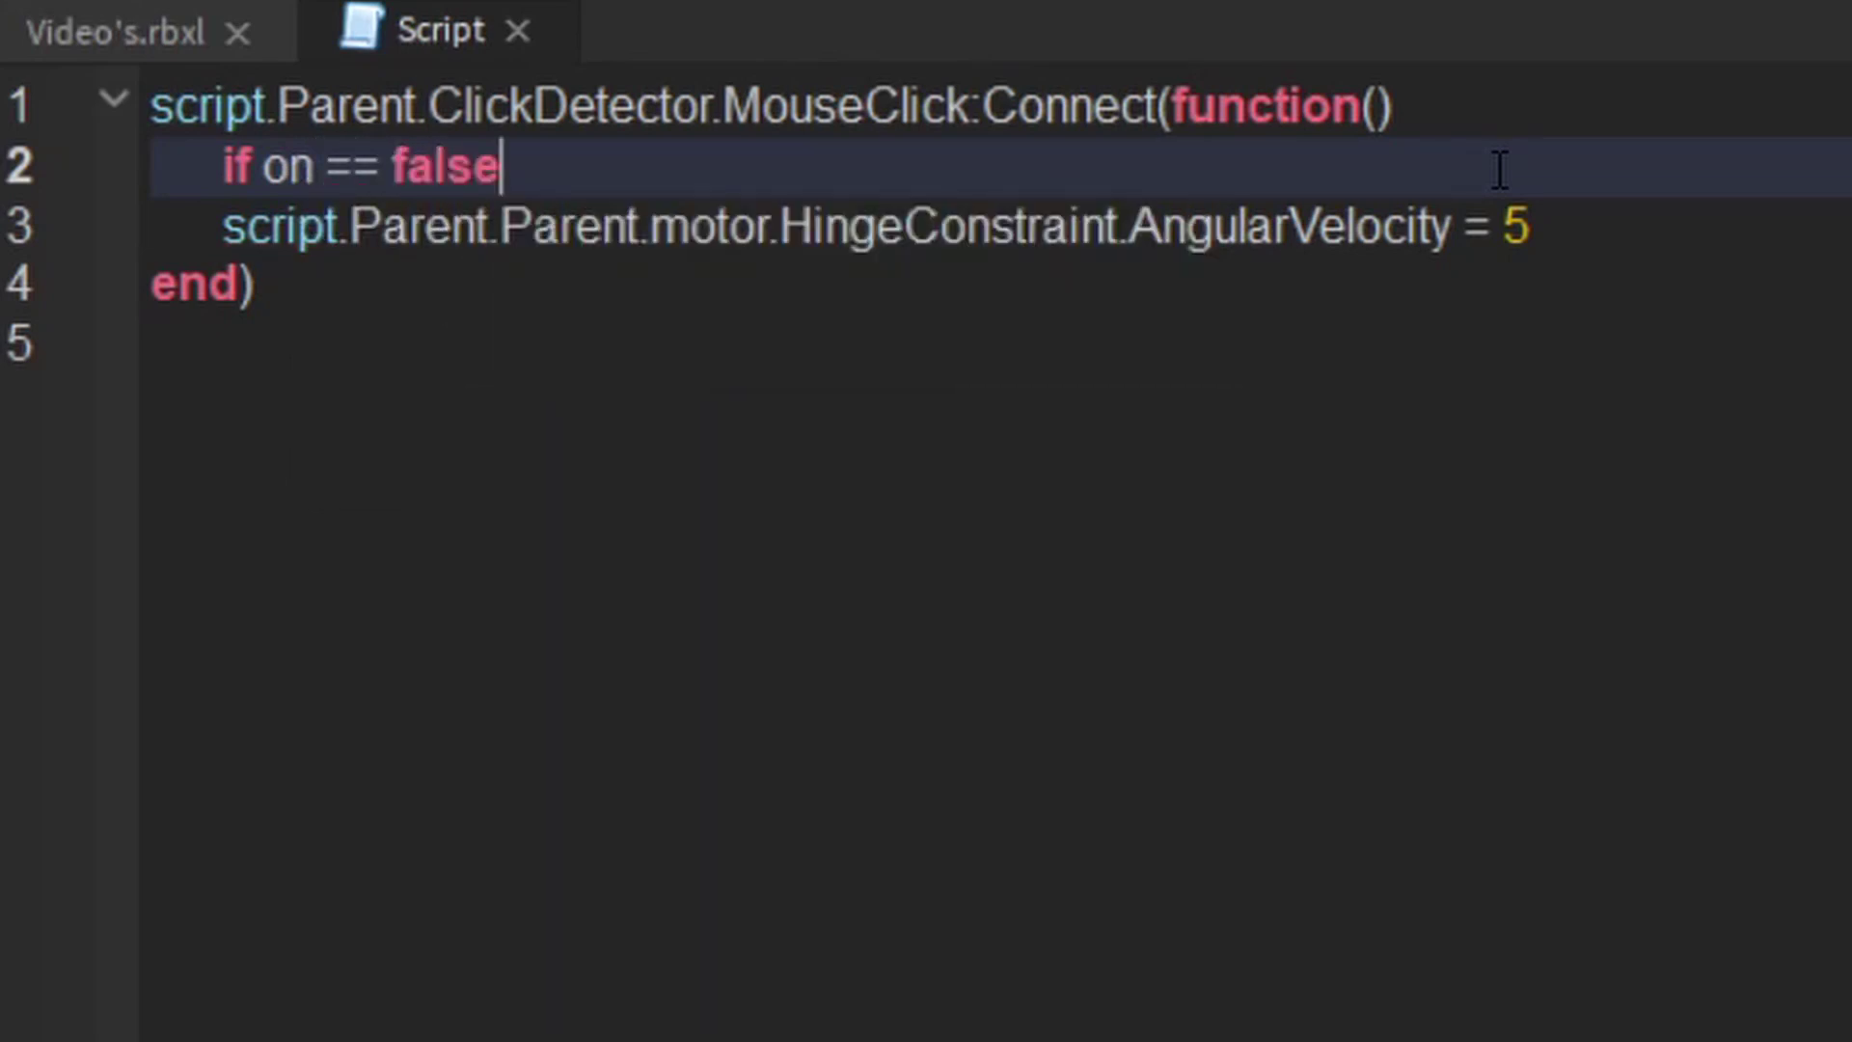
pyautogui.press('BackSpace')
pyautogui.press('BackSpace')
pyautogui.press('BackSpace')
pyautogui.press('BackSpace')
pyautogui.press('BackSpace')
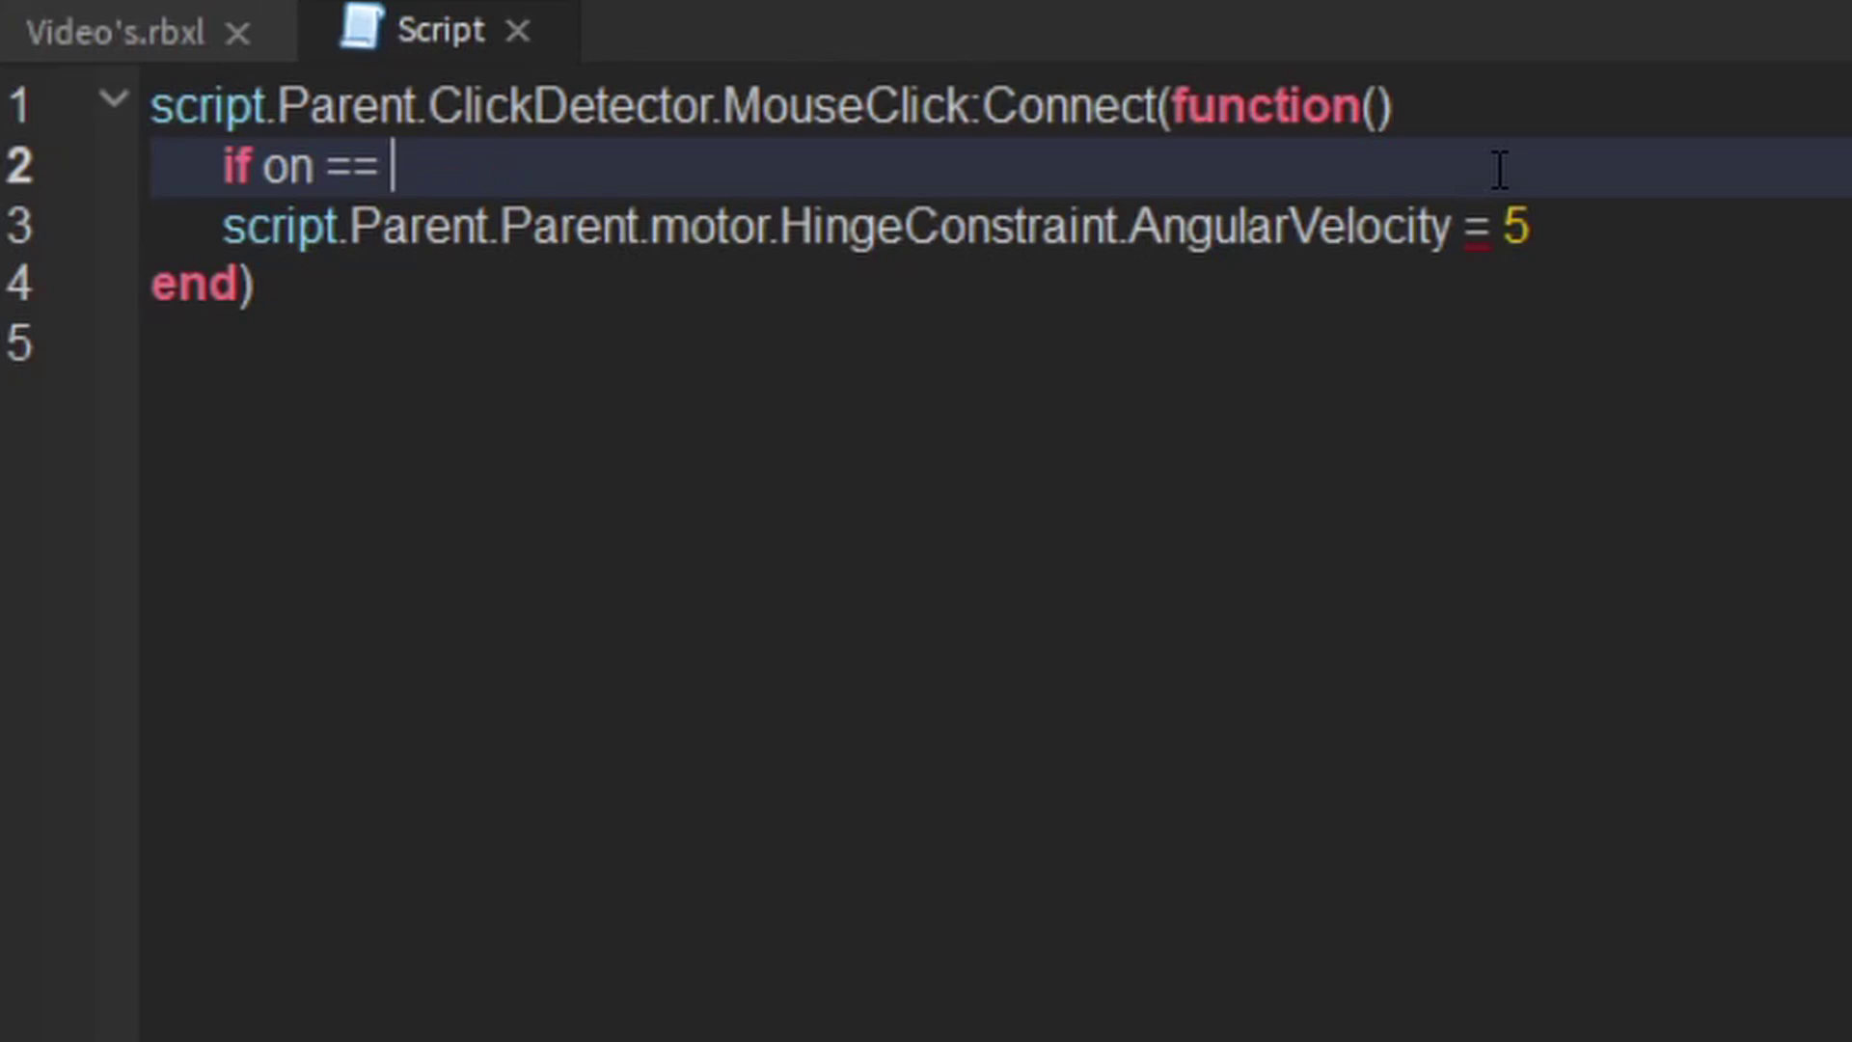
pyautogui.write('false')
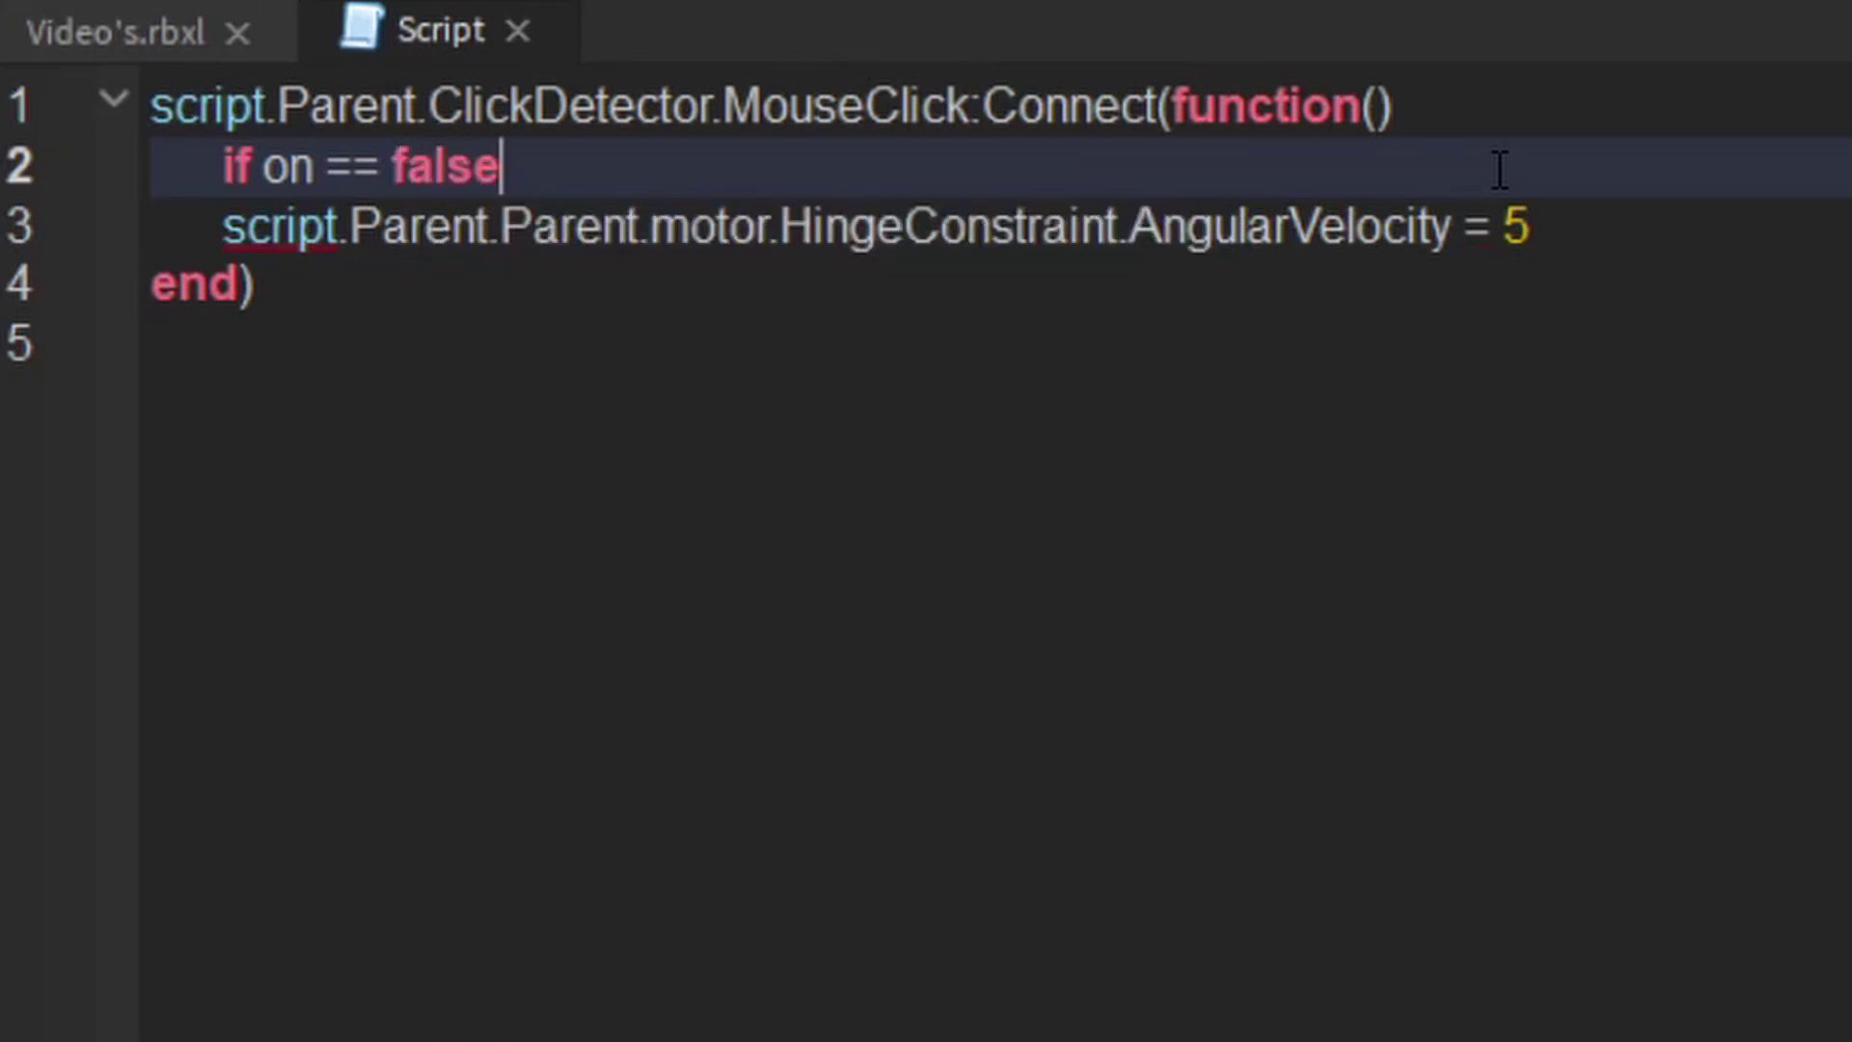
pyautogui.write(' then')
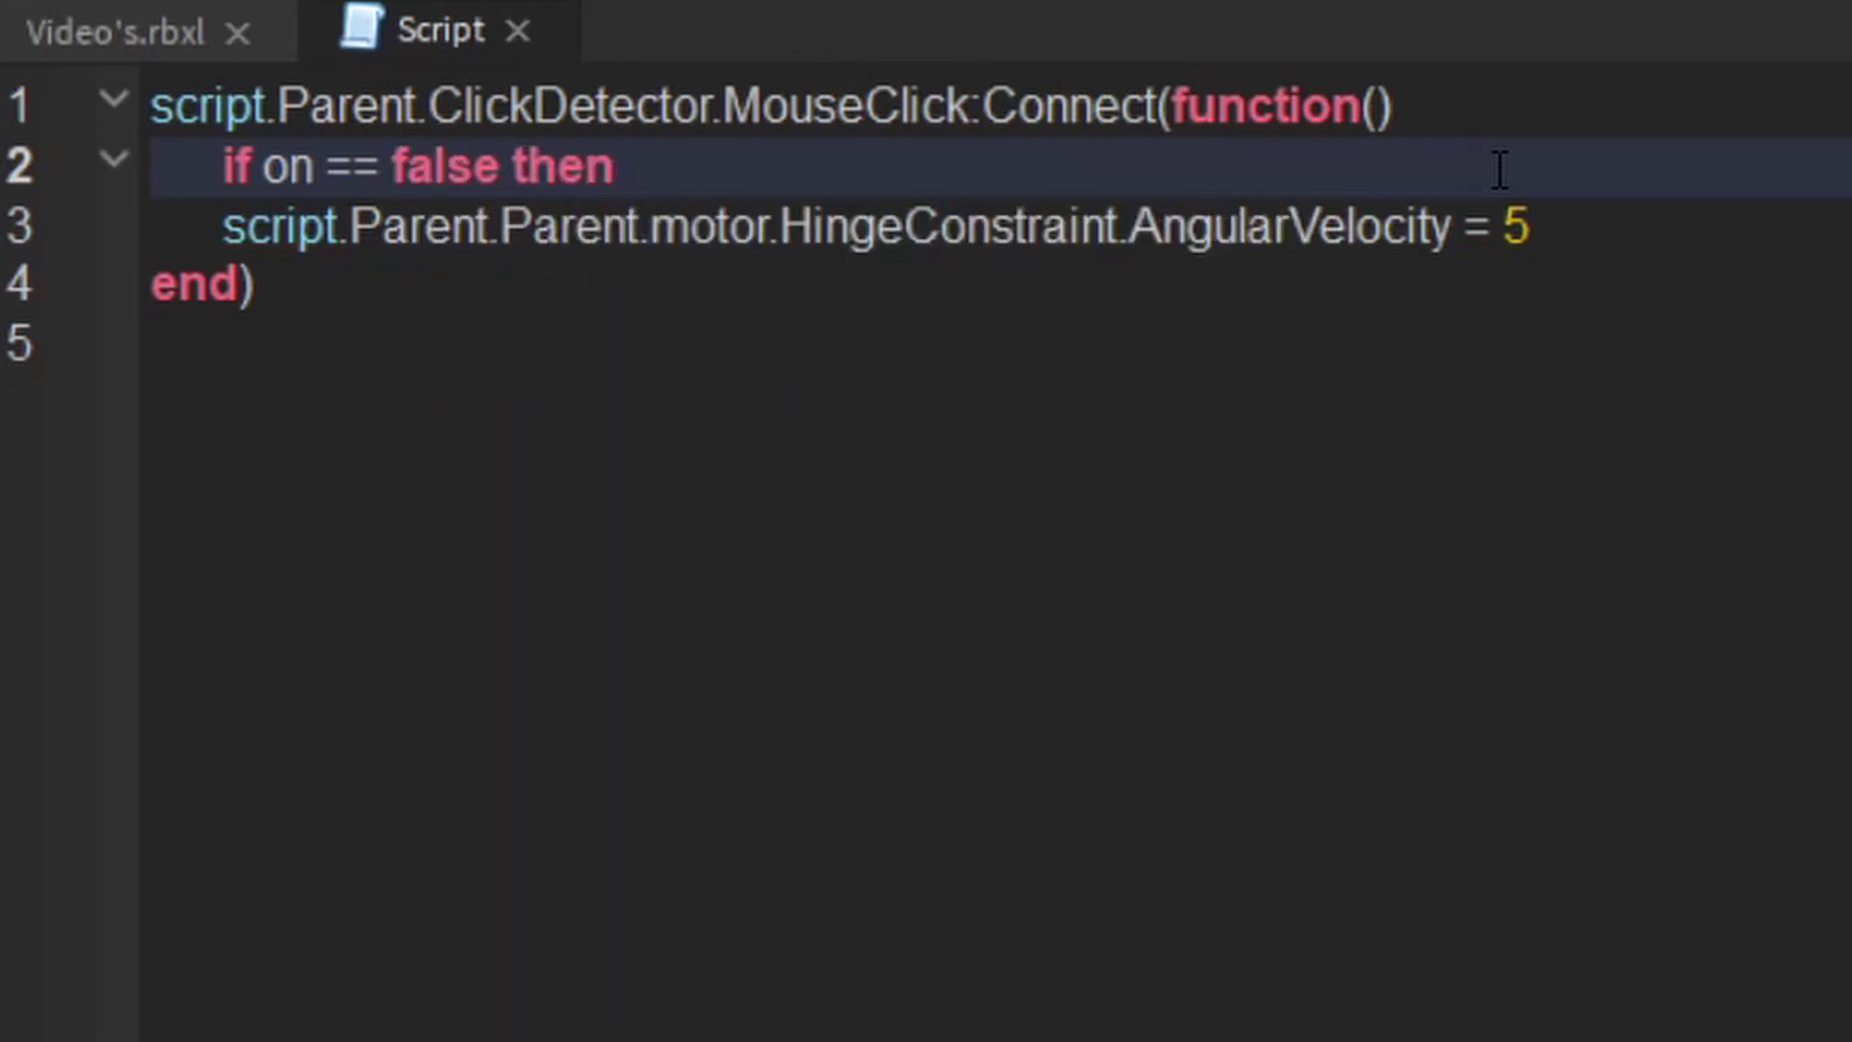
# Indent the velocity line under the if and add an else branch with end.
pyautogui.click(202, 226)
pyautogui.press('Tab')
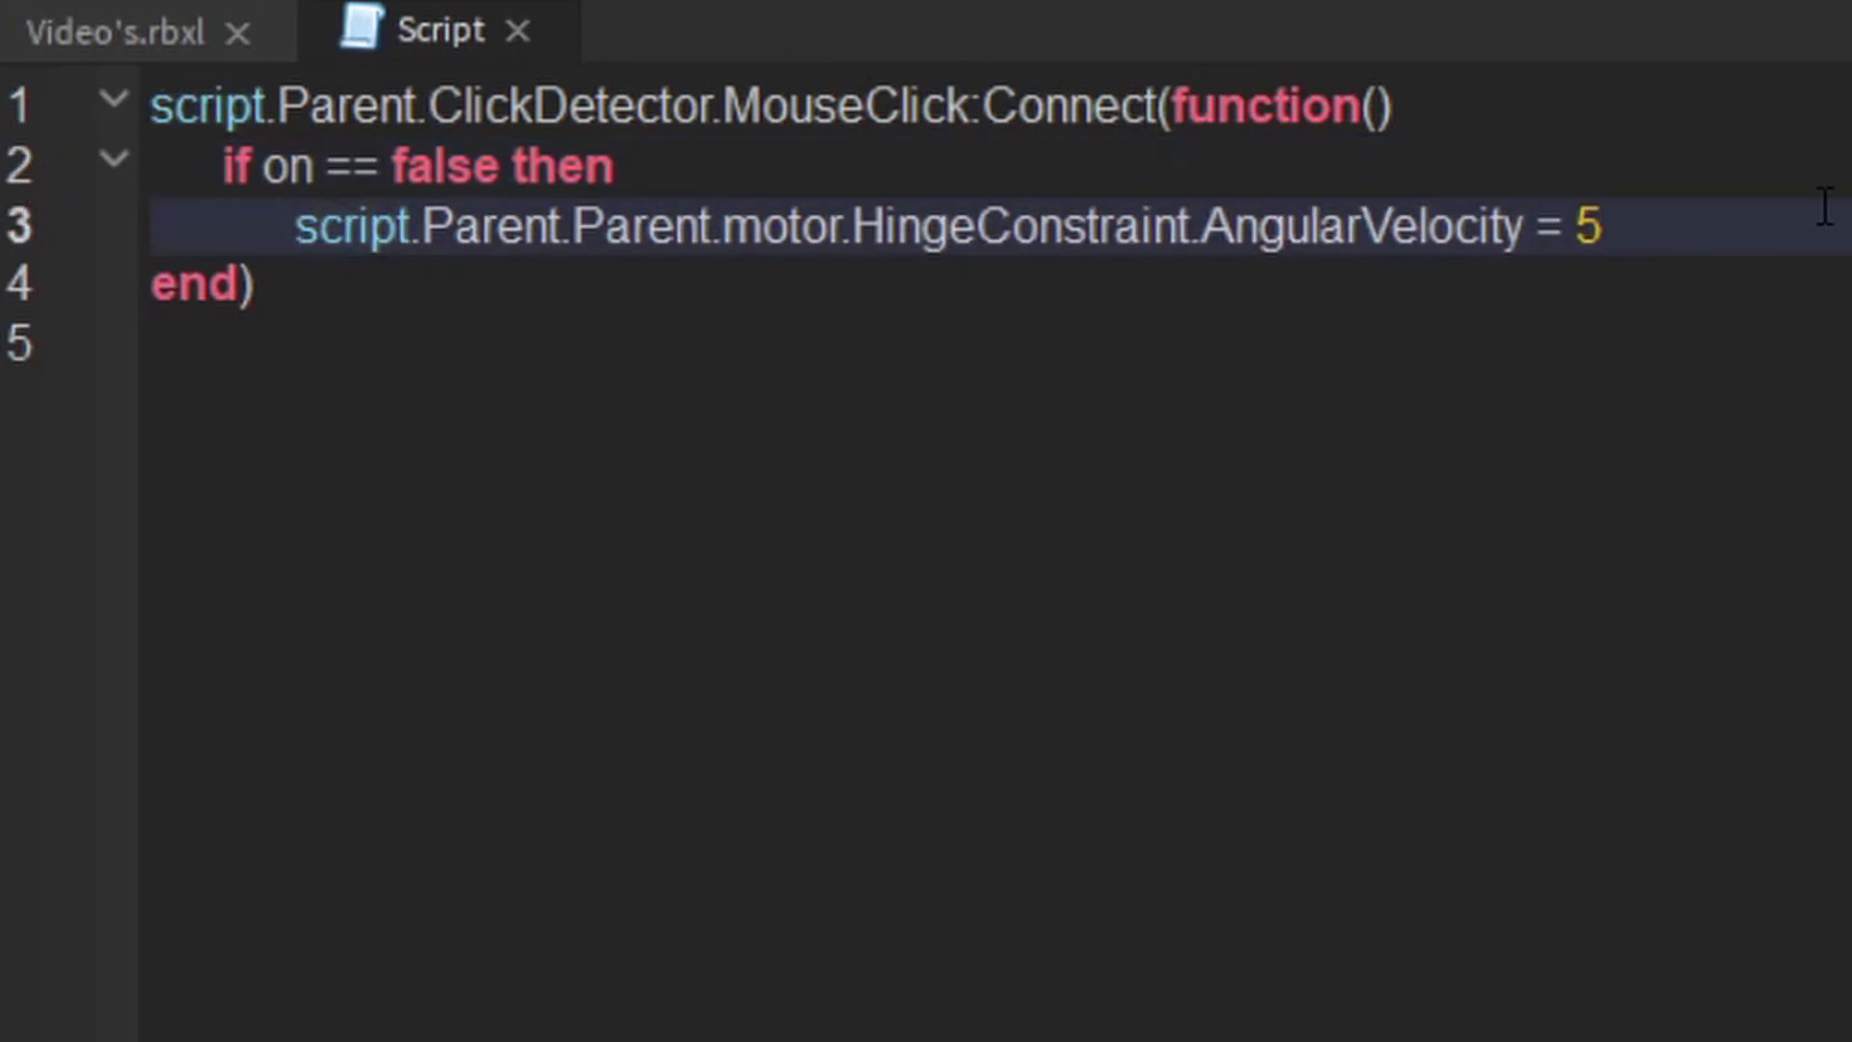
pyautogui.press('Return')
pyautogui.write('else')
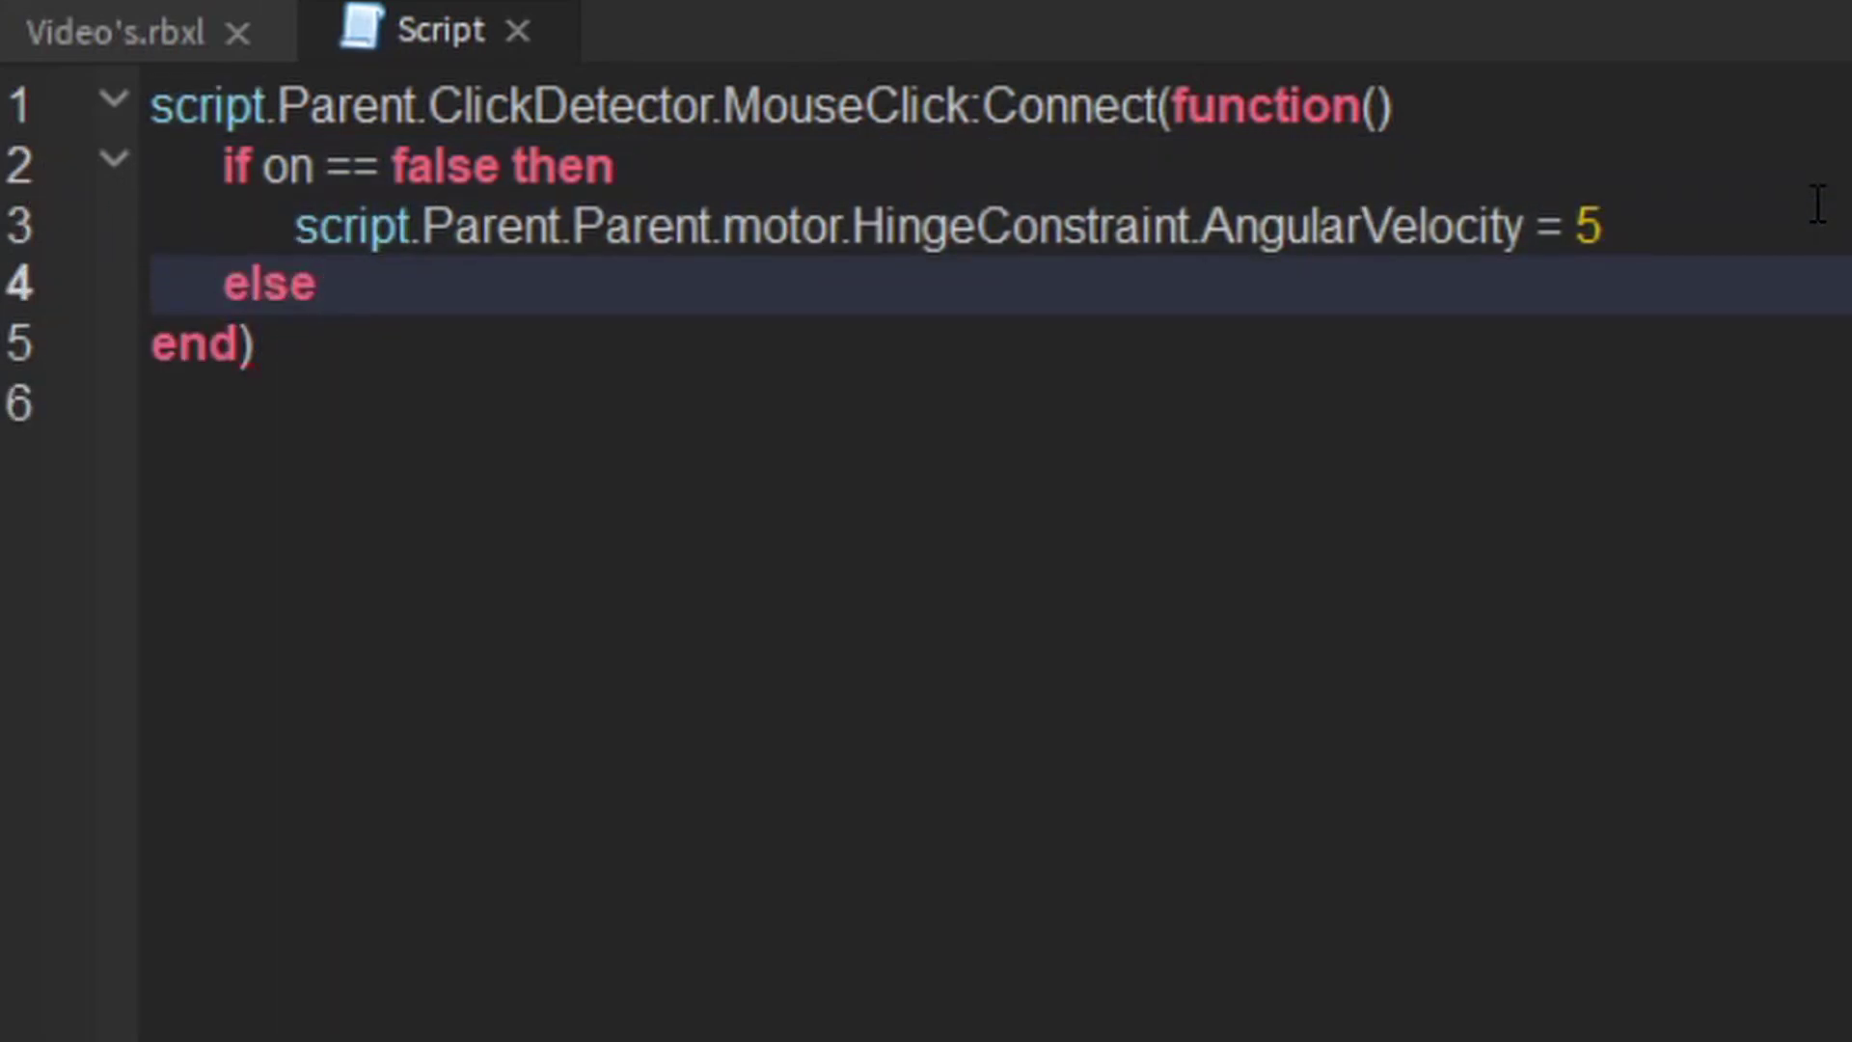
pyautogui.press('Return')
# Copy the velocity line into the else branch with AngularVelocity set to 0.
pyautogui.click(1790, 241)
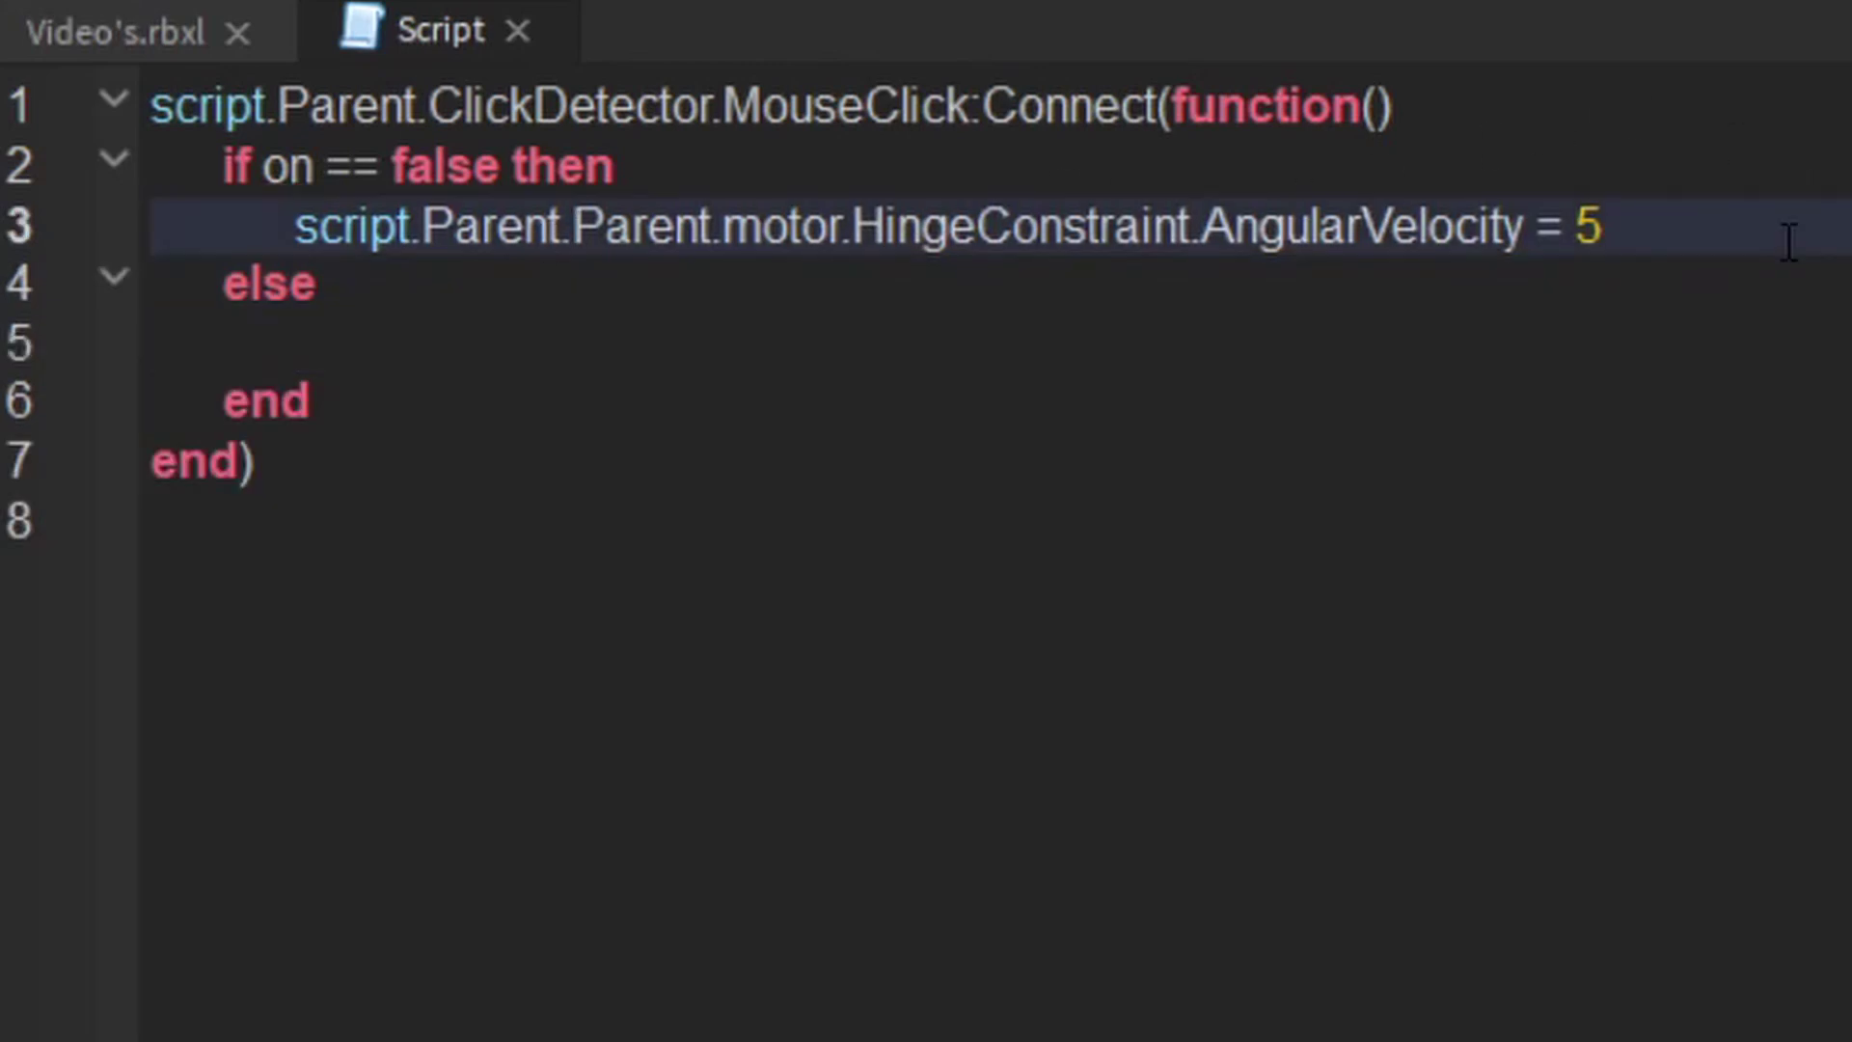
pyautogui.moveTo(1789, 241); pyautogui.dragTo(294, 227)
pyautogui.rightClick(301, 230)
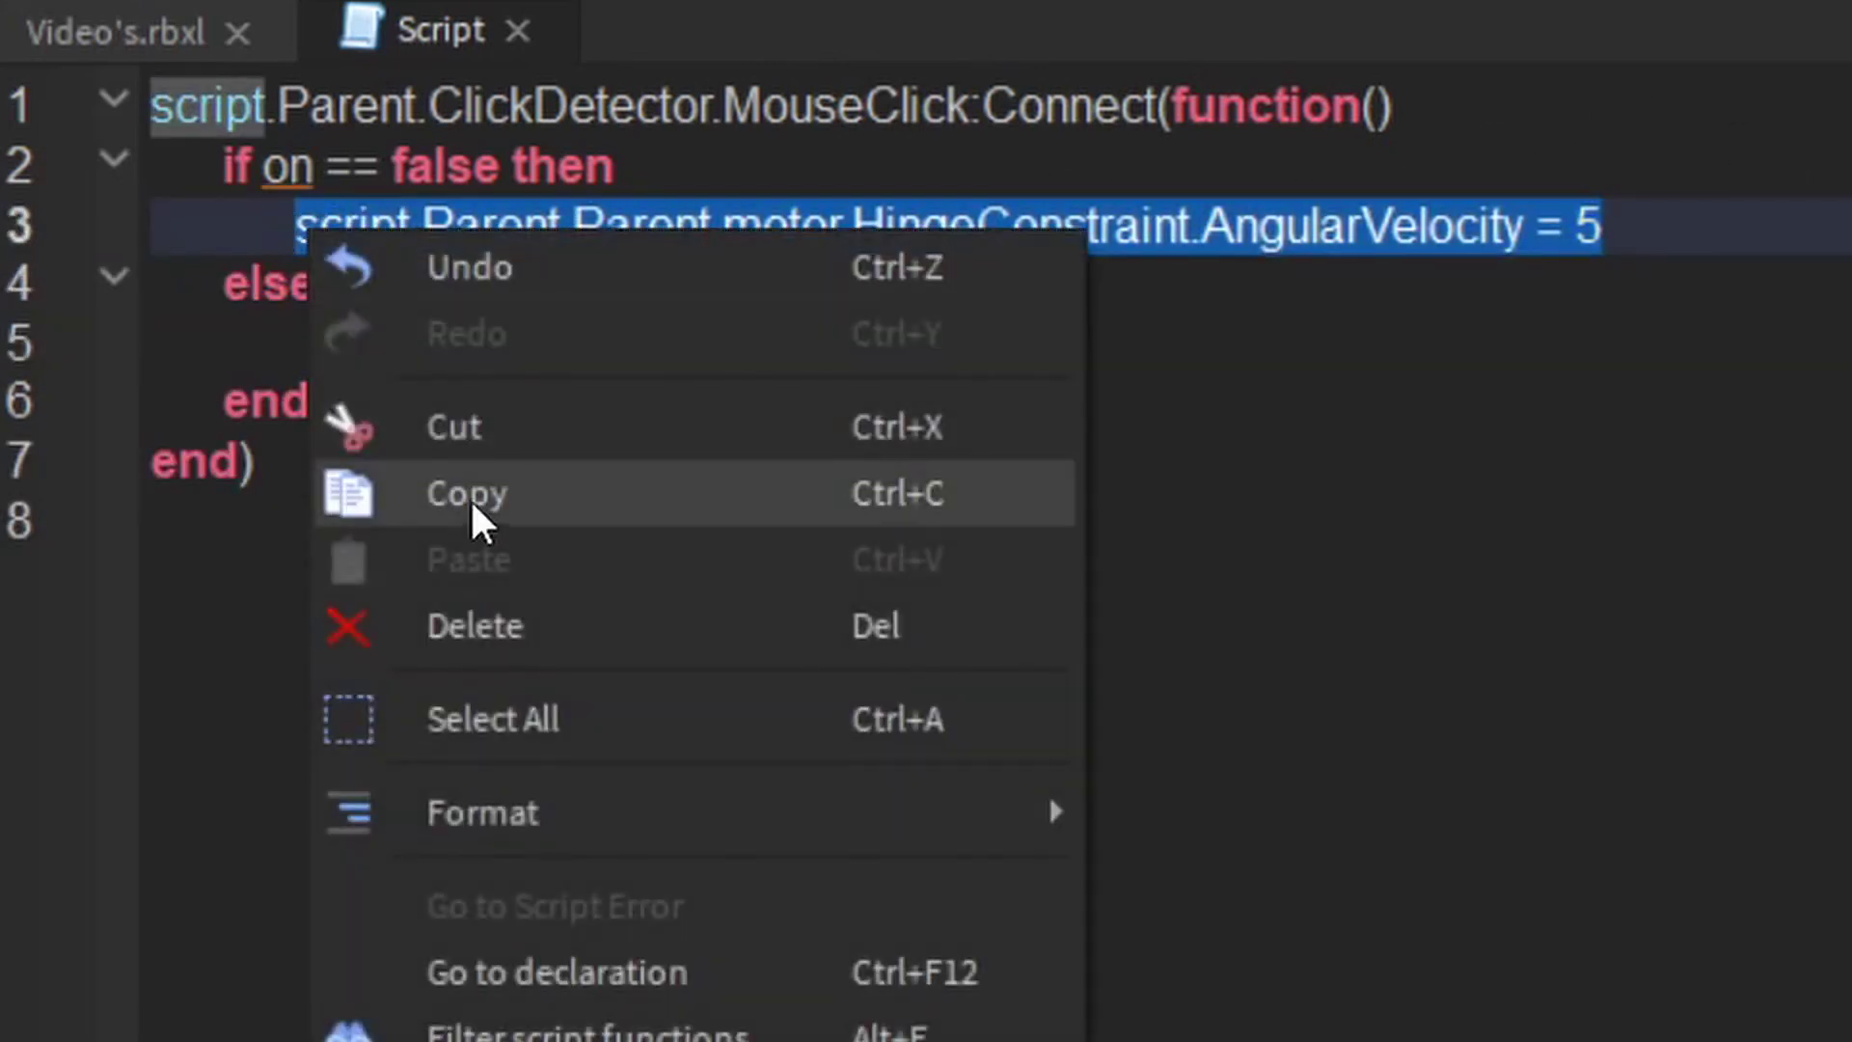
pyautogui.click(470, 498)
pyautogui.click(454, 306)
pyautogui.click(463, 349)
pyautogui.hotkey('ctrl', 'v')
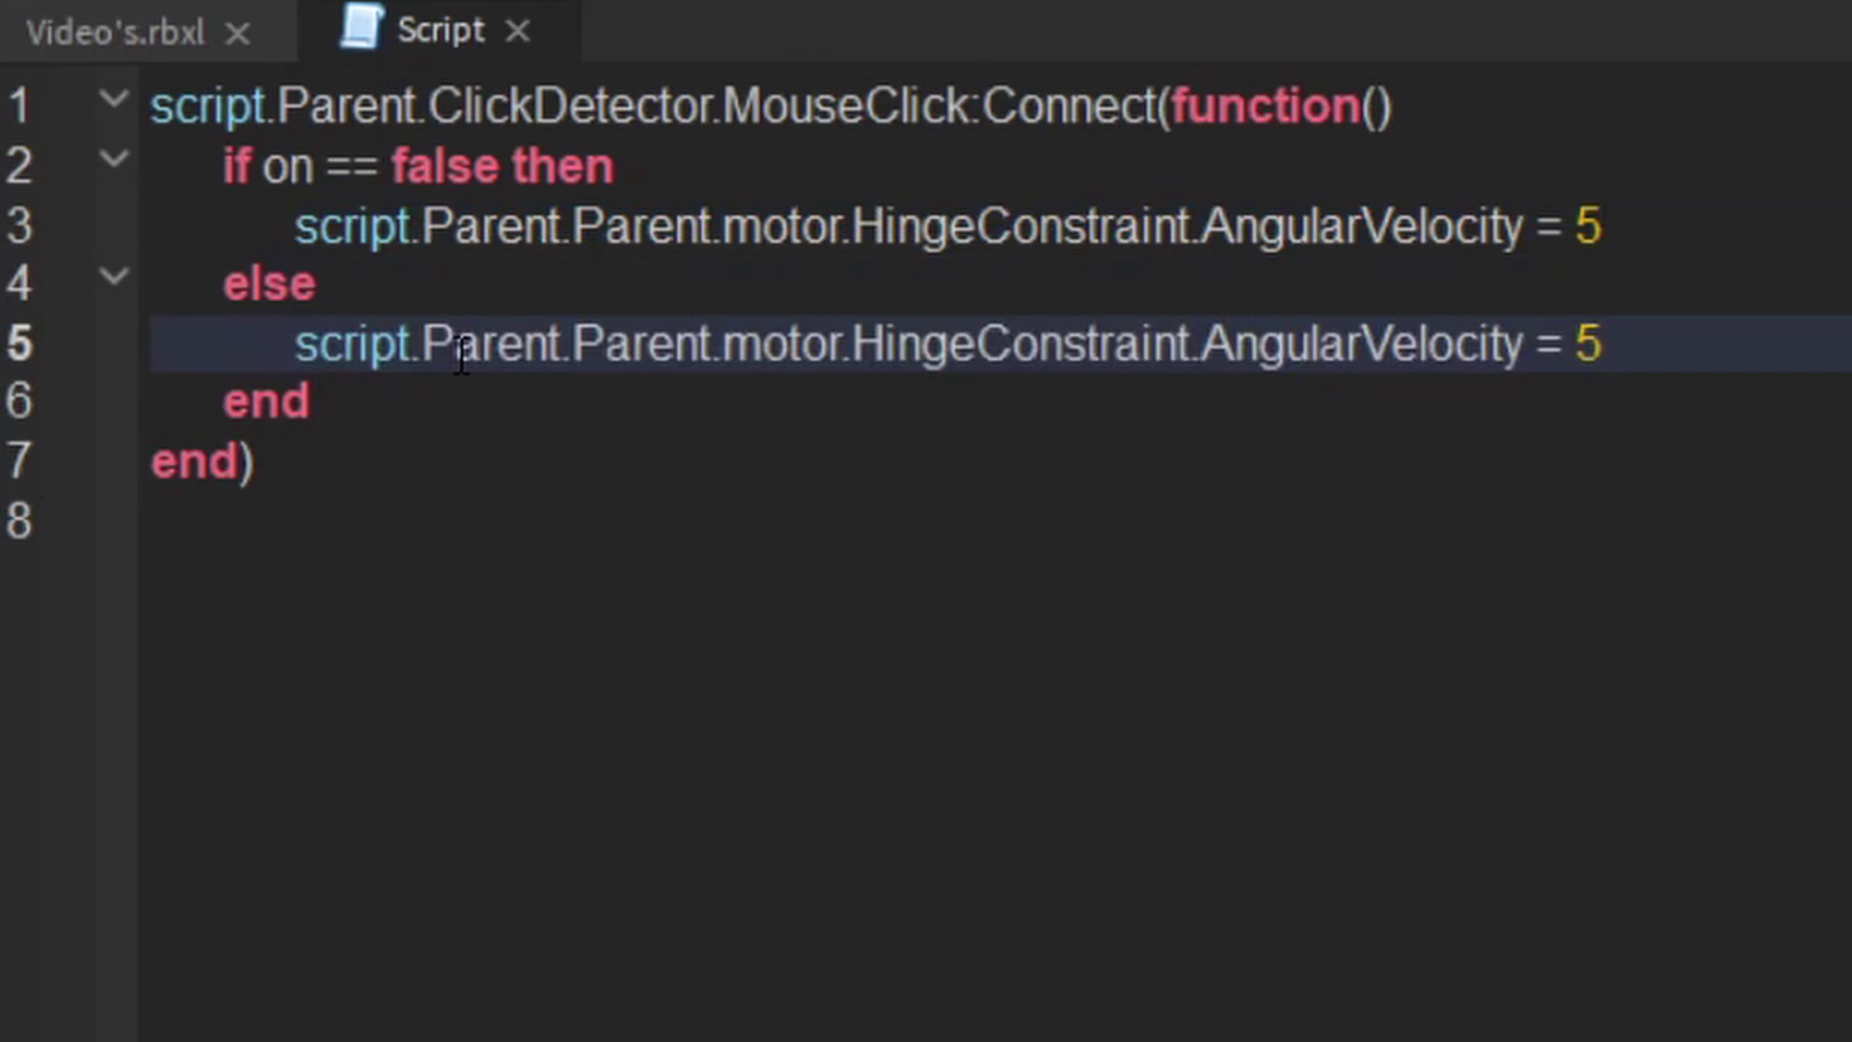
pyautogui.press('BackSpace')
pyautogui.write('0')
# Set on to true in the if branch and on = false in the else branch.
pyautogui.click(1688, 188)
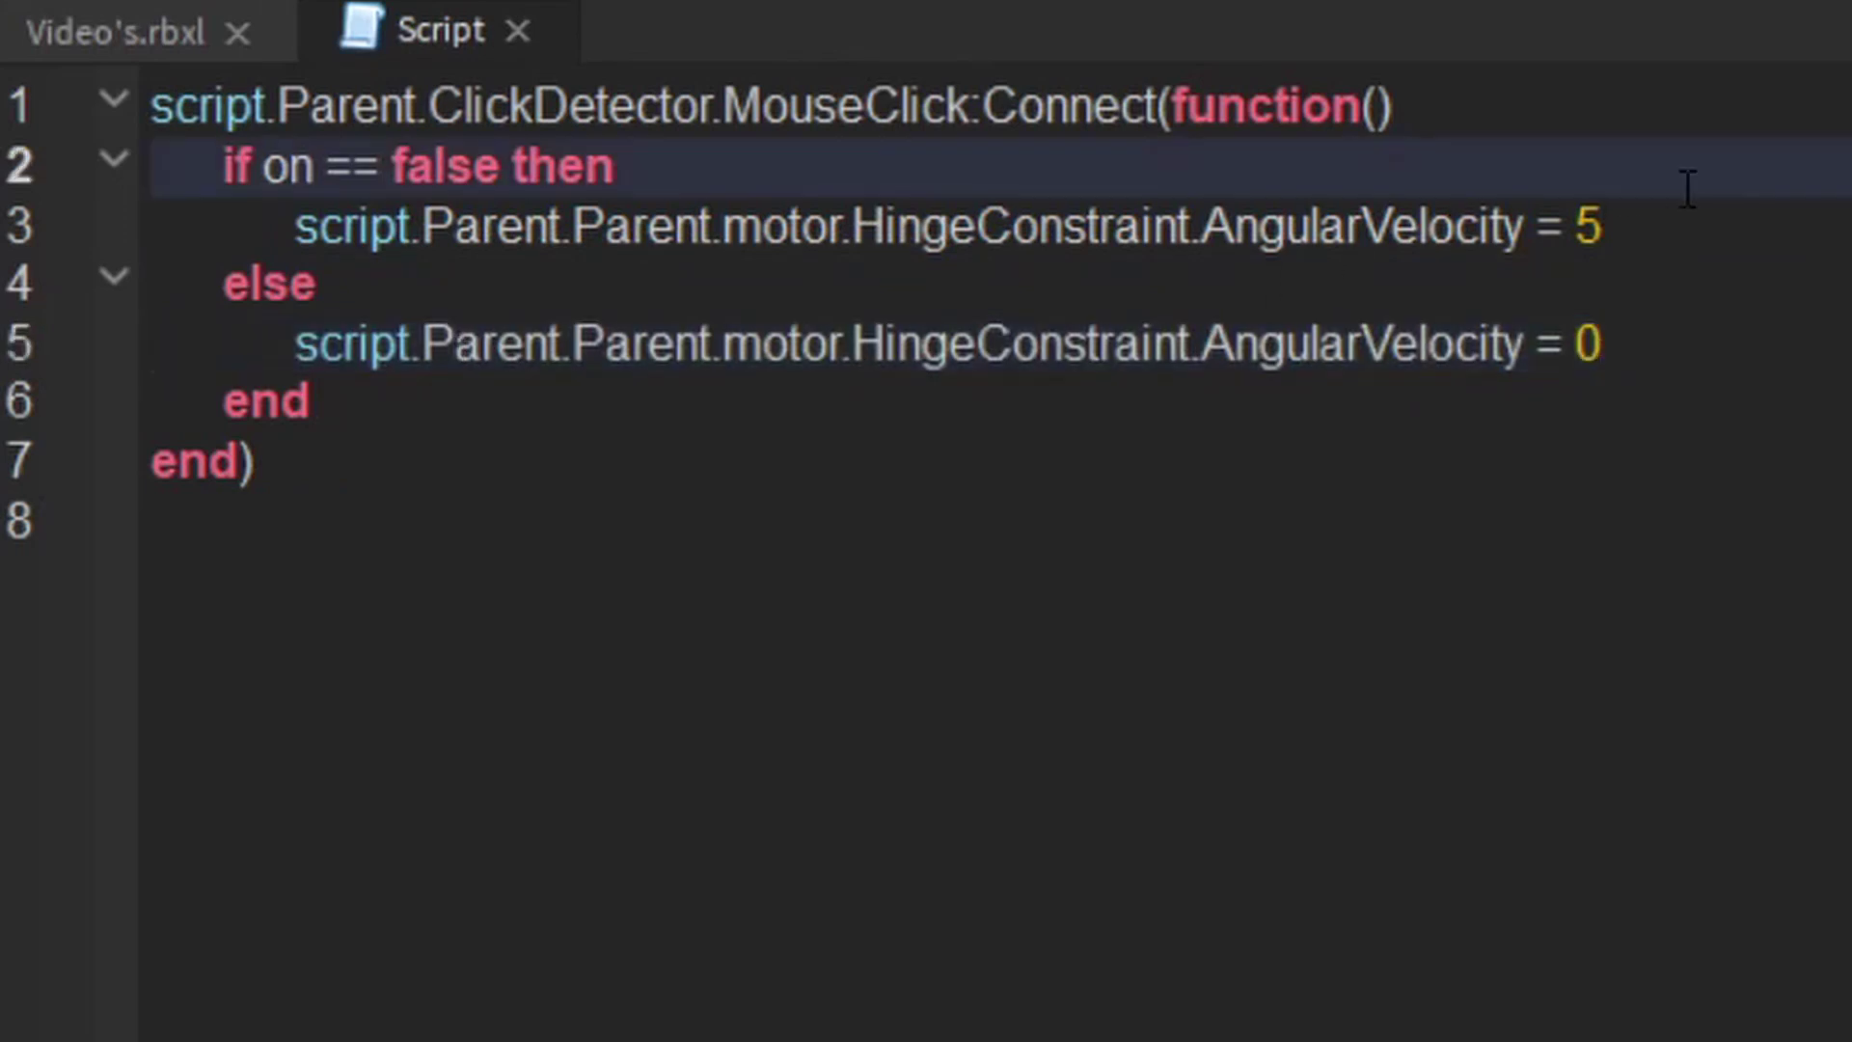
pyautogui.press('Return')
pyautogui.write('on ')
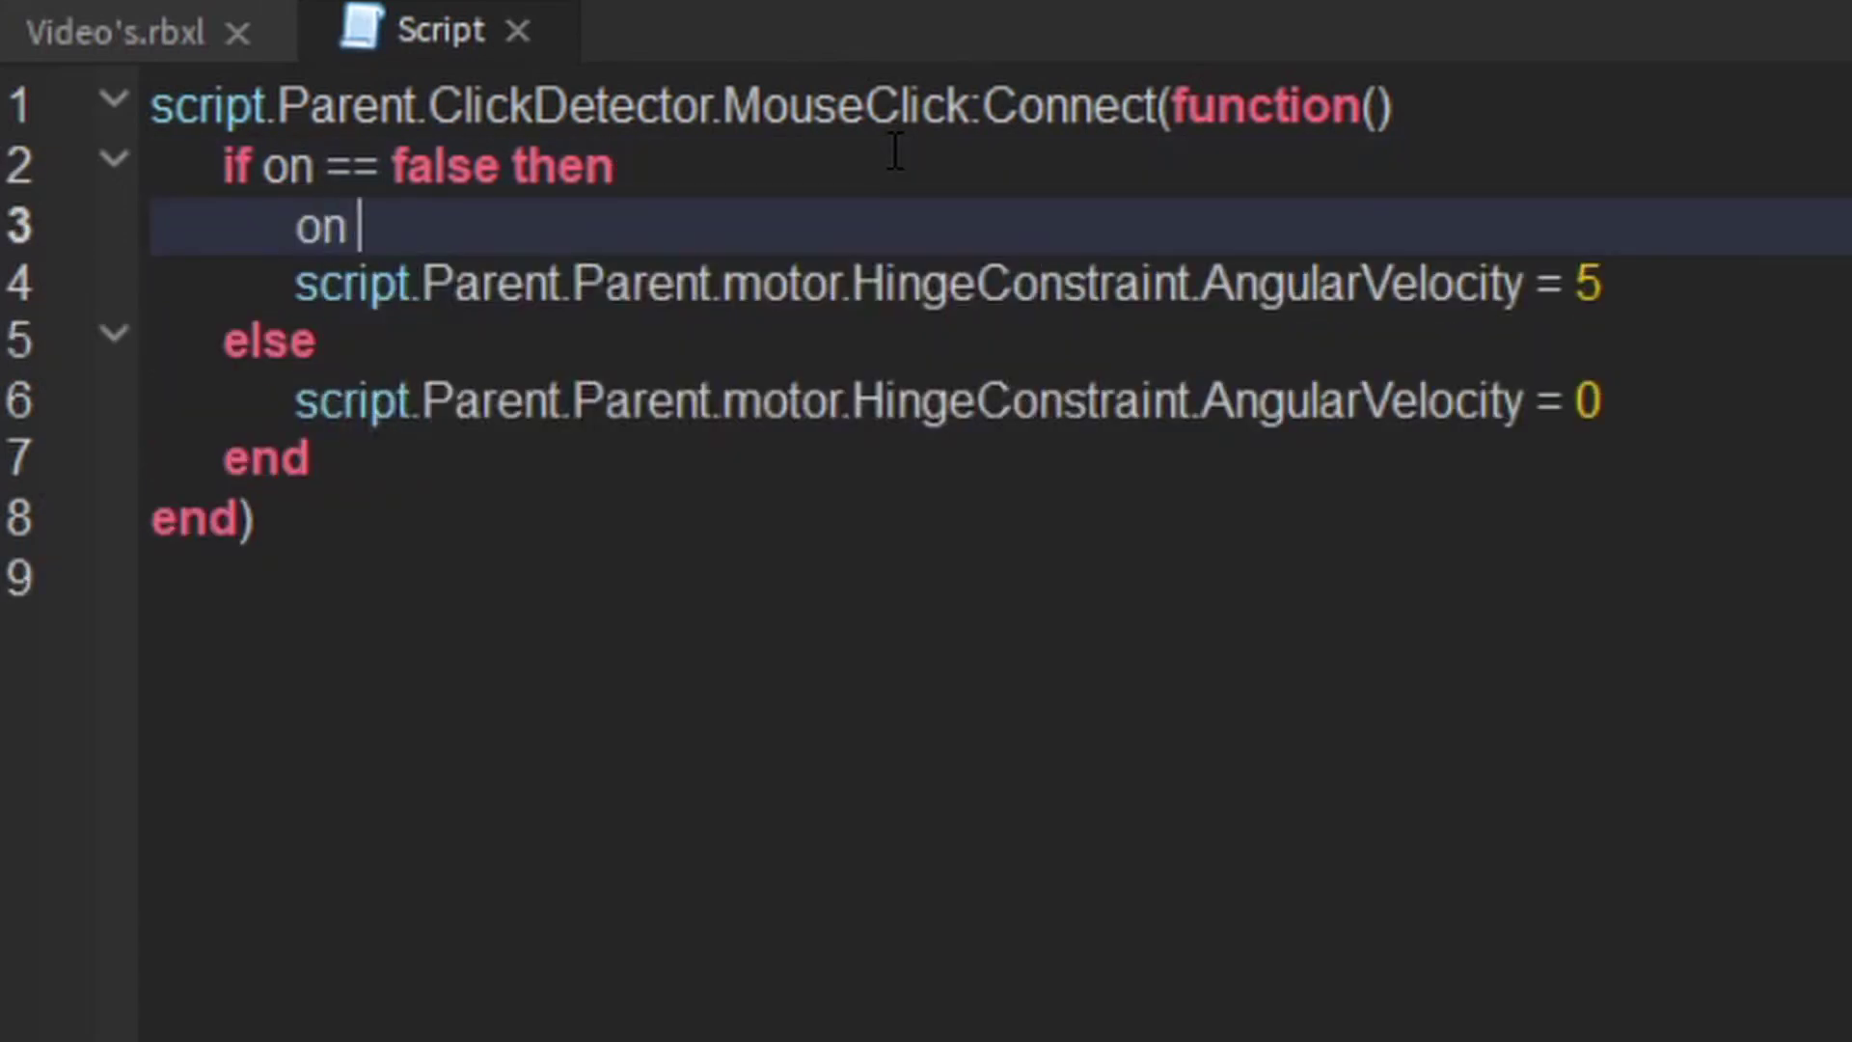
pyautogui.write('==true')
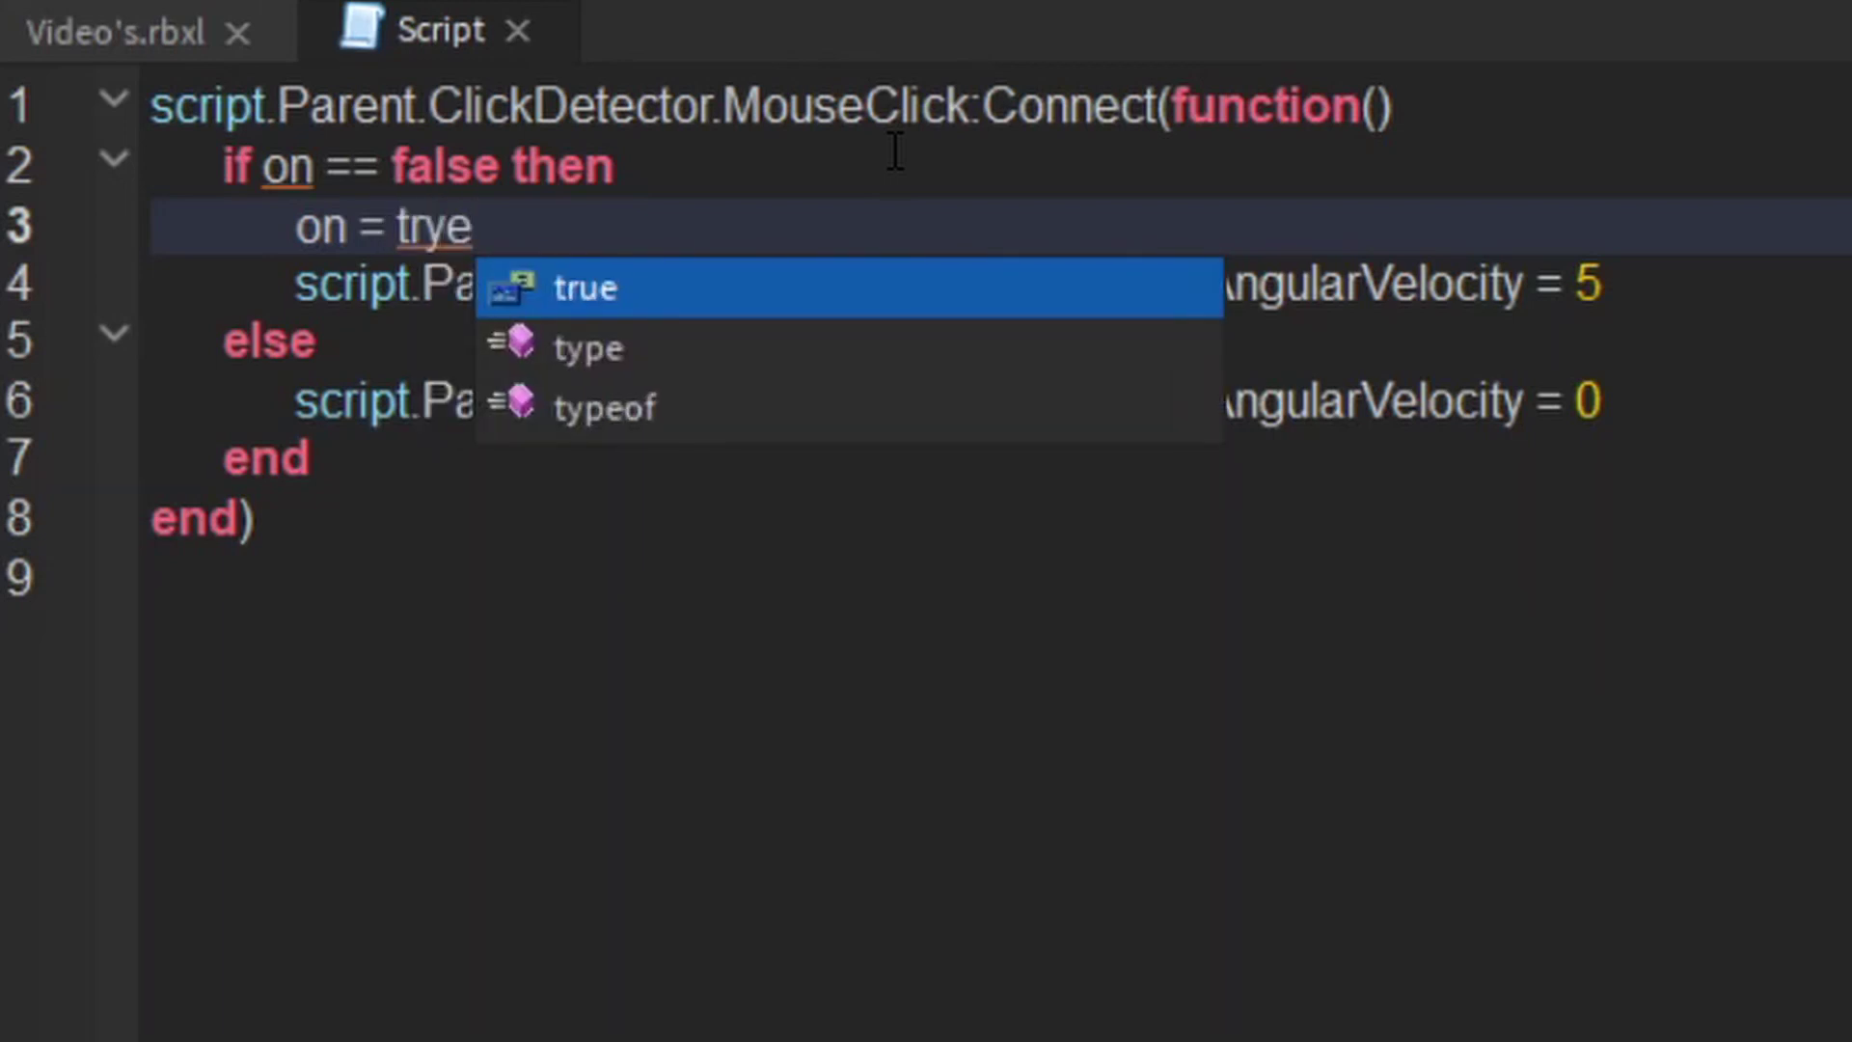
pyautogui.press('Tab')
pyautogui.click(1734, 413)
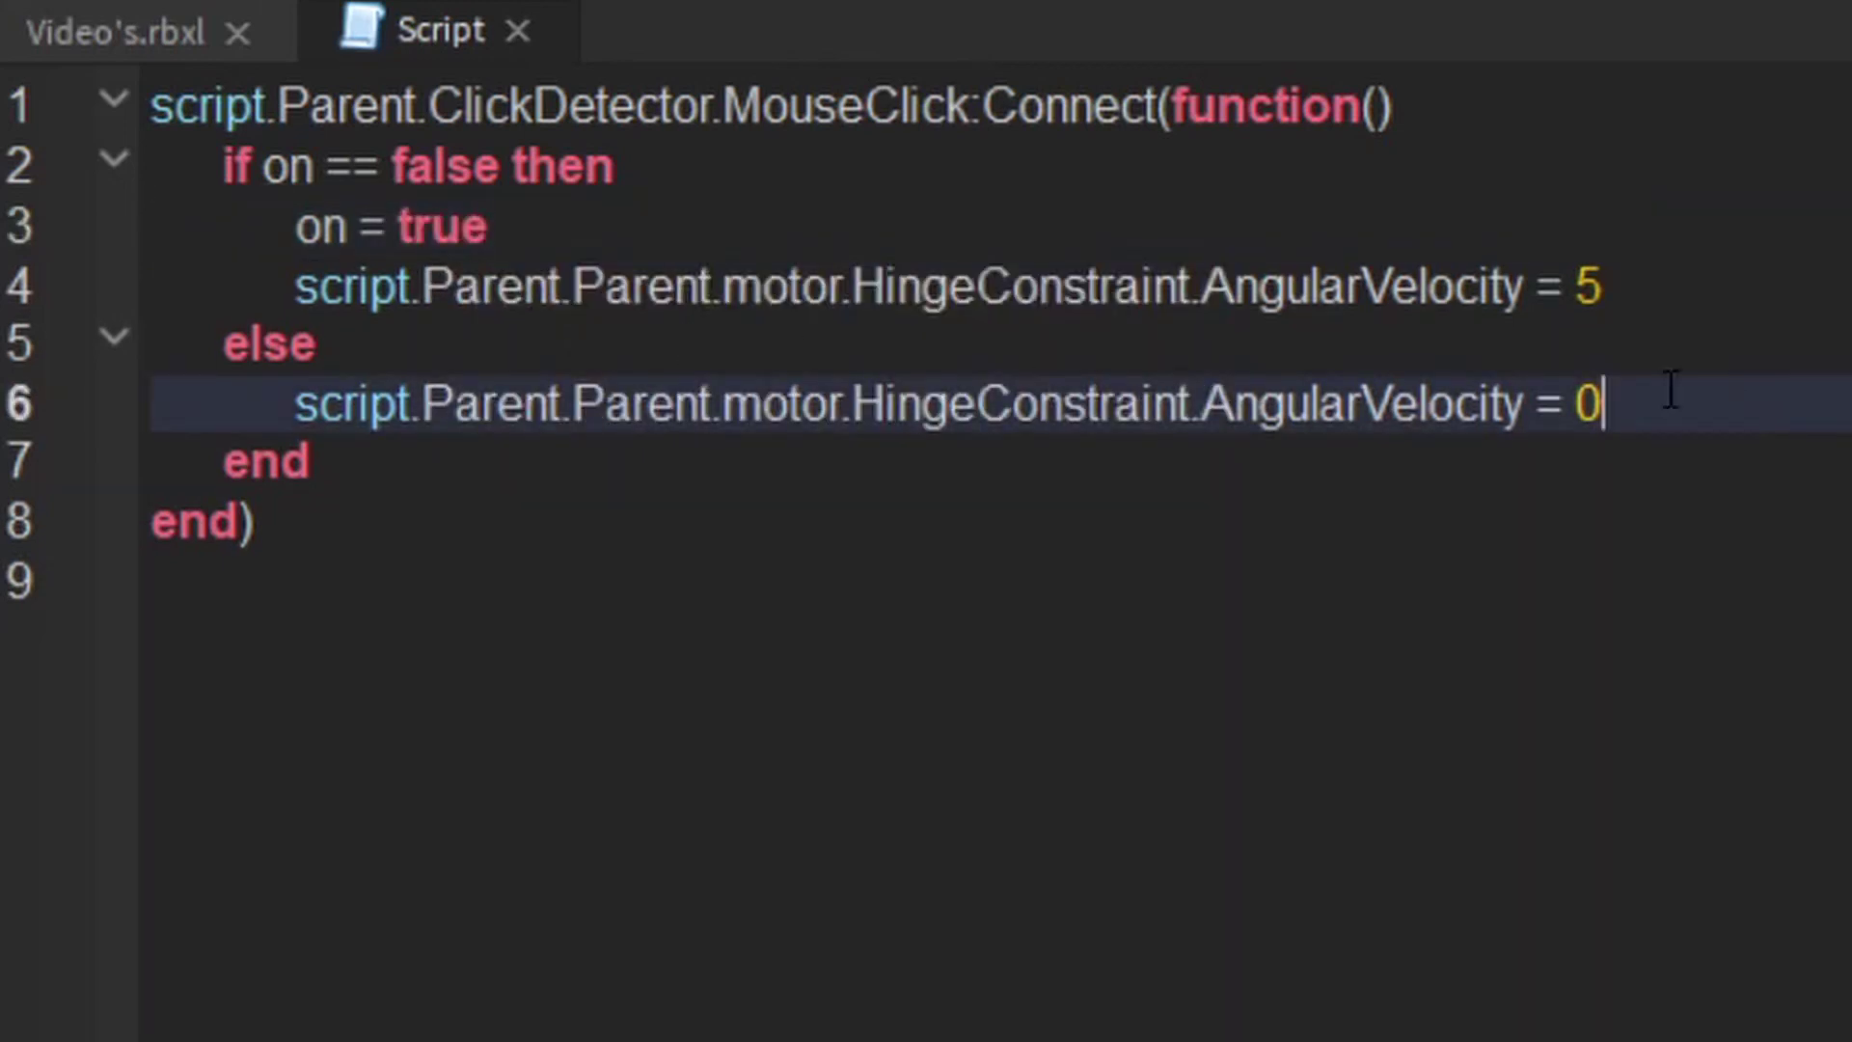
pyautogui.doubleClick(1000, 353)
pyautogui.click(999, 353)
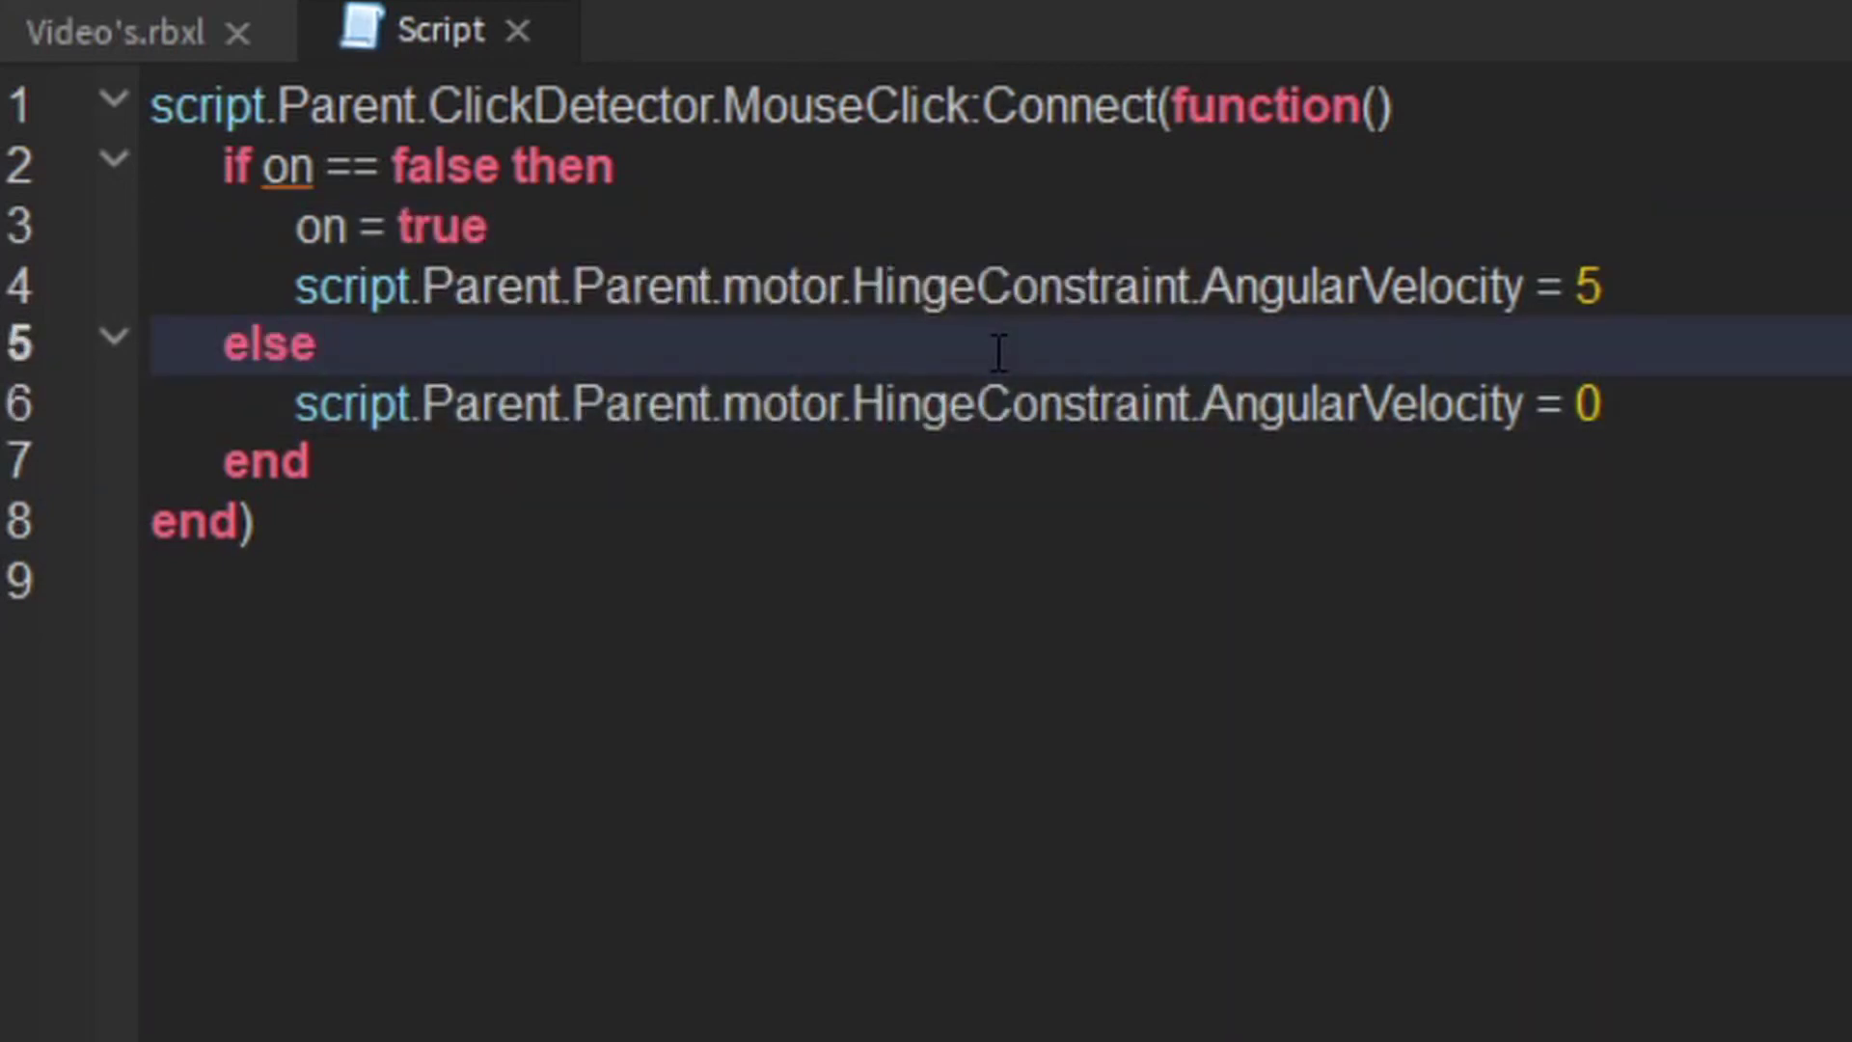
pyautogui.press('Return')
pyautogui.write('on = f')
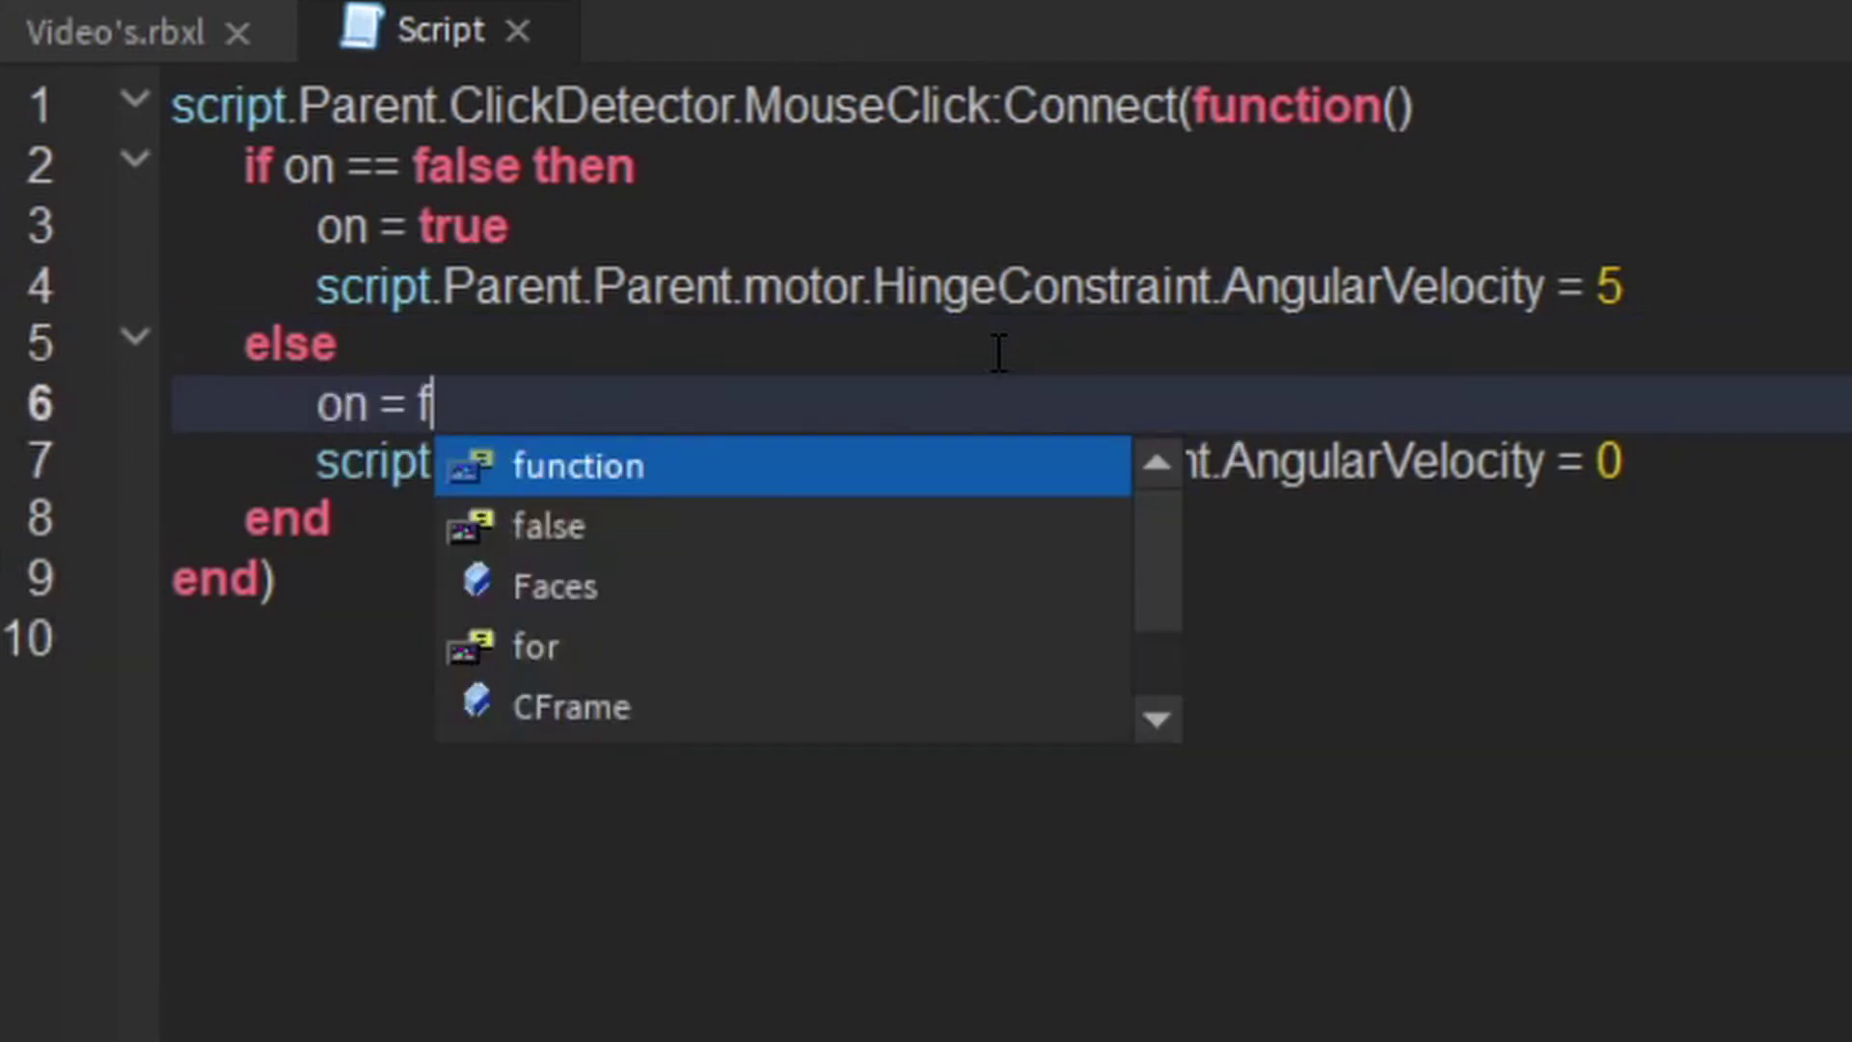
pyautogui.write('alse')
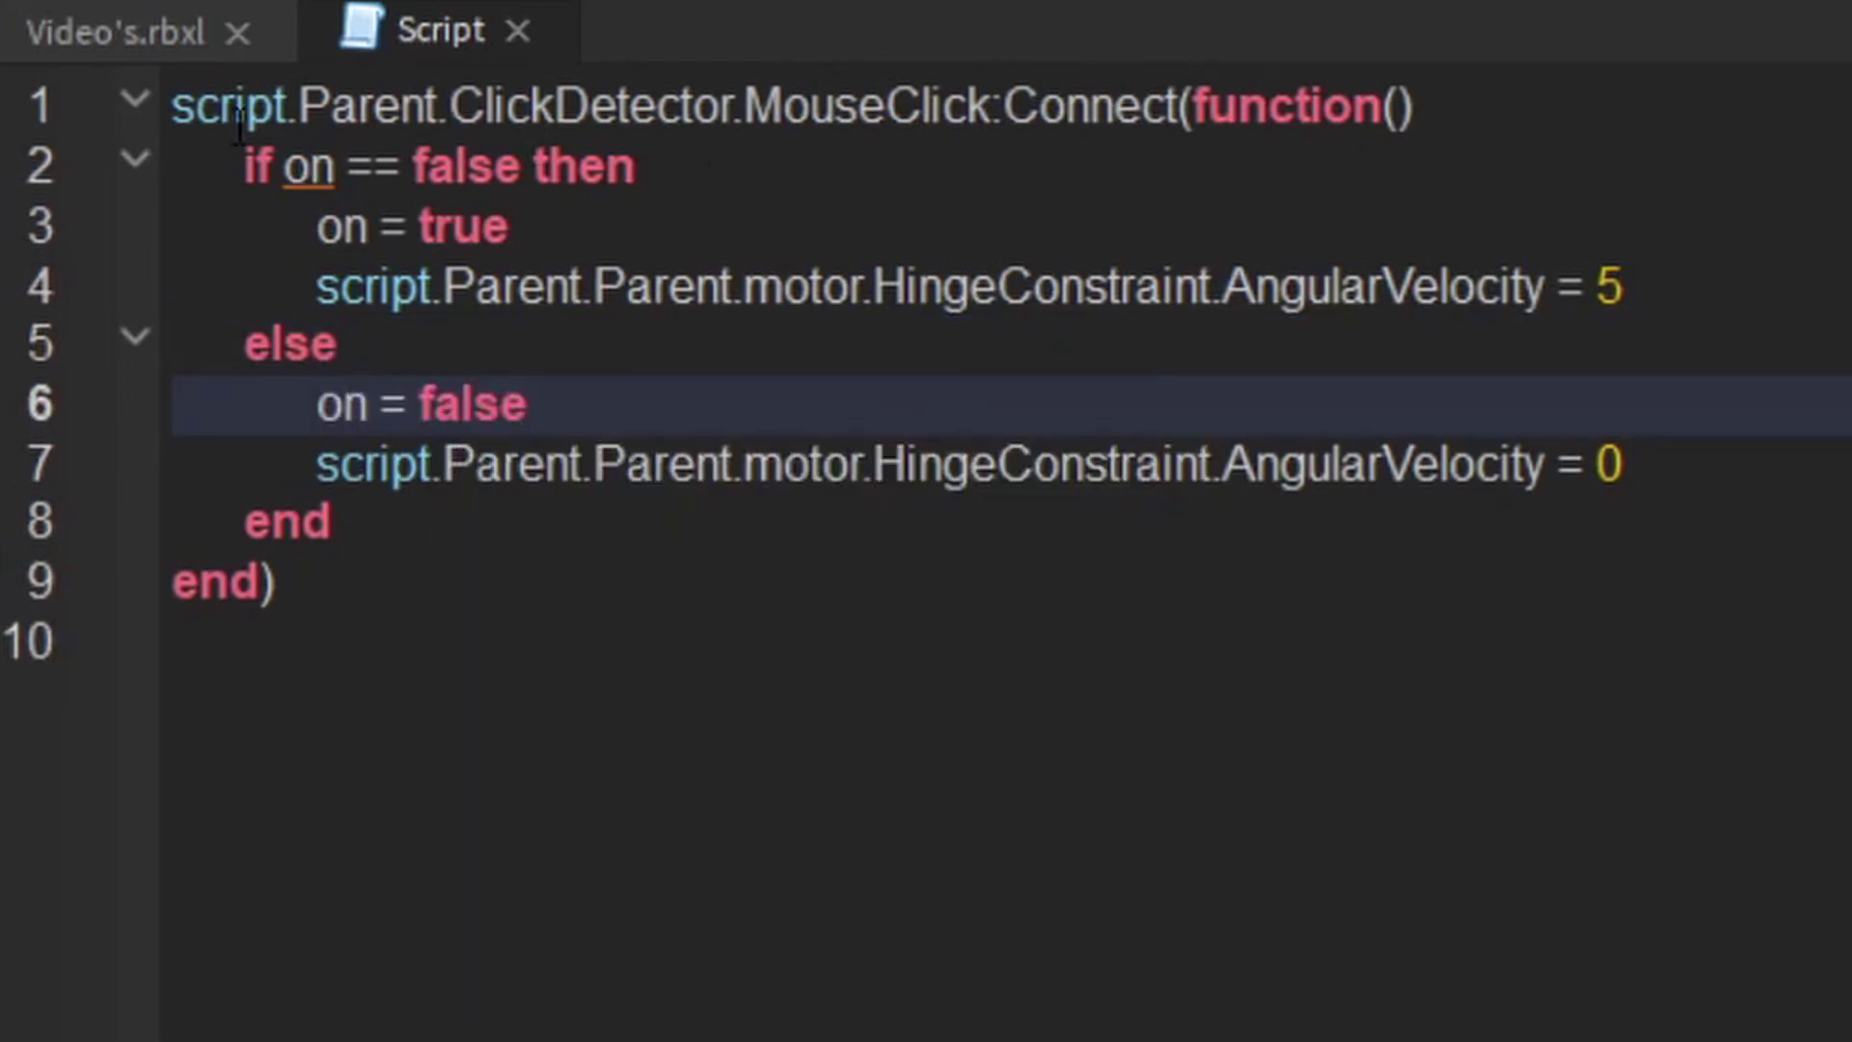
# Declare 'on = false' on a new first line of the script.
pyautogui.click(176, 106)
pyautogui.press('Return')
pyautogui.press('Return')
pyautogui.press('Return')
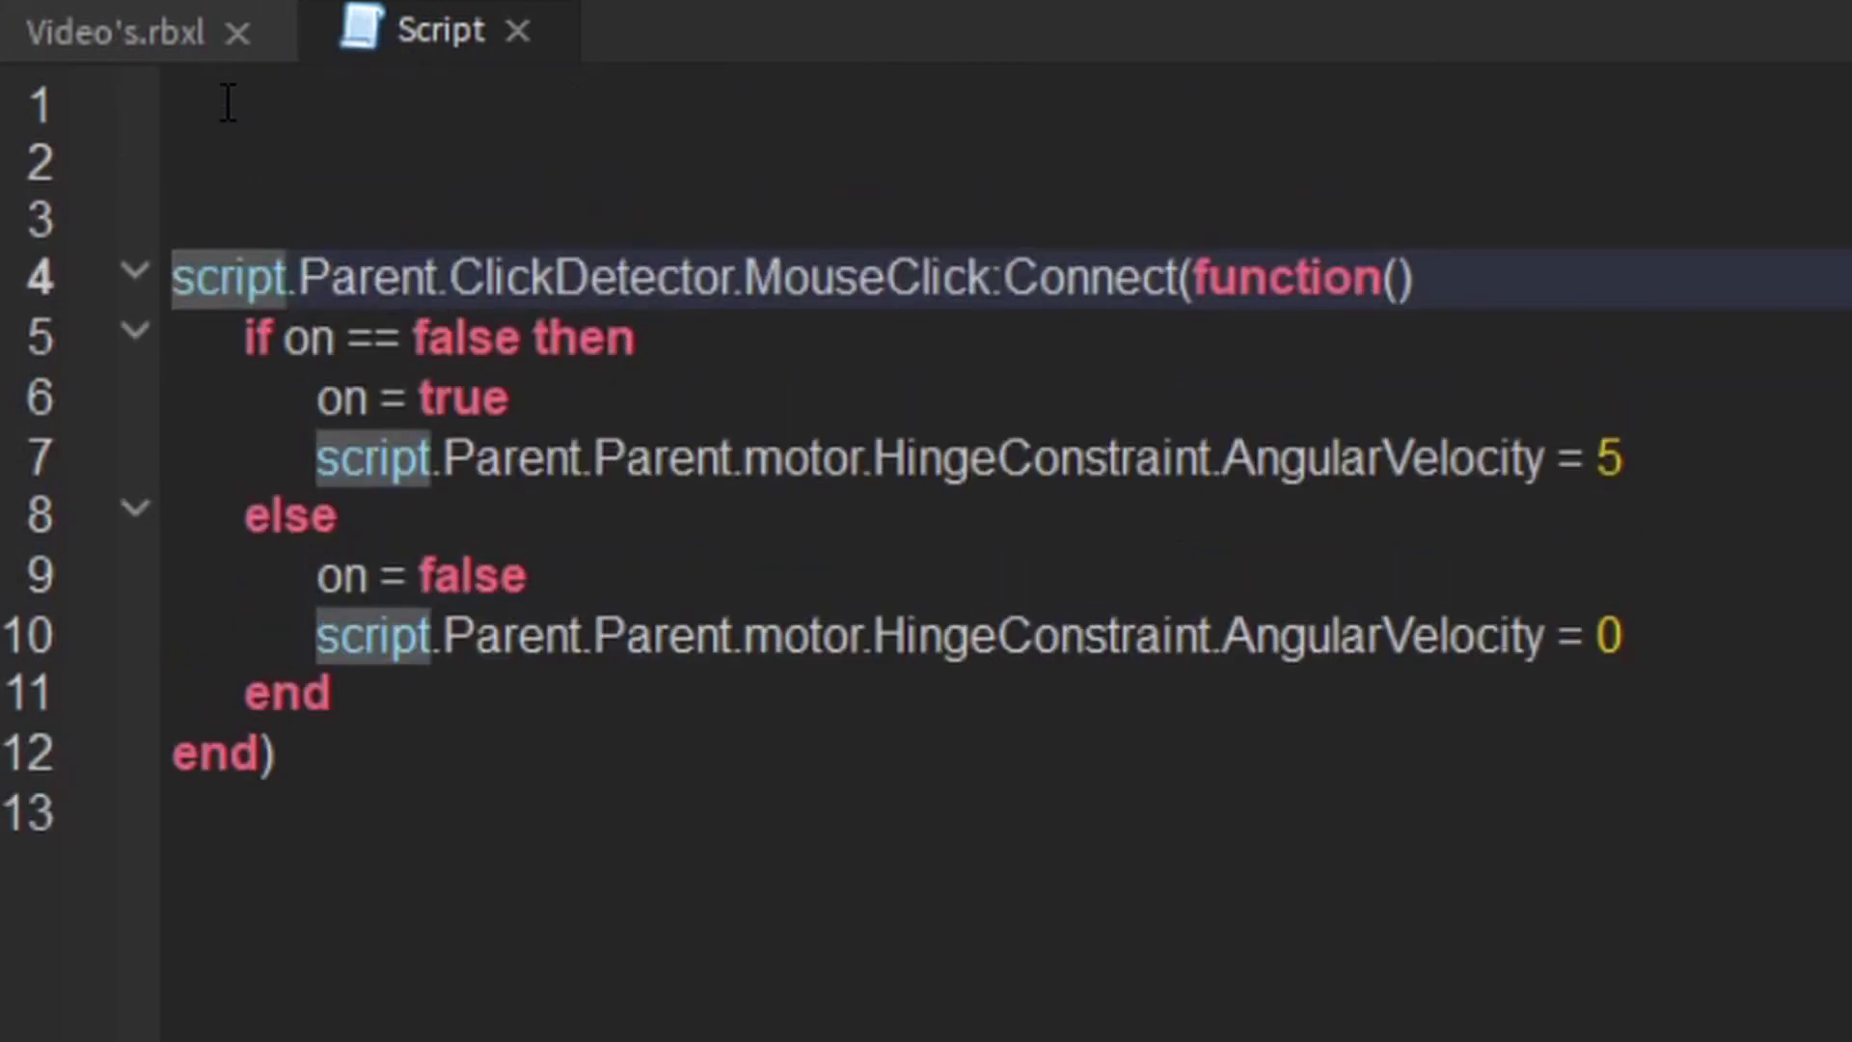
pyautogui.click(228, 104)
pyautogui.write('on = f')
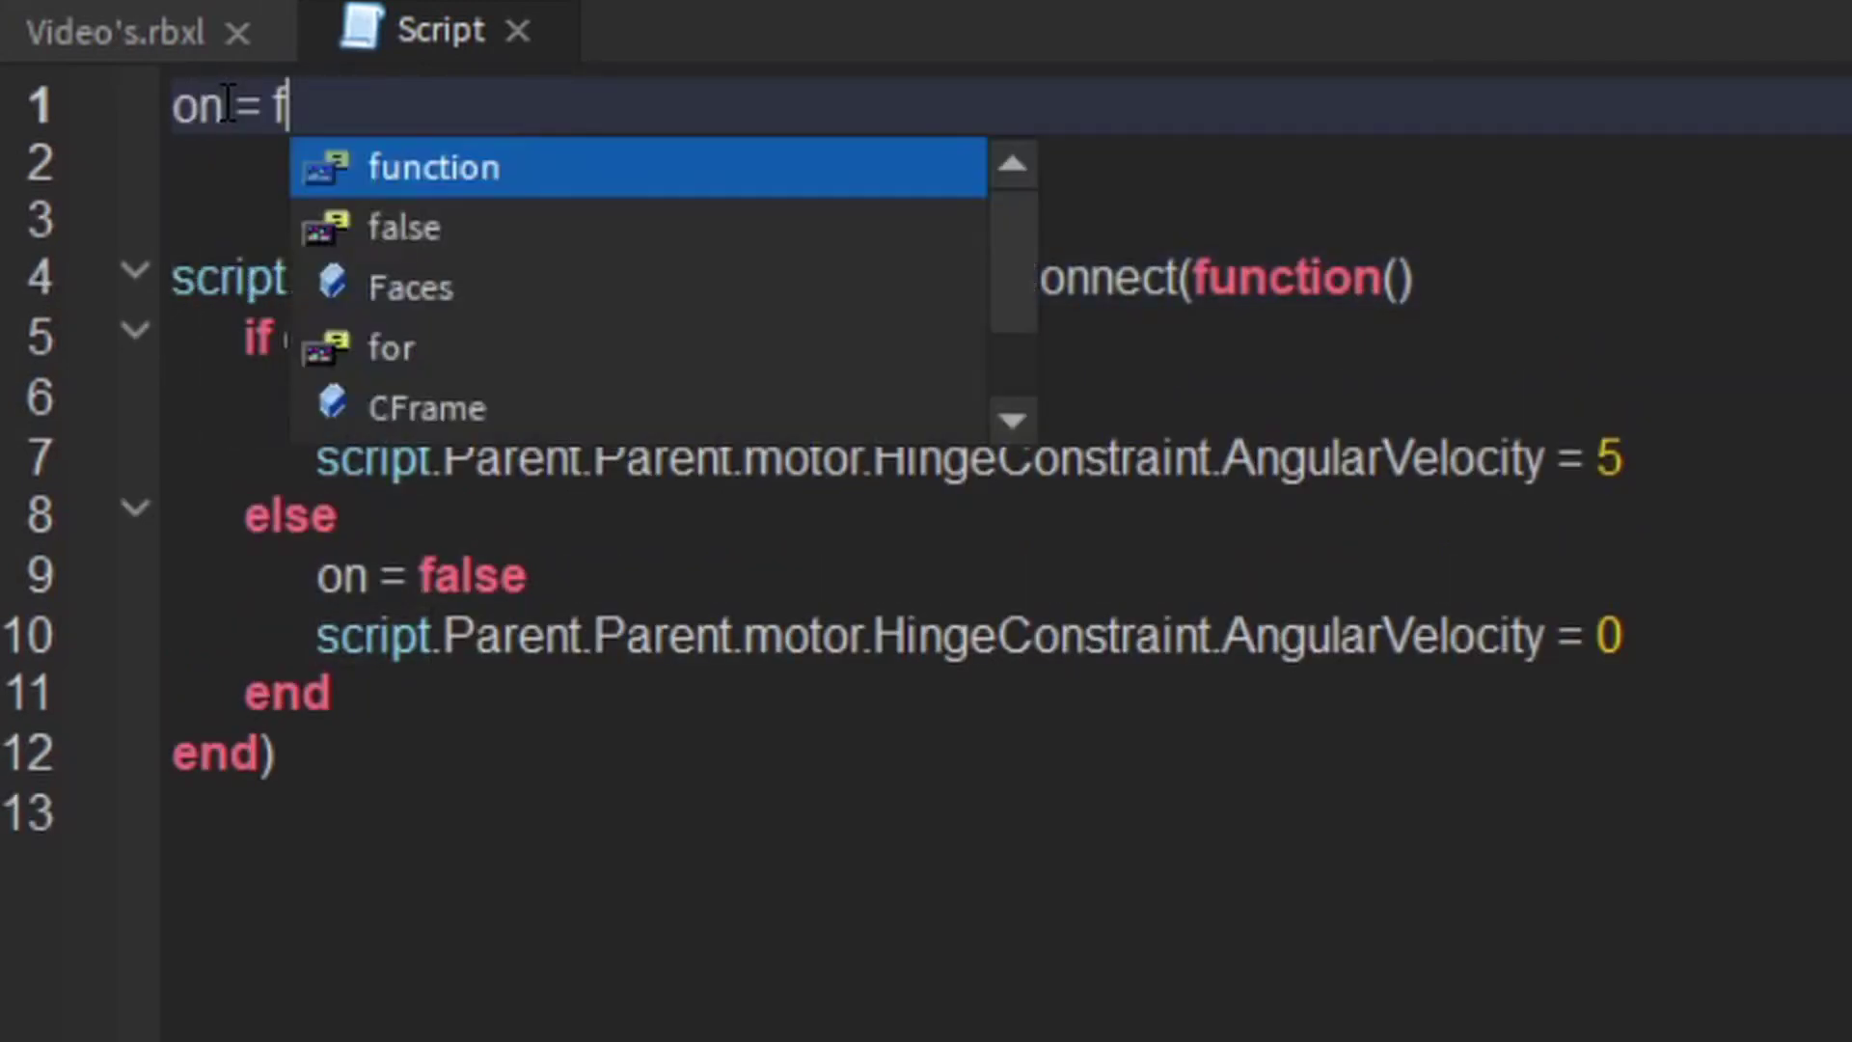
pyautogui.write('alse')
# Return to the Video's.rbxl 3D view and start a new playtest.
pyautogui.click(120, 33)
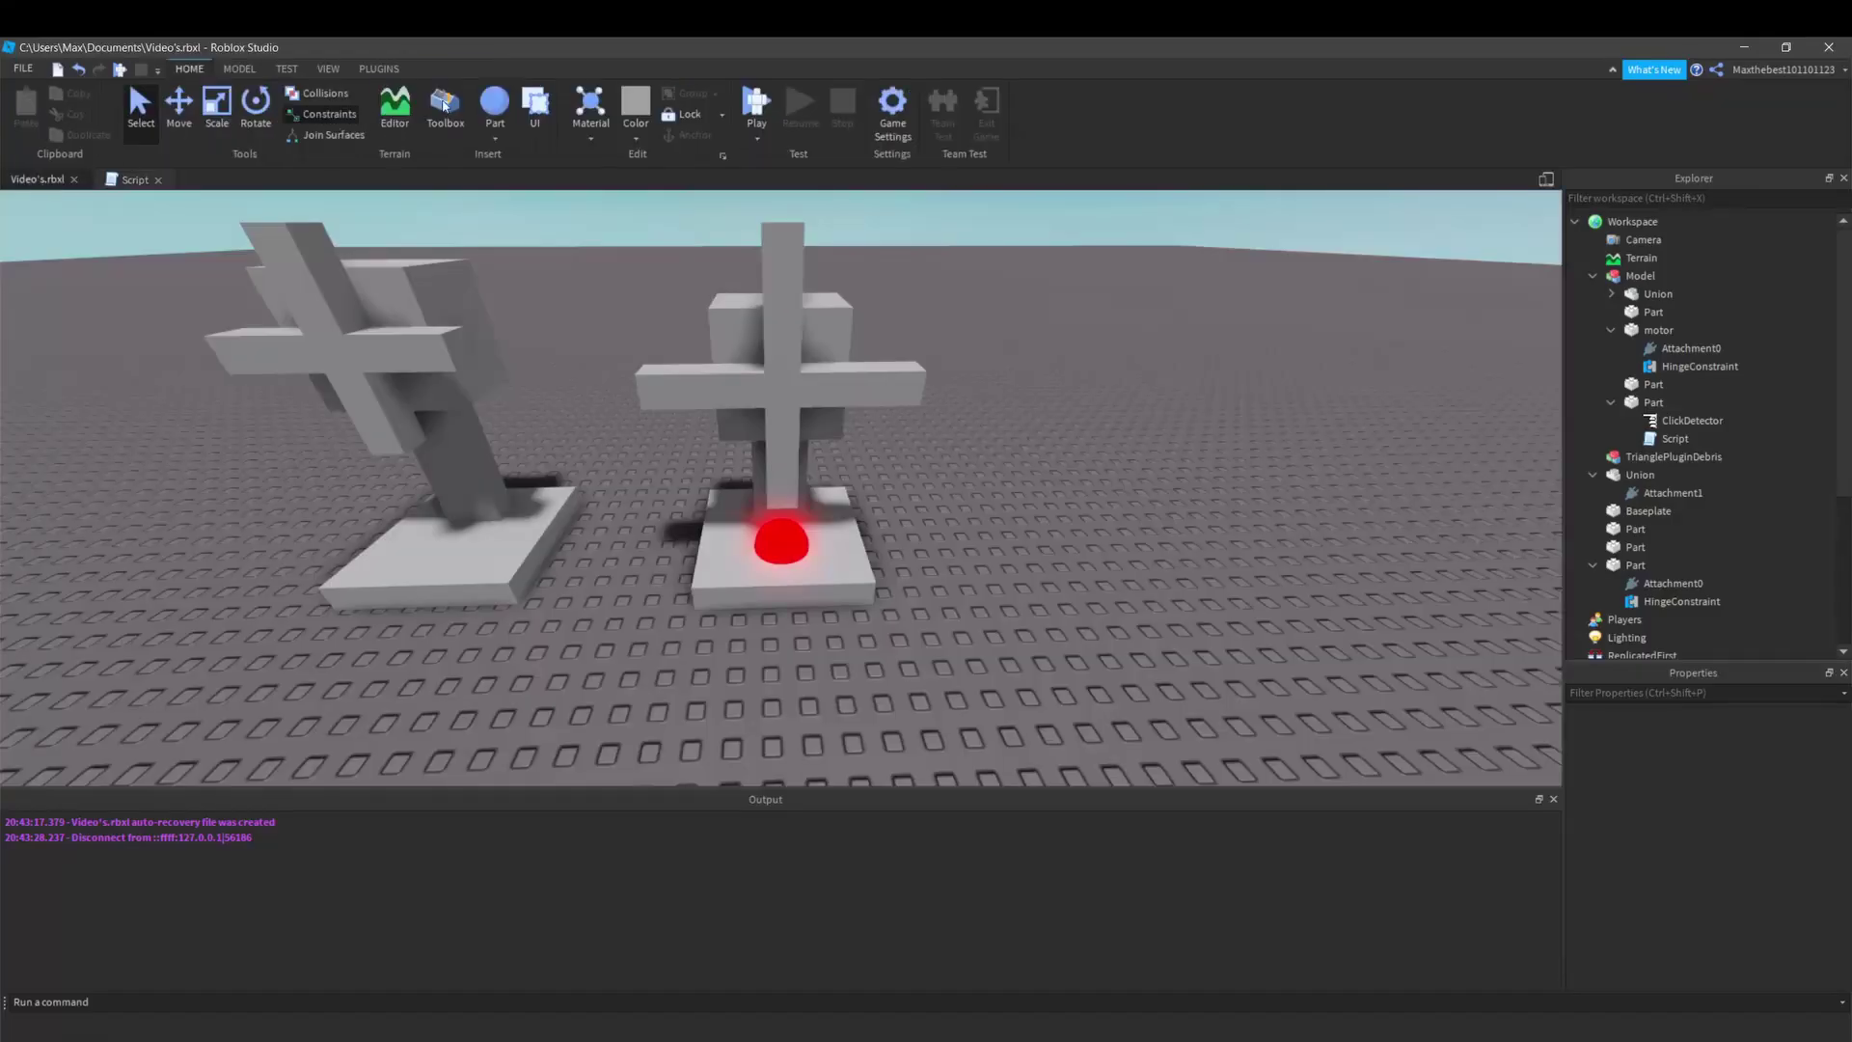
pyautogui.click(758, 102)
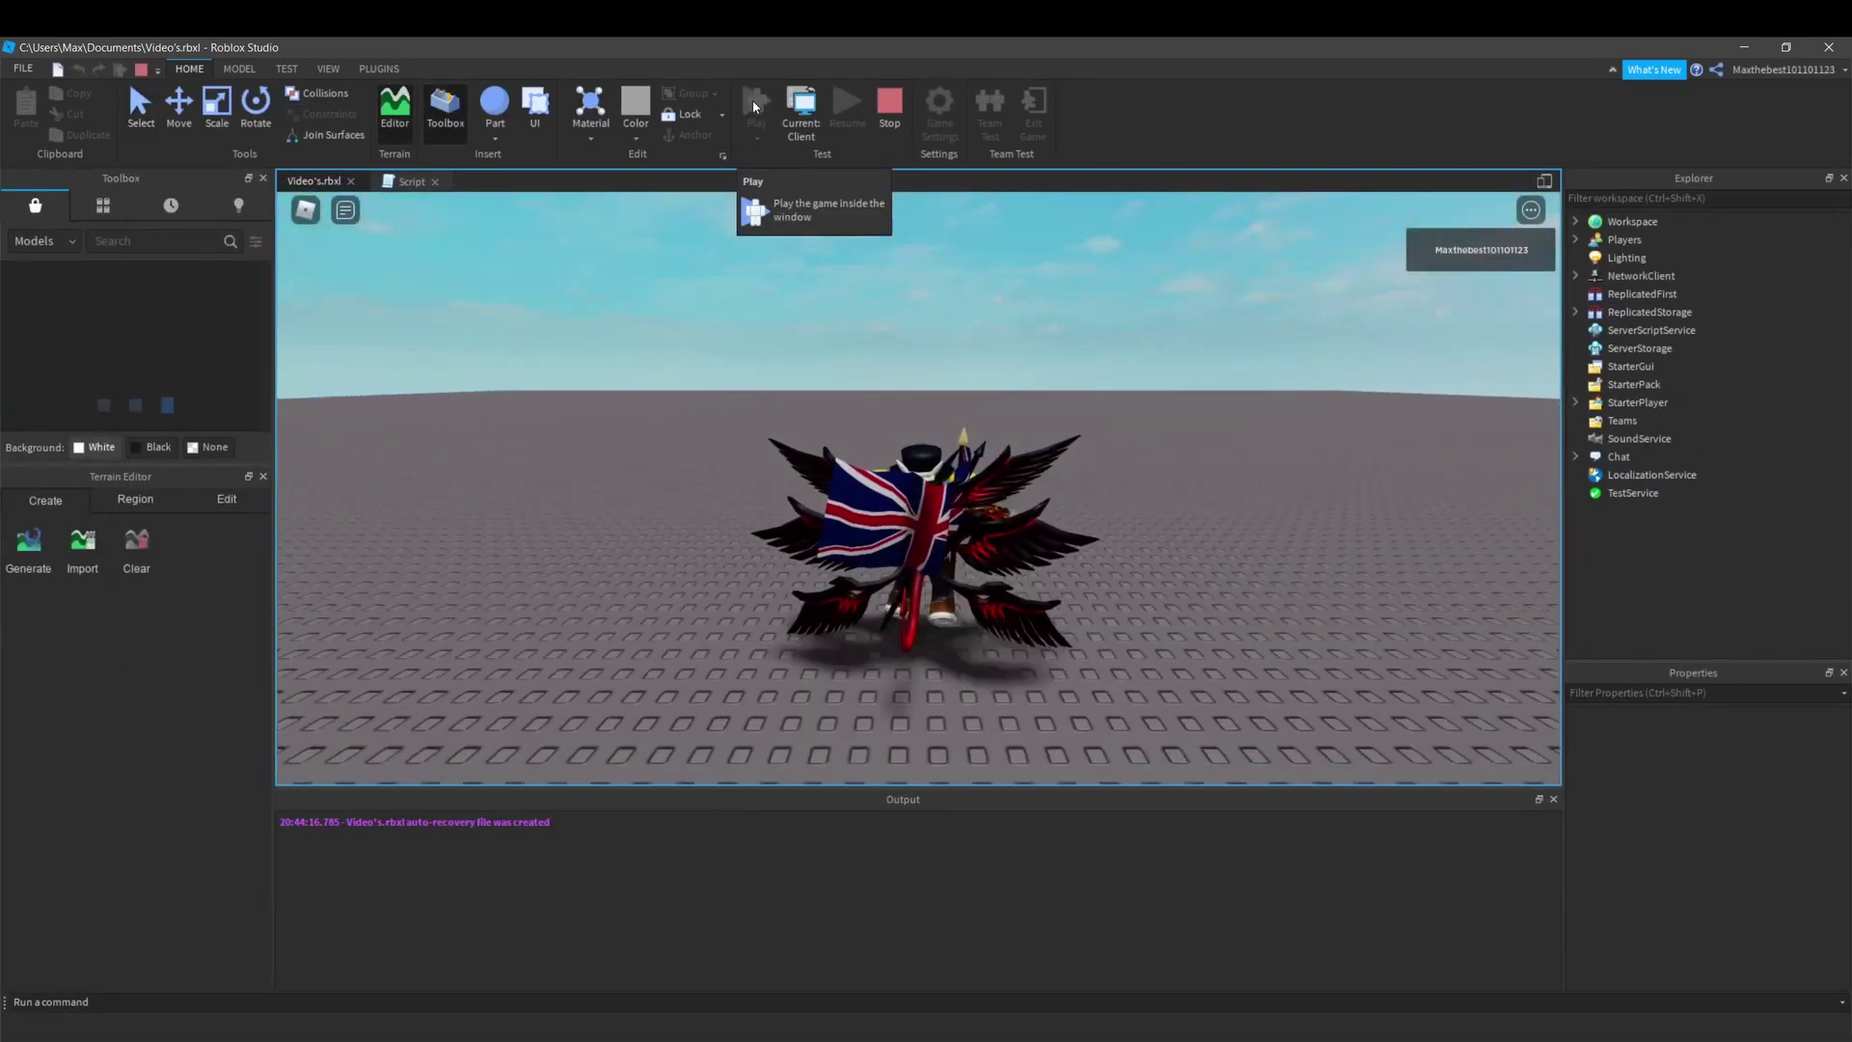
pyautogui.scroll(8, 1051, 569)
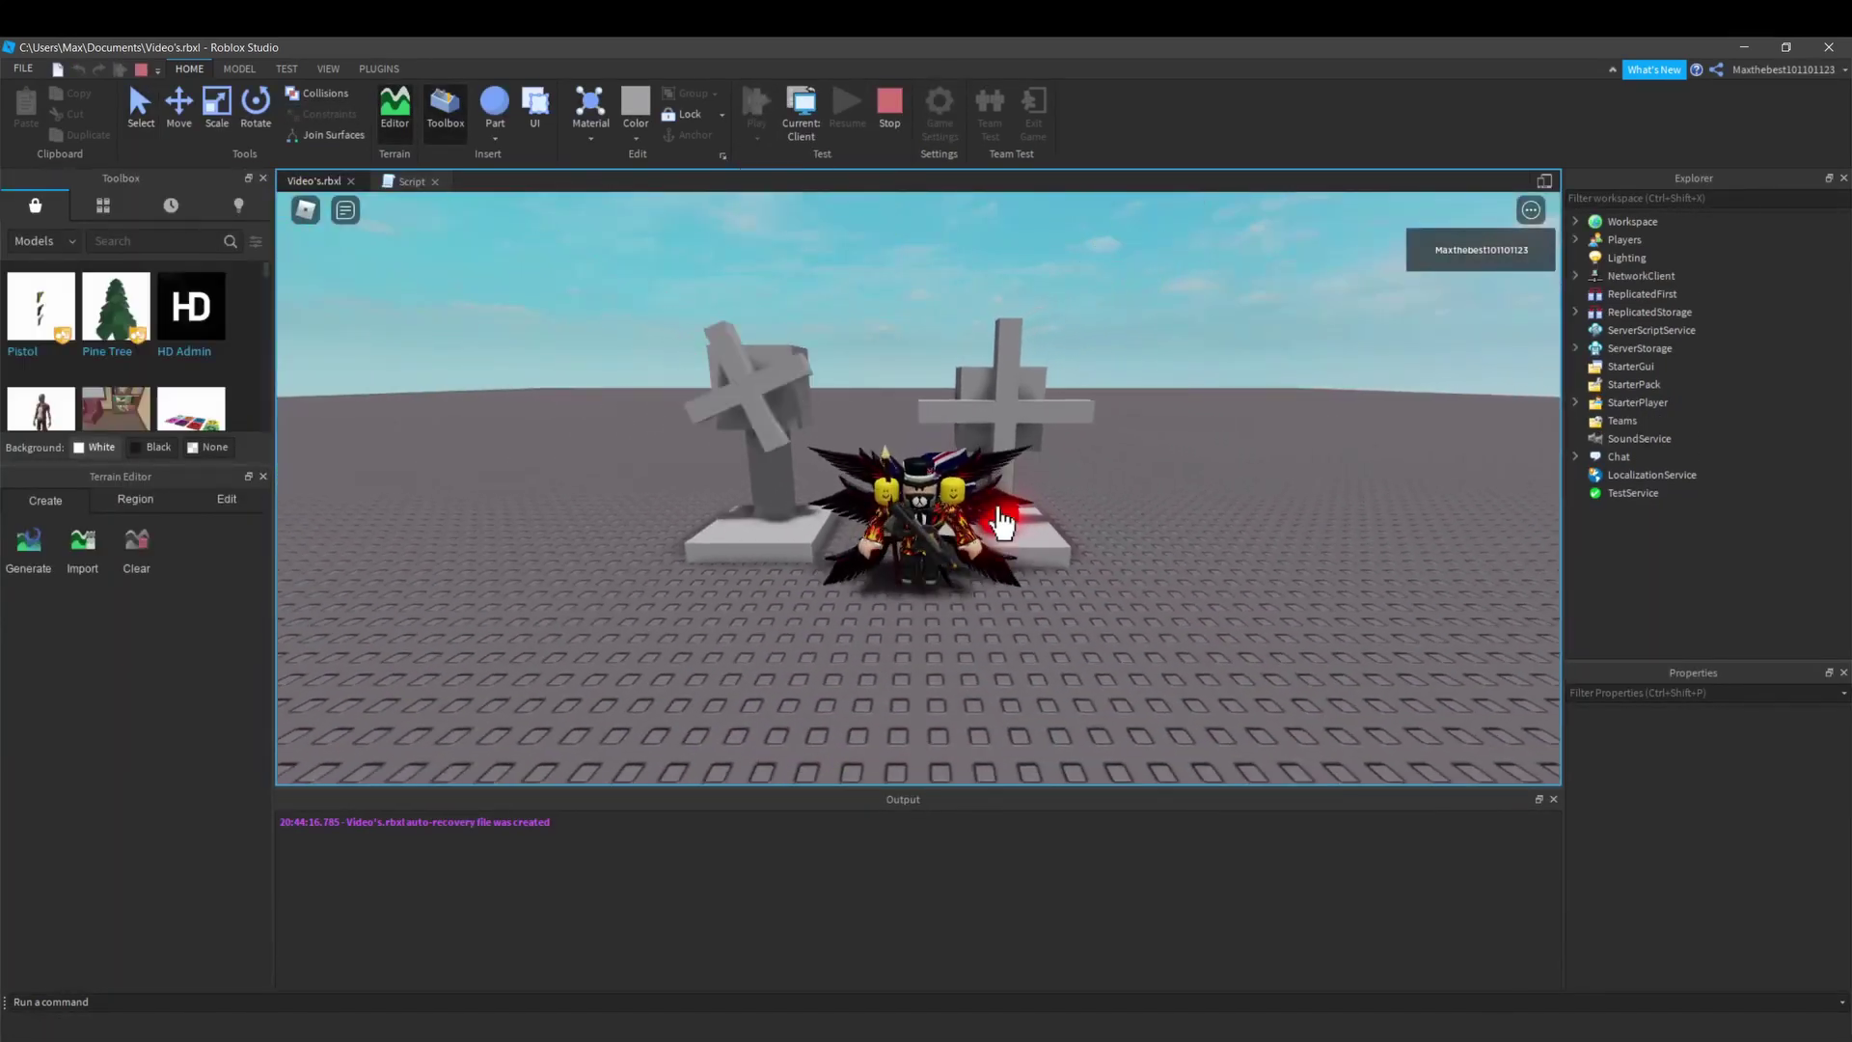